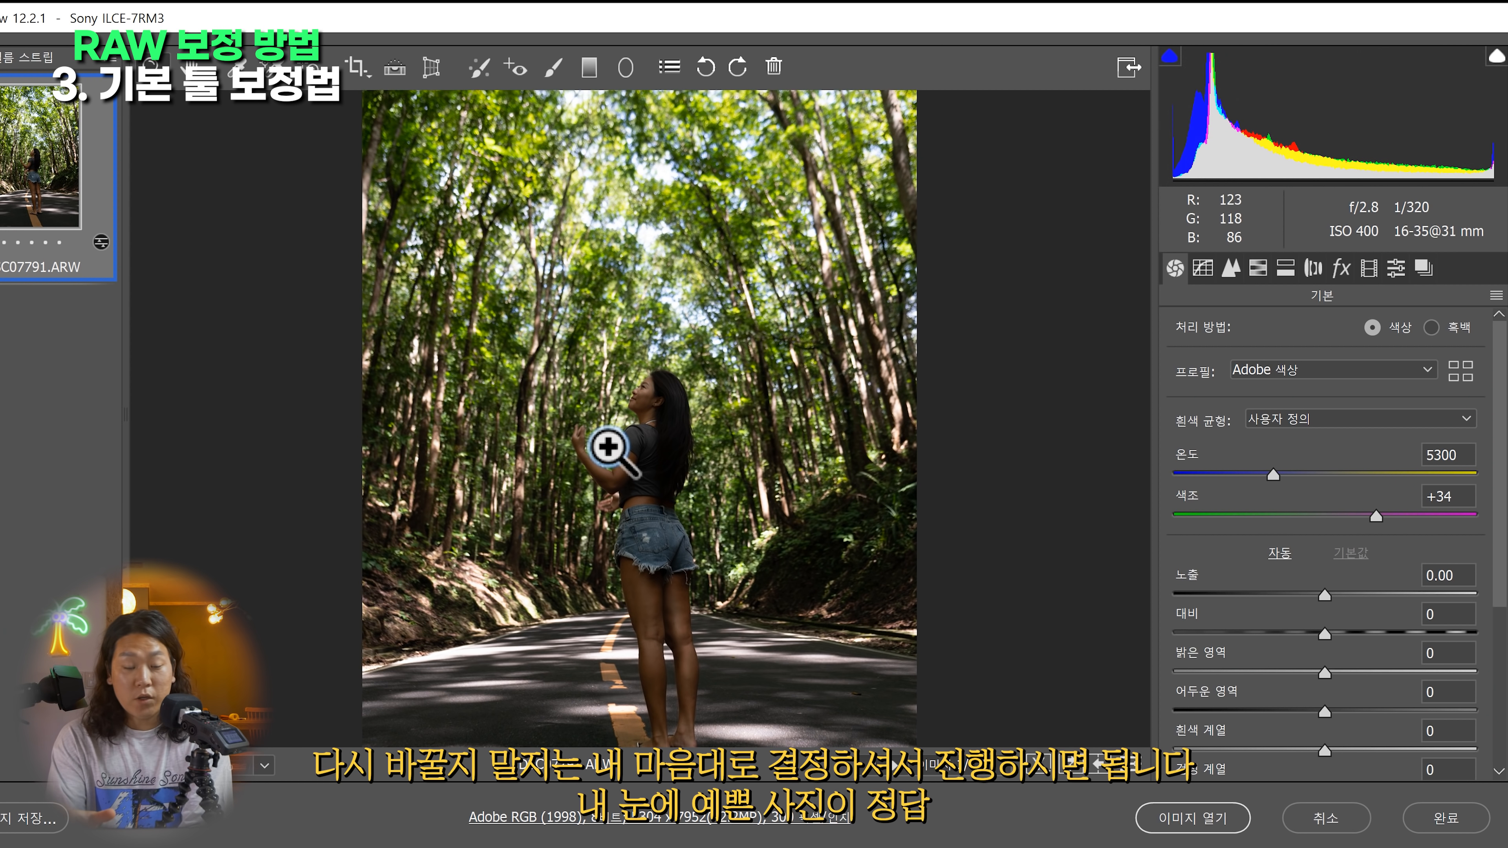
# Check the woman and the road for clipped shadows using the Blacks (검정 계열) clipping preview
pyautogui.scroll(-2, 1294, 555)
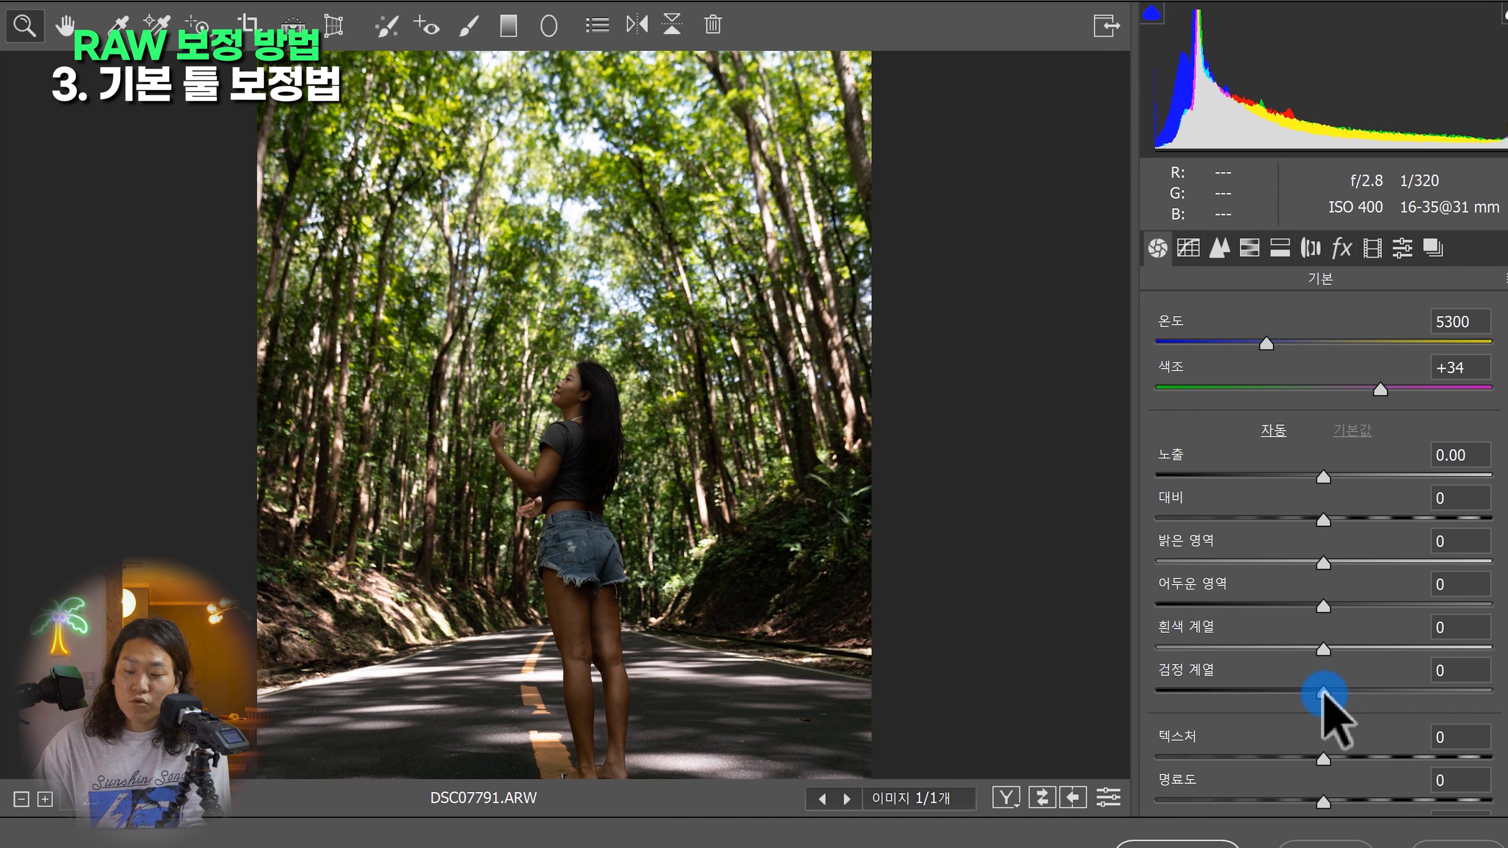
pyautogui.keyDown('alt'); pyautogui.click(1323, 693); pyautogui.keyUp('alt')
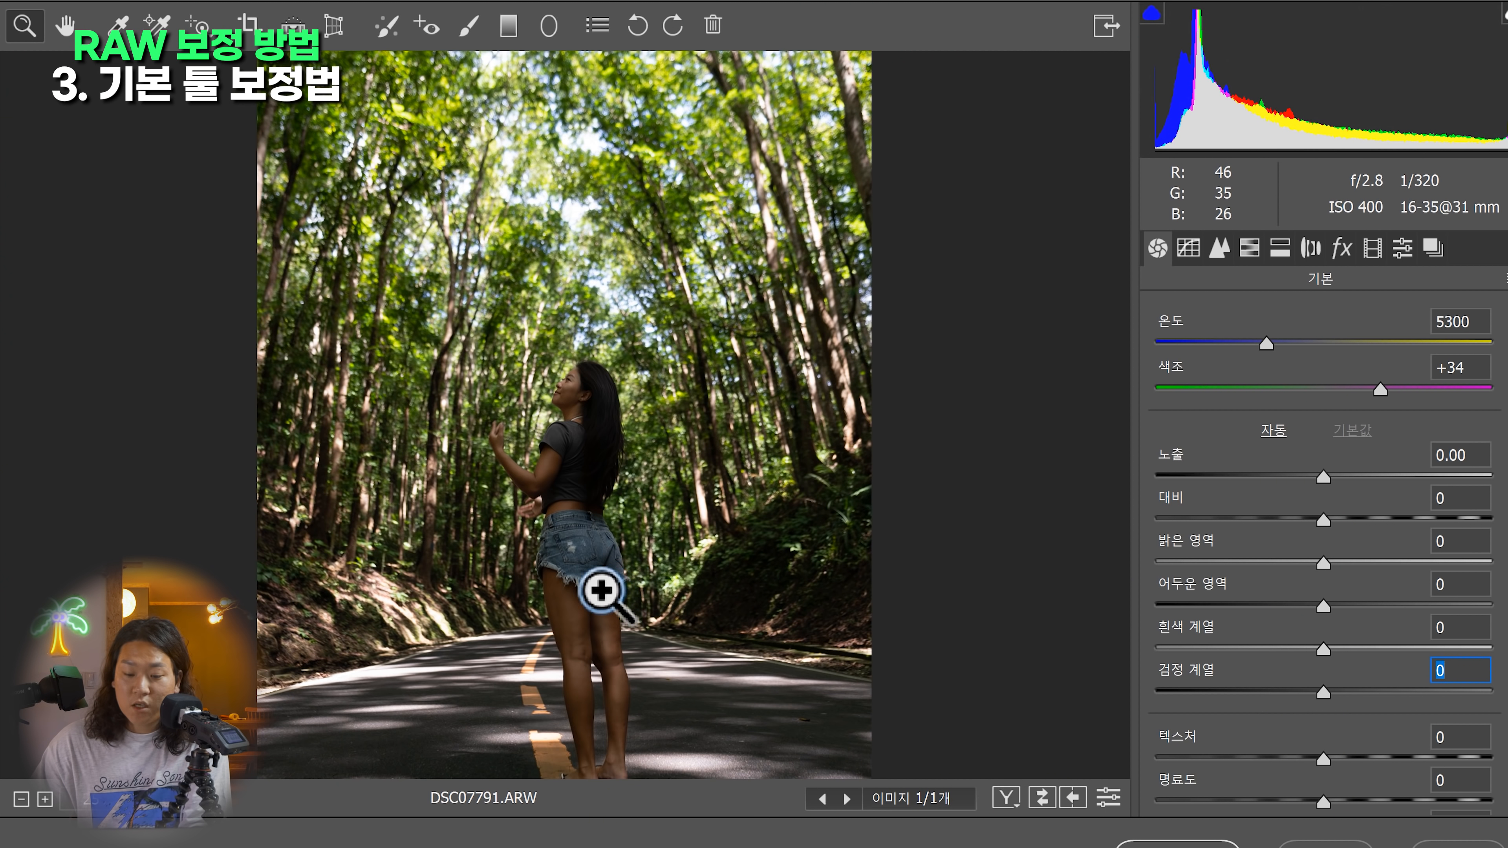
pyautogui.moveTo(601, 590); pyautogui.dragTo(666, 565)
pyautogui.keyDown('alt'); pyautogui.click(1323, 692); pyautogui.keyUp('alt')
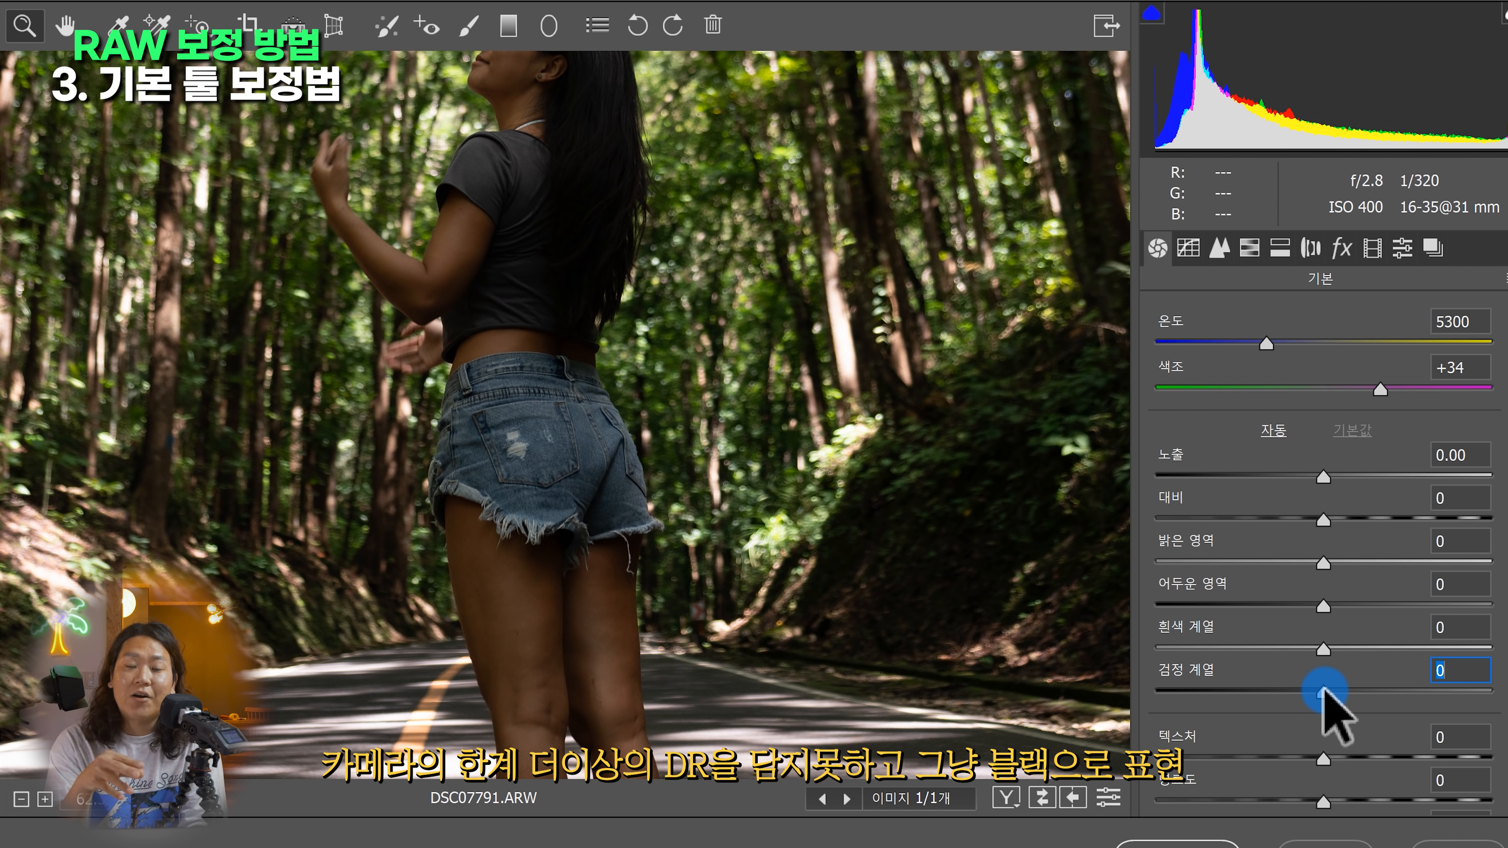
pyautogui.keyDown('alt'); pyautogui.click(1323, 691); pyautogui.keyUp('alt')
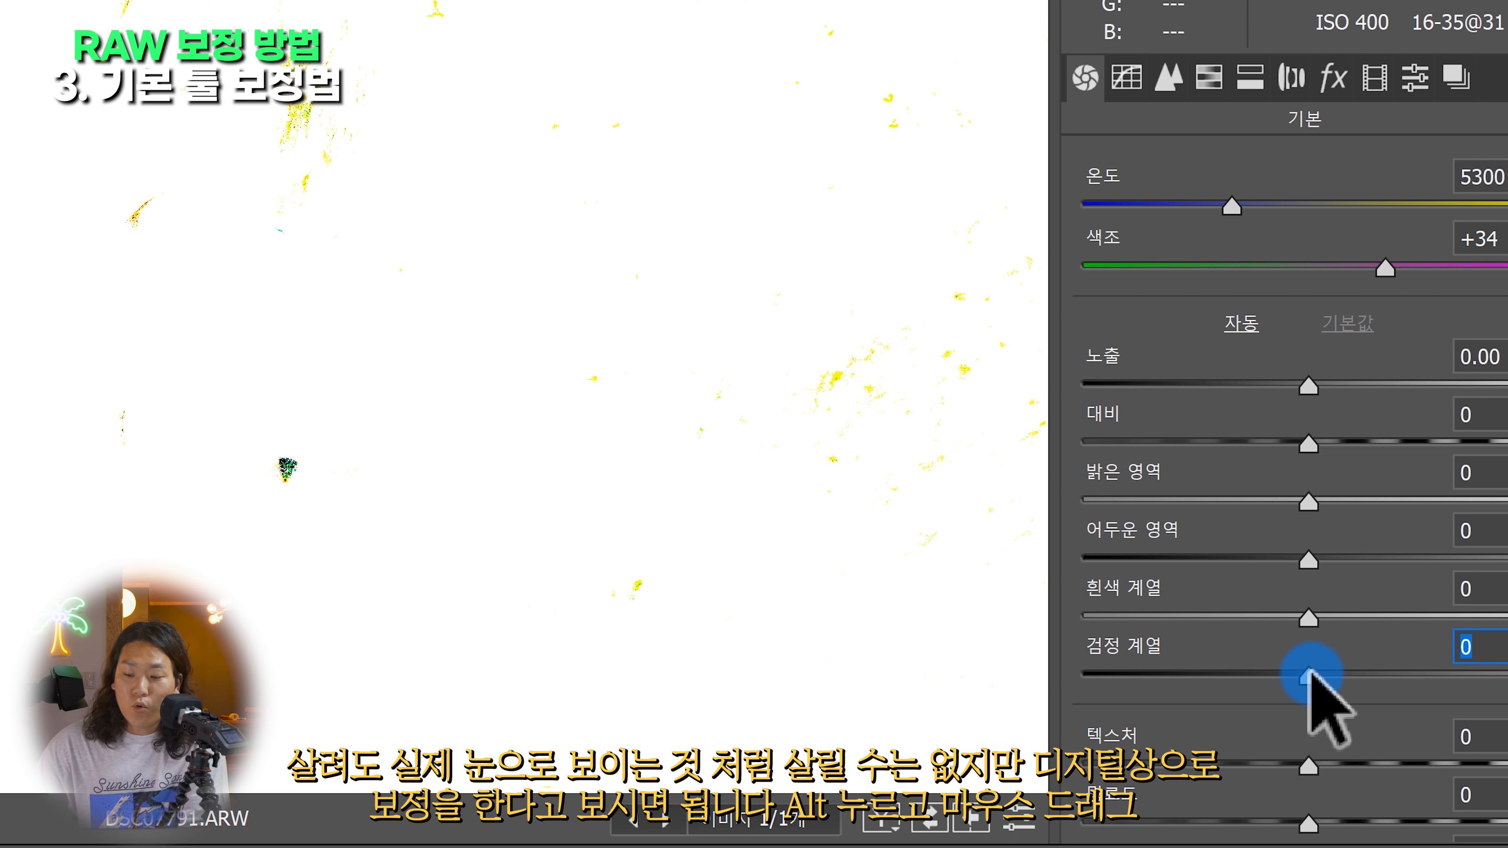
pyautogui.moveTo(1311, 671); pyautogui.dragTo(1352, 673)
# Preview clipped highlights with the Whites (흰색 계열) slider and set Whites to -63
pyautogui.keyDown('alt'); pyautogui.click(1308, 617); pyautogui.keyUp('alt')
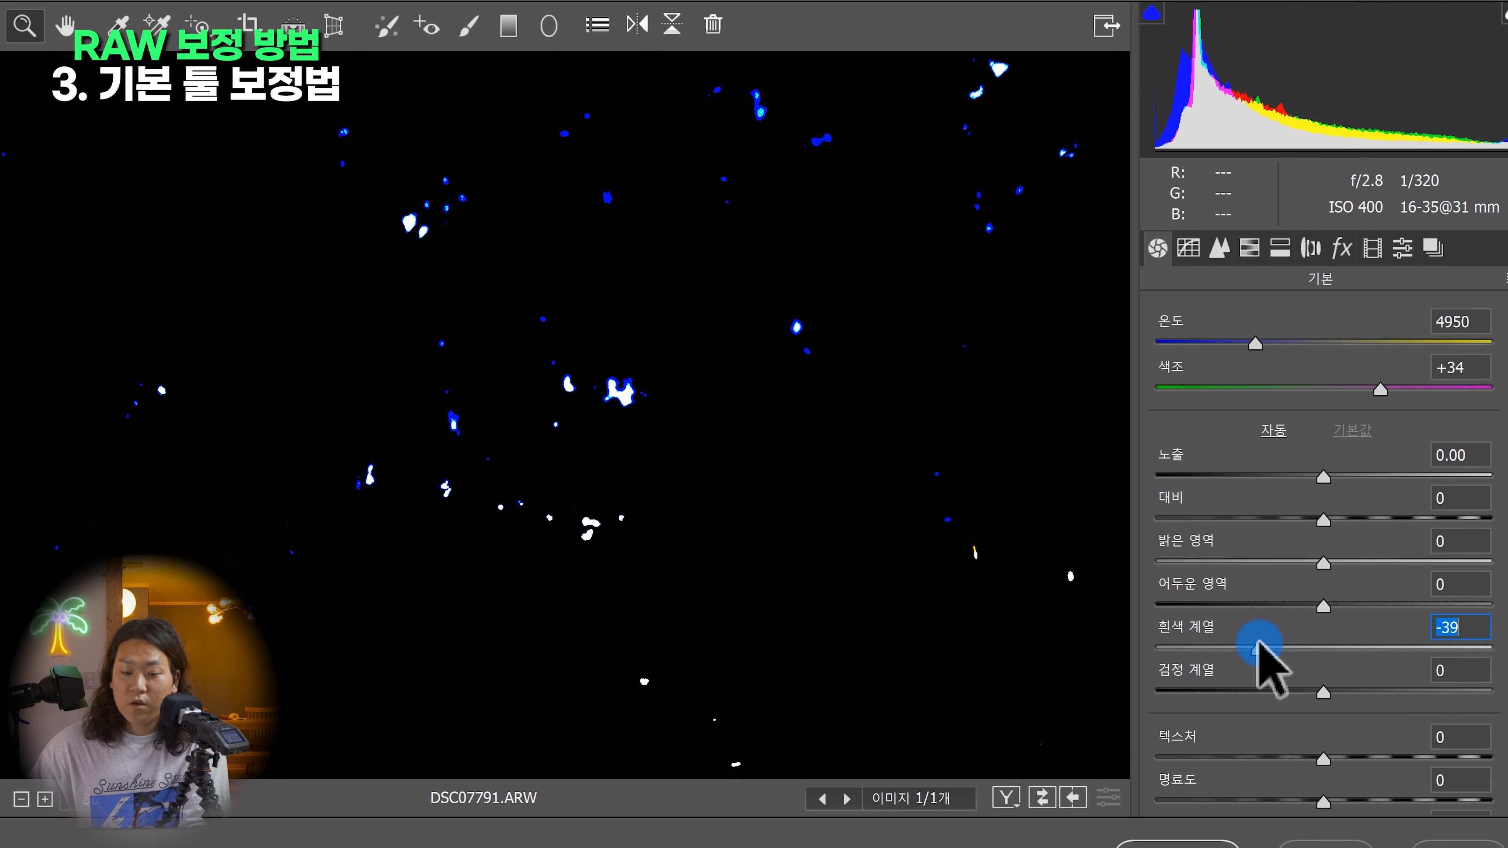
pyautogui.moveTo(1249, 641); pyautogui.dragTo(1070, 606)
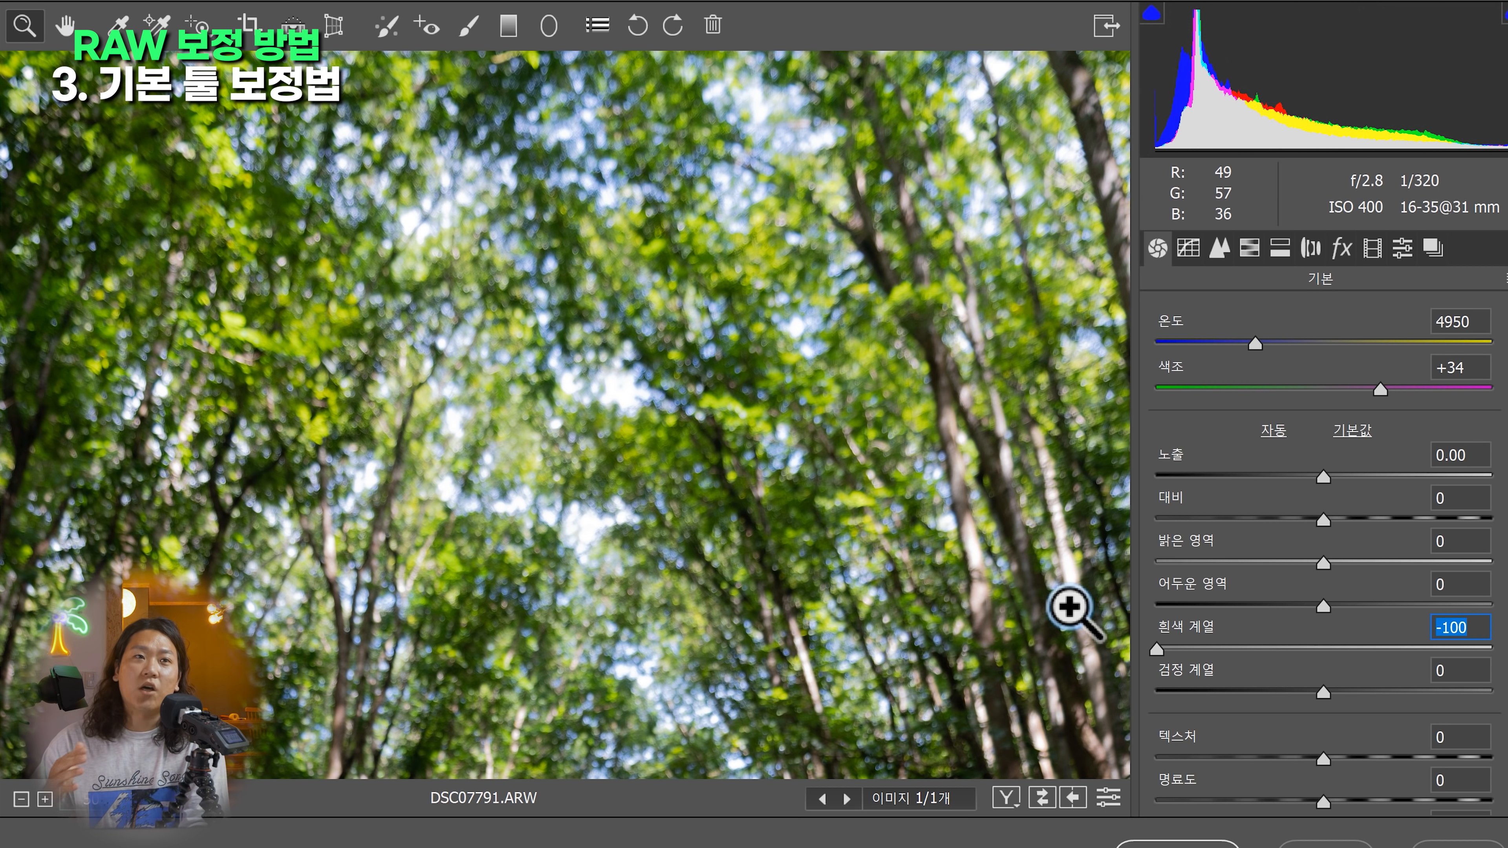
pyautogui.moveTo(1159, 649); pyautogui.dragTo(1226, 643)
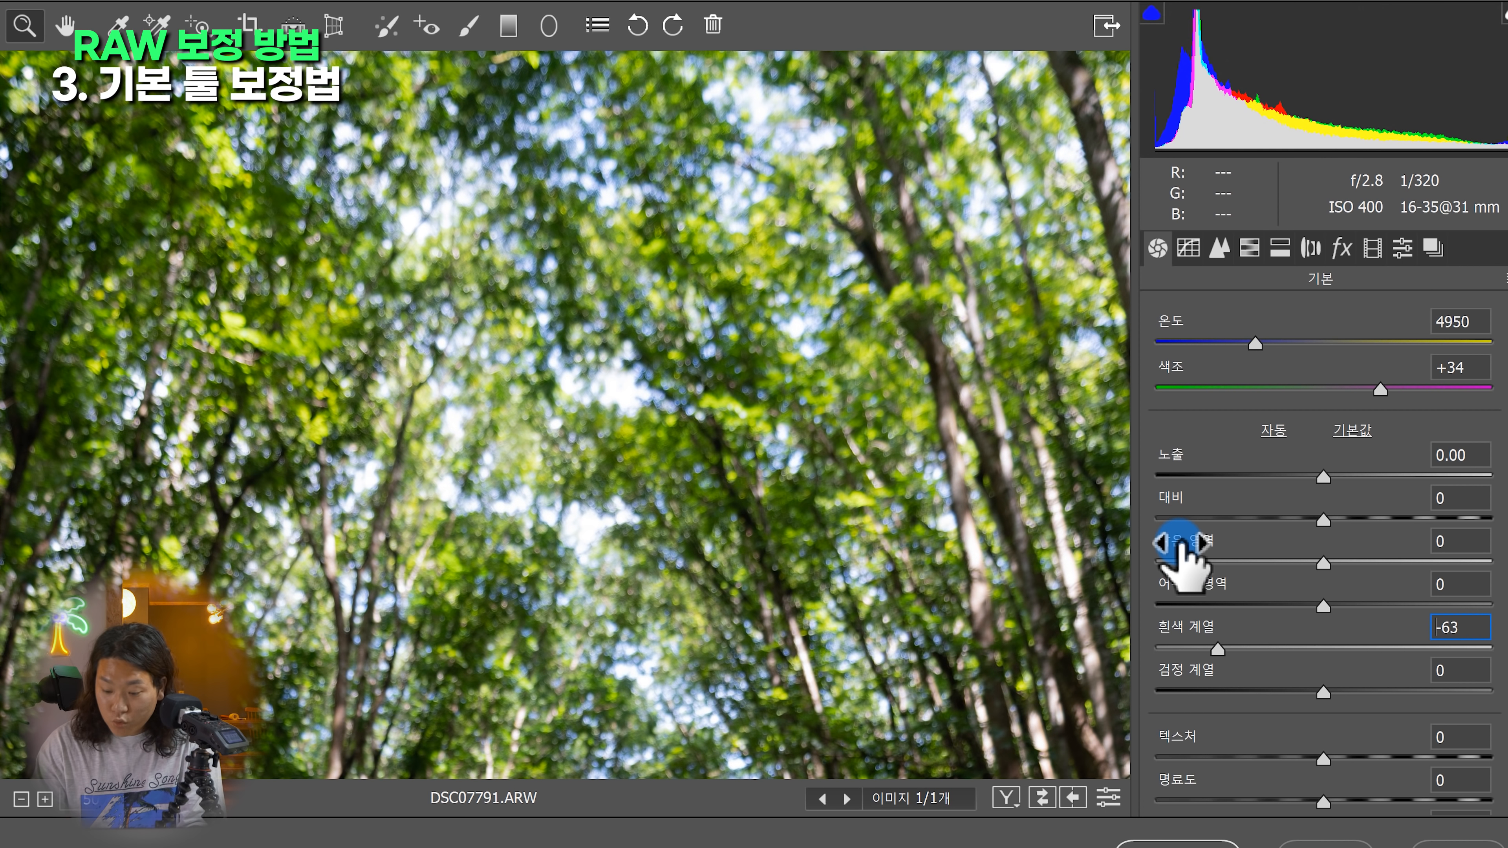
# Set Shadows (어두운 영역) to +65 and Highlights (밝은 영역) to -36
pyautogui.hotkey('ctrl', '+')
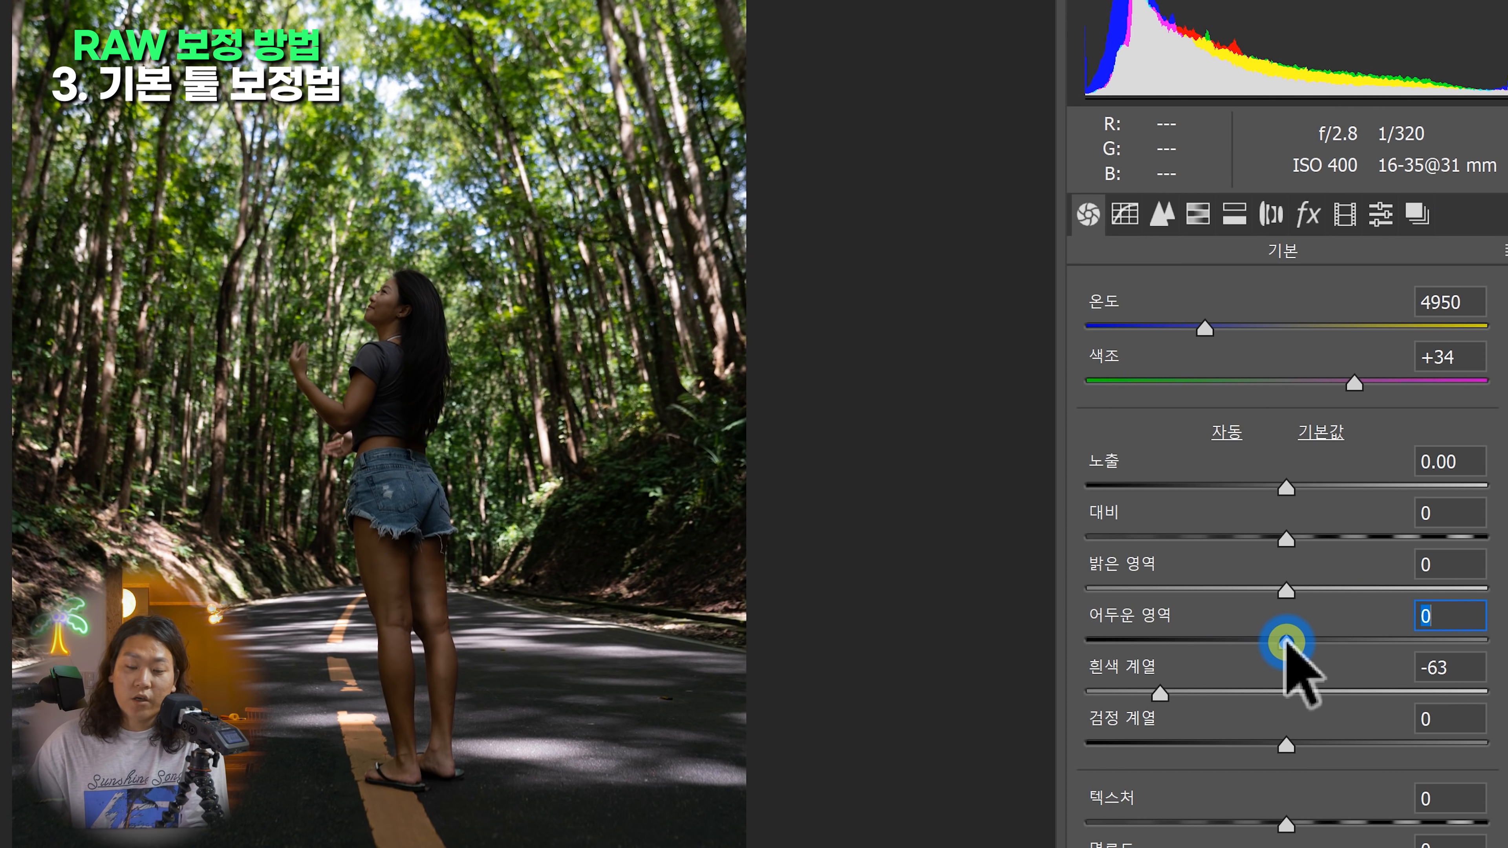
pyautogui.moveTo(1286, 642); pyautogui.dragTo(1400, 642)
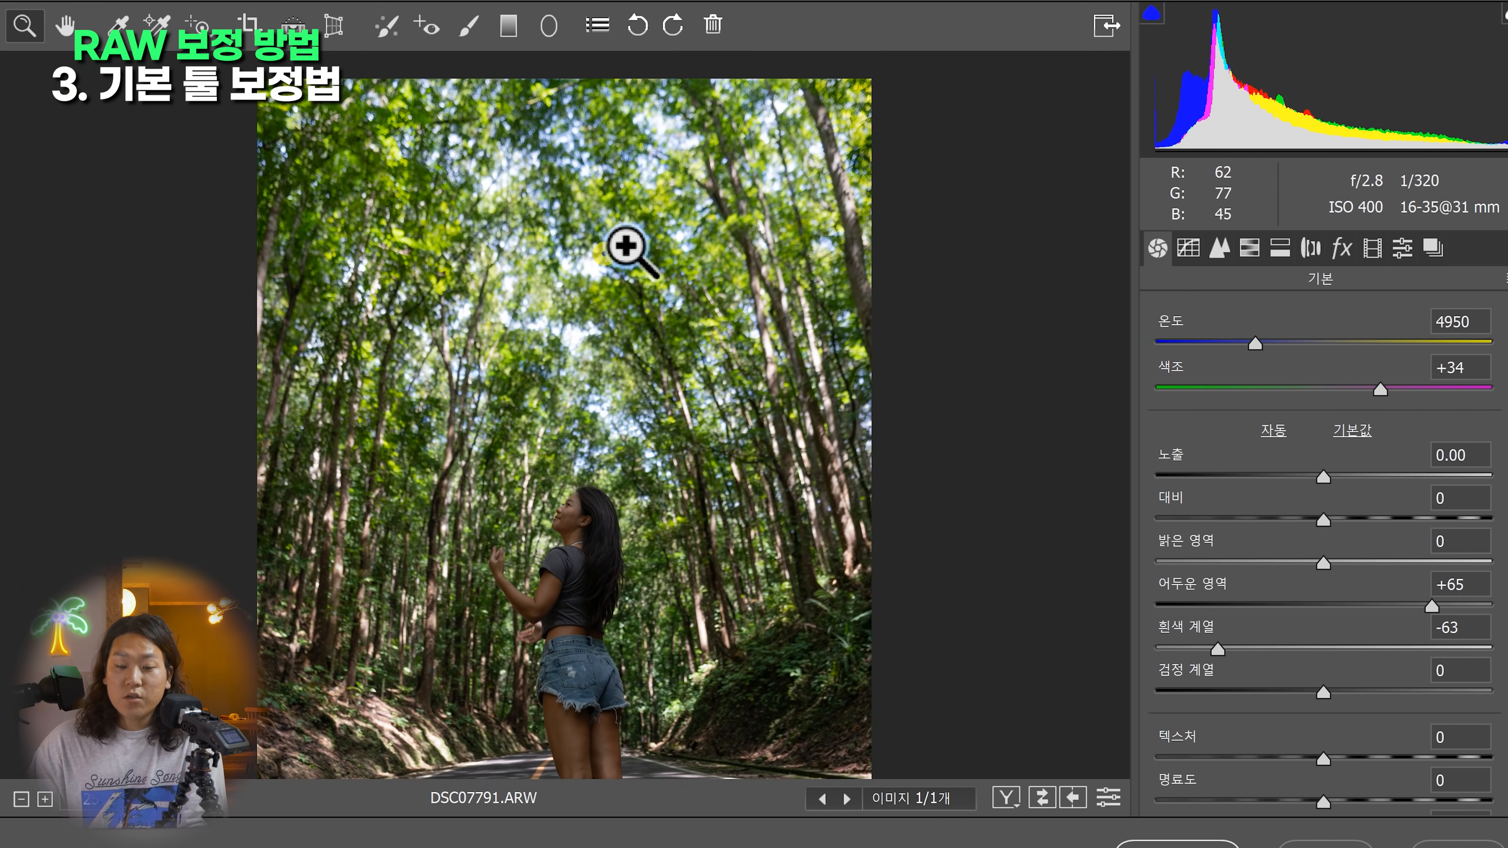
pyautogui.click(495, 196)
pyautogui.moveTo(1323, 561); pyautogui.dragTo(1263, 549)
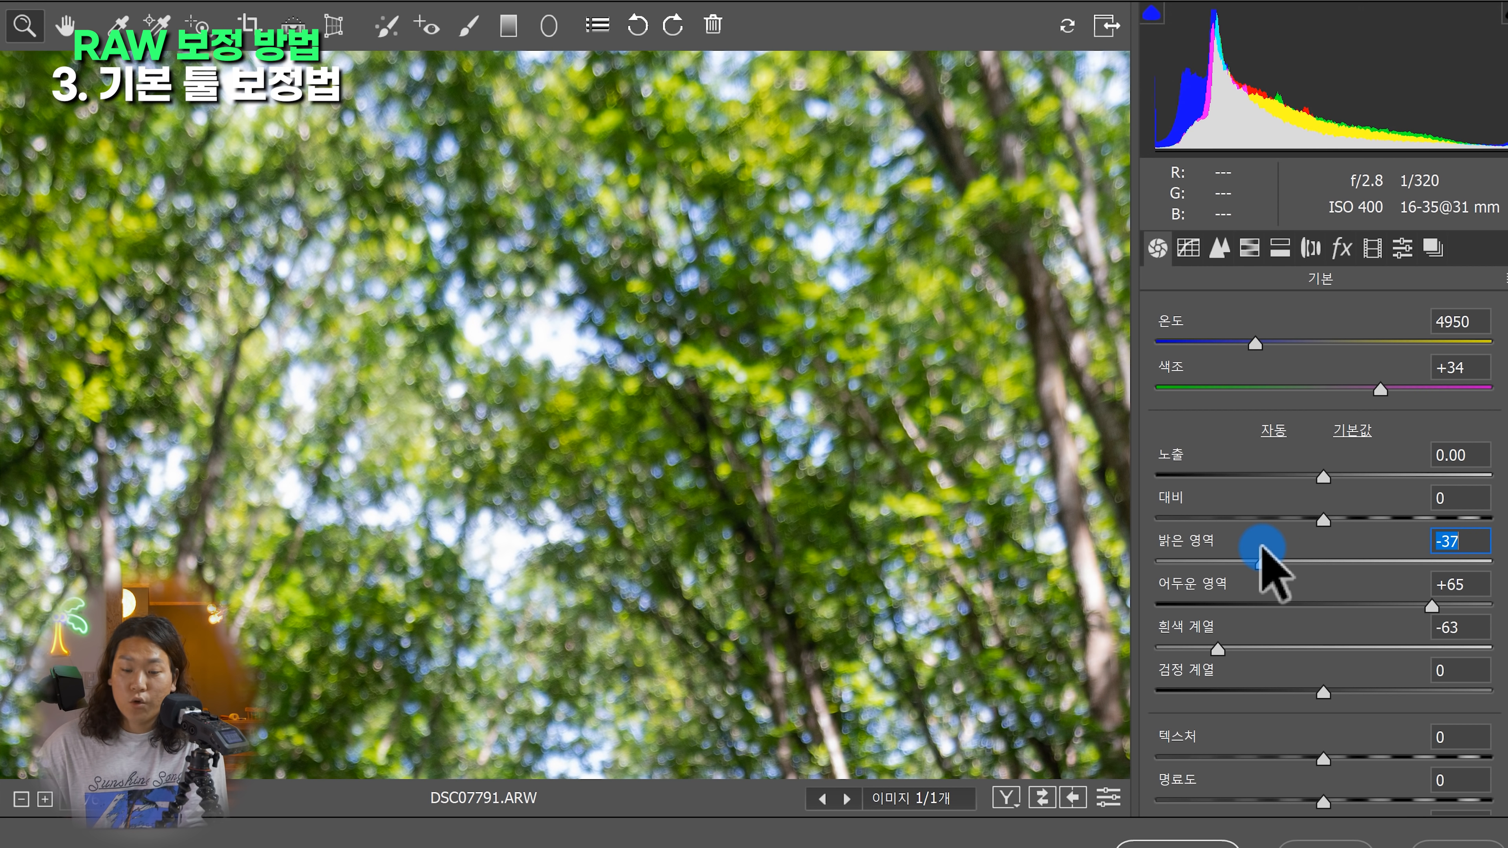
pyautogui.scroll(-3, 549, 451)
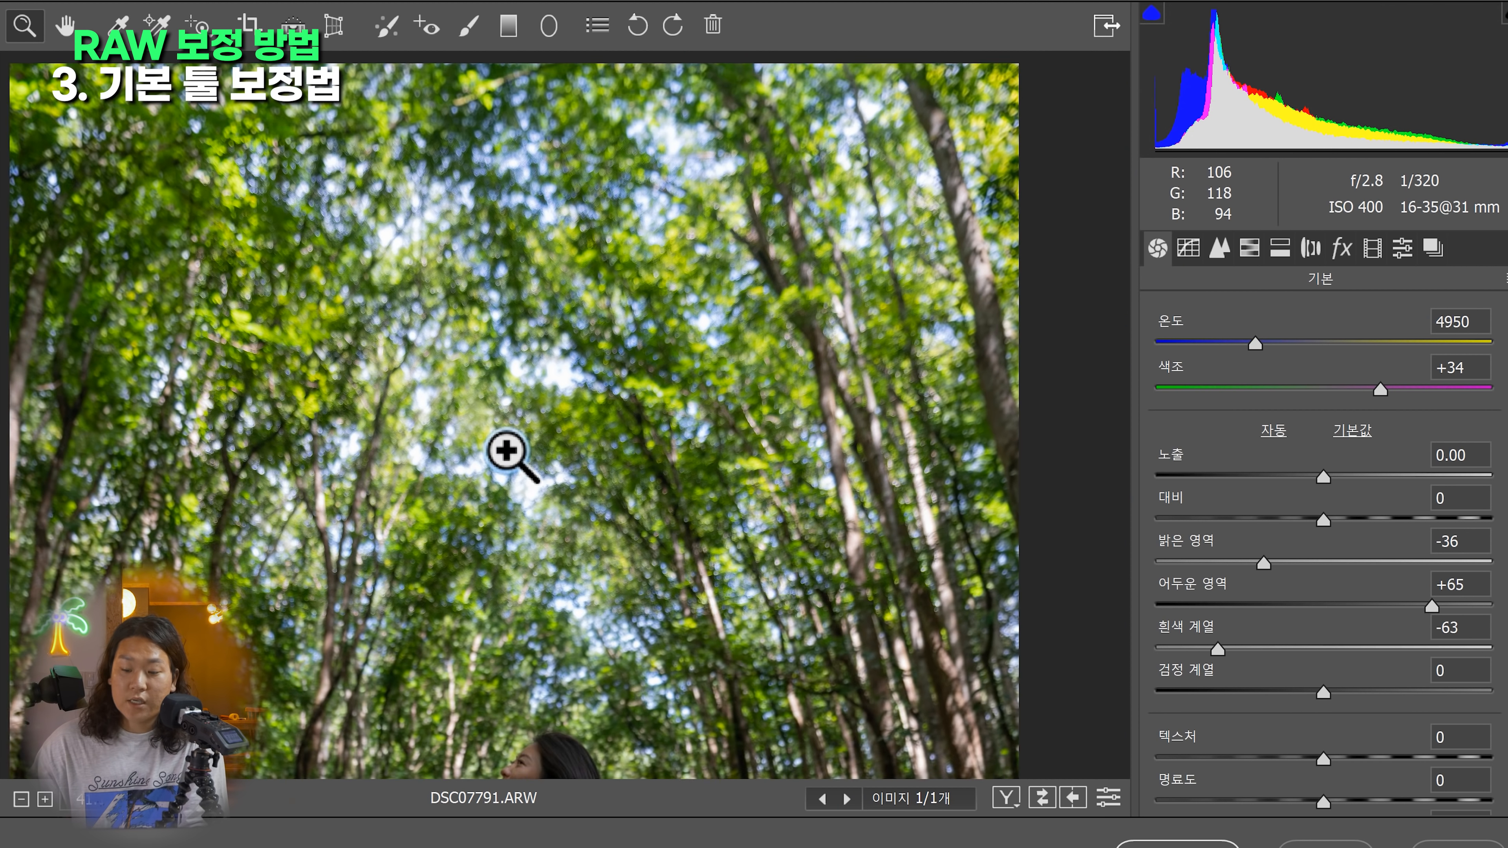
pyautogui.scroll(-2, 499, 511)
pyautogui.scroll(-3, 1321, 710)
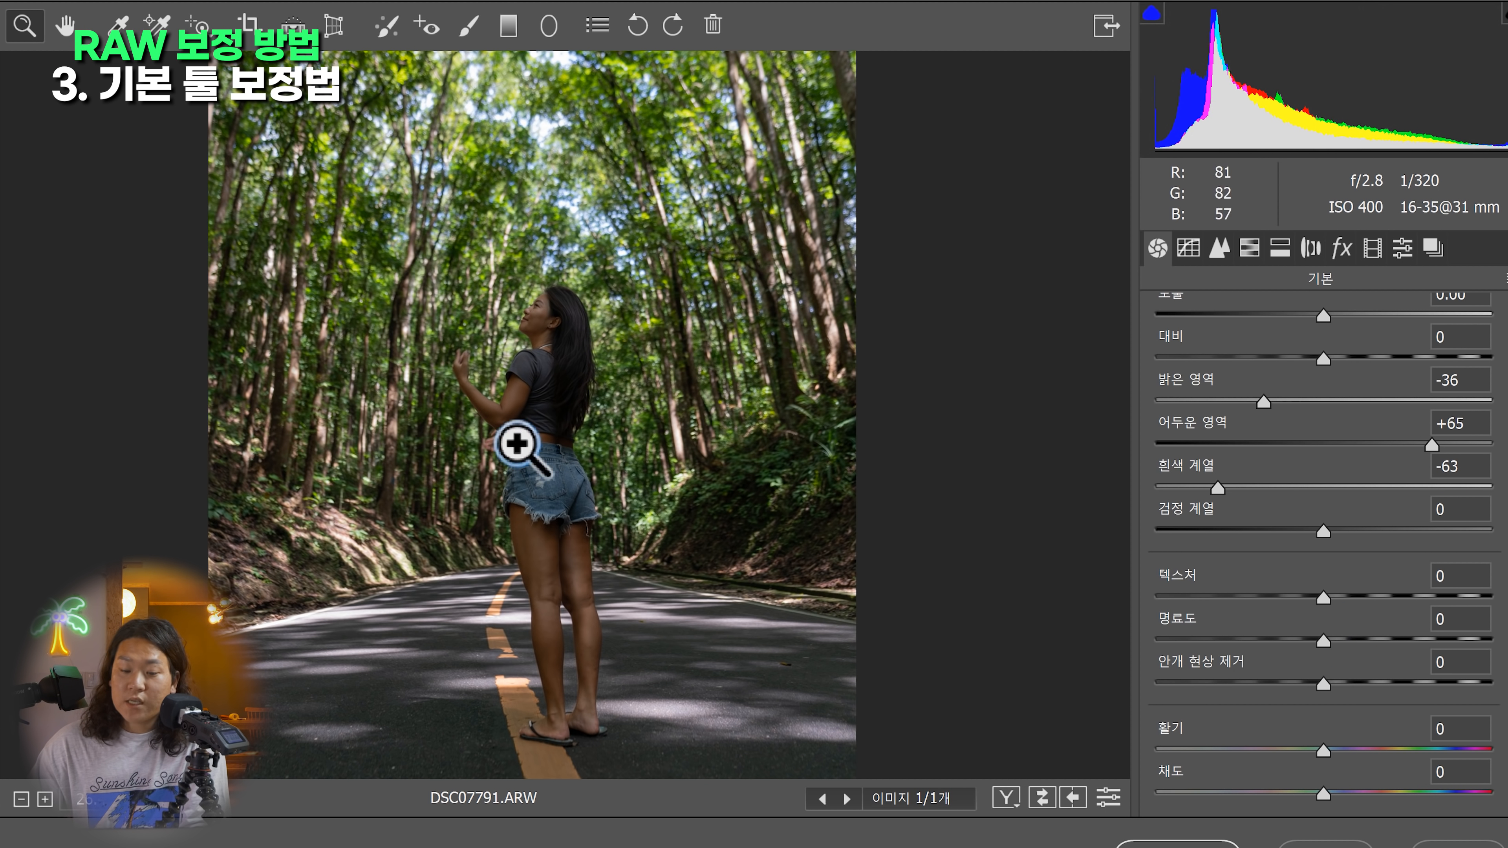
# Set Texture (텍스처) to +9, checking the woman's face up close and the whole photo
pyautogui.scroll(2, 596, 303)
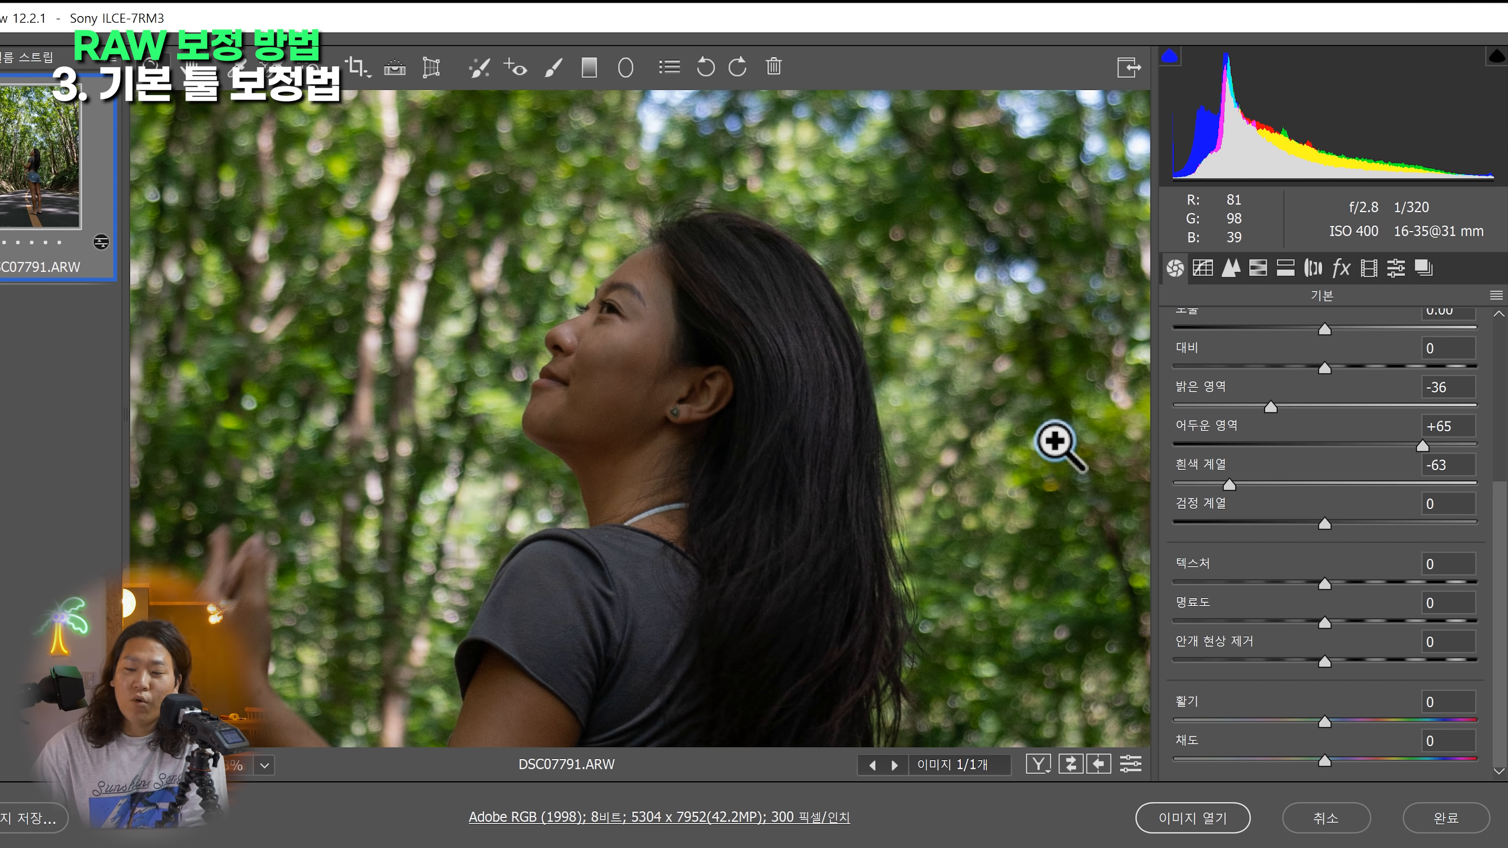
pyautogui.click(1353, 574)
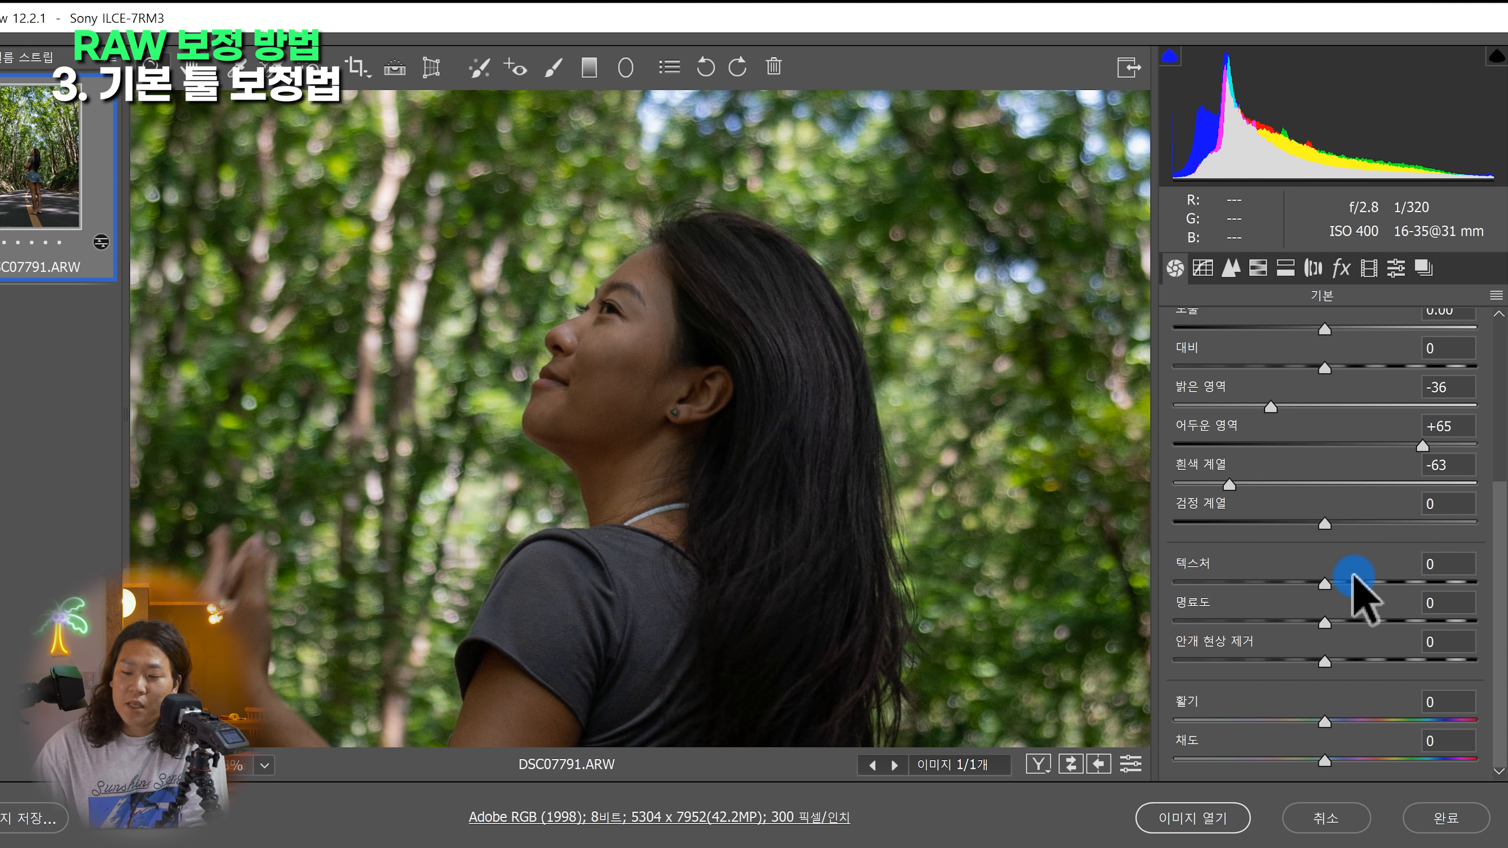
pyautogui.moveTo(1328, 577)
pyautogui.mouseDown()
pyautogui.moveTo(1474, 579)
pyautogui.moveTo(1336, 574)
pyautogui.mouseUp()
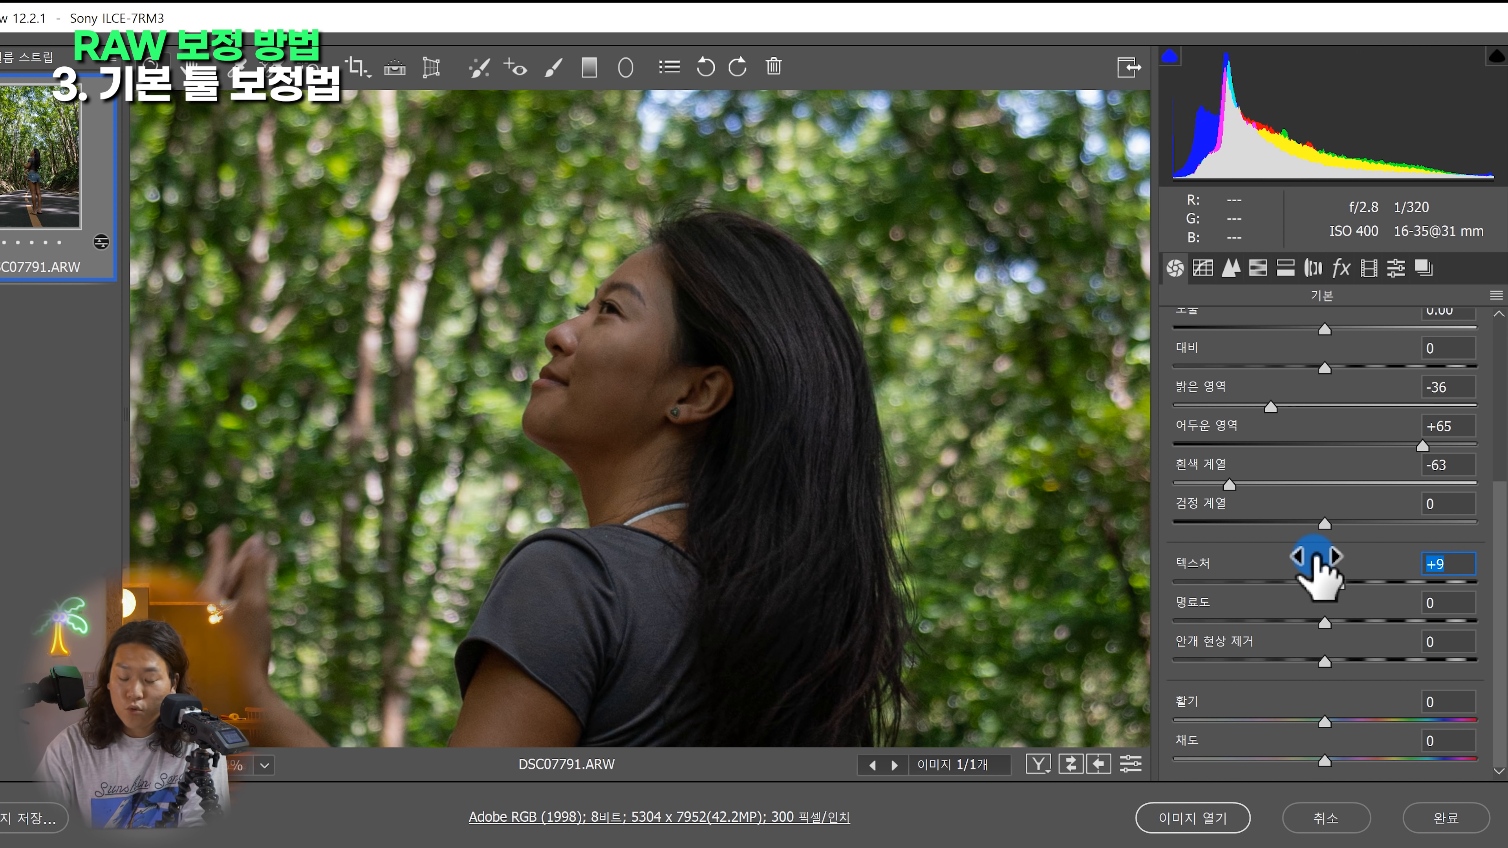
pyautogui.hotkey('ctrl', '-')
pyautogui.hotkey('ctrl', '-')
pyautogui.hotkey('ctrl', '-')
pyautogui.hotkey('ctrl', '-')
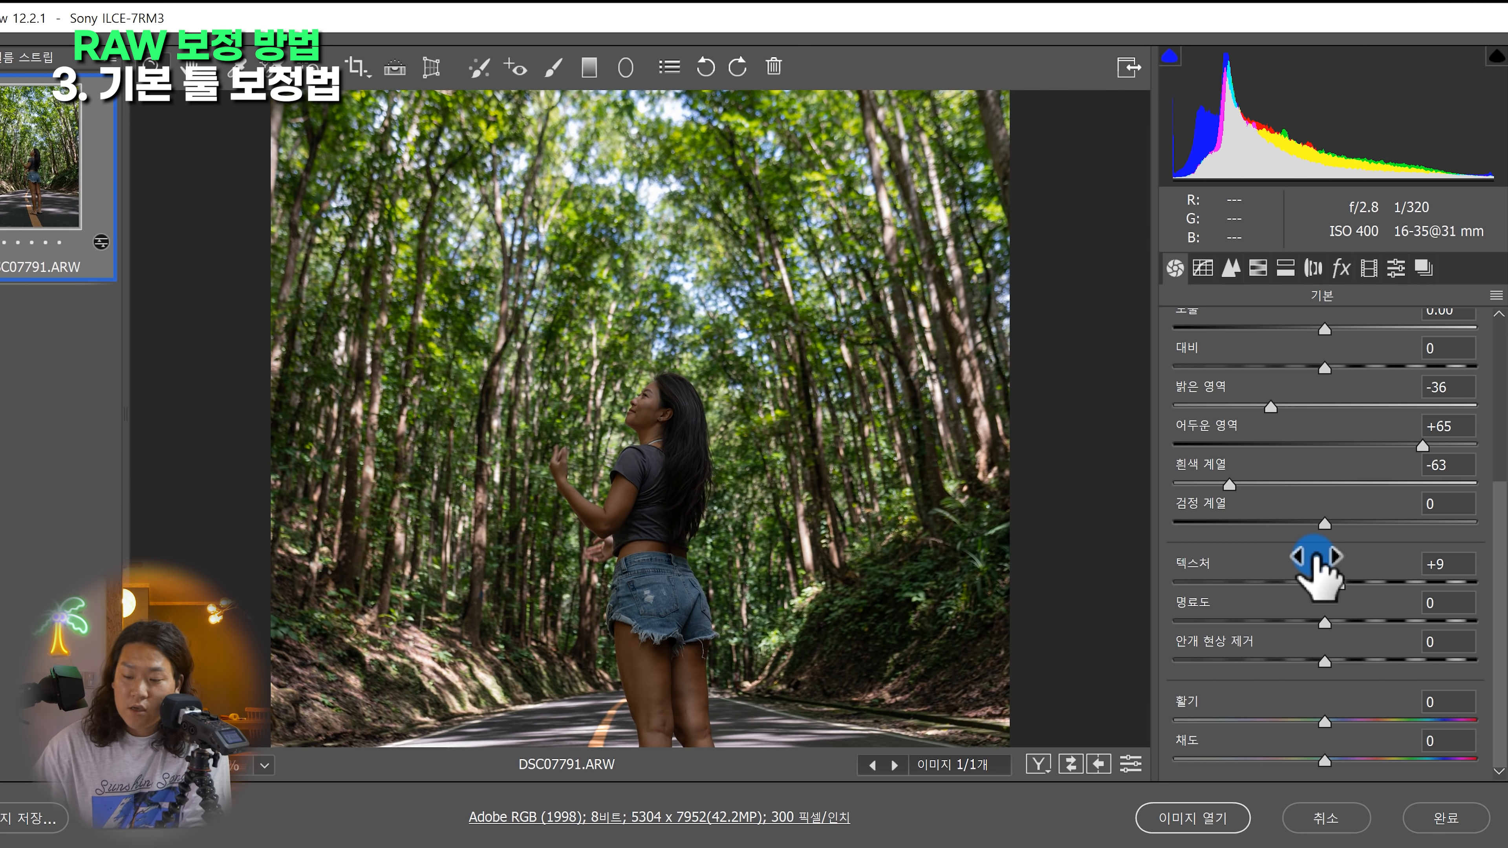
# Try Clarity (명료도) at +88 on the forest photo, lower it again, and try the Dehaze (안개 현상 제거) slider on the underwater photo
pyautogui.moveTo(1328, 622); pyautogui.dragTo(1456, 621)
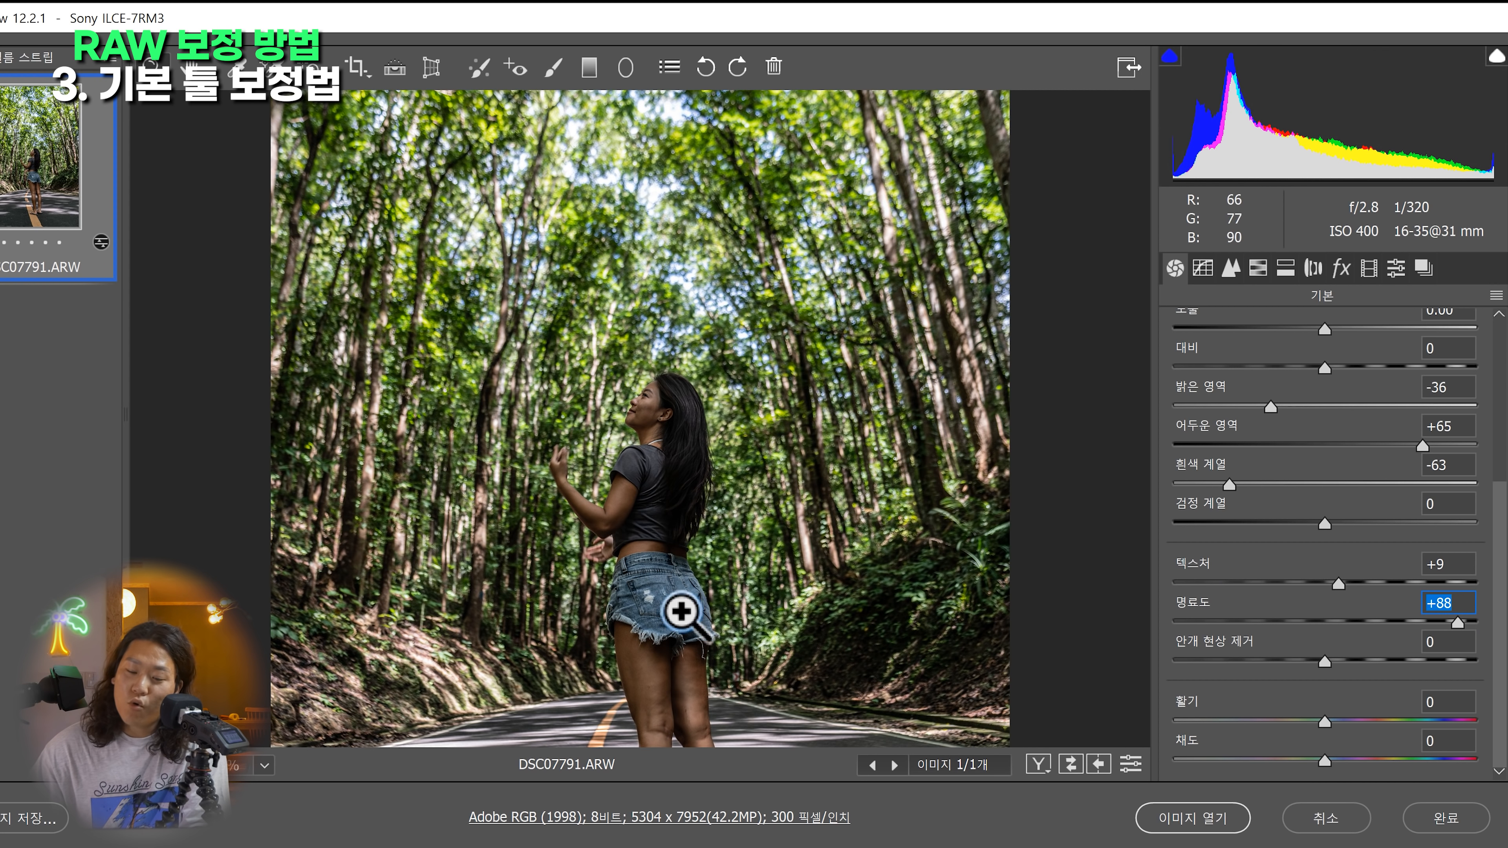
pyautogui.scroll(4, 643, 135)
pyautogui.scroll(-2, 734, 155)
pyautogui.scroll(-4, 672, 141)
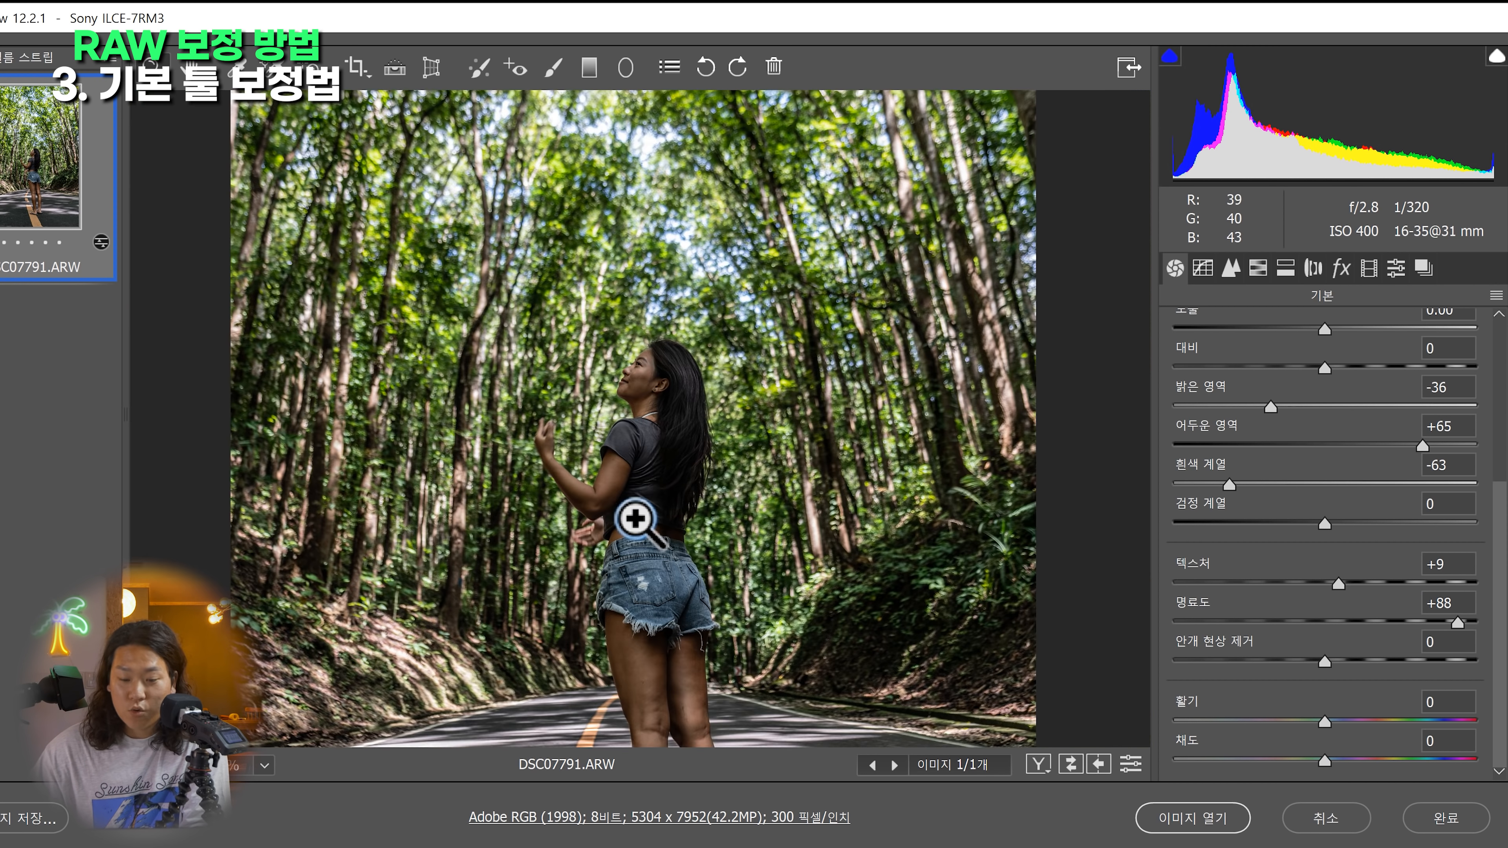
pyautogui.scroll(1, 636, 516)
pyautogui.moveTo(1456, 622); pyautogui.dragTo(1338, 623)
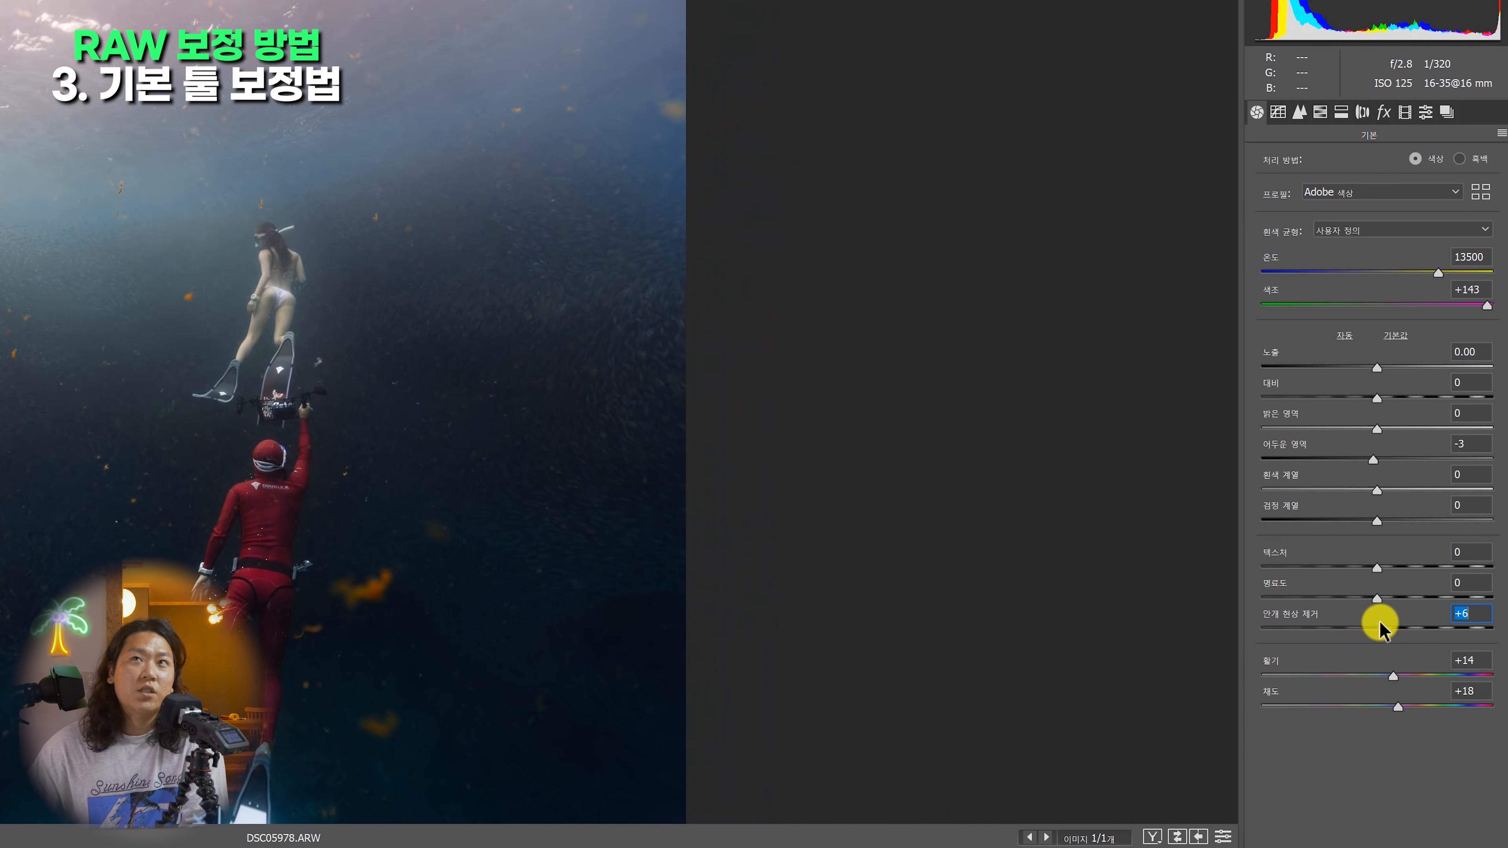
pyautogui.moveTo(1379, 618)
pyautogui.mouseDown()
pyautogui.moveTo(1353, 620)
pyautogui.moveTo(1373, 623)
pyautogui.mouseUp()
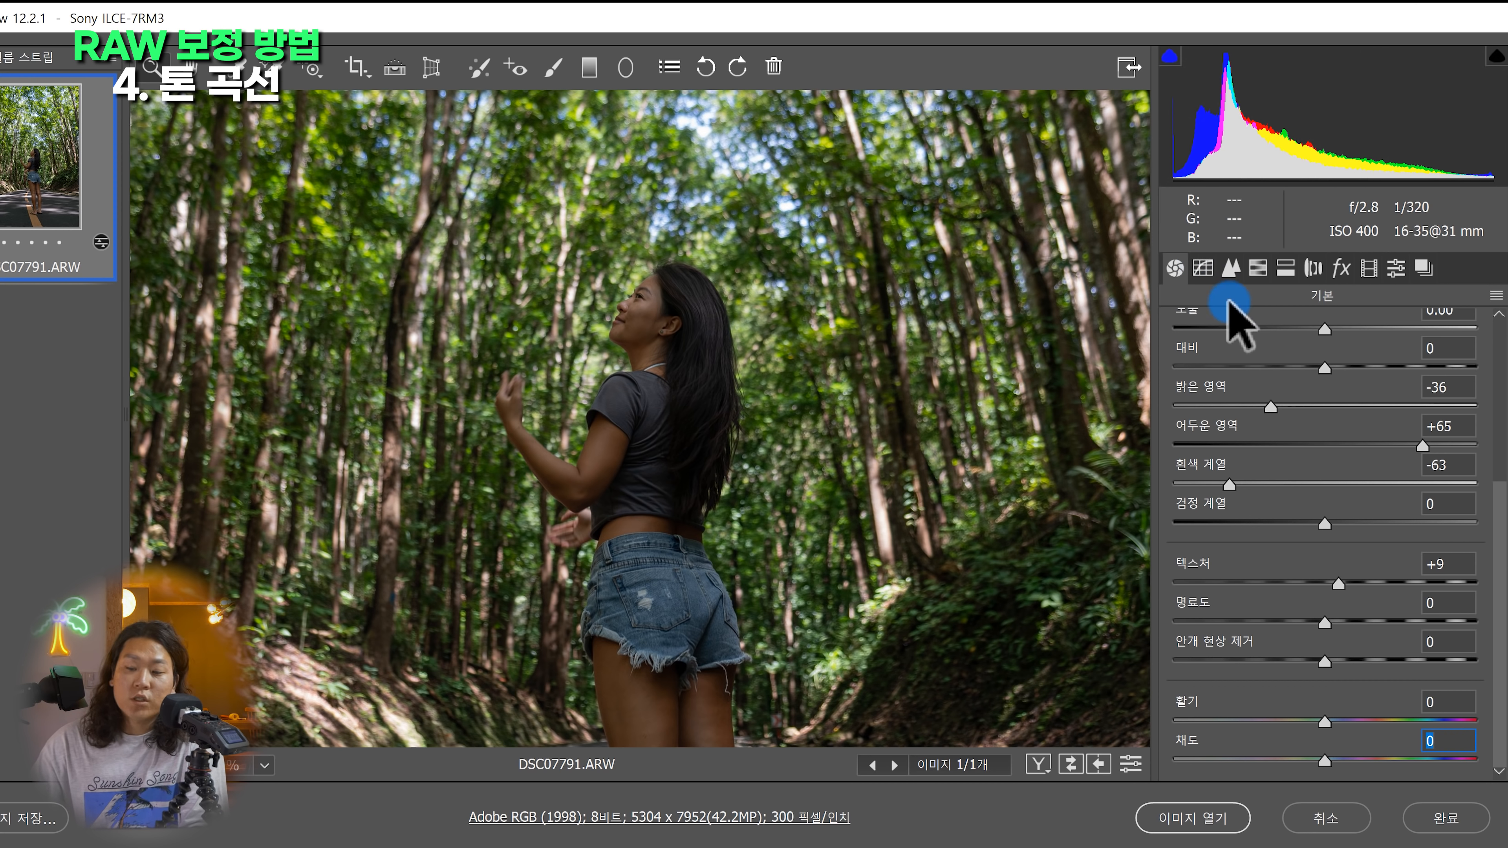
# Try brightening the forest photo with a midtone point on the RGB tone curve and with the Exposure (노출) slider
pyautogui.click(1201, 269)
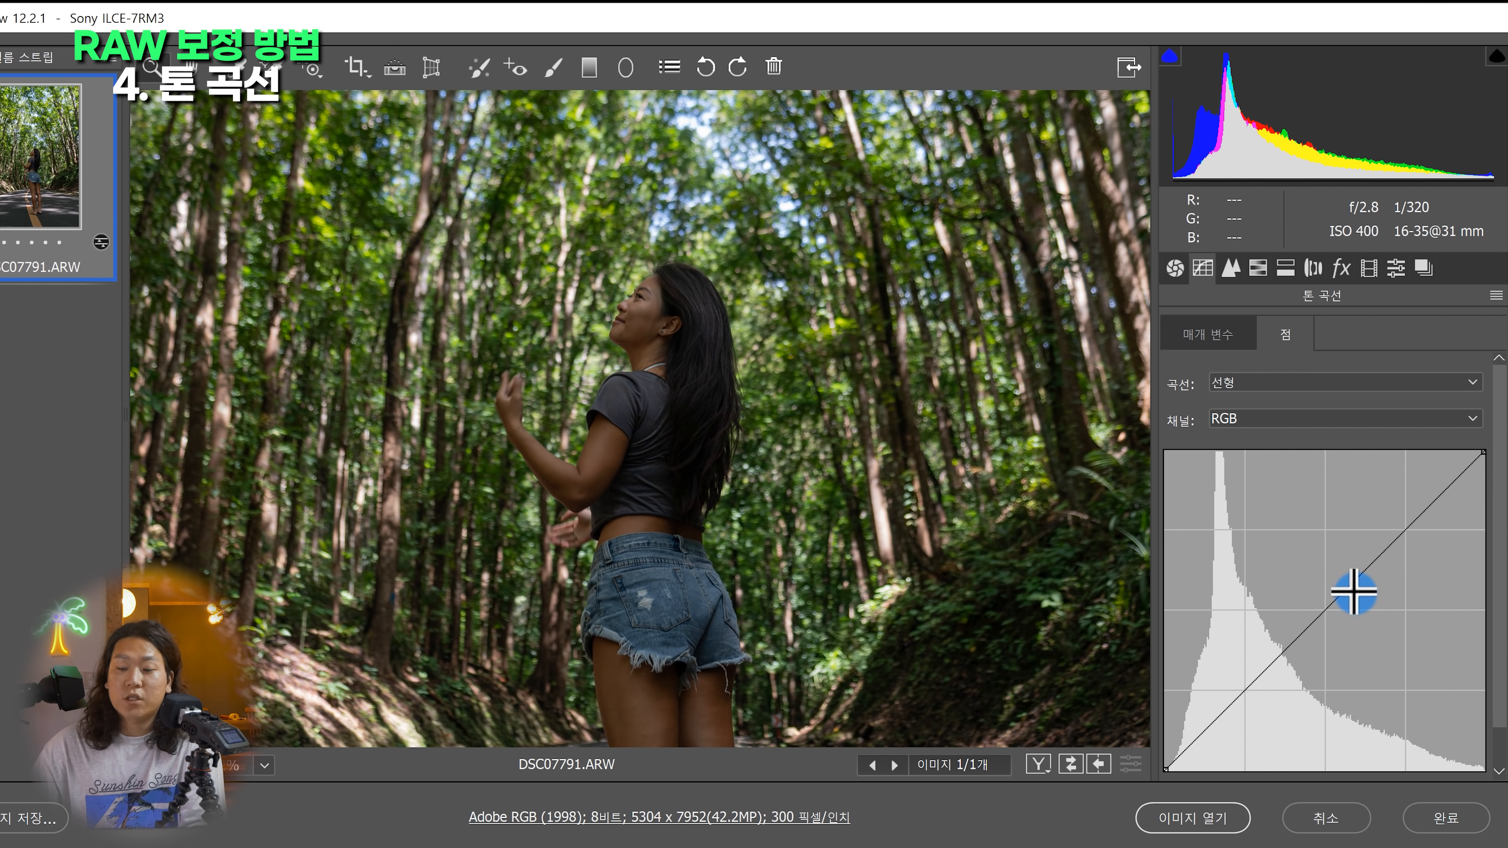
pyautogui.click(1311, 598)
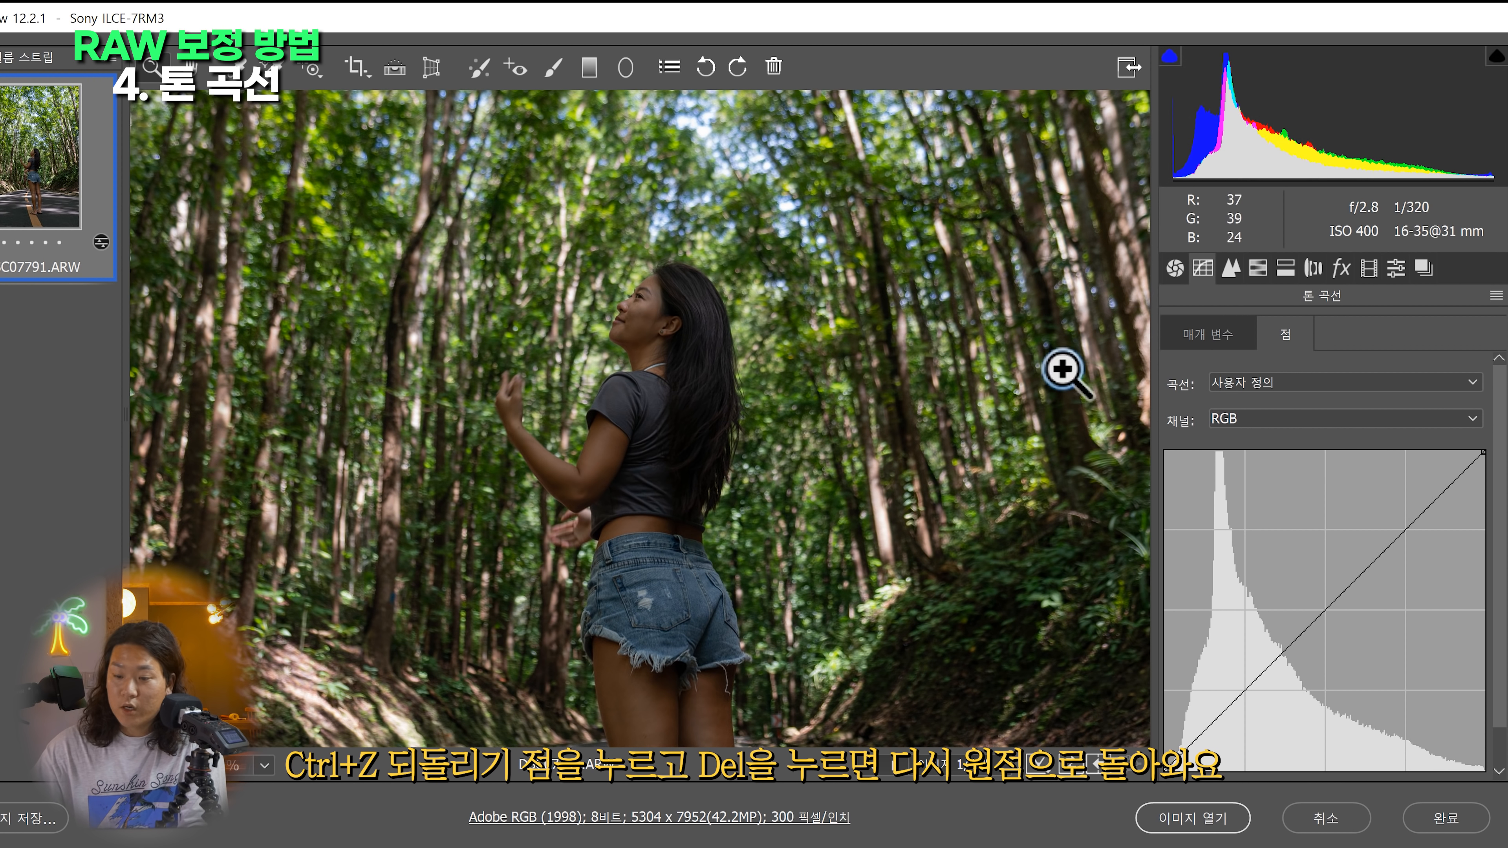
pyautogui.click(1174, 268)
pyautogui.scroll(3, 1329, 535)
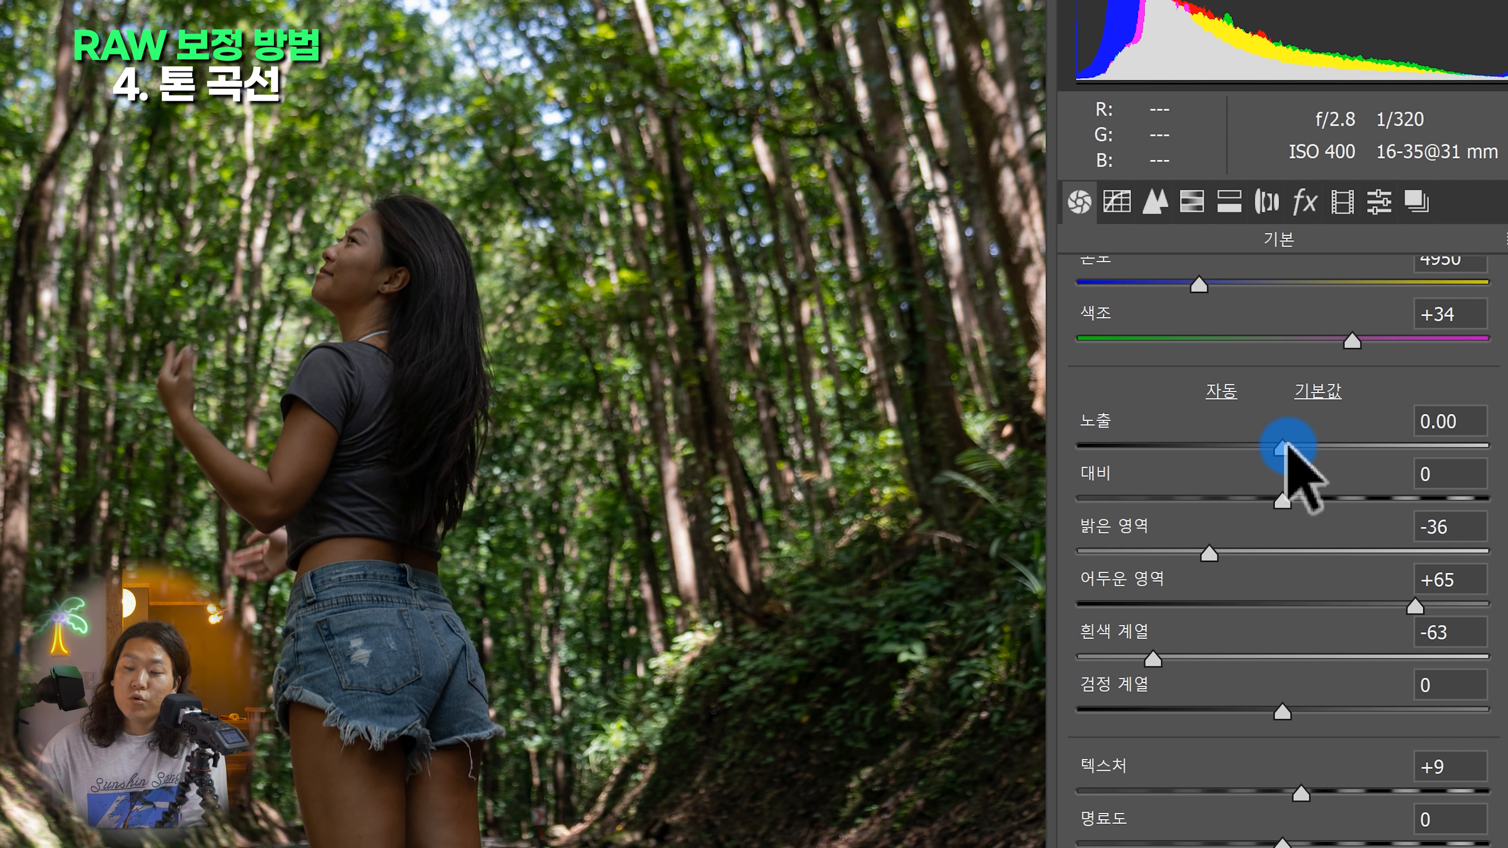
pyautogui.moveTo(1283, 445); pyautogui.dragTo(1339, 449)
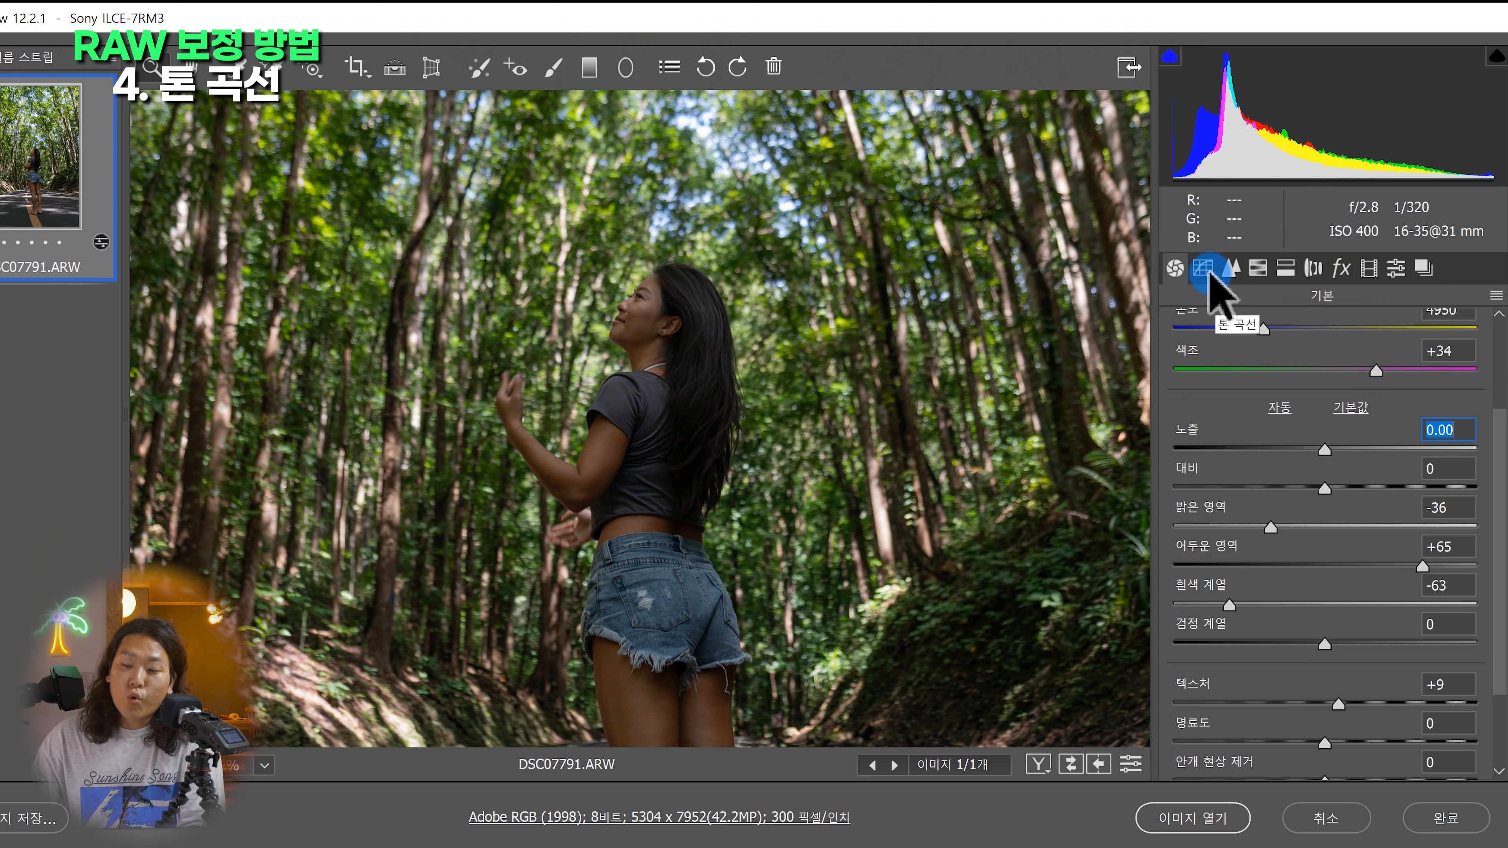
# Look through the point tone curve's red, green and blue channels
pyautogui.click(1203, 268)
pyautogui.click(1306, 607)
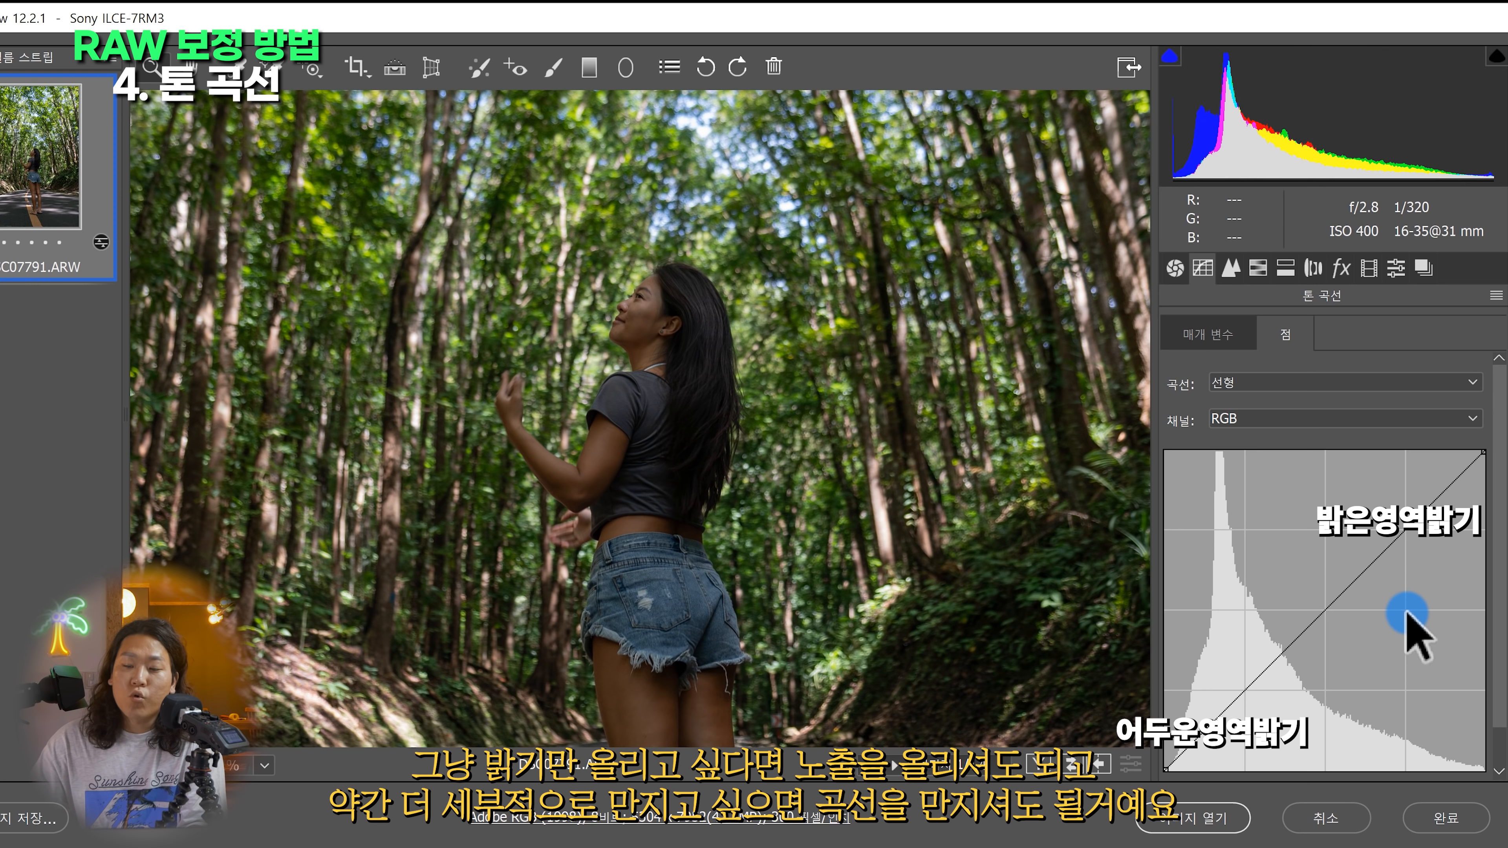
pyautogui.click(1246, 419)
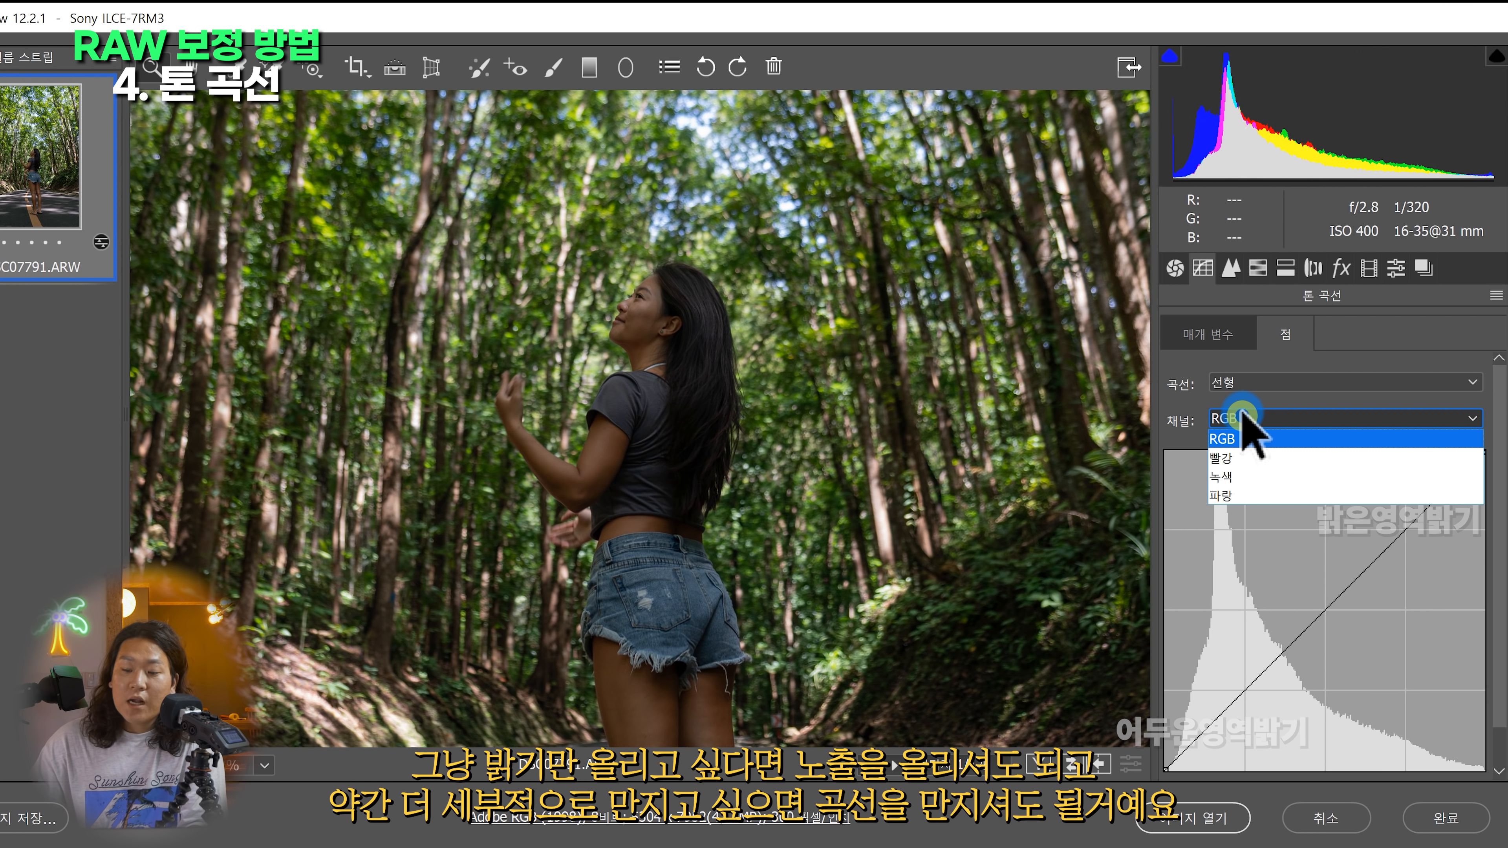
pyautogui.click(1221, 457)
pyautogui.click(1246, 418)
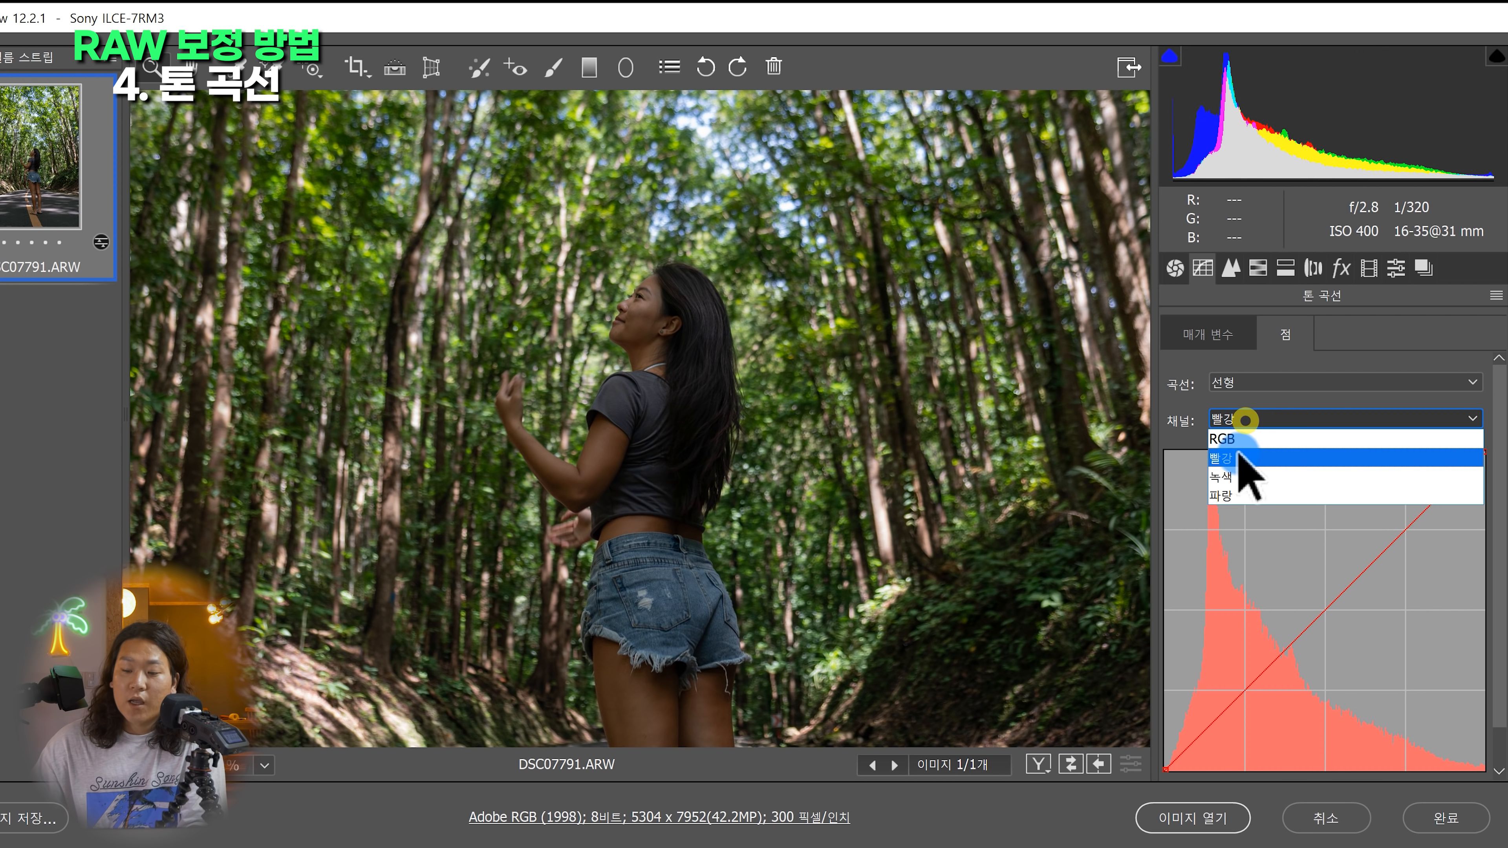
pyautogui.click(1242, 476)
pyautogui.click(1250, 419)
pyautogui.click(1240, 494)
pyautogui.moveTo(1329, 573); pyautogui.dragTo(1313, 585)
pyautogui.click(1251, 427)
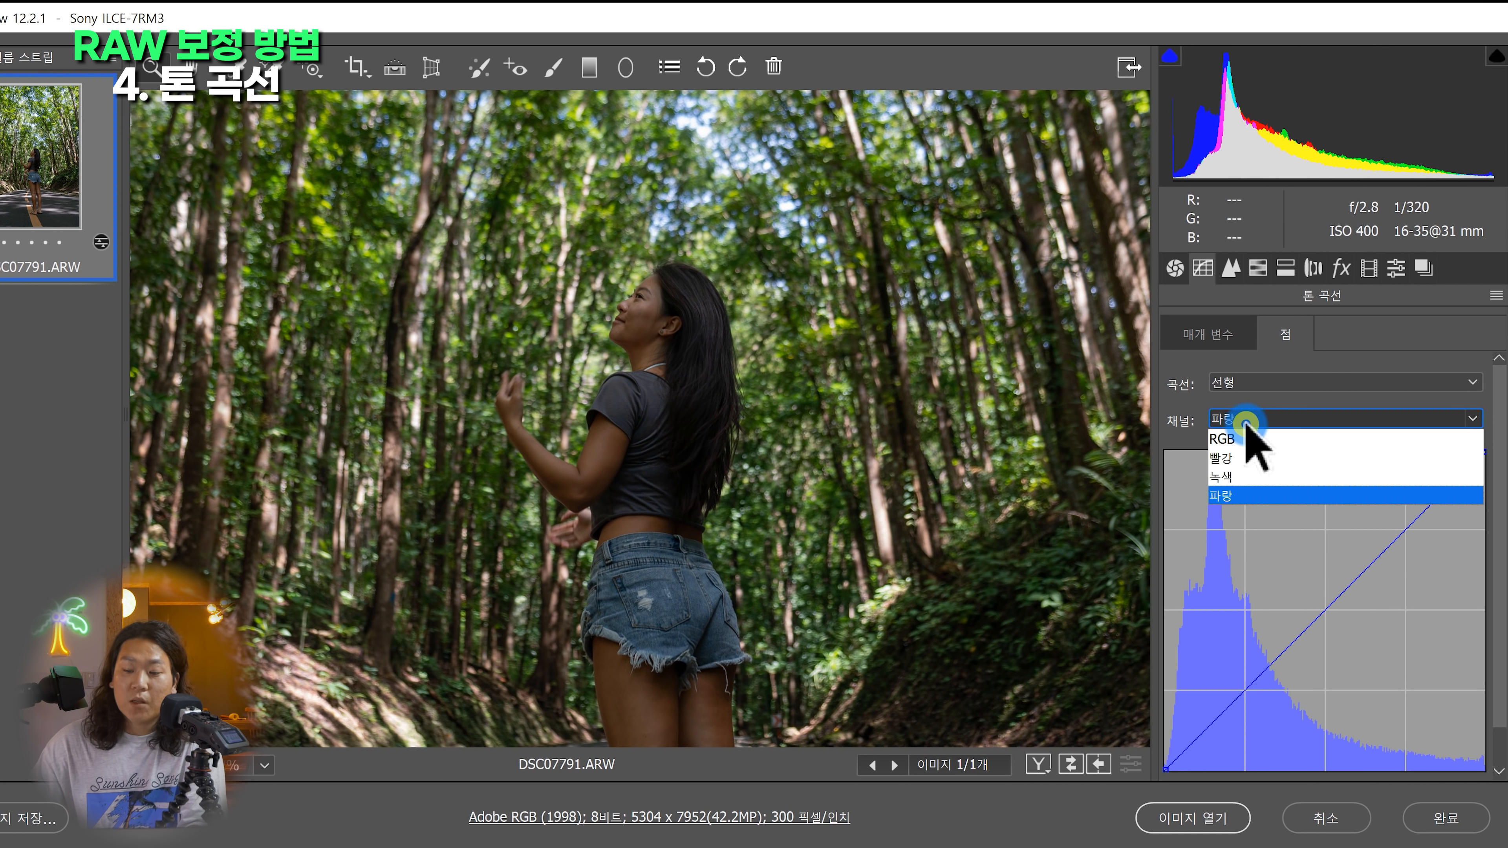
# Try lifting the midtones of the red (빨강) channel curve, undo it, and return to the RGB channel
pyautogui.click(1225, 456)
pyautogui.click(1328, 605)
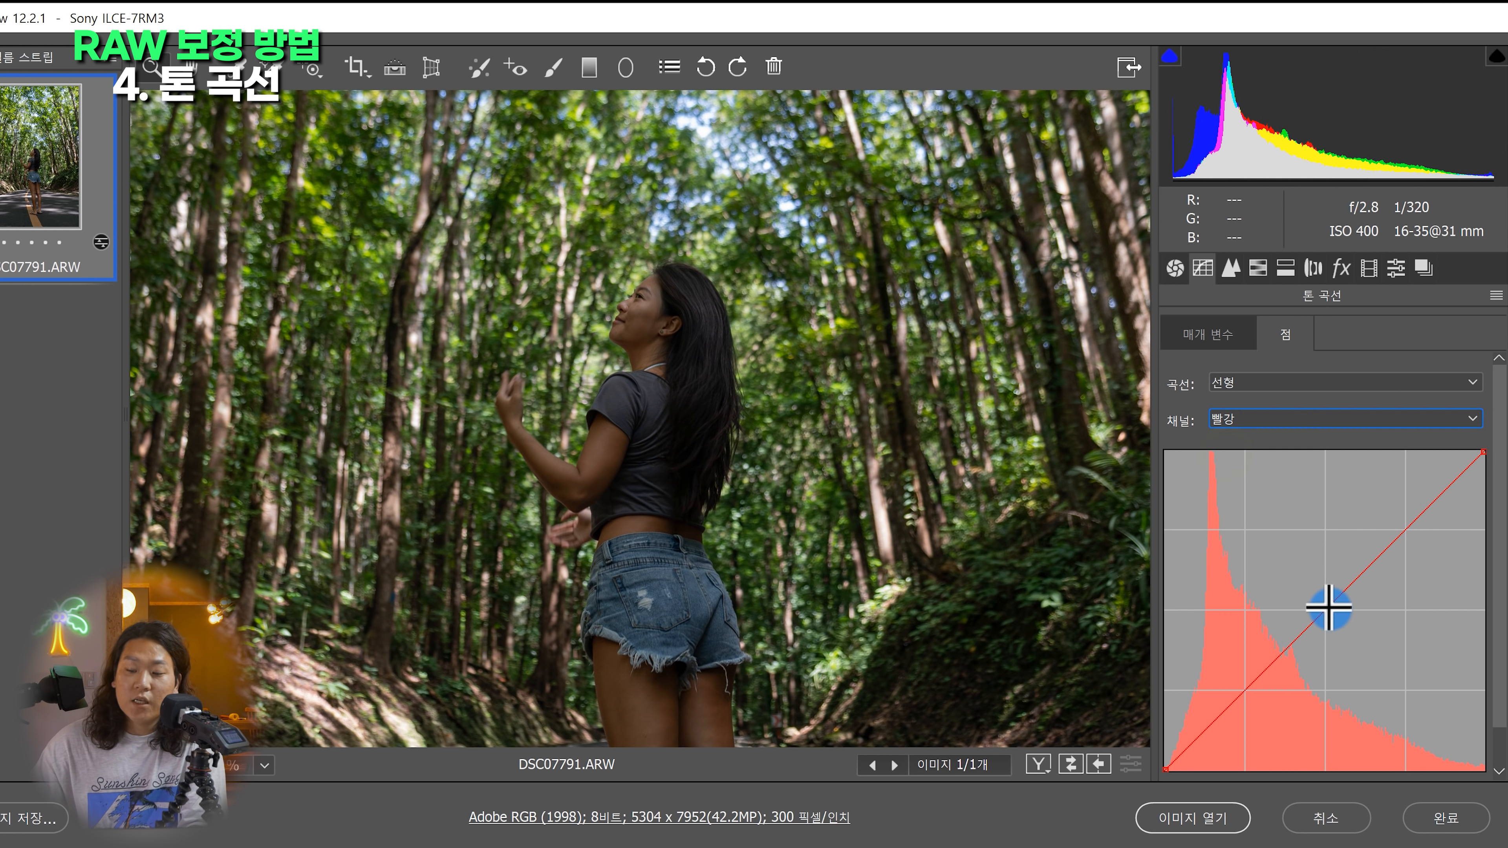
pyautogui.click(1327, 591)
pyautogui.moveTo(1326, 604); pyautogui.dragTo(1310, 583)
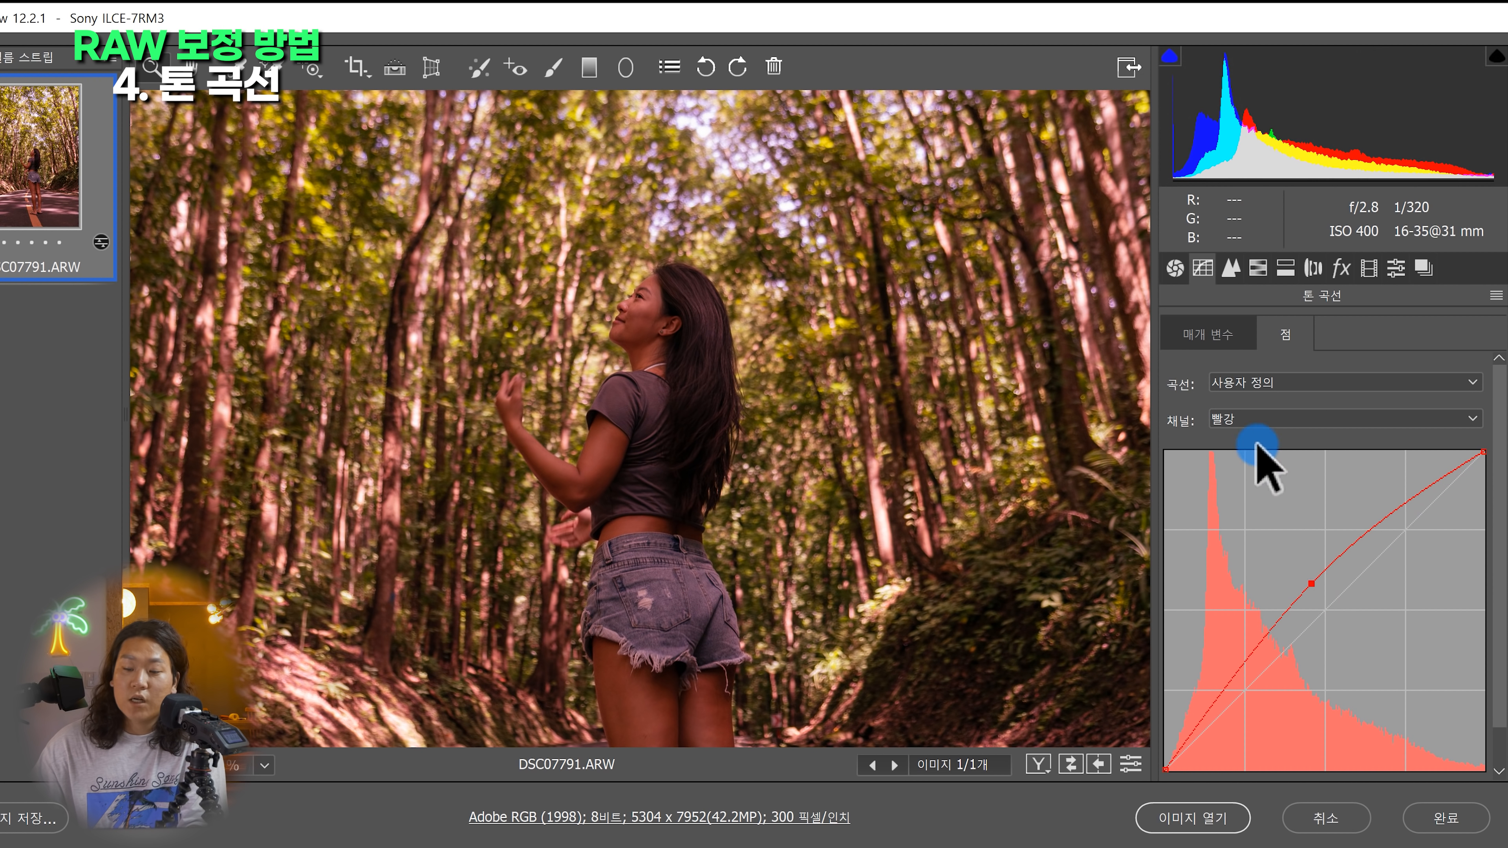
pyautogui.hotkey('ctrl', 'z')
pyautogui.click(1244, 419)
pyautogui.click(1239, 439)
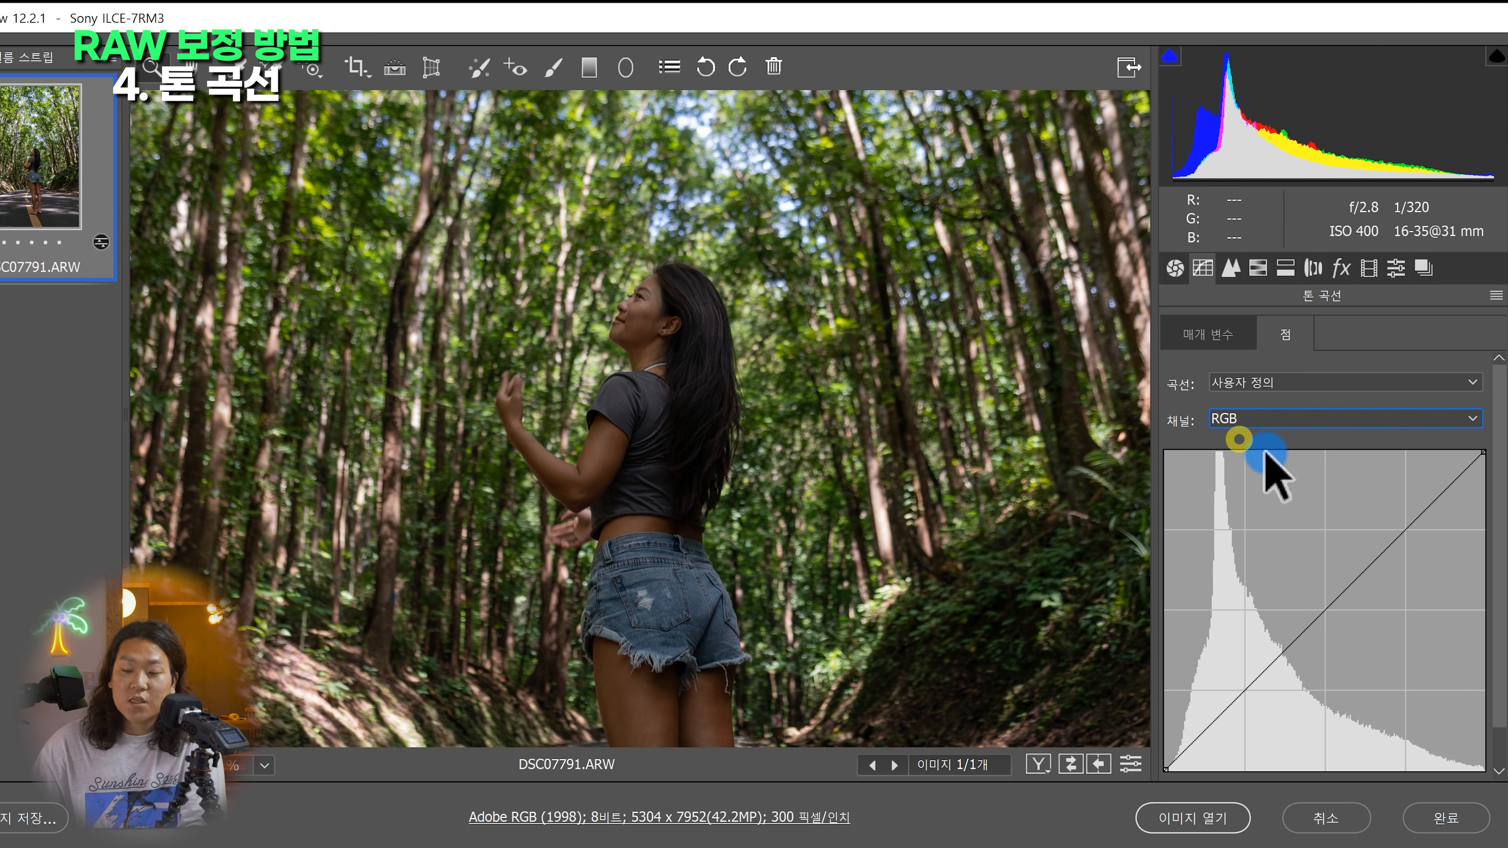
# Lower Highlights (밝은 영역) to -49 in the parametric (매개 변수) tone curve and check the bright treetops
pyautogui.scroll(-1, 1346, 572)
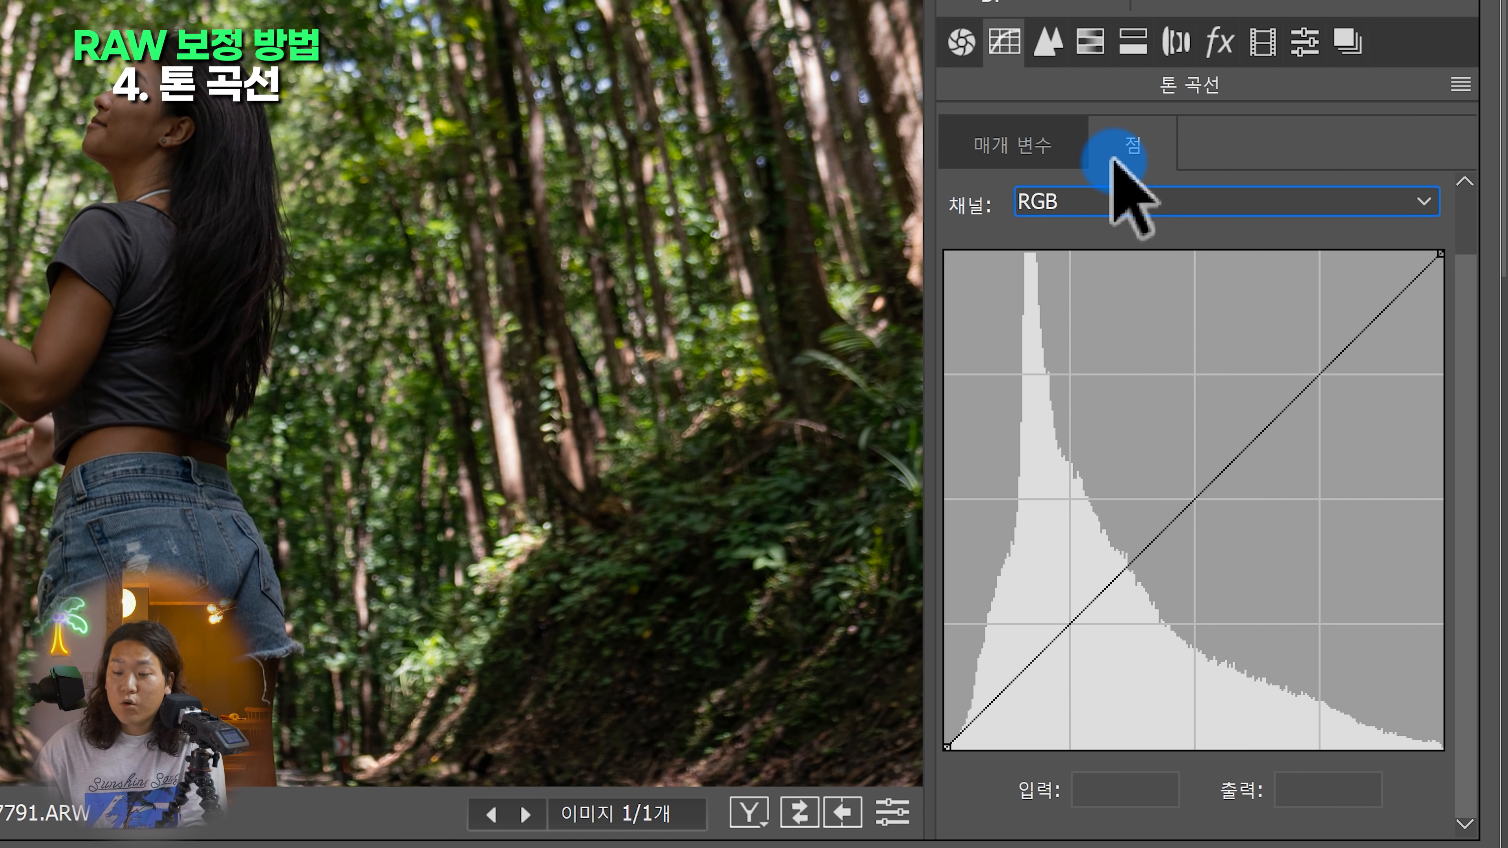
pyautogui.click(1009, 145)
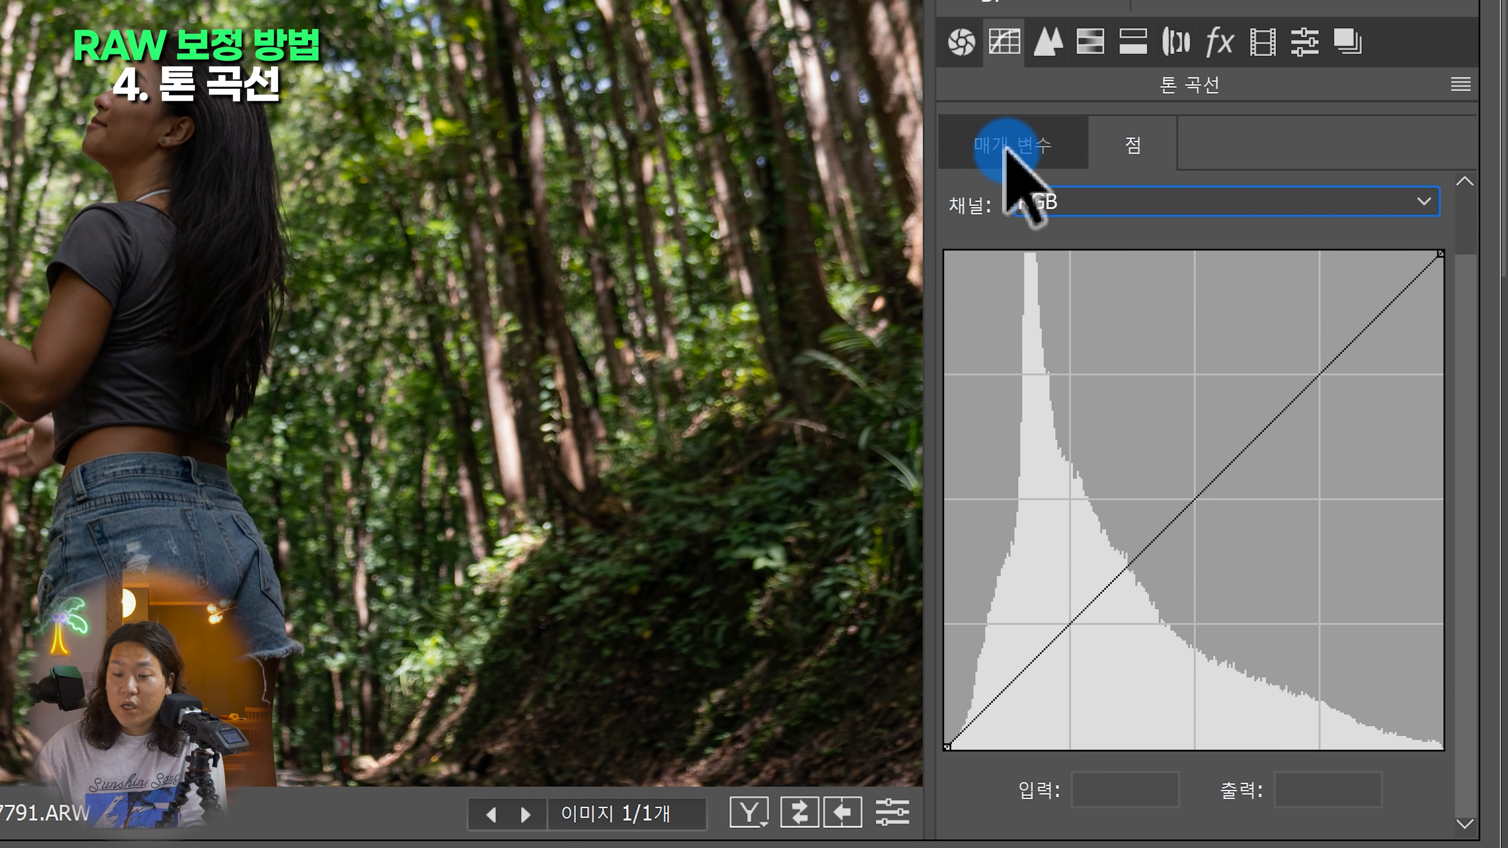
pyautogui.click(1279, 532)
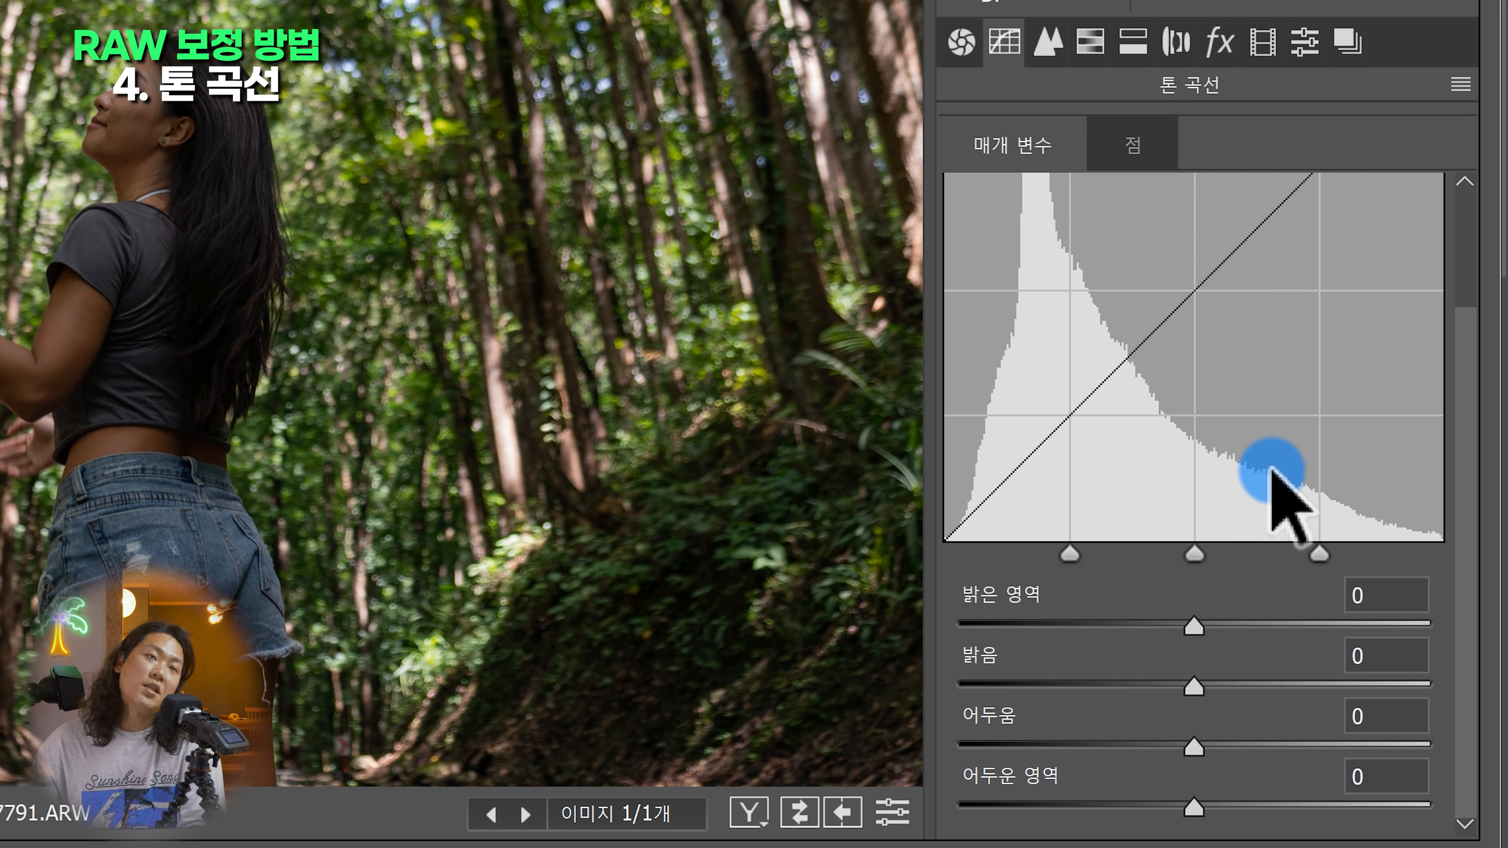
pyautogui.moveTo(1194, 625); pyautogui.dragTo(1074, 603)
pyautogui.scroll(3, 346, 174)
pyautogui.scroll(5, 368, 202)
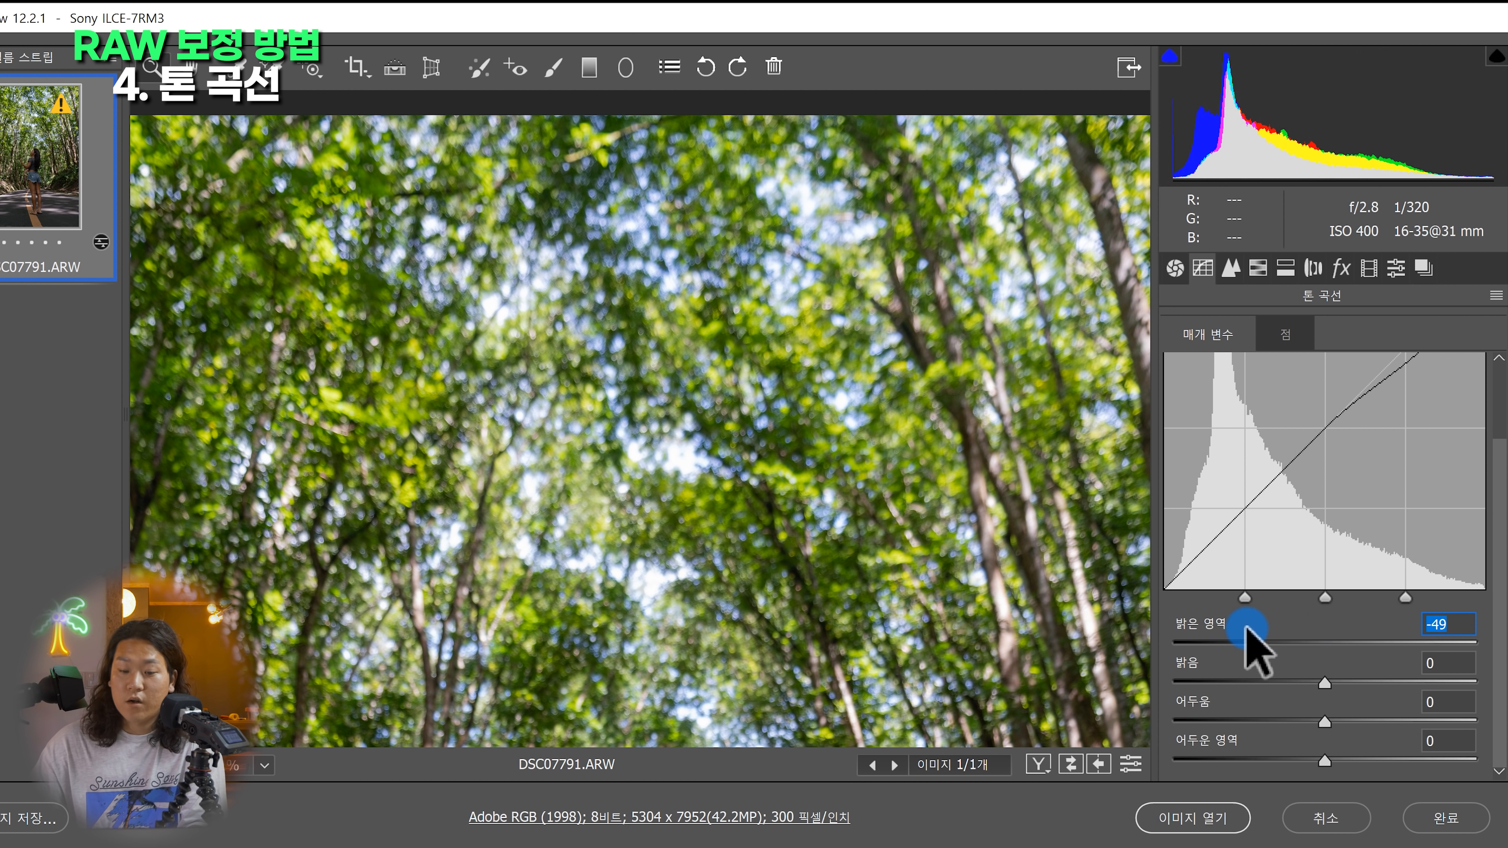
# Try parametric tone curve values of Highlights (밝은 영역) -39, Lights (밝음) -8, Darks (어두움) +37 and Shadows (어두운 영역) +46
pyautogui.moveTo(1246, 629); pyautogui.dragTo(1211, 640)
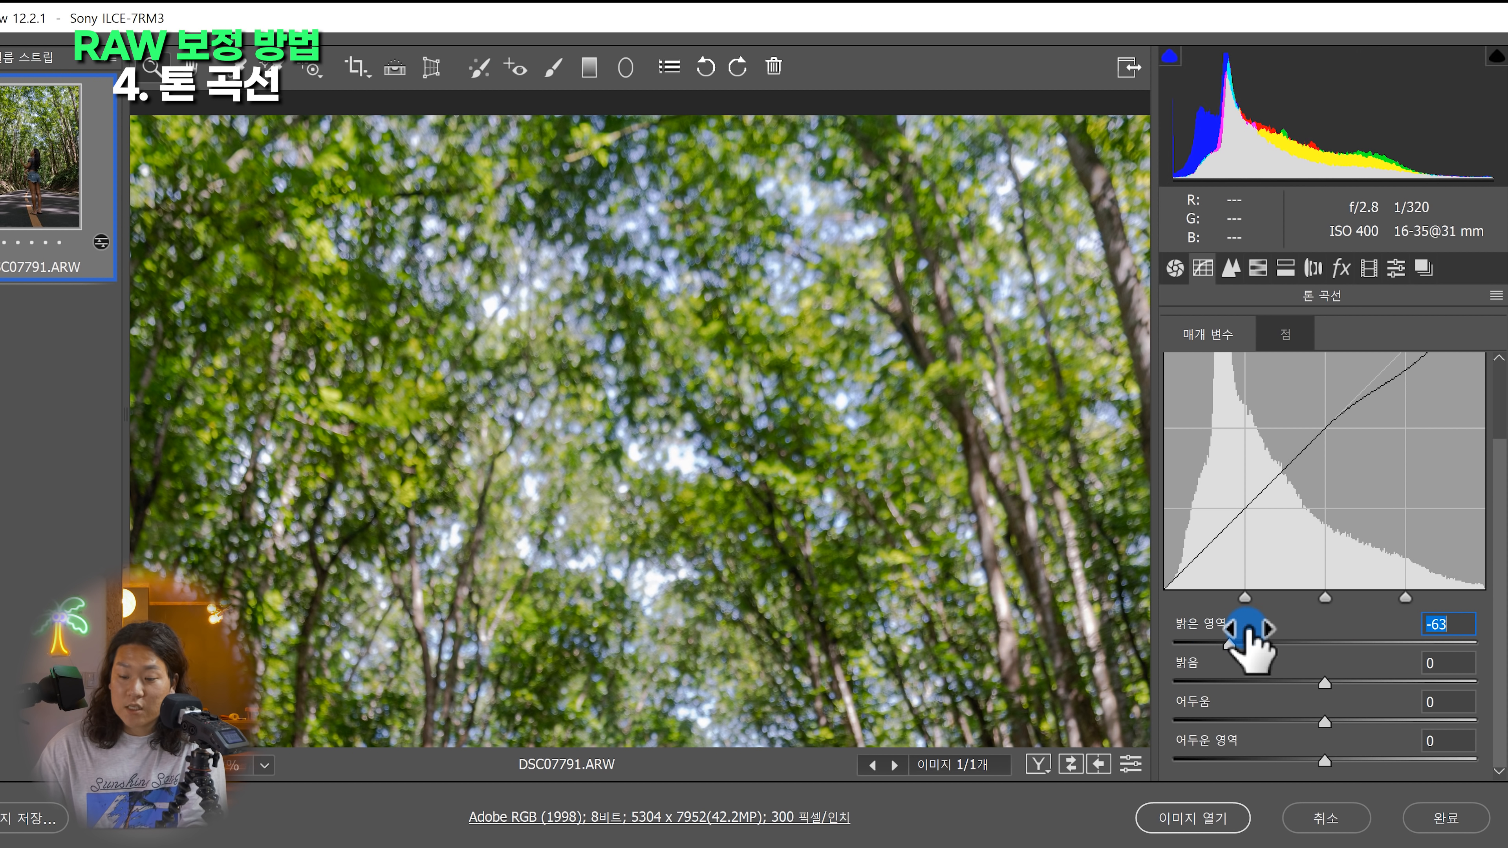
pyautogui.scroll(-5, 848, 635)
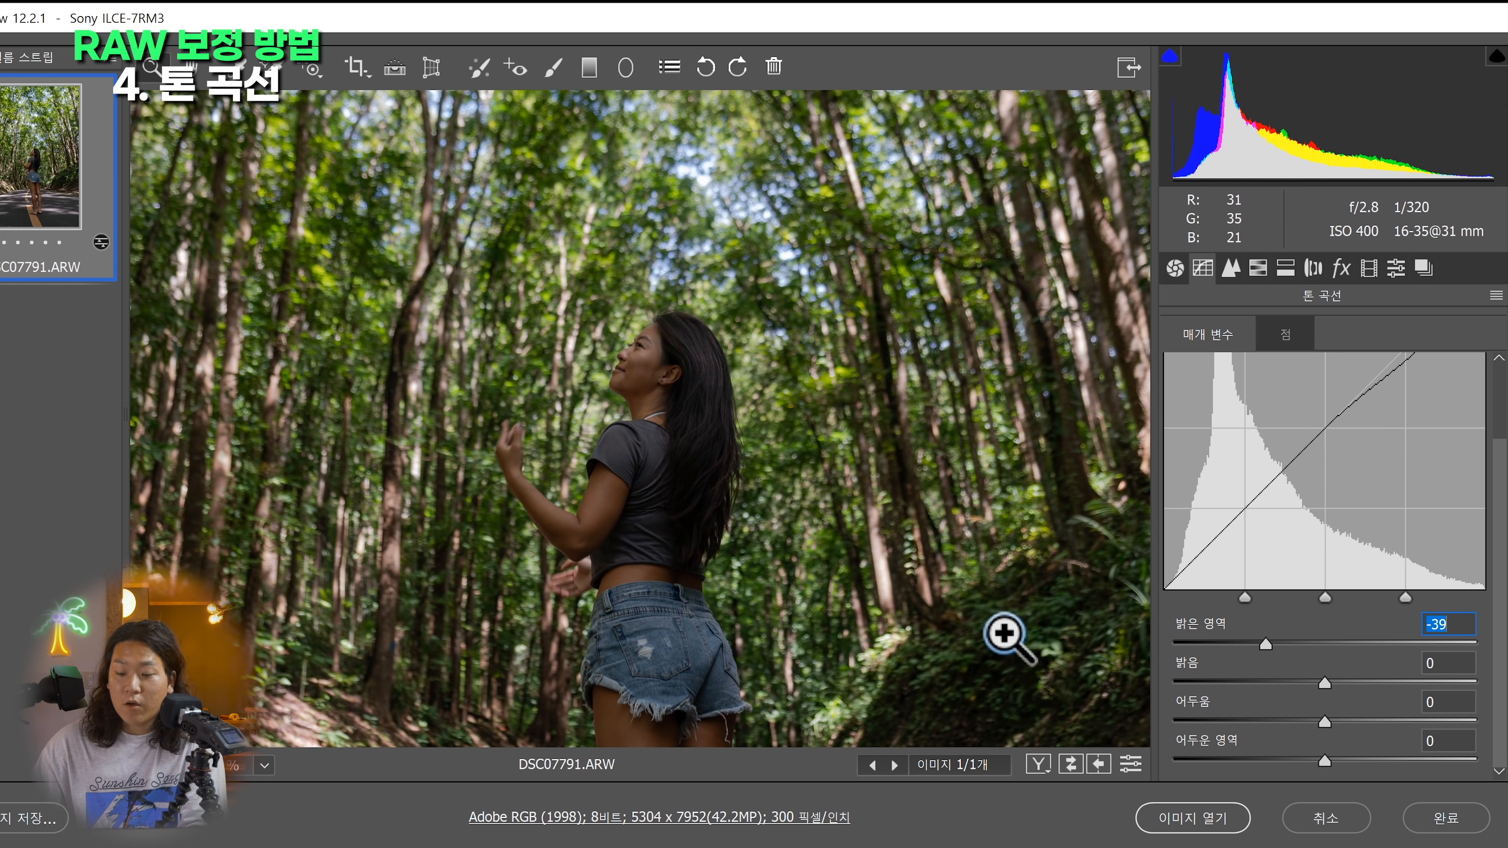
pyautogui.moveTo(1325, 723); pyautogui.dragTo(1379, 722)
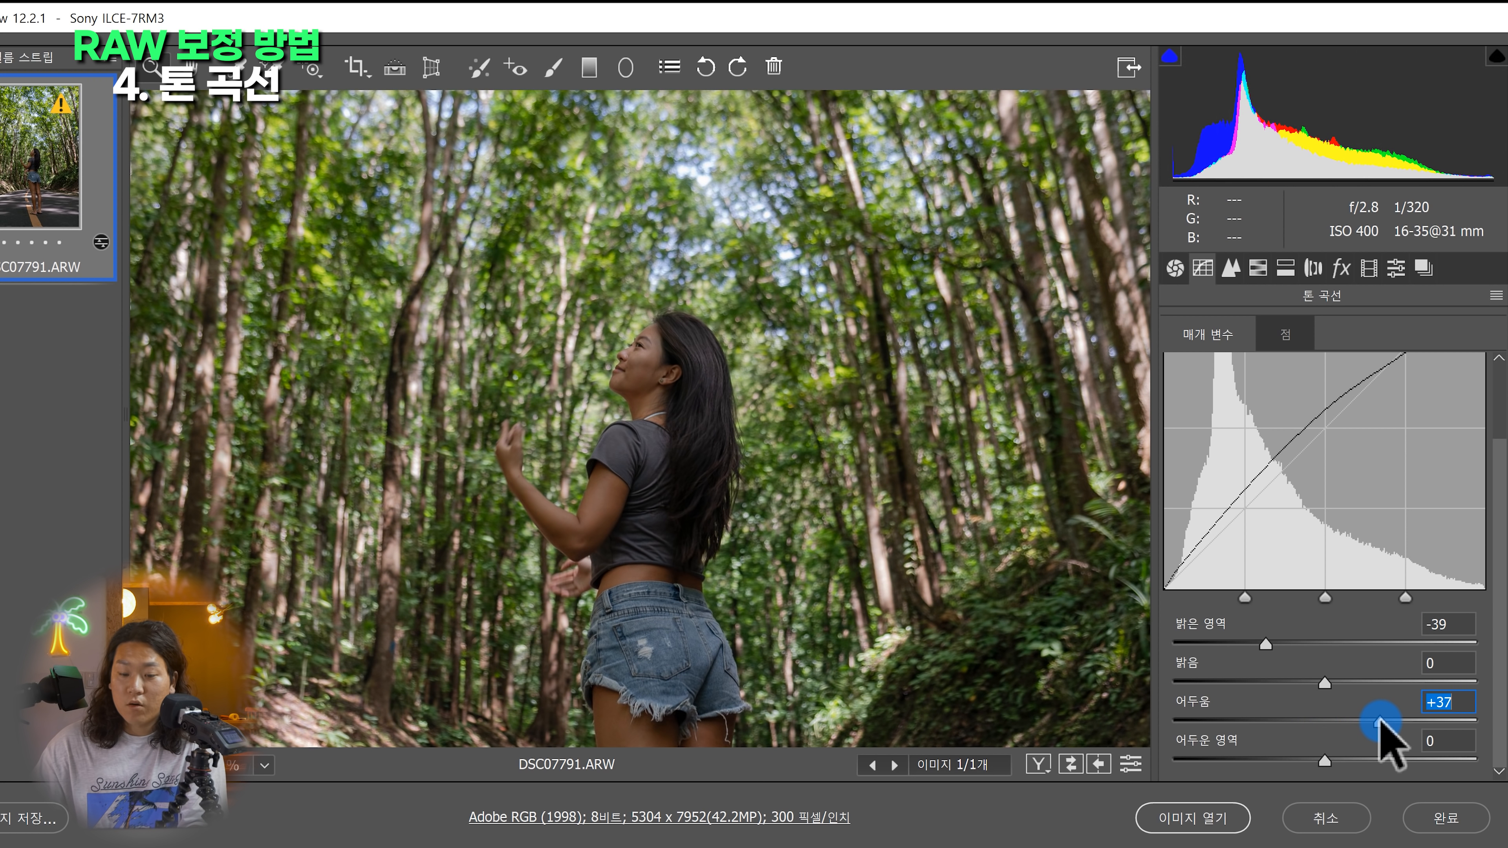
pyautogui.click(1326, 755)
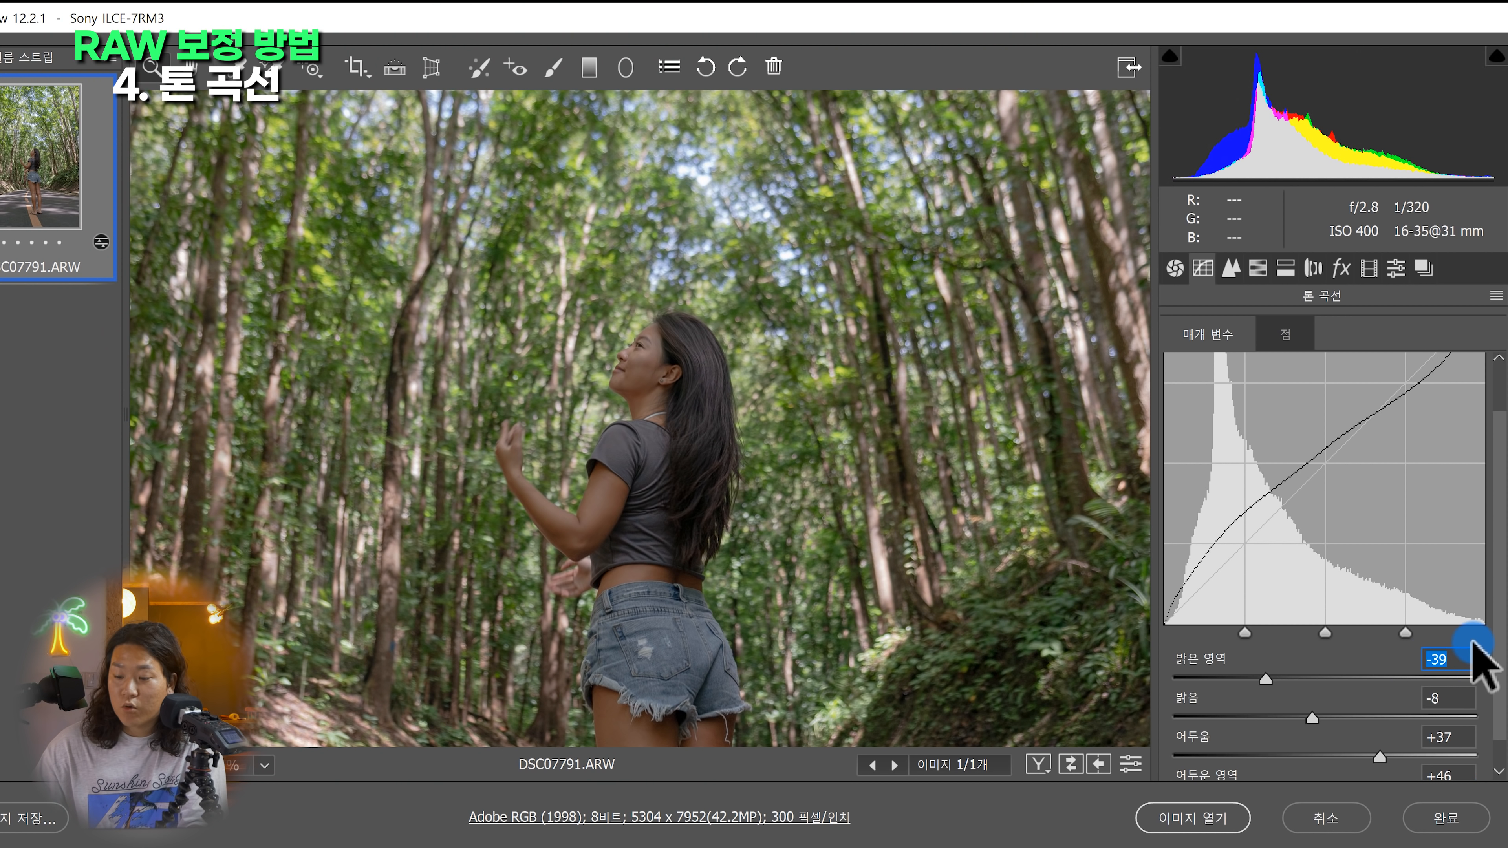
# Undo all the parametric tone curve adjustments
pyautogui.hotkey('ctrl', 'z')
pyautogui.hotkey('ctrl', 'z')
pyautogui.hotkey('ctrl', 'z')
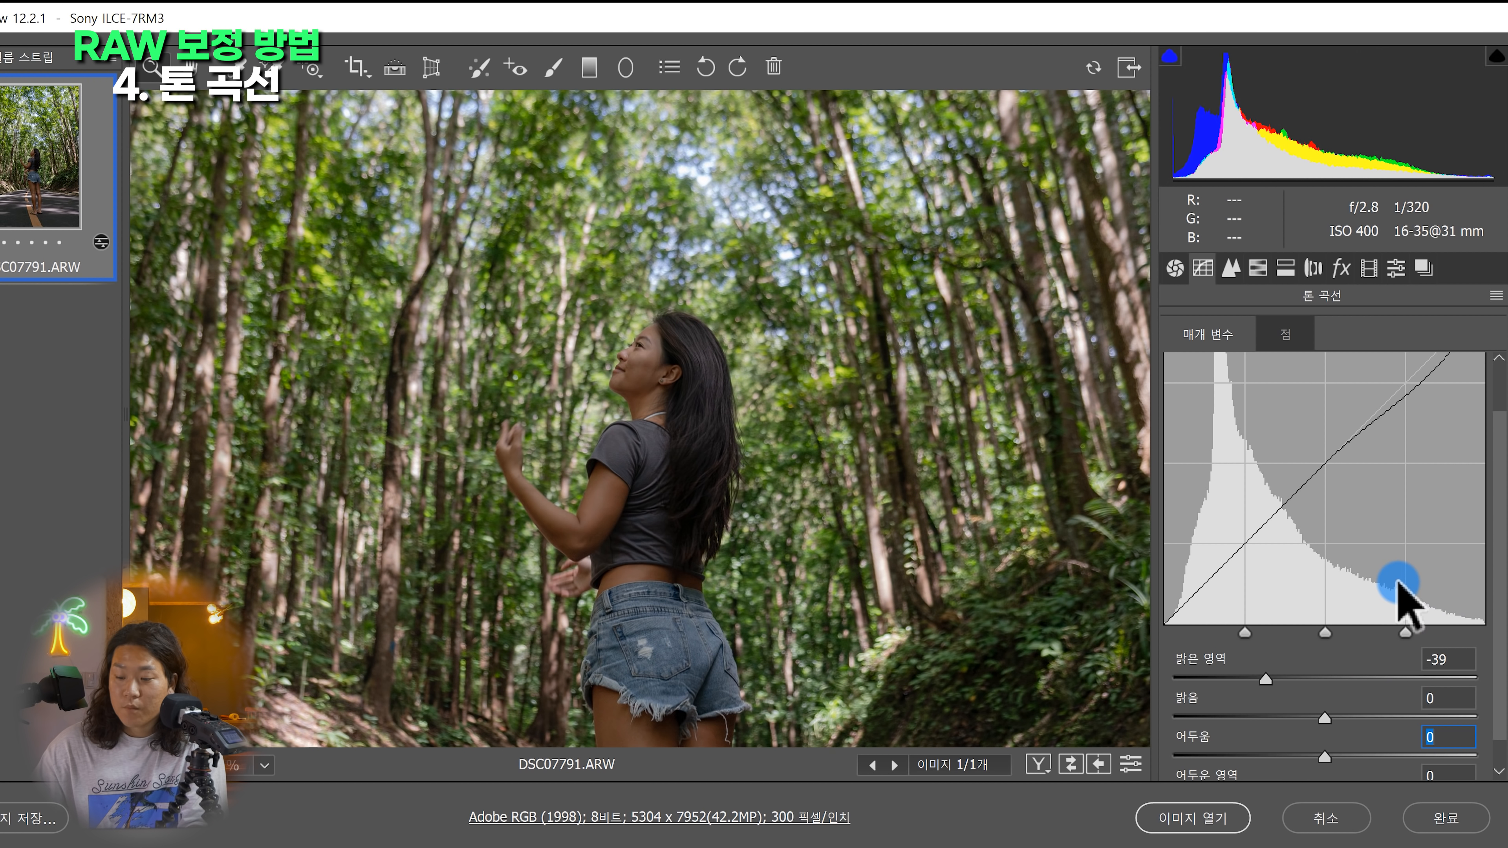
pyautogui.hotkey('ctrl', 'z')
pyautogui.scroll(-2, 1397, 582)
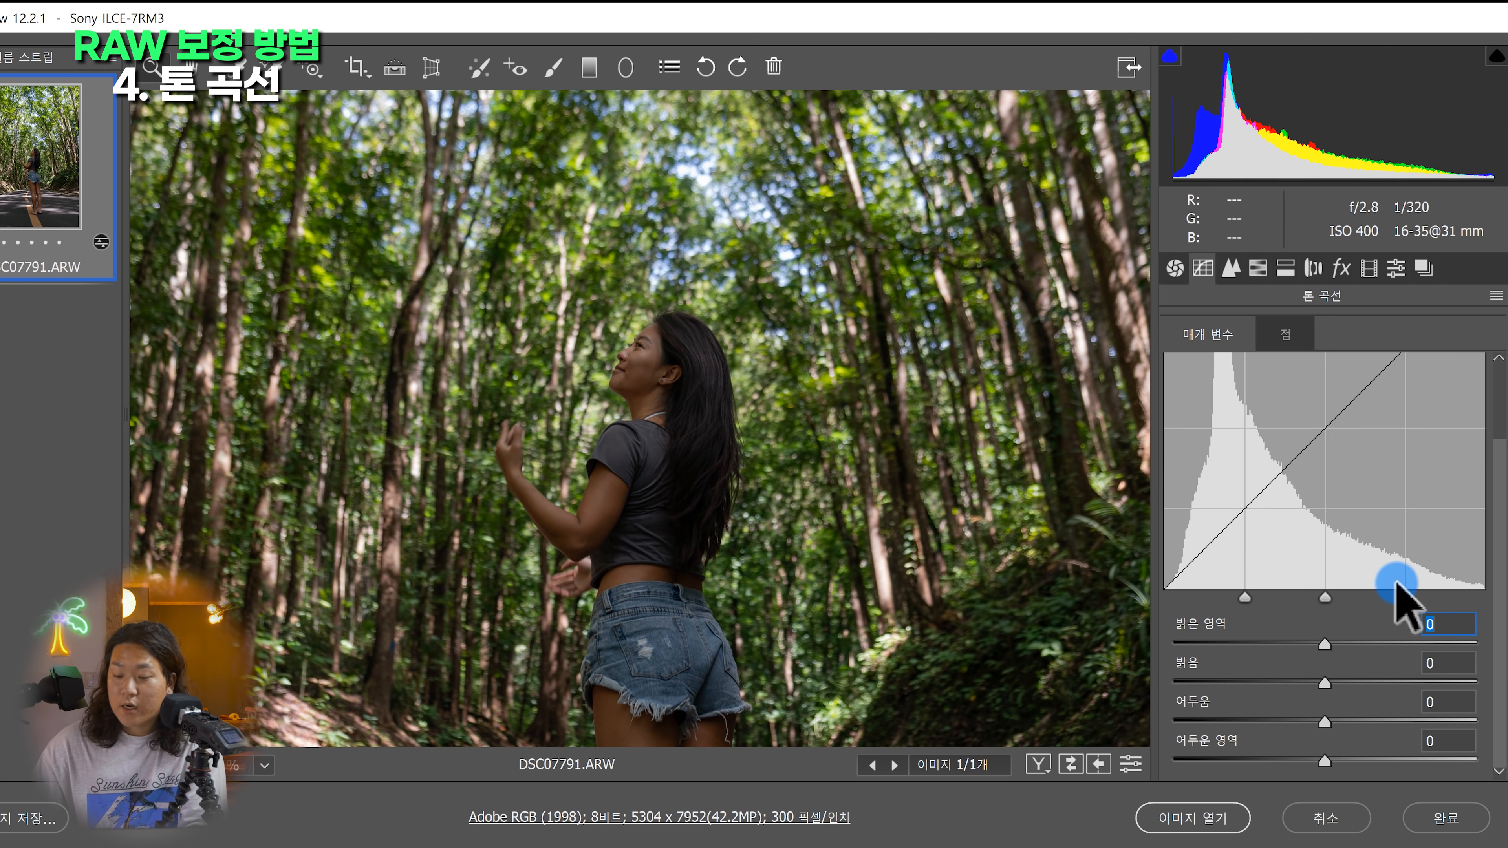
# Brighten the photo by raising a midtone point on the RGB channel of the point (점) tone curve
pyautogui.scroll(4, 1397, 580)
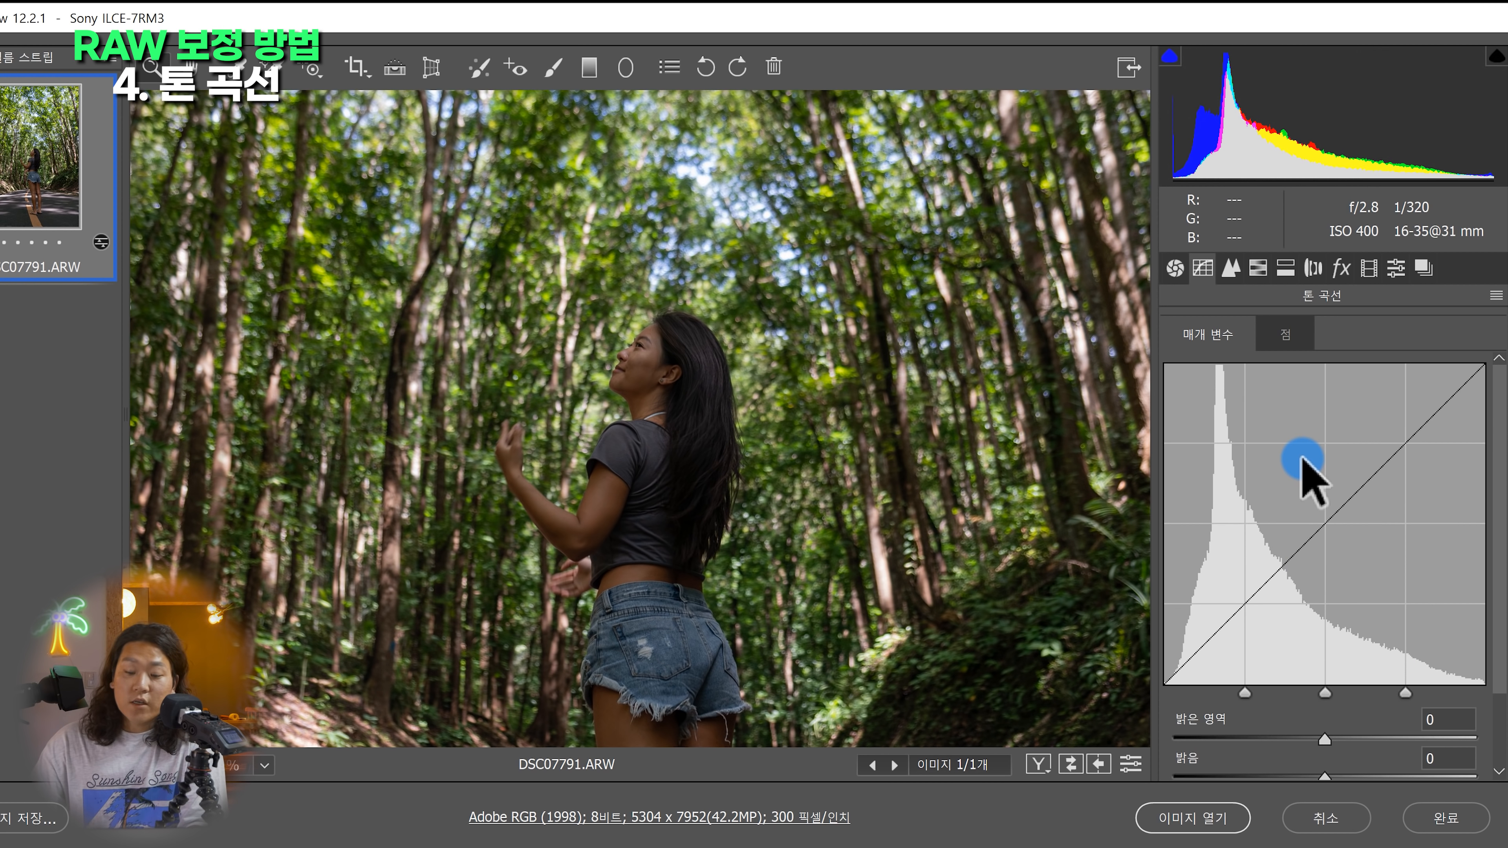
pyautogui.click(1300, 339)
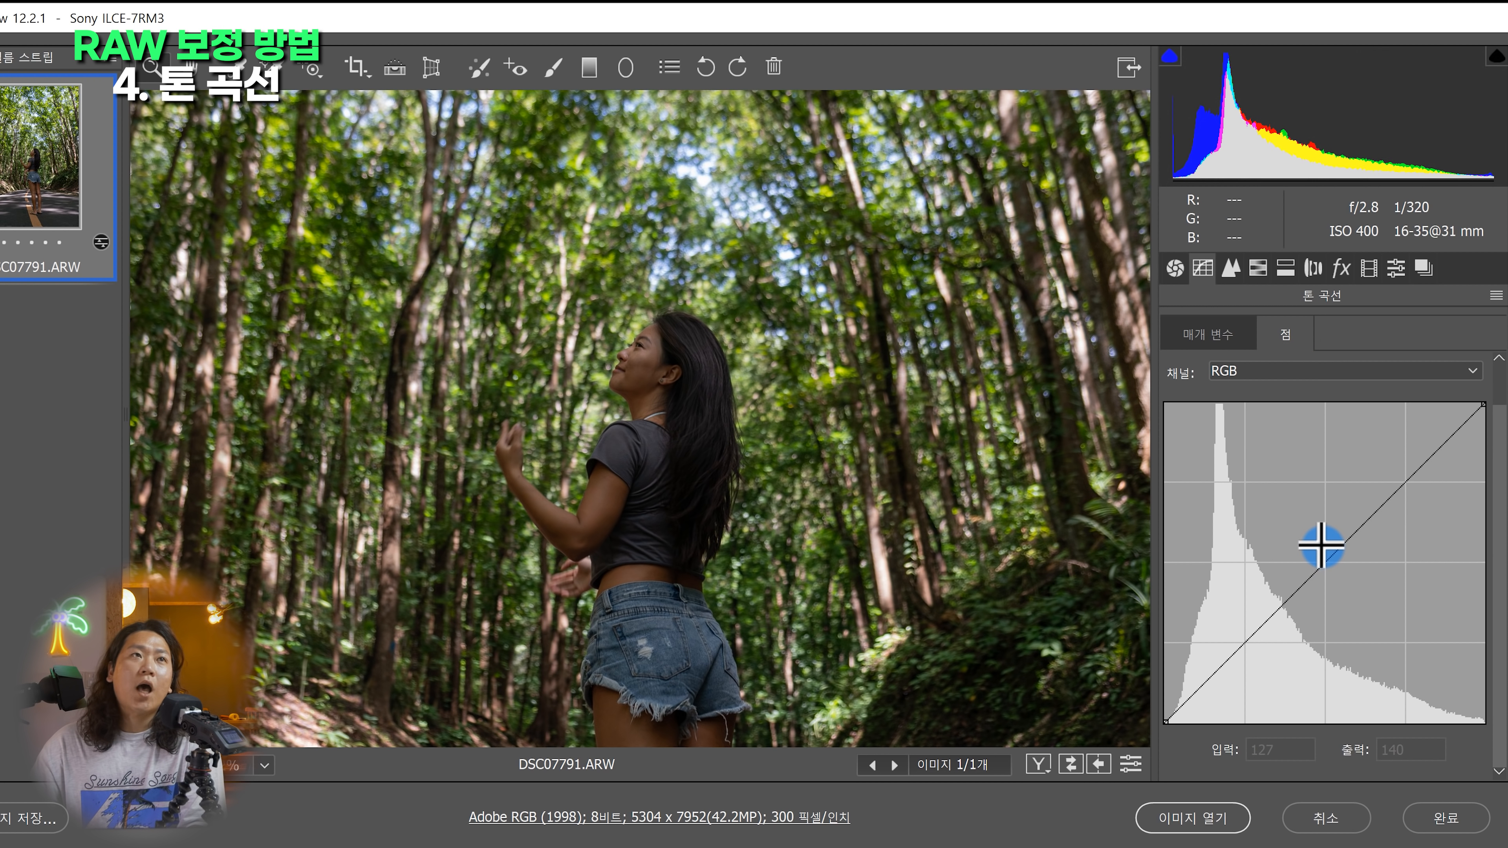
pyautogui.moveTo(1323, 559); pyautogui.dragTo(1291, 544)
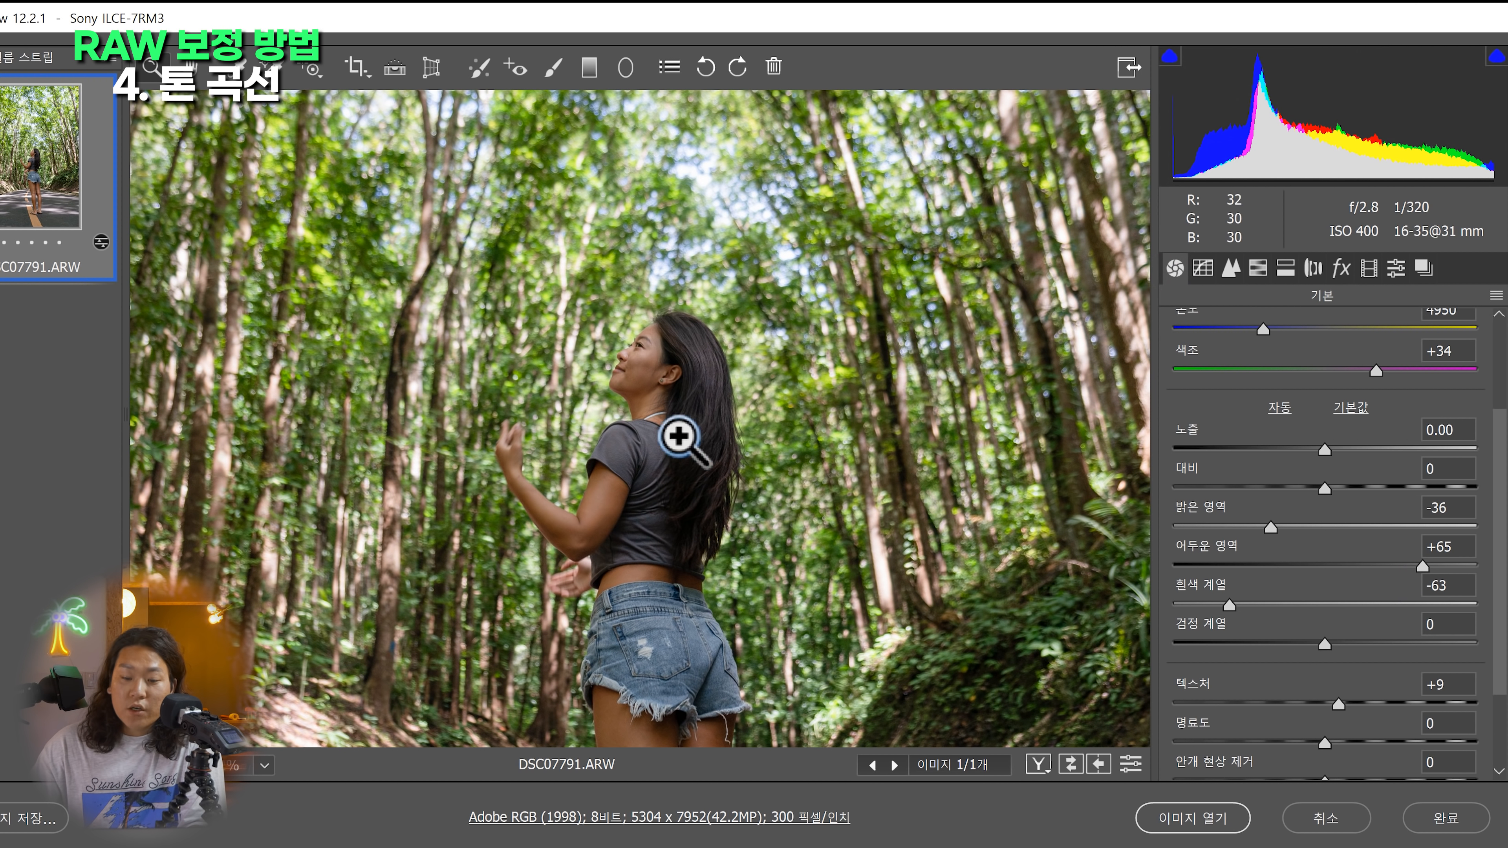
# Try raising Contrast (대비) to +21 in the basic adjustments, judging the effect on the woman's face and hair
pyautogui.click(701, 410)
pyautogui.moveTo(693, 355); pyautogui.dragTo(711, 389)
pyautogui.click(667, 375)
pyautogui.click(1329, 485)
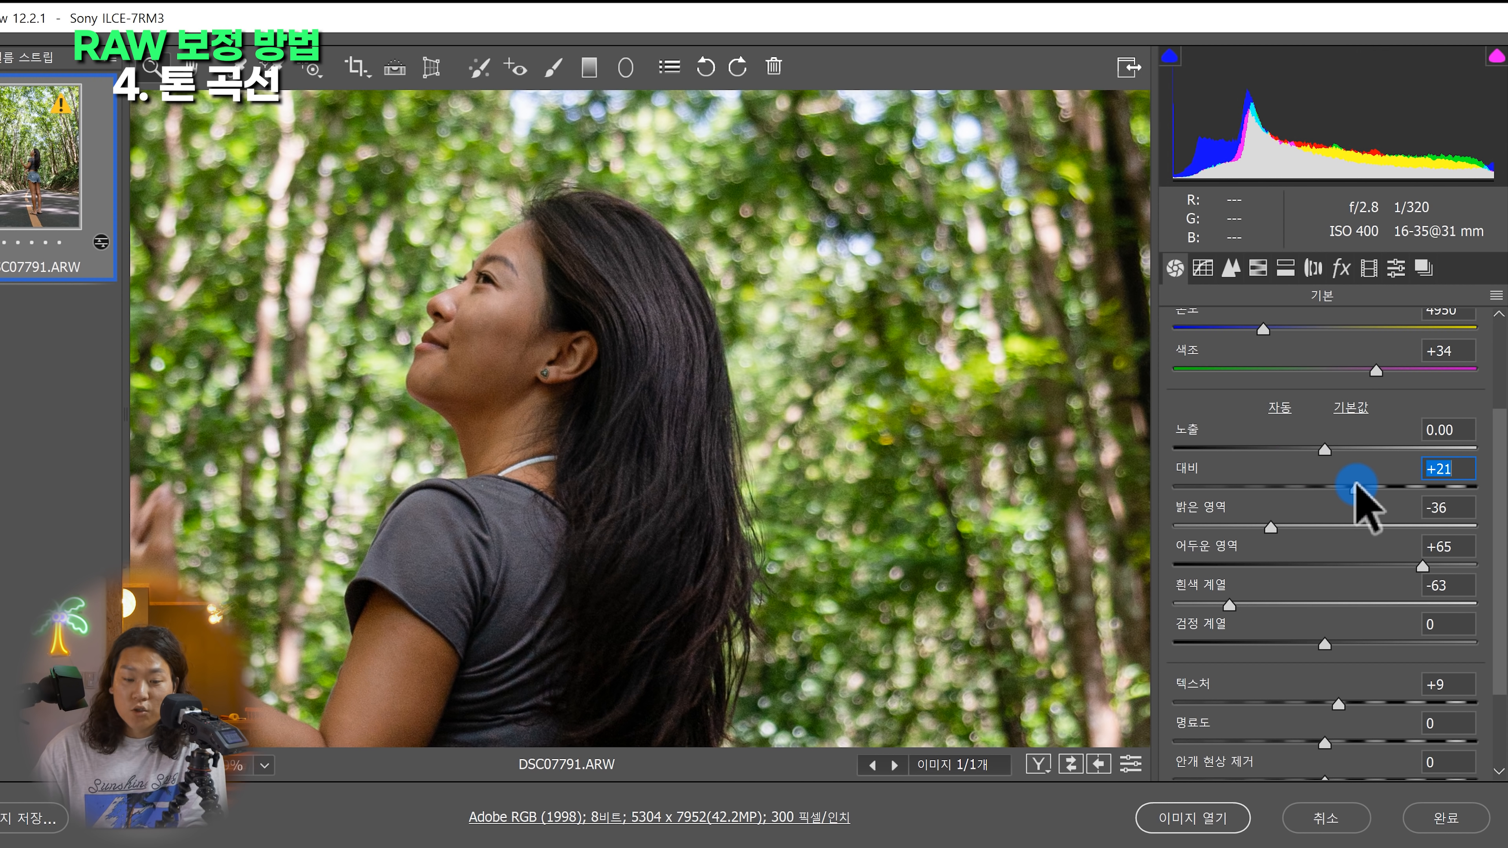
# Add a shadow point at input 36, output 47 and a highlight point at input 160, output 207 on the RGB curve
pyautogui.click(1204, 269)
pyautogui.moveTo(1224, 659); pyautogui.dragTo(1208, 661)
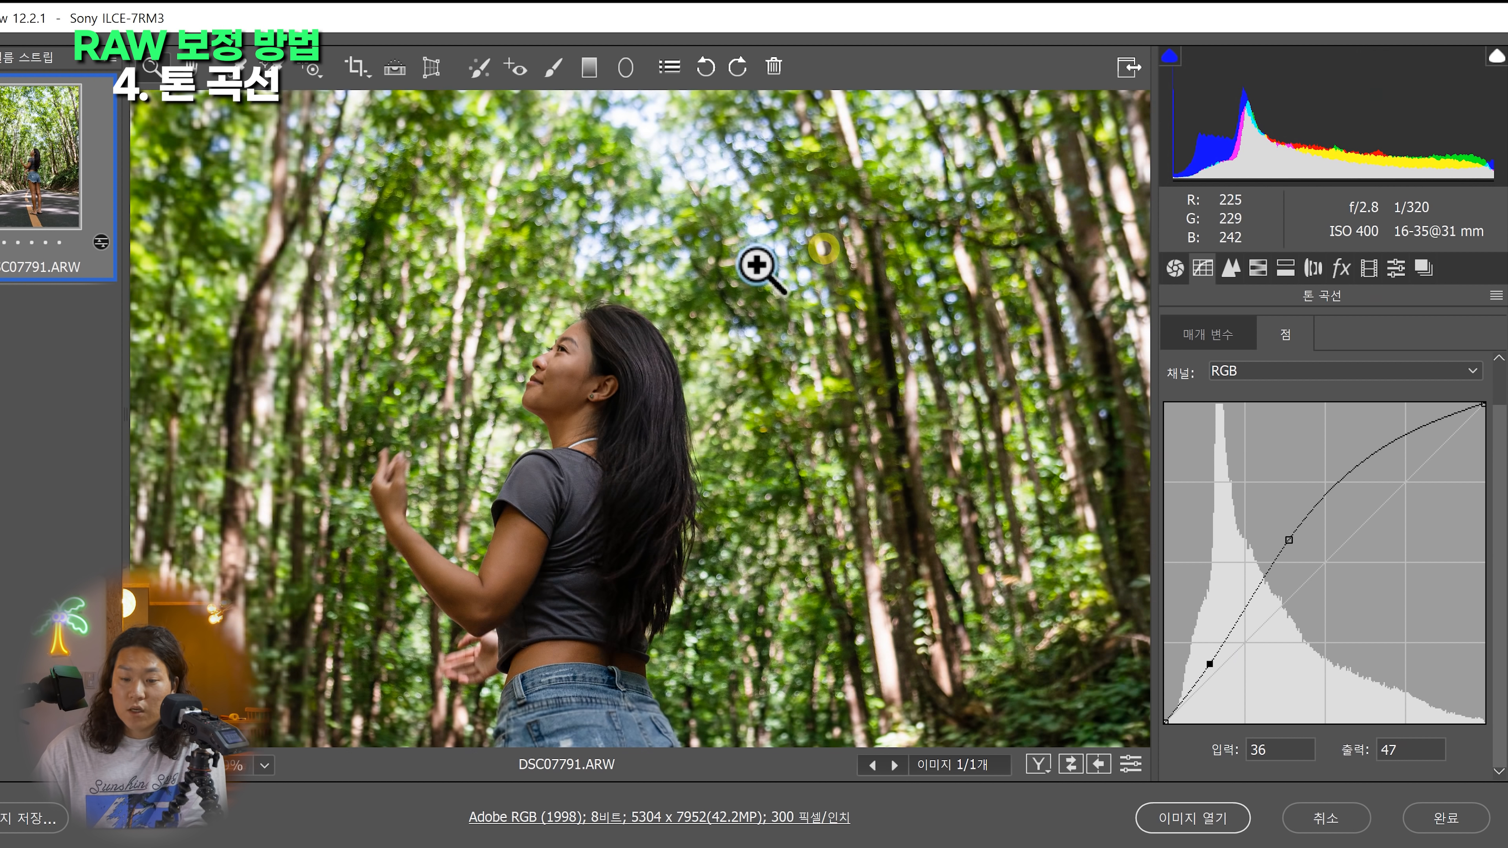
pyautogui.click(1363, 461)
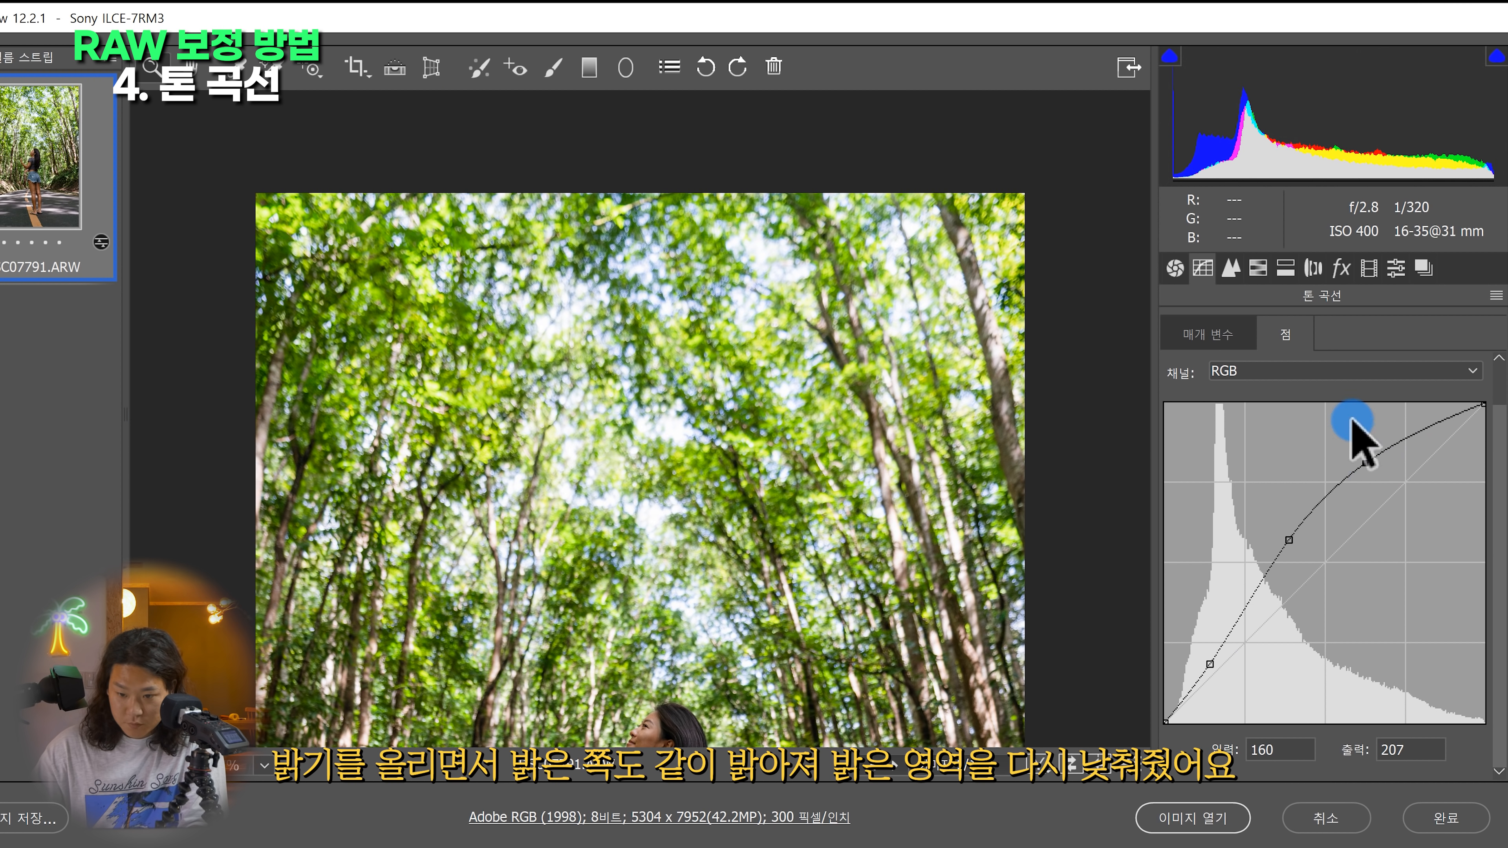
# Lower Highlights (밝은 영역) to -53 in the basic adjustments and return to the tone curve
pyautogui.click(1174, 268)
pyautogui.moveTo(1270, 527); pyautogui.dragTo(1246, 527)
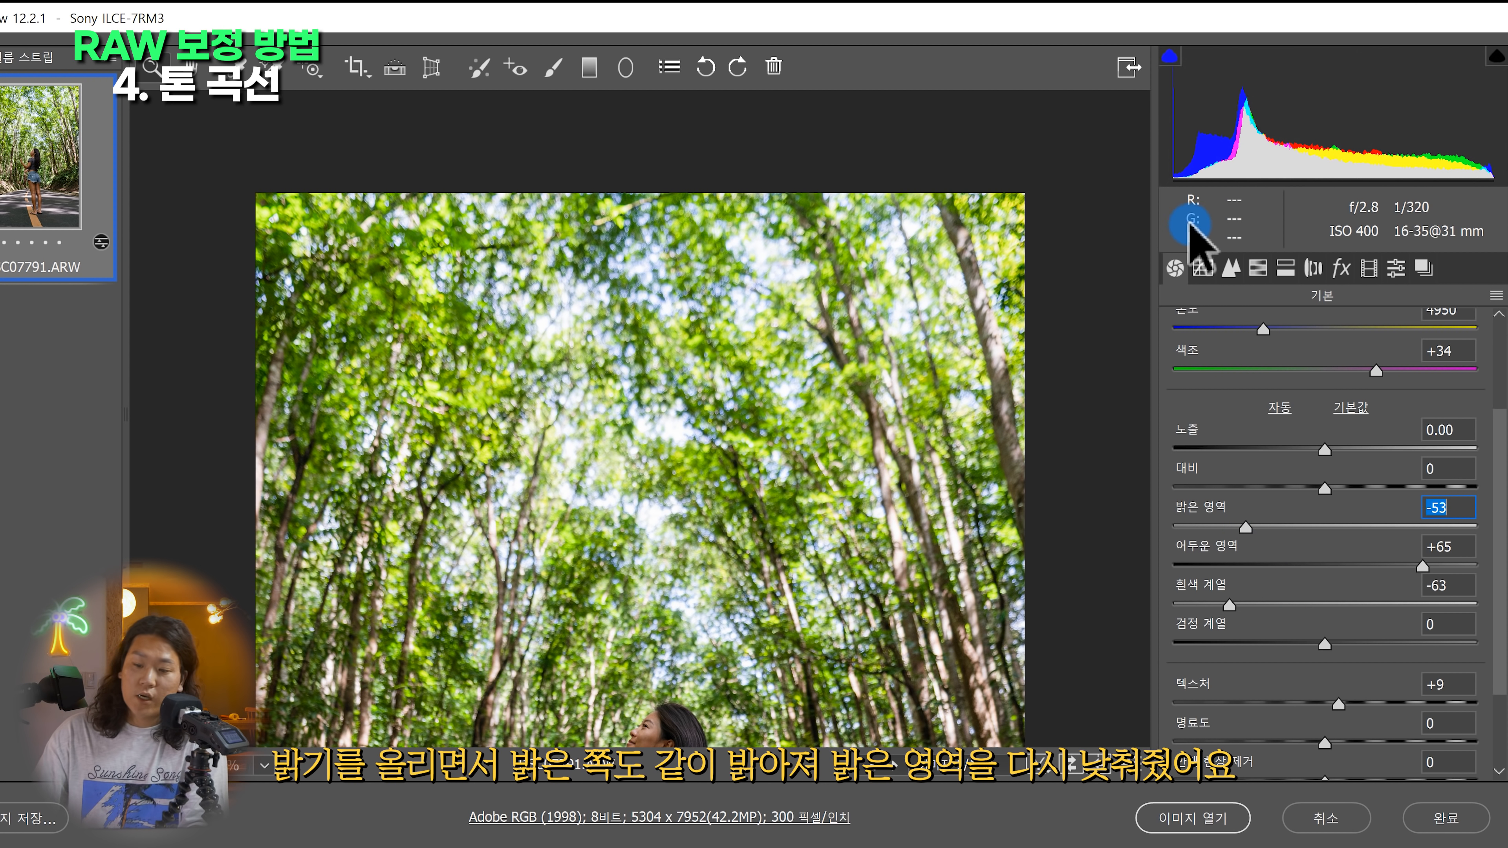
pyautogui.click(1202, 267)
# Check the whole photo and compare it with and without the tone curve adjustment
pyautogui.scroll(-10, 734, 520)
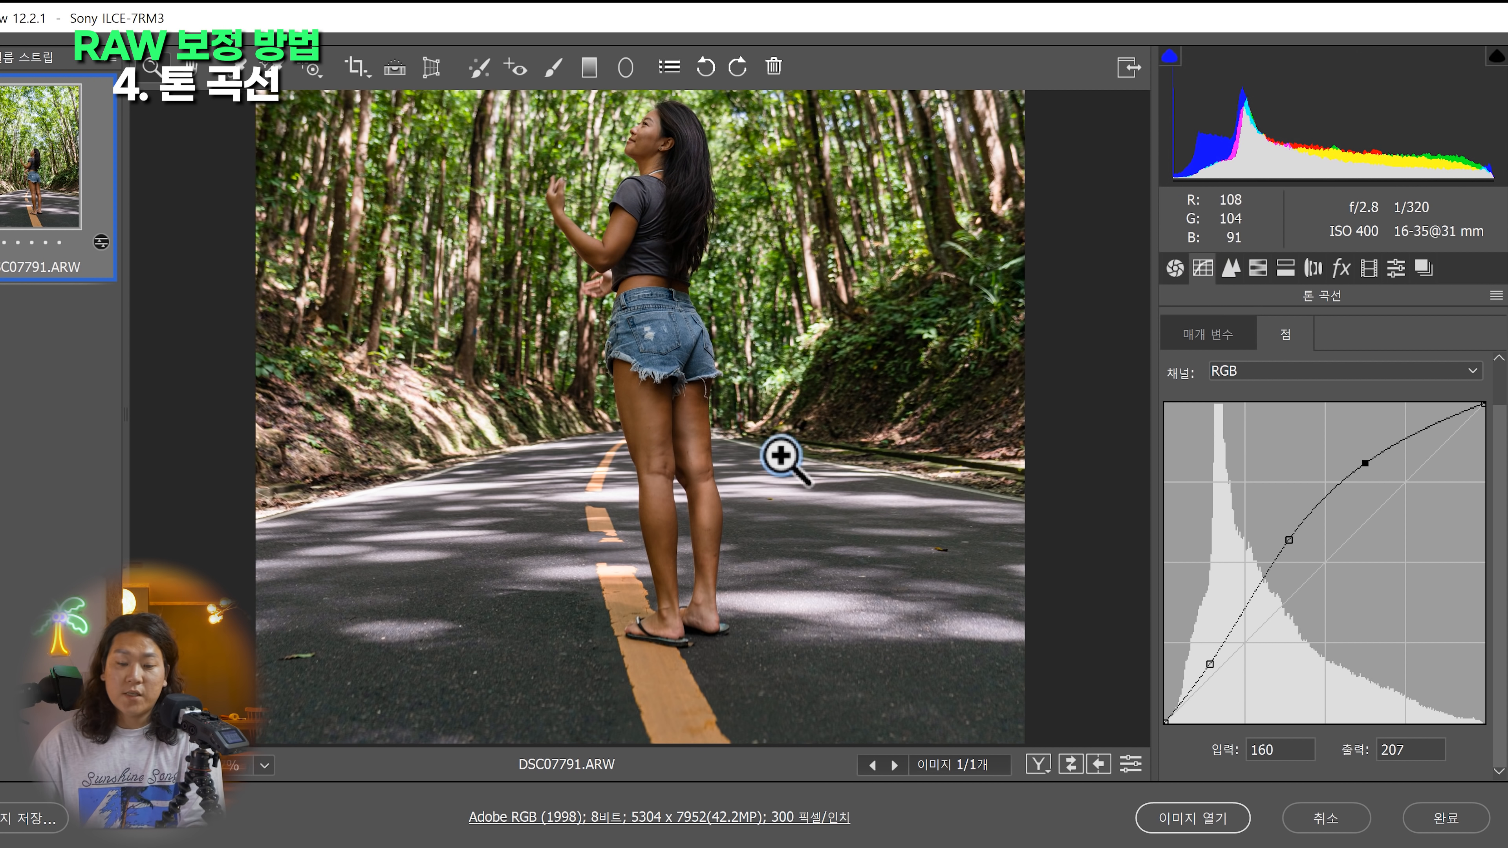
pyautogui.scroll(2, 779, 453)
pyautogui.scroll(-1, 742, 277)
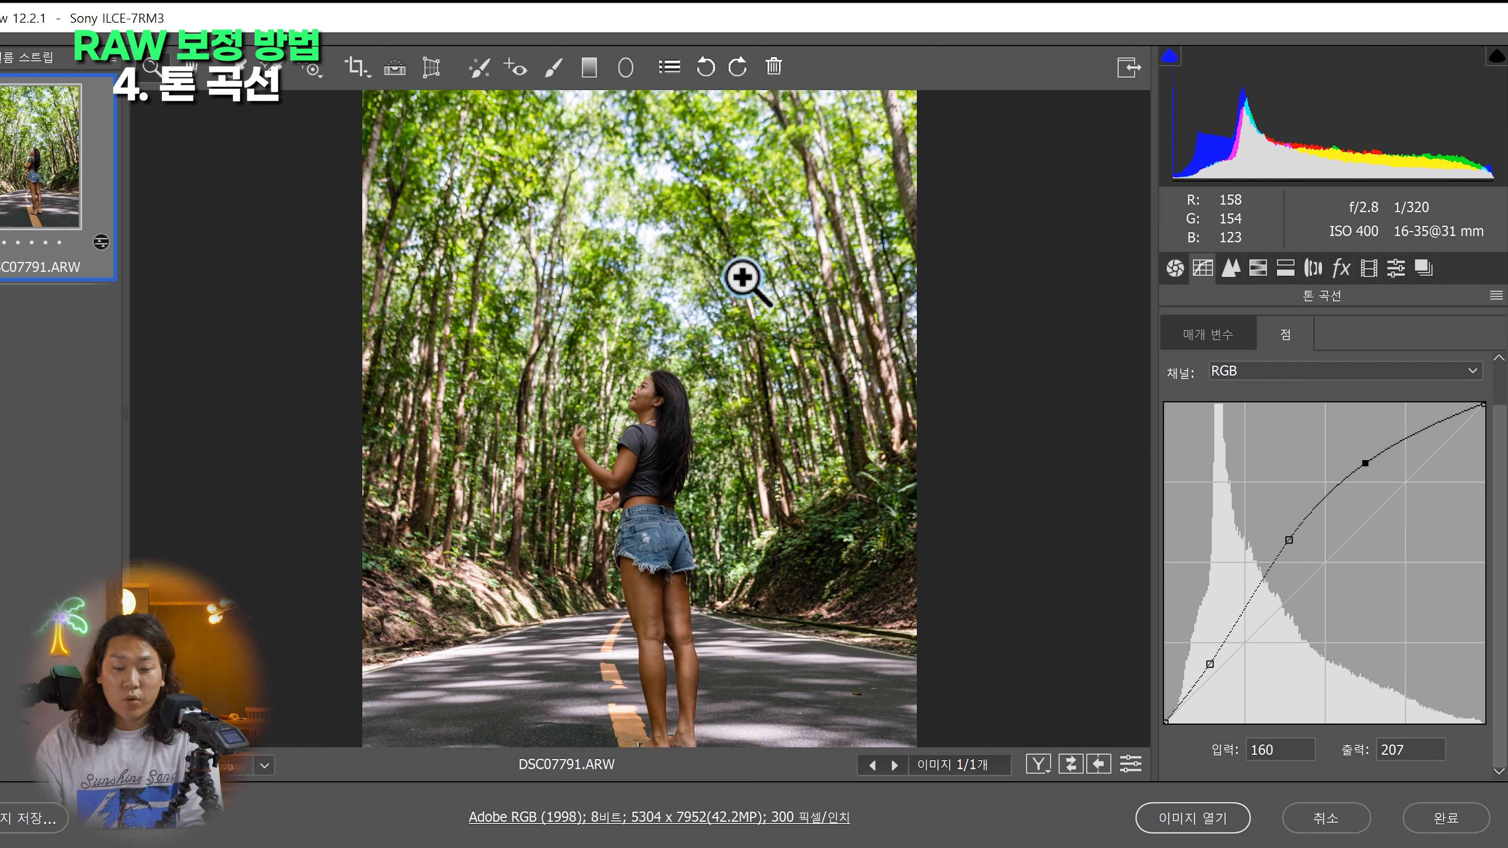
pyautogui.press('p')
pyautogui.press('p')
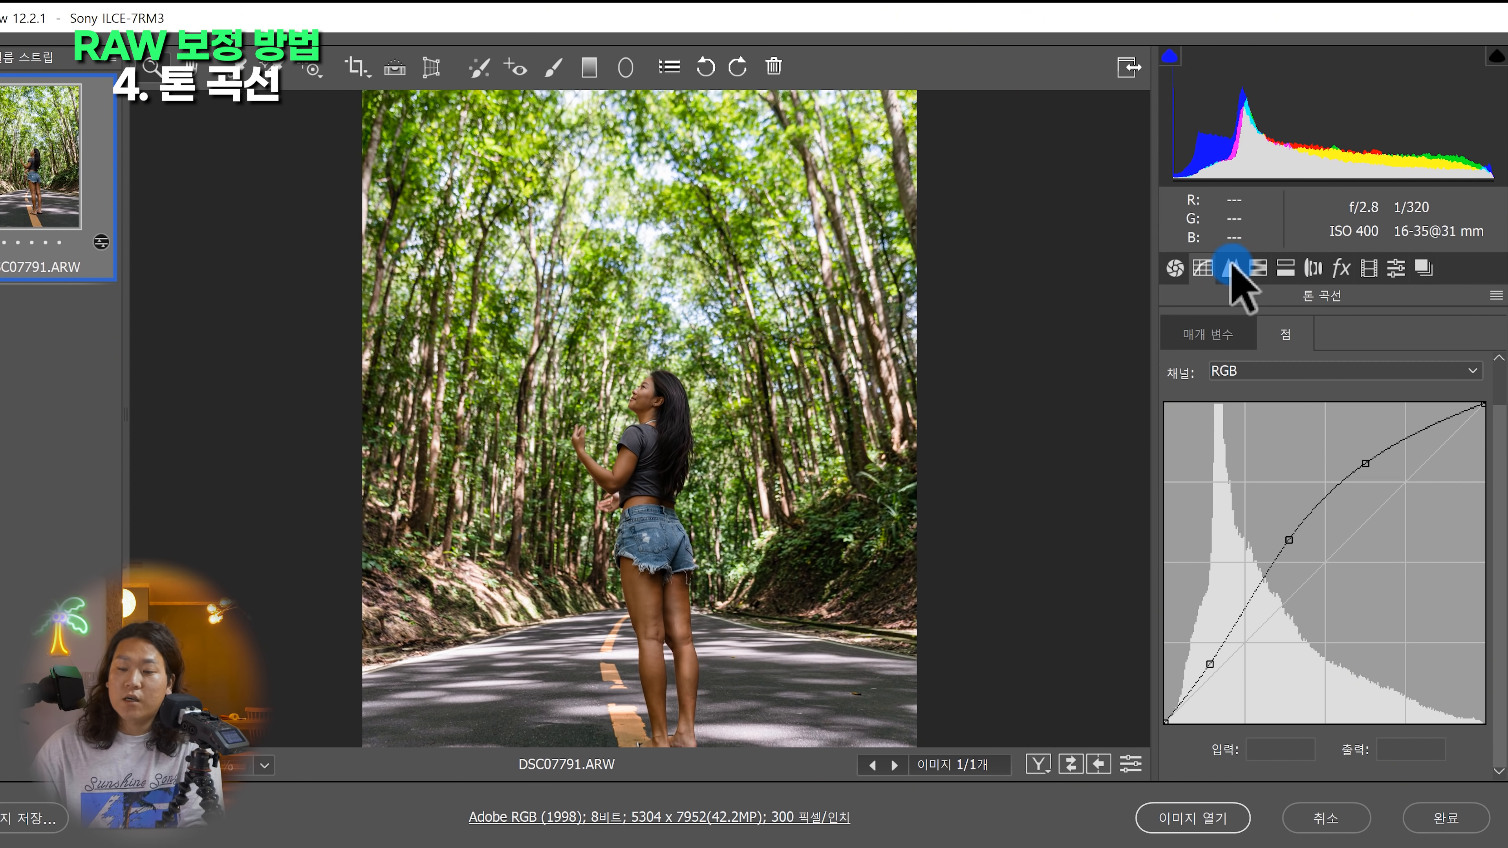
# Try Luminance (광도) noise reduction of 24, inspect the skin around the cheek and ear, and undo it
pyautogui.click(1232, 270)
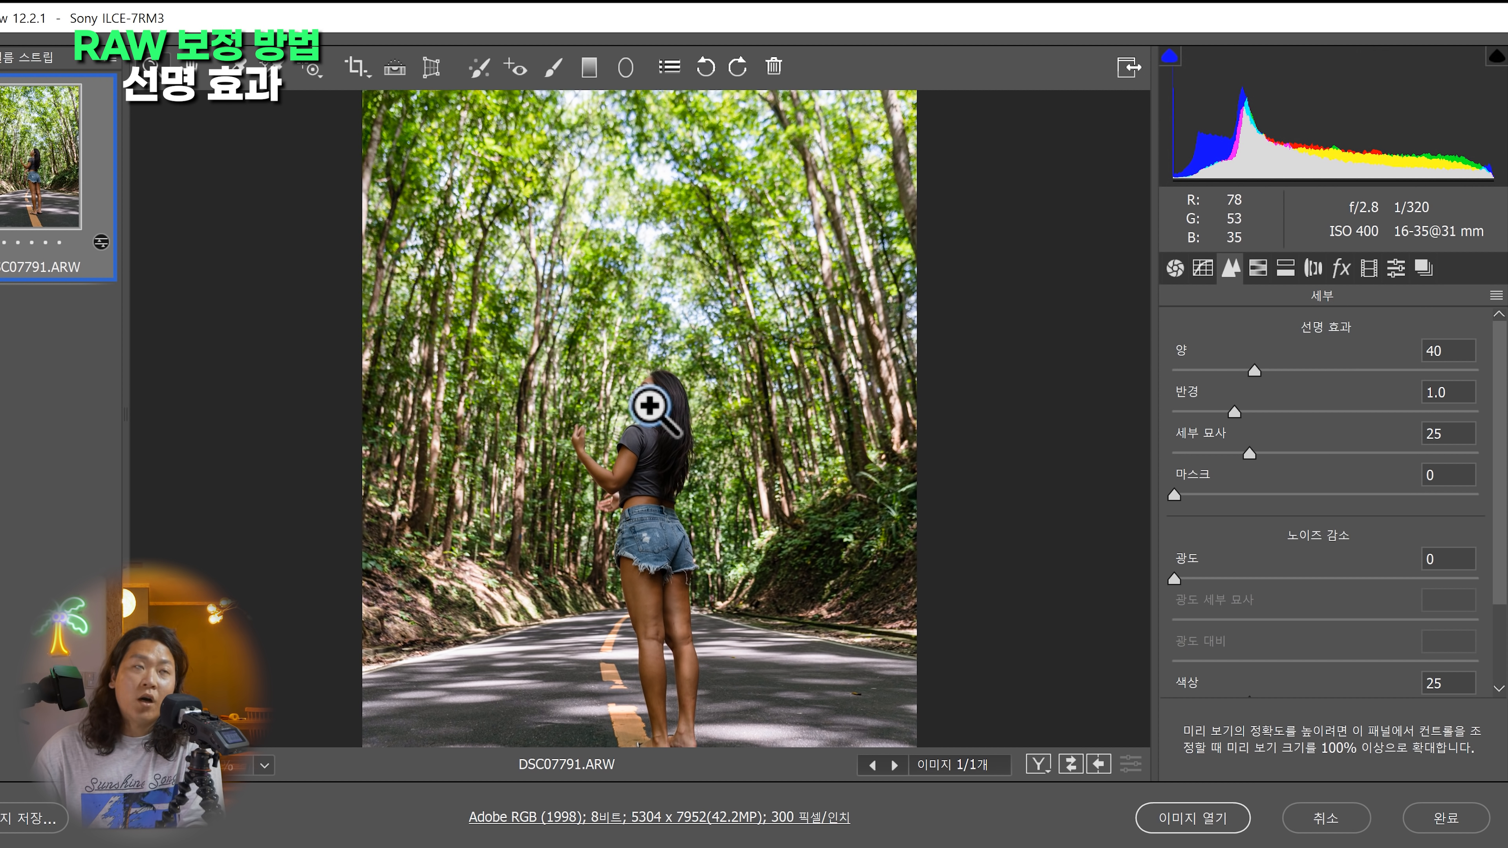
pyautogui.moveTo(650, 406); pyautogui.dragTo(864, 282)
pyautogui.click(1176, 580)
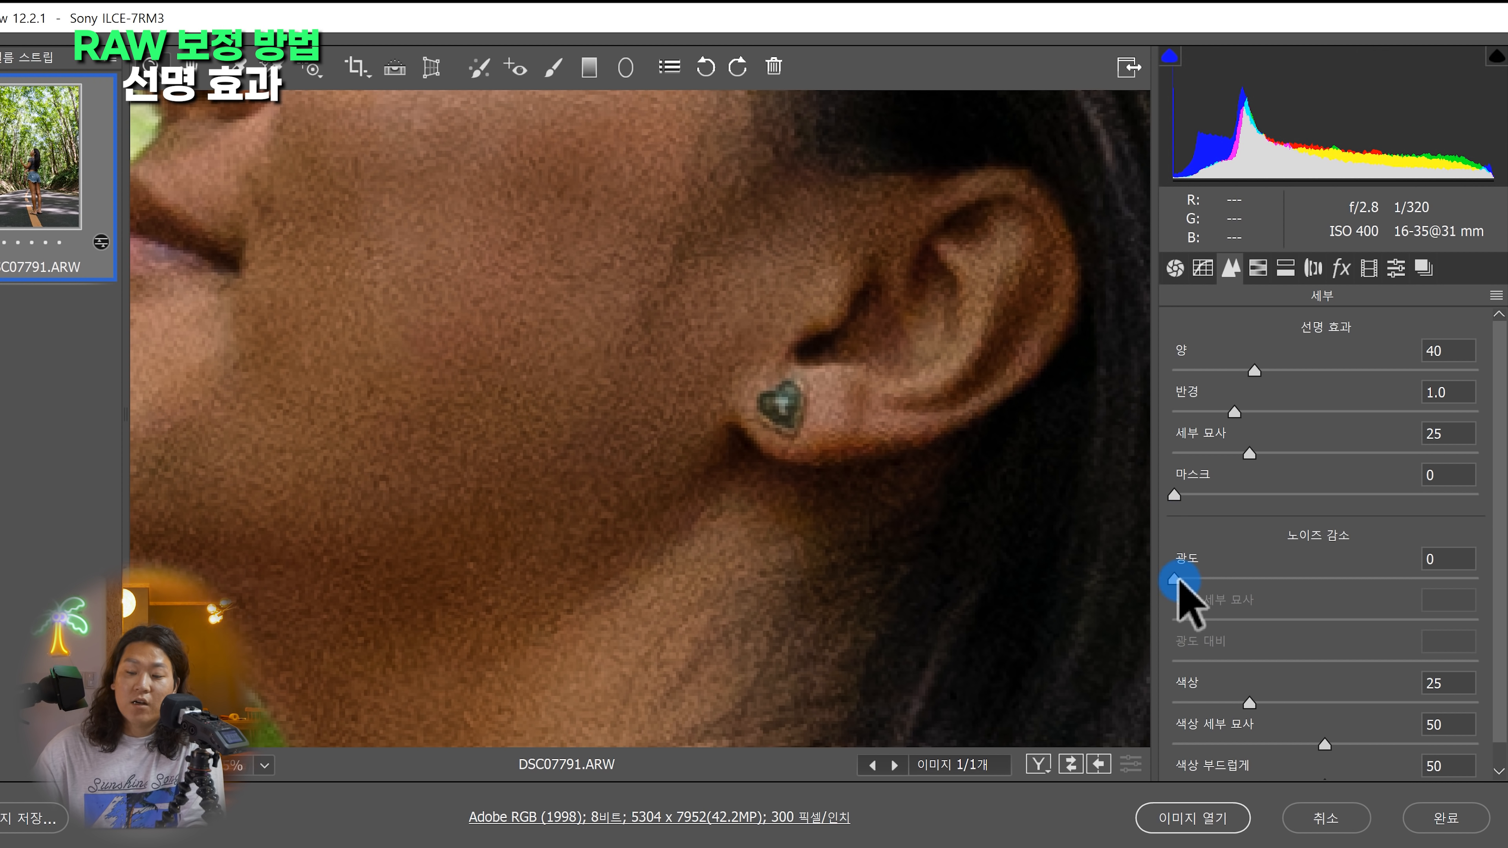
pyautogui.moveTo(1192, 578); pyautogui.dragTo(1234, 581)
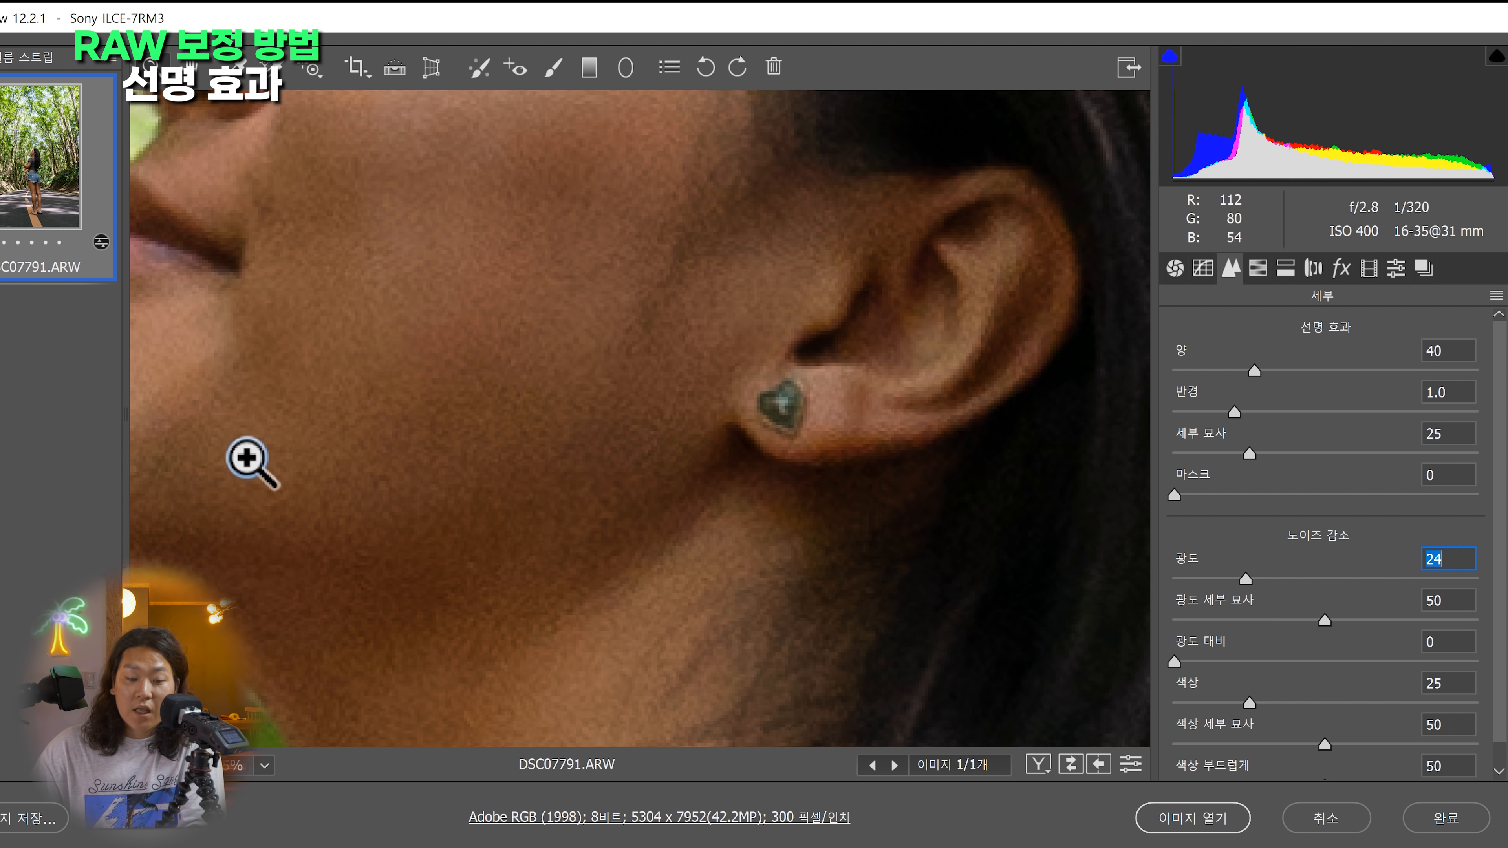
pyautogui.scroll(5, 534, 373)
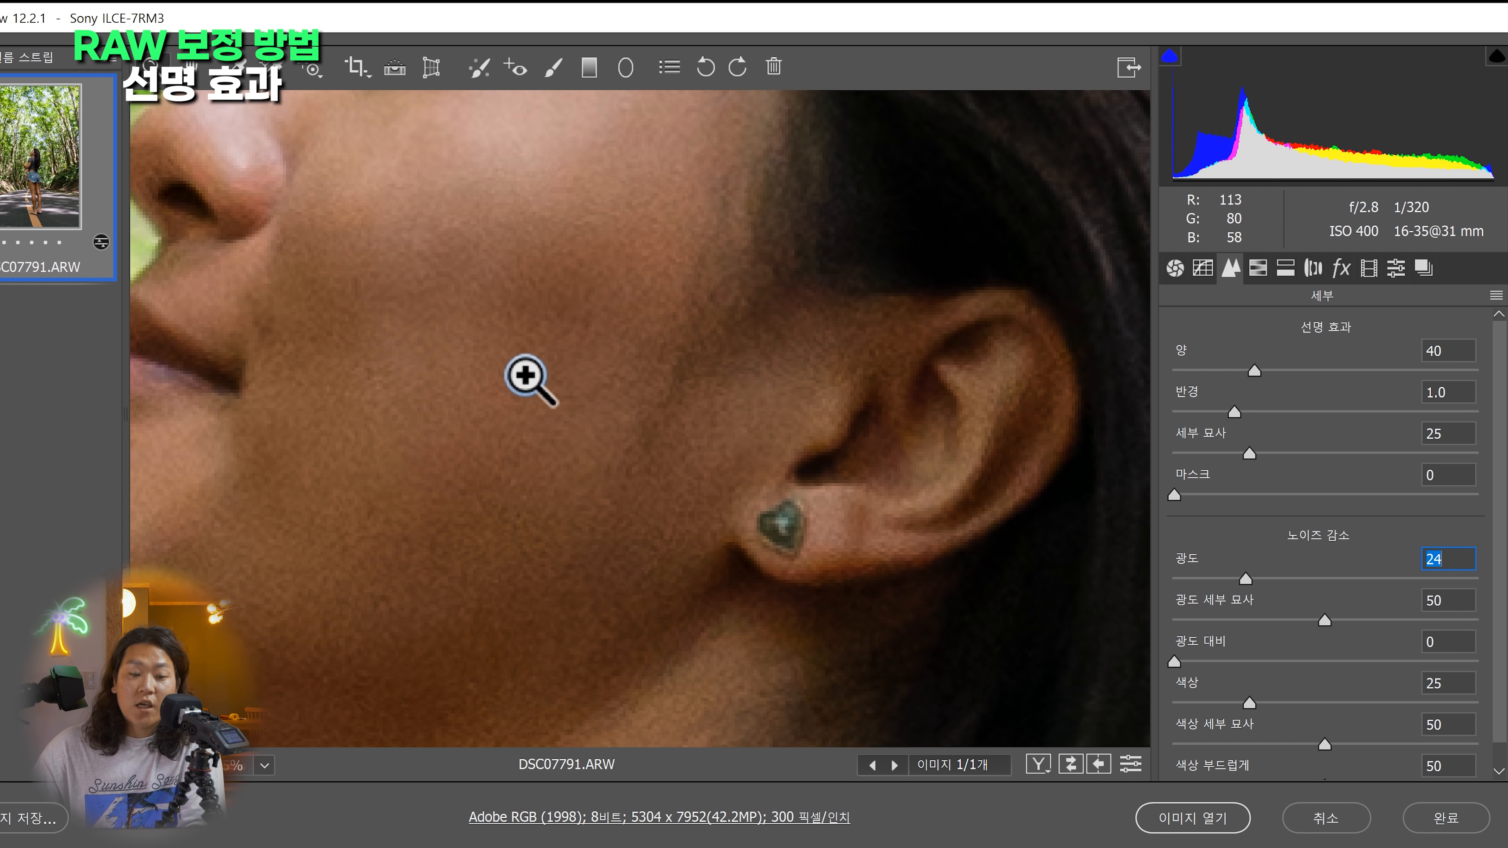
pyautogui.hotkey('ctrl', 'z')
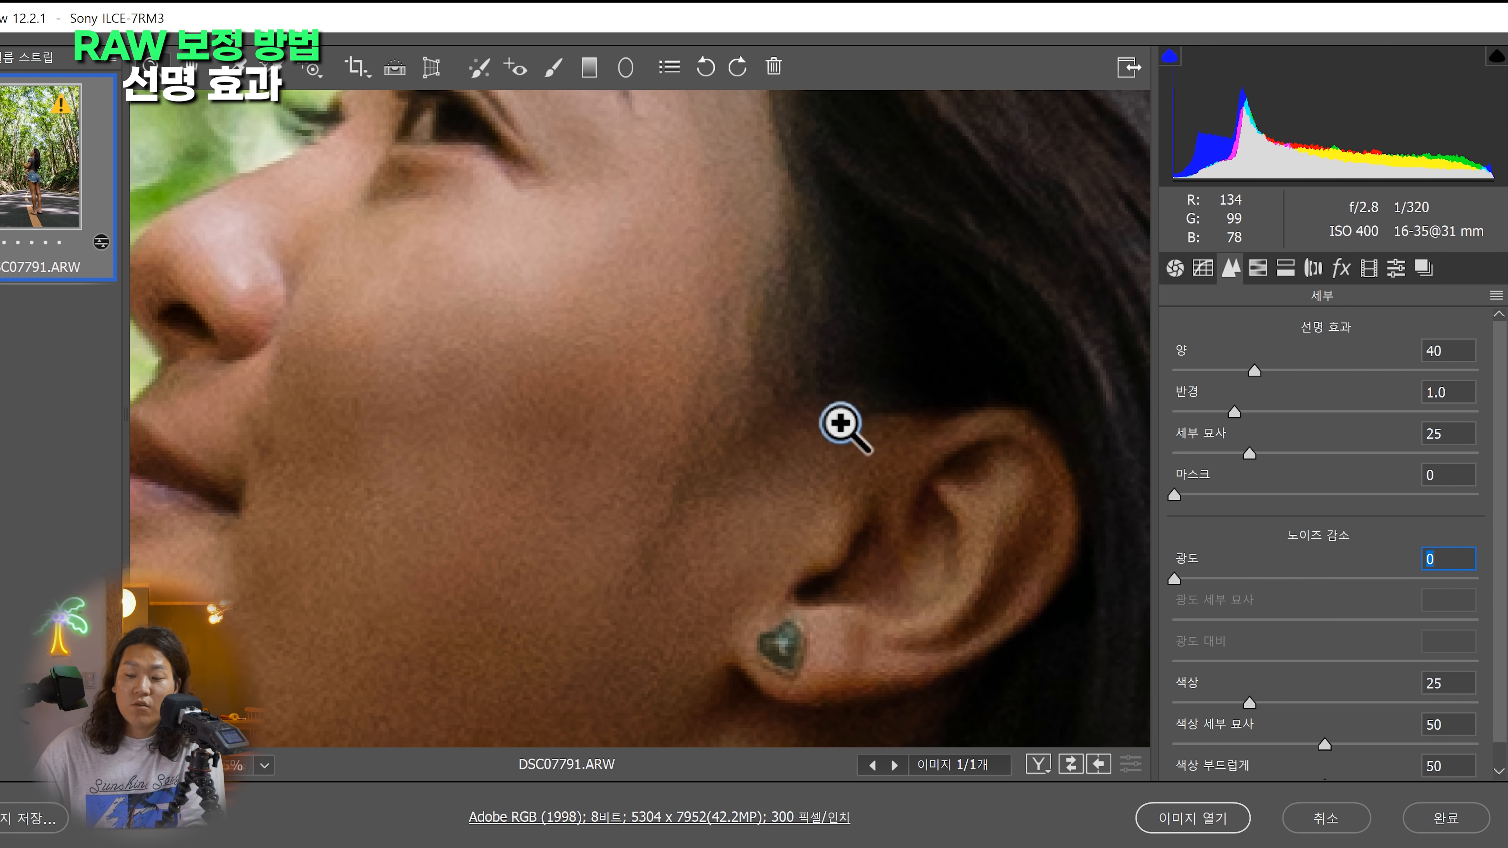
pyautogui.moveTo(783, 423); pyautogui.dragTo(558, 477)
pyautogui.scroll(-5, 558, 477)
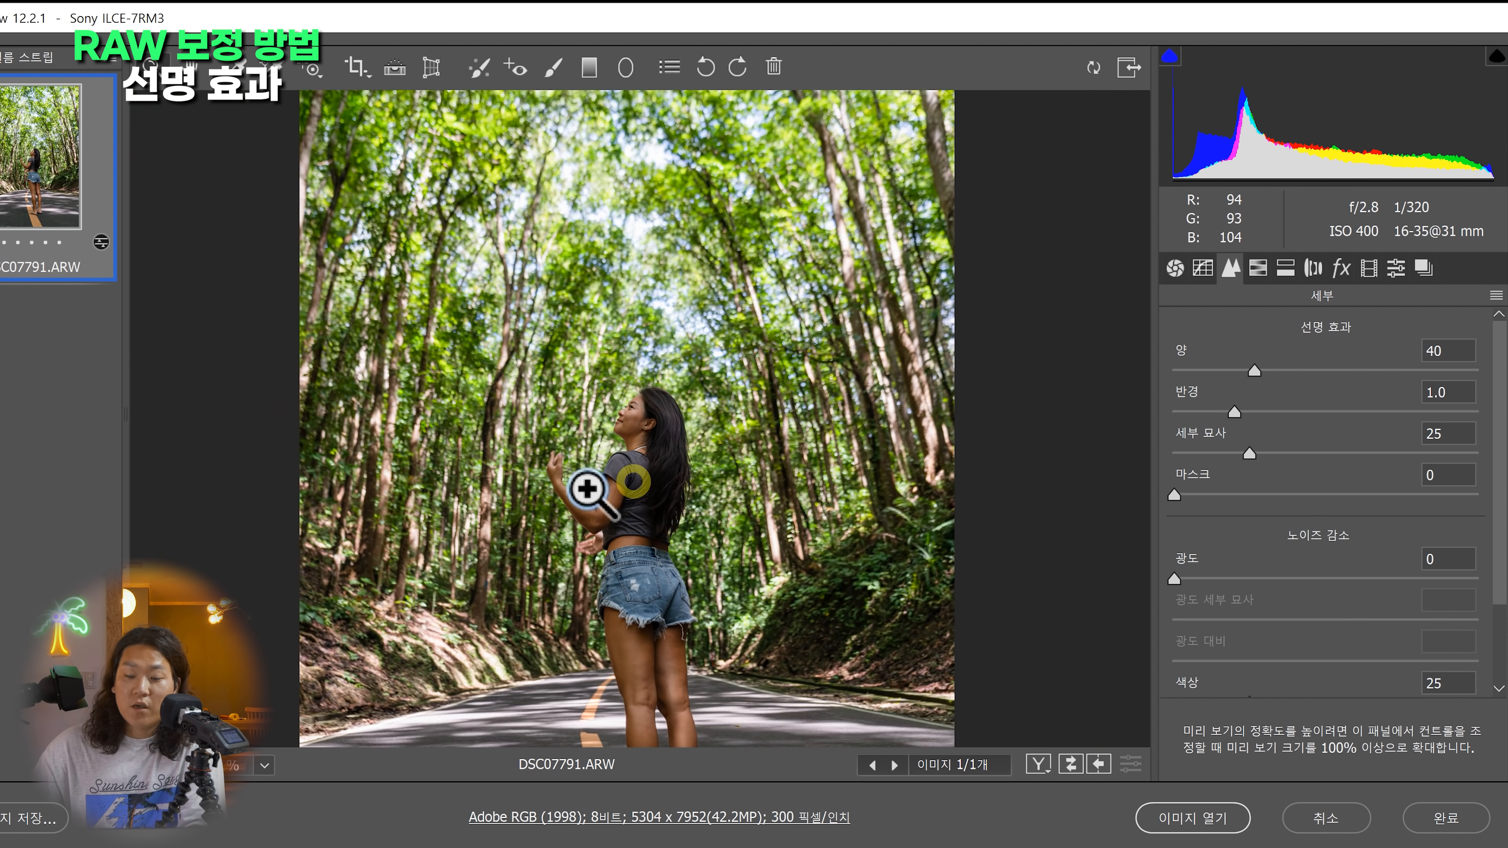
# Look through the hue (색조), saturation (채도) and luminance (광도) controls of the HSL adjustments
pyautogui.click(1253, 272)
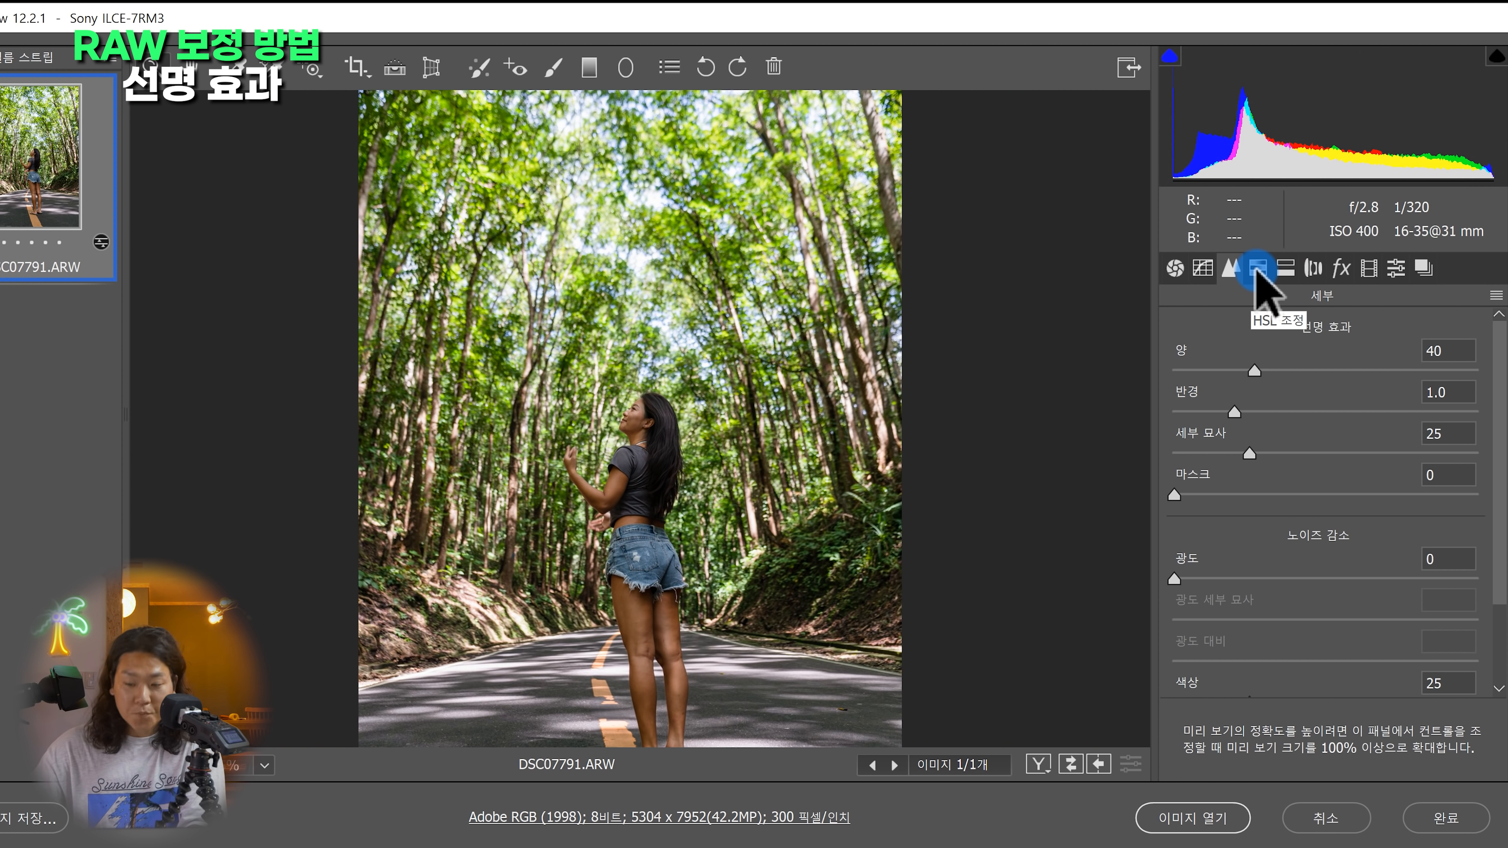
pyautogui.click(1257, 271)
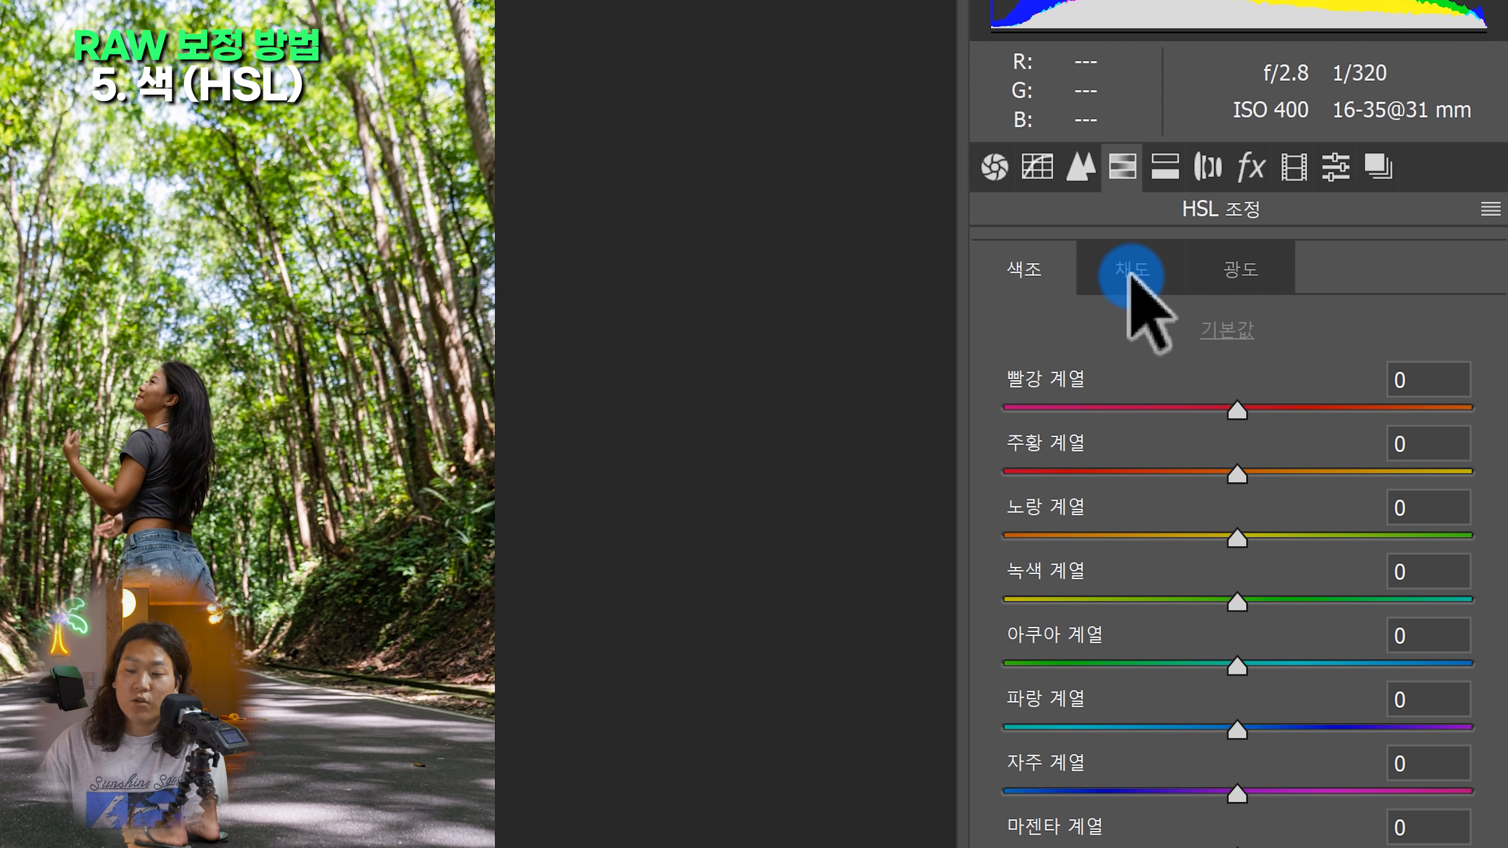
pyautogui.click(1128, 284)
pyautogui.click(1241, 274)
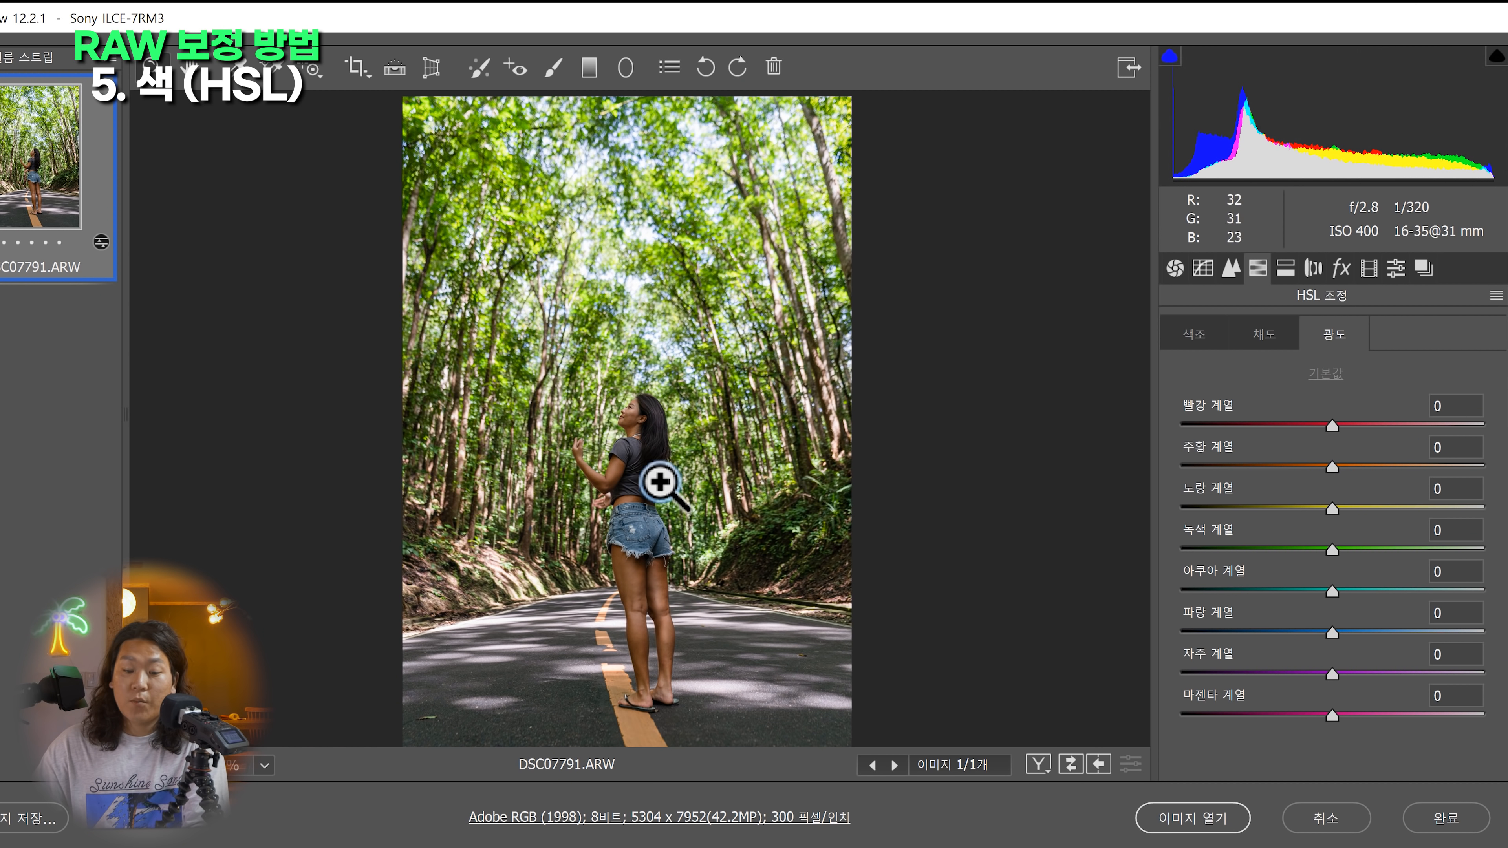
# Try shifting the luminance, saturation and hue of Oranges (주황 계열) in the HSL adjustments to see their effect on the skin
pyautogui.moveTo(687, 403); pyautogui.dragTo(651, 565)
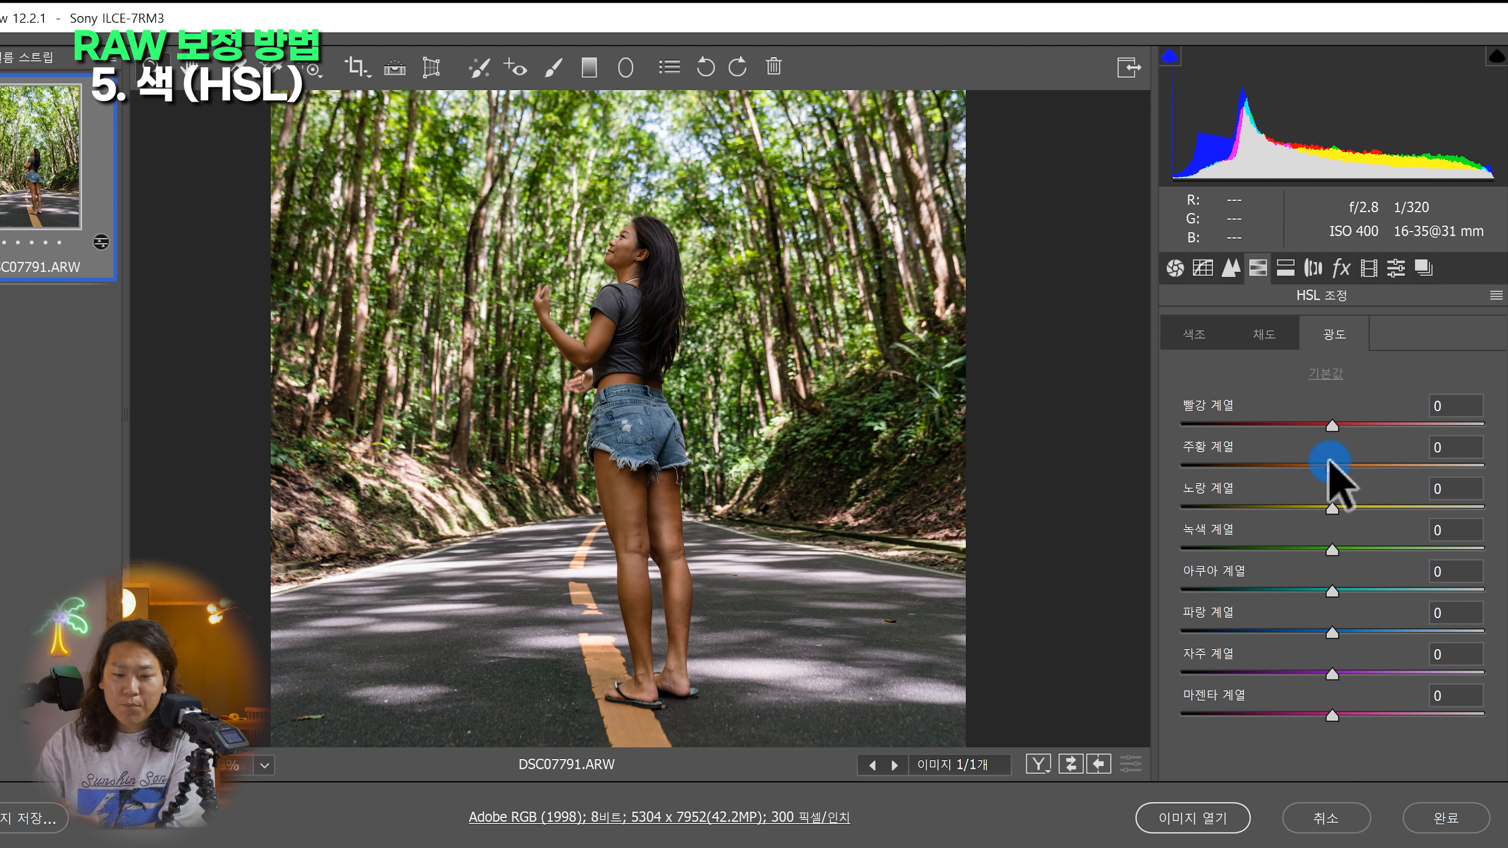
pyautogui.moveTo(1329, 463); pyautogui.dragTo(1505, 443)
pyautogui.click(1230, 284)
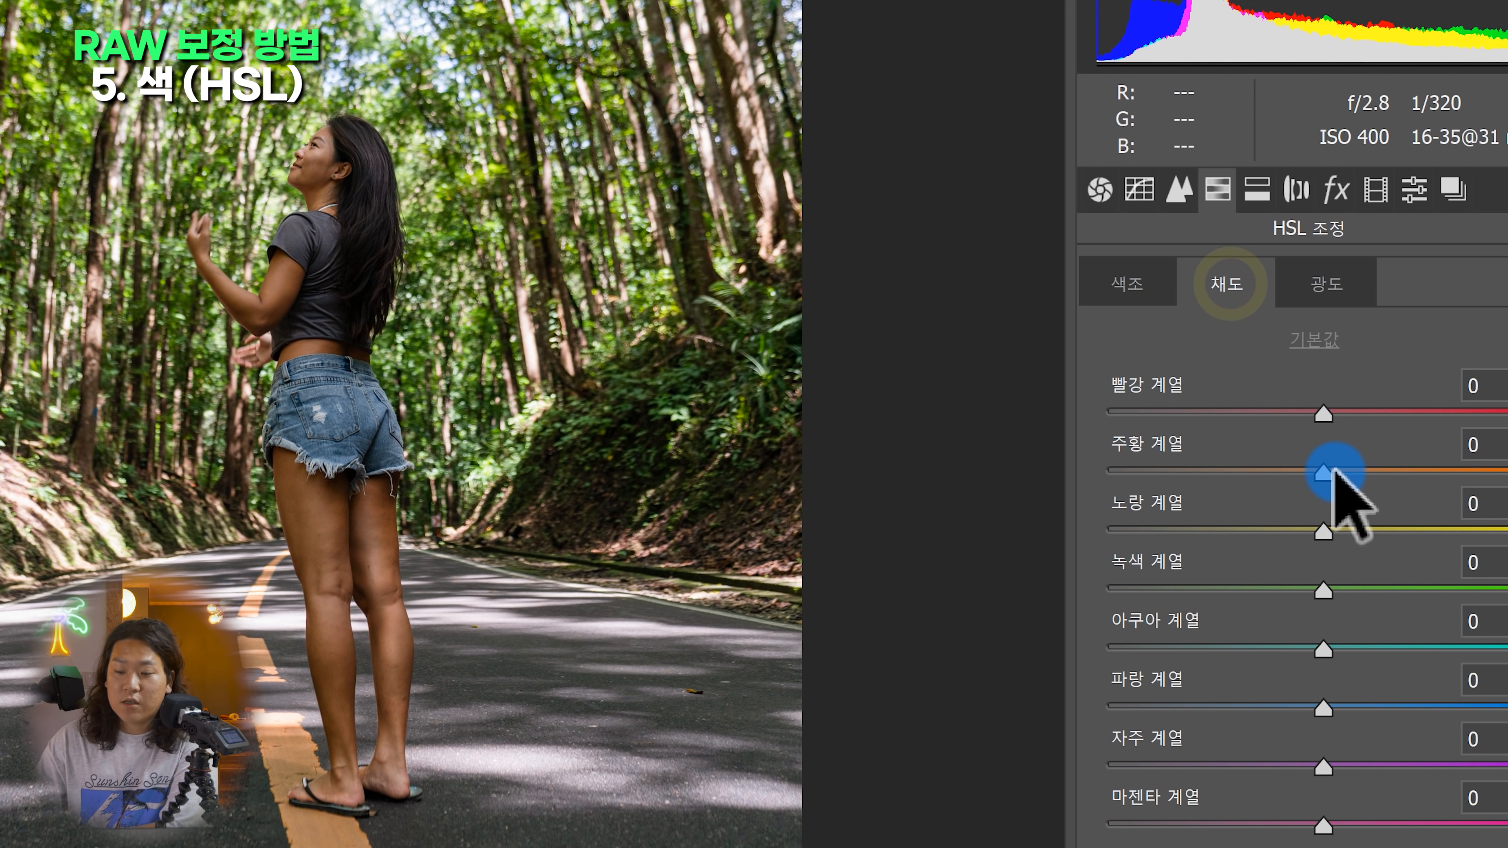
pyautogui.moveTo(1335, 472); pyautogui.dragTo(1353, 410)
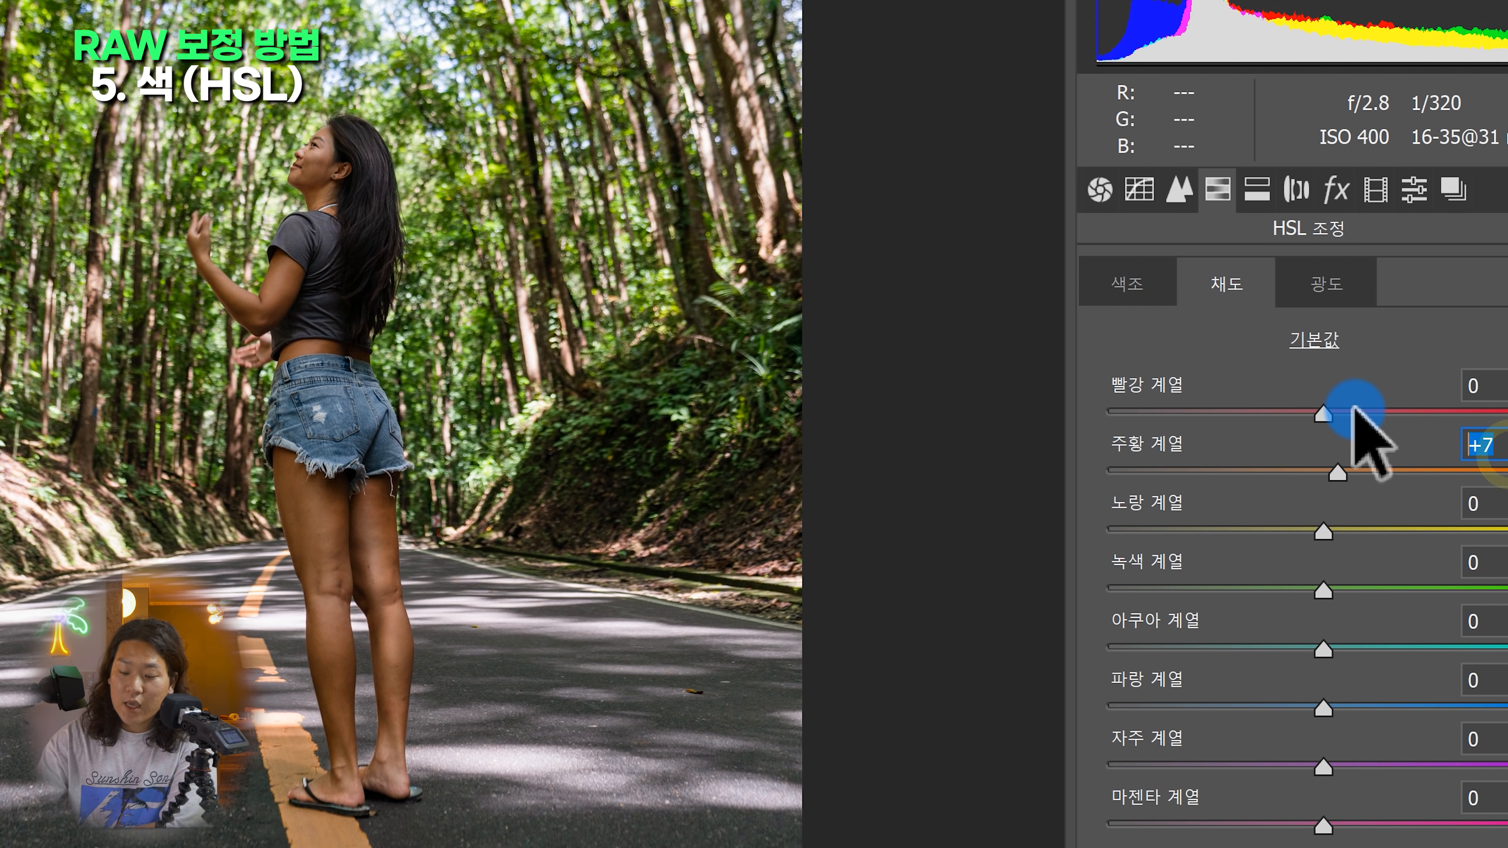
pyautogui.click(1144, 287)
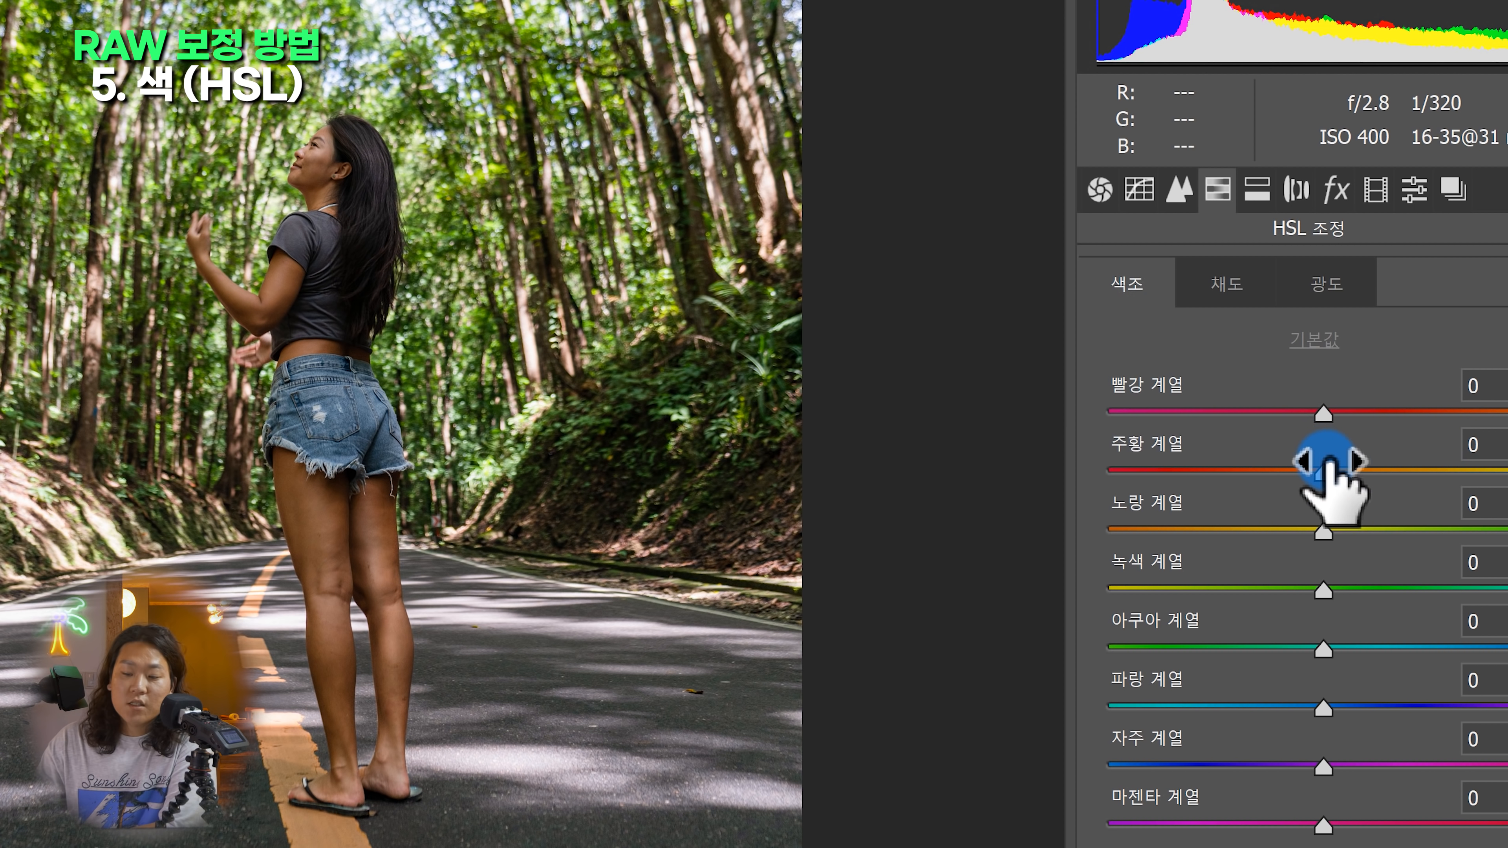
pyautogui.moveTo(1323, 469); pyautogui.dragTo(1497, 472)
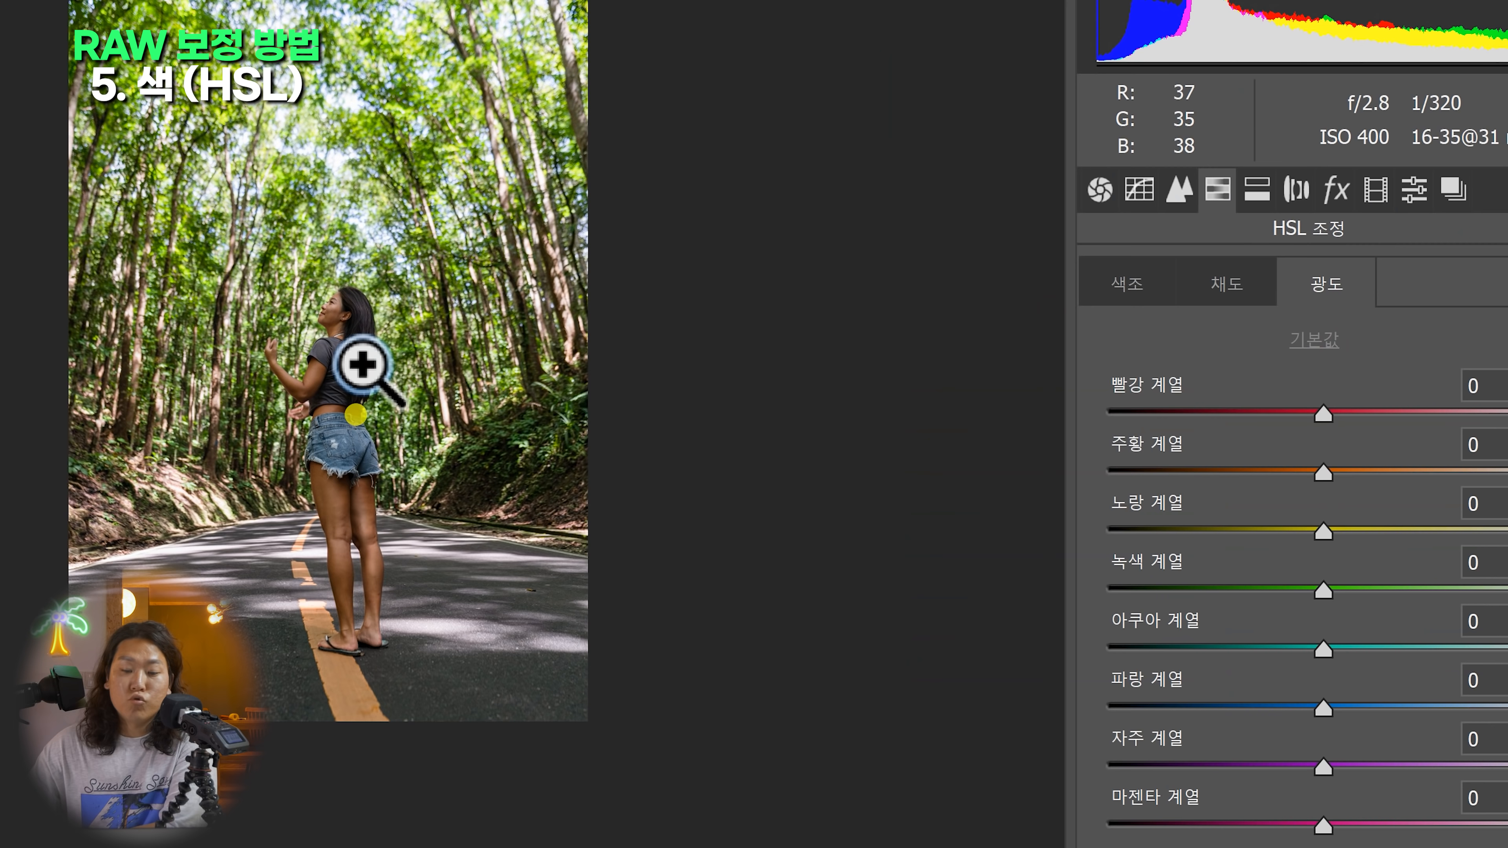
pyautogui.moveTo(360, 371); pyautogui.dragTo(433, 351)
pyautogui.moveTo(1323, 473)
pyautogui.mouseDown()
pyautogui.moveTo(1365, 472)
pyautogui.moveTo(1332, 470)
pyautogui.mouseUp()
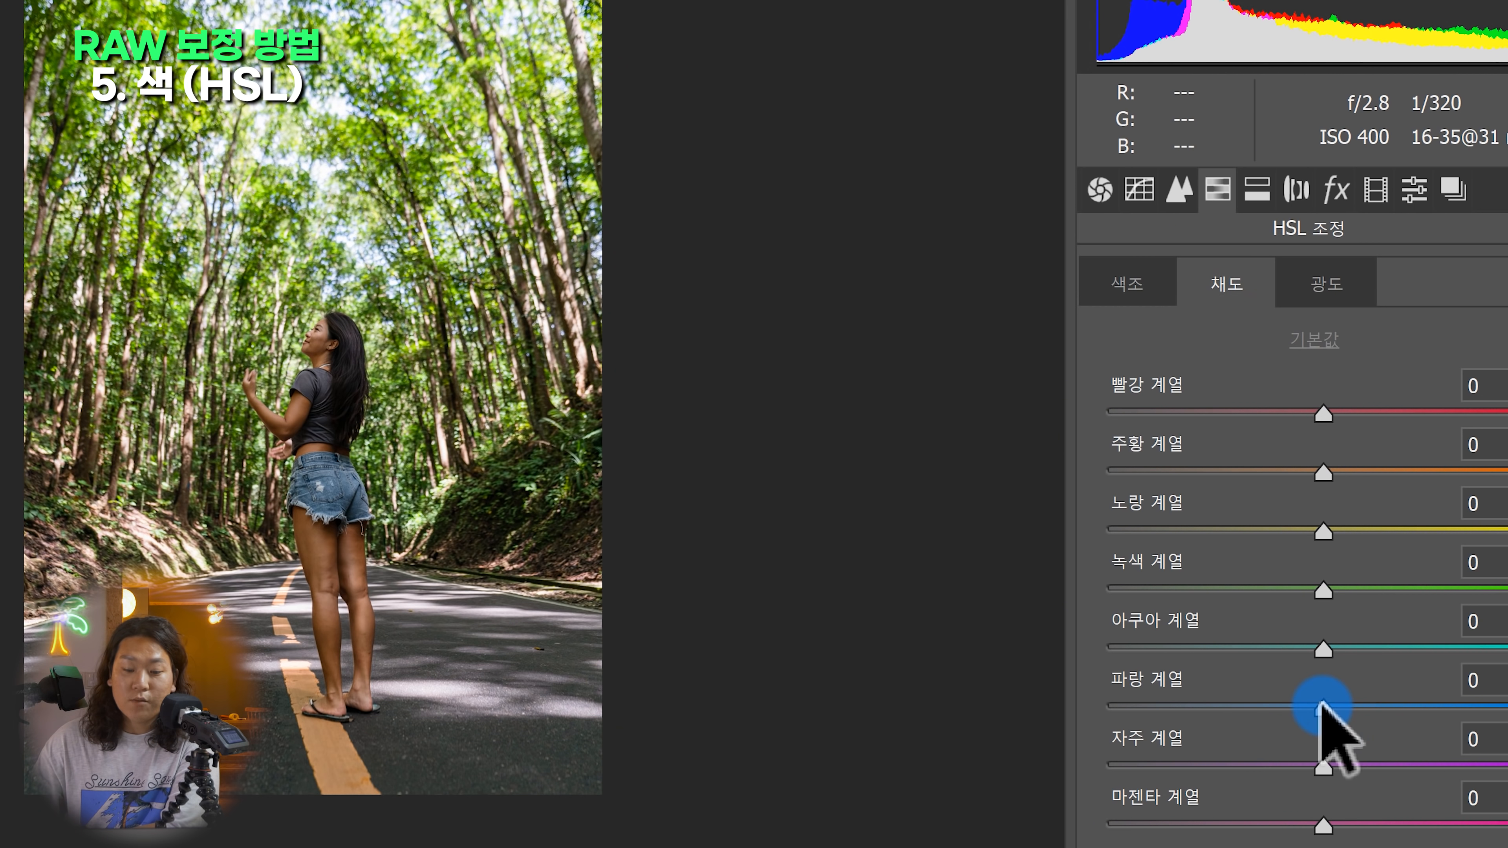
# Set the HSL saturation of Blues (파랑 계열) to +41 and Yellows (노랑 계열) to -100, comparing before and after
pyautogui.moveTo(1324, 705); pyautogui.dragTo(1438, 706)
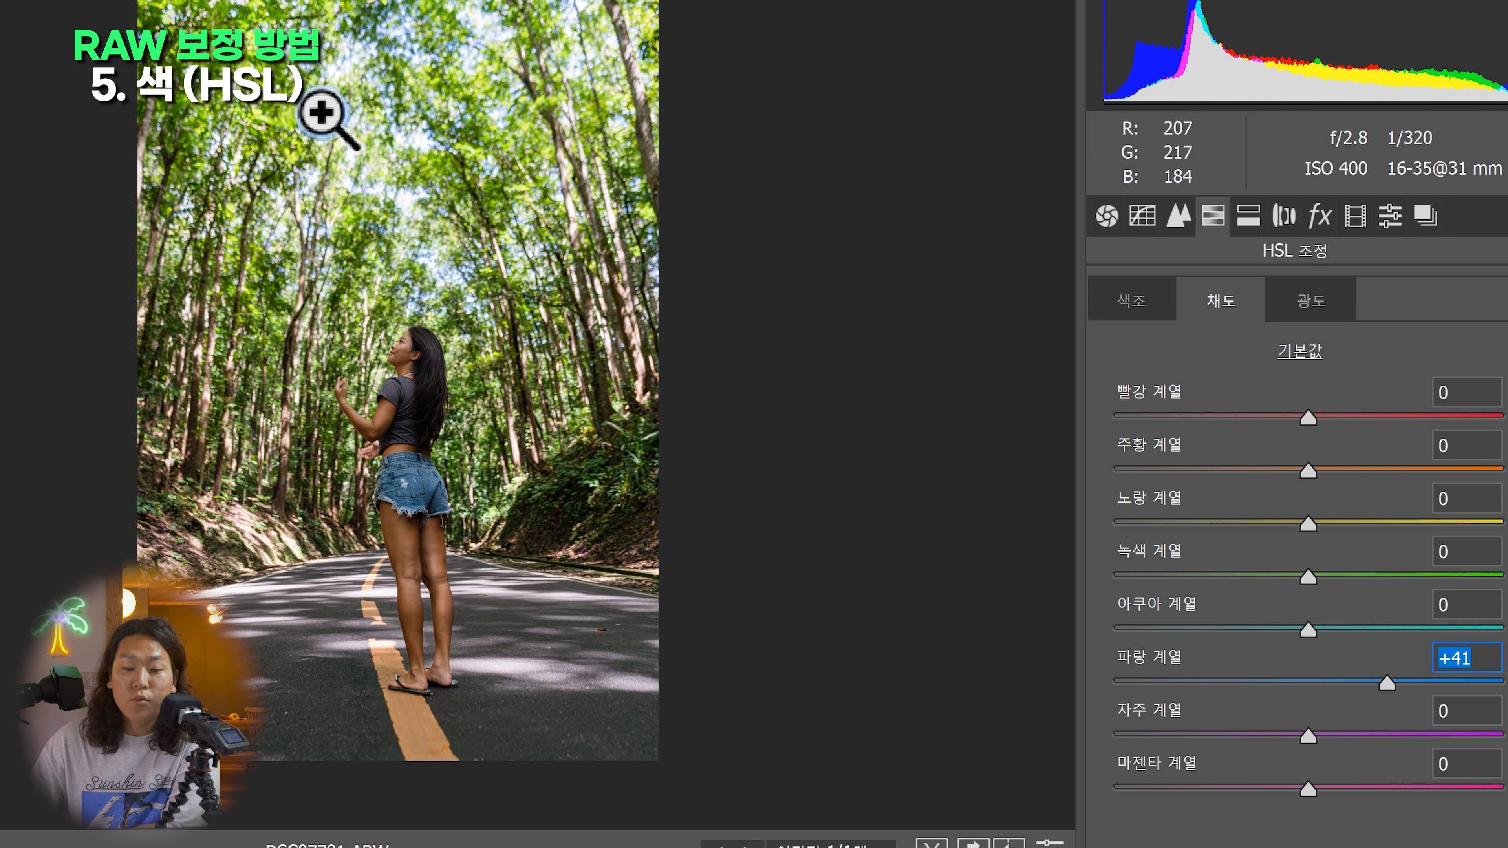
pyautogui.moveTo(1308, 525); pyautogui.dragTo(1047, 510)
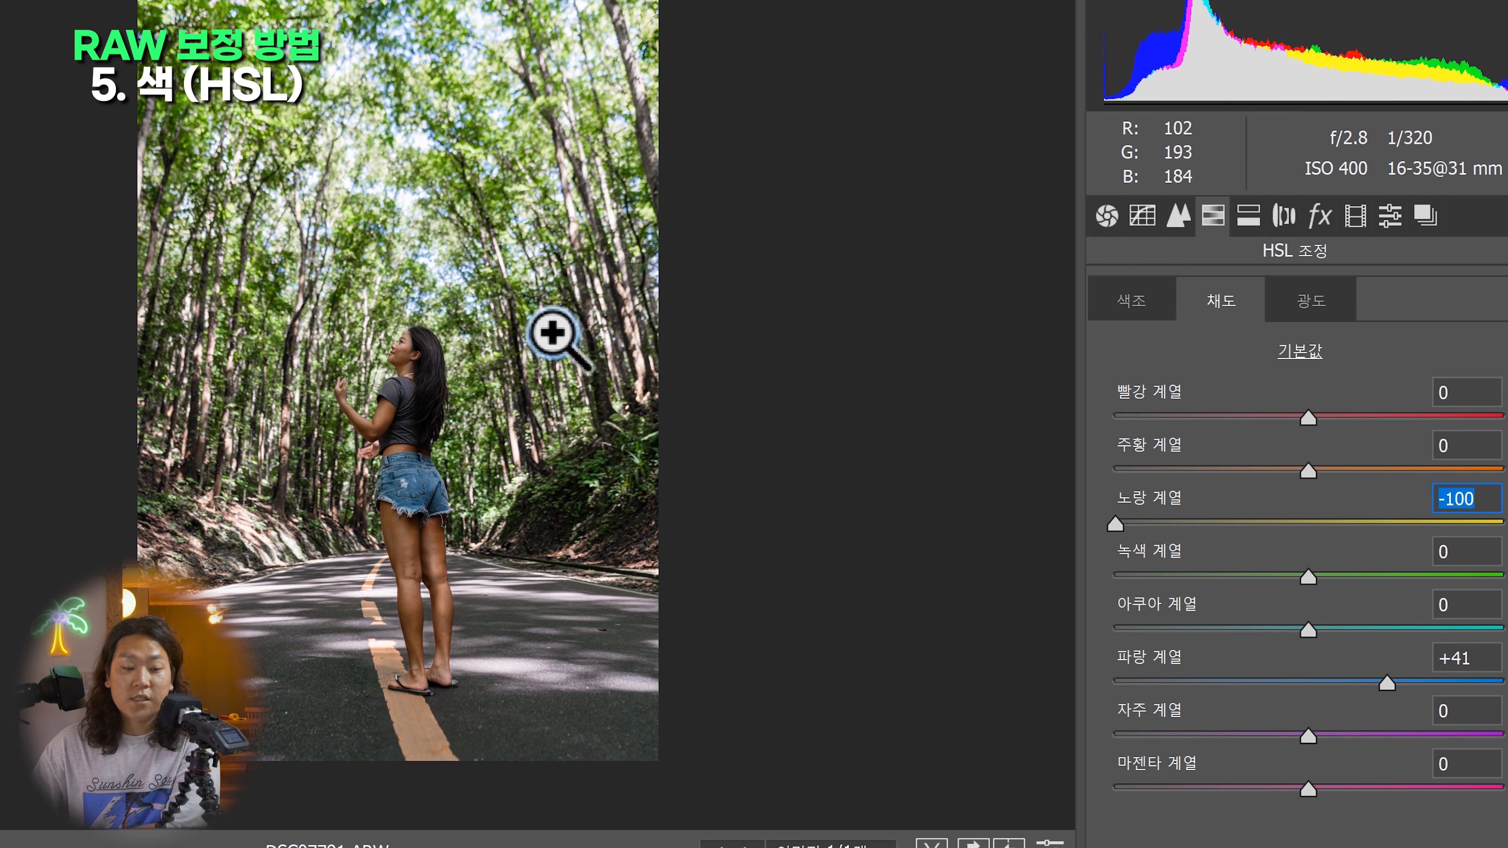
pyautogui.click(499, 332)
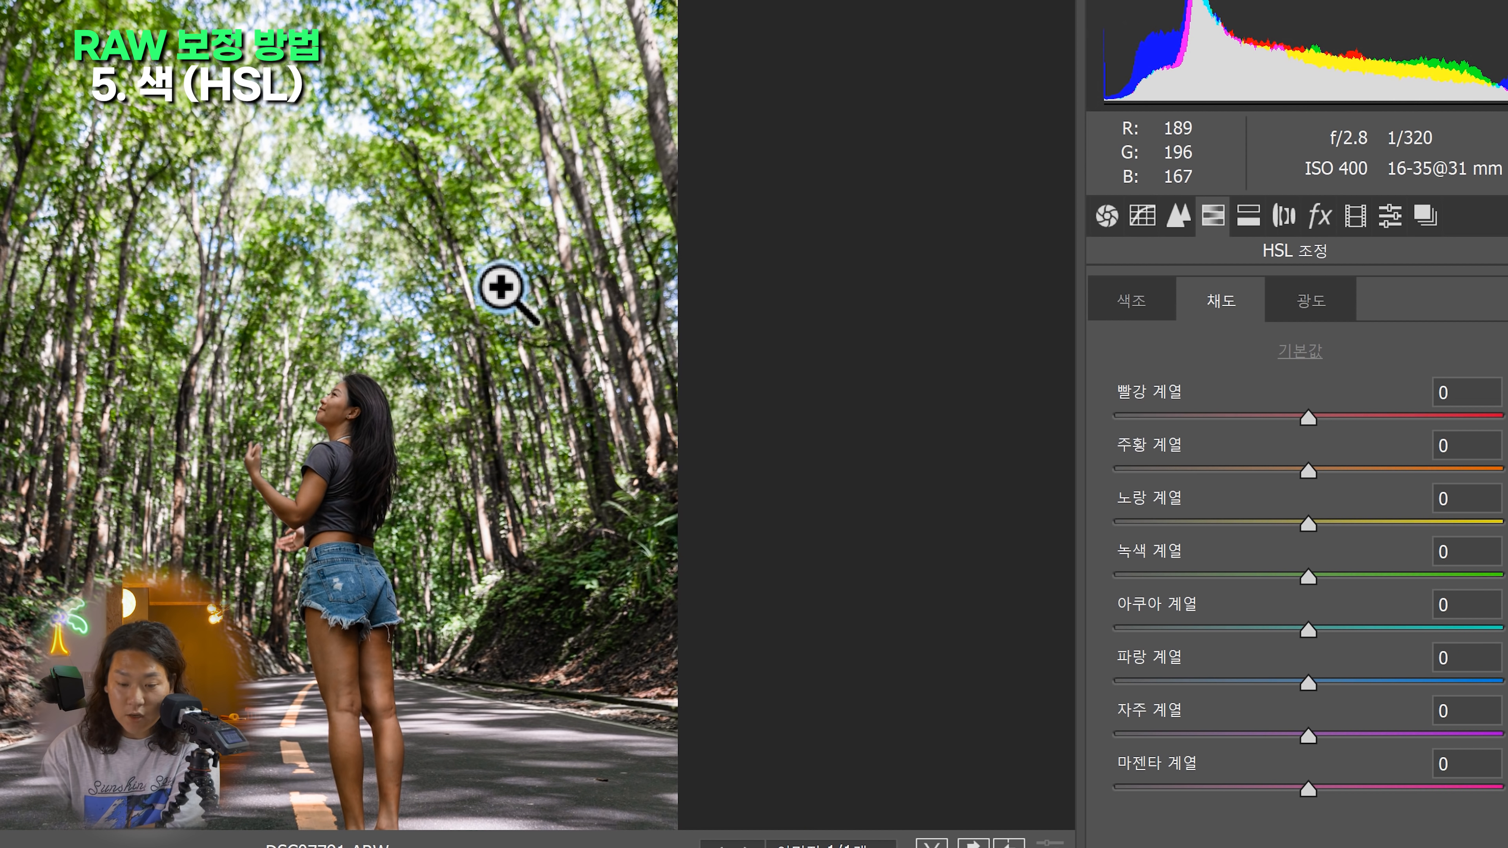
pyautogui.press('p')
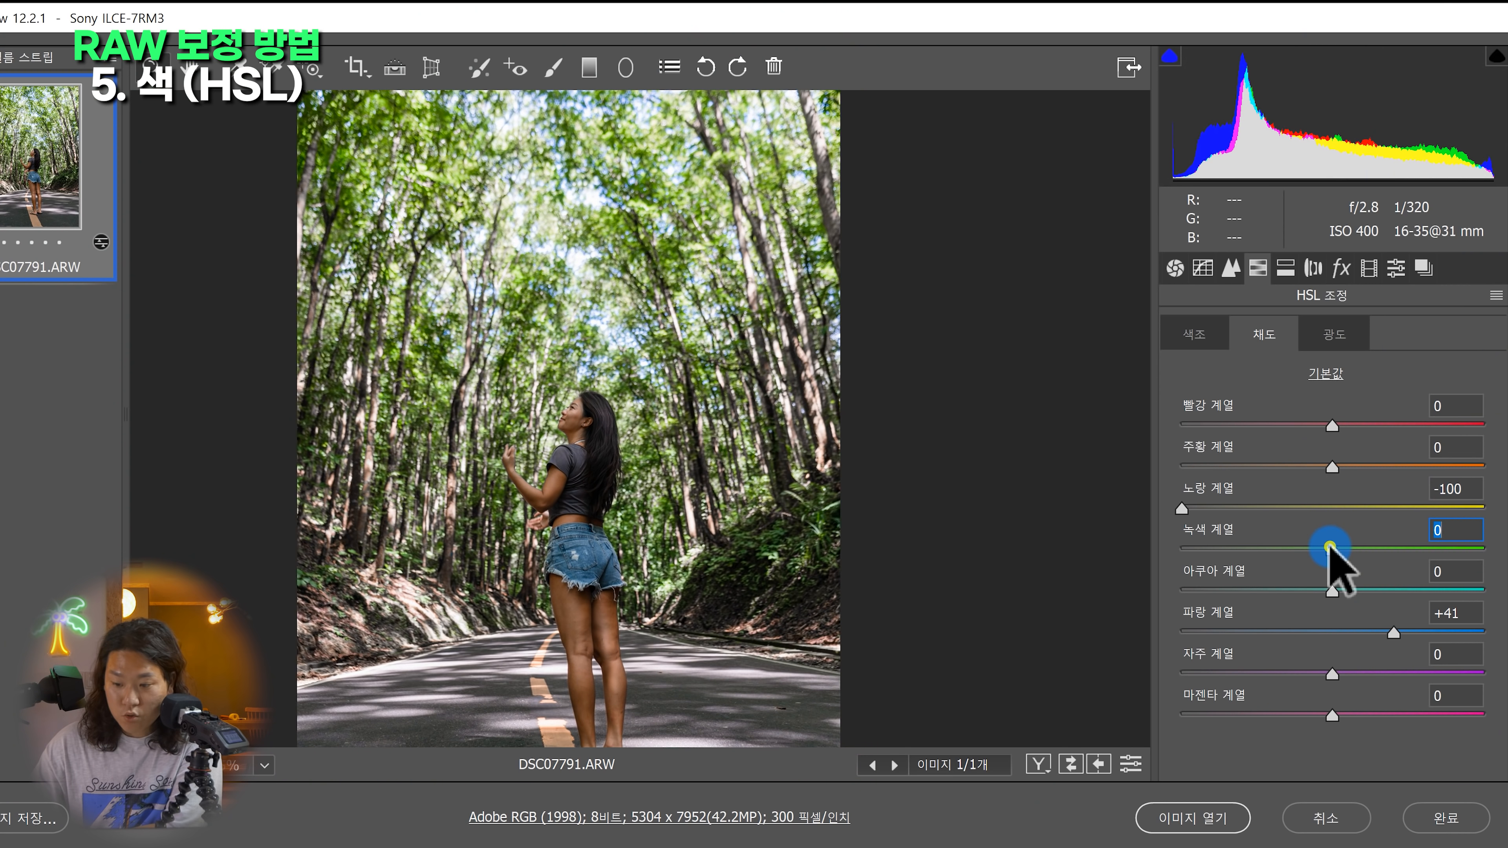
# Try an HSL saturation of -82 for Greens (녹색 계열), and reset the saturation of Yellows (노랑 계열) and Greens to 0
pyautogui.moveTo(1307, 575); pyautogui.dragTo(1149, 567)
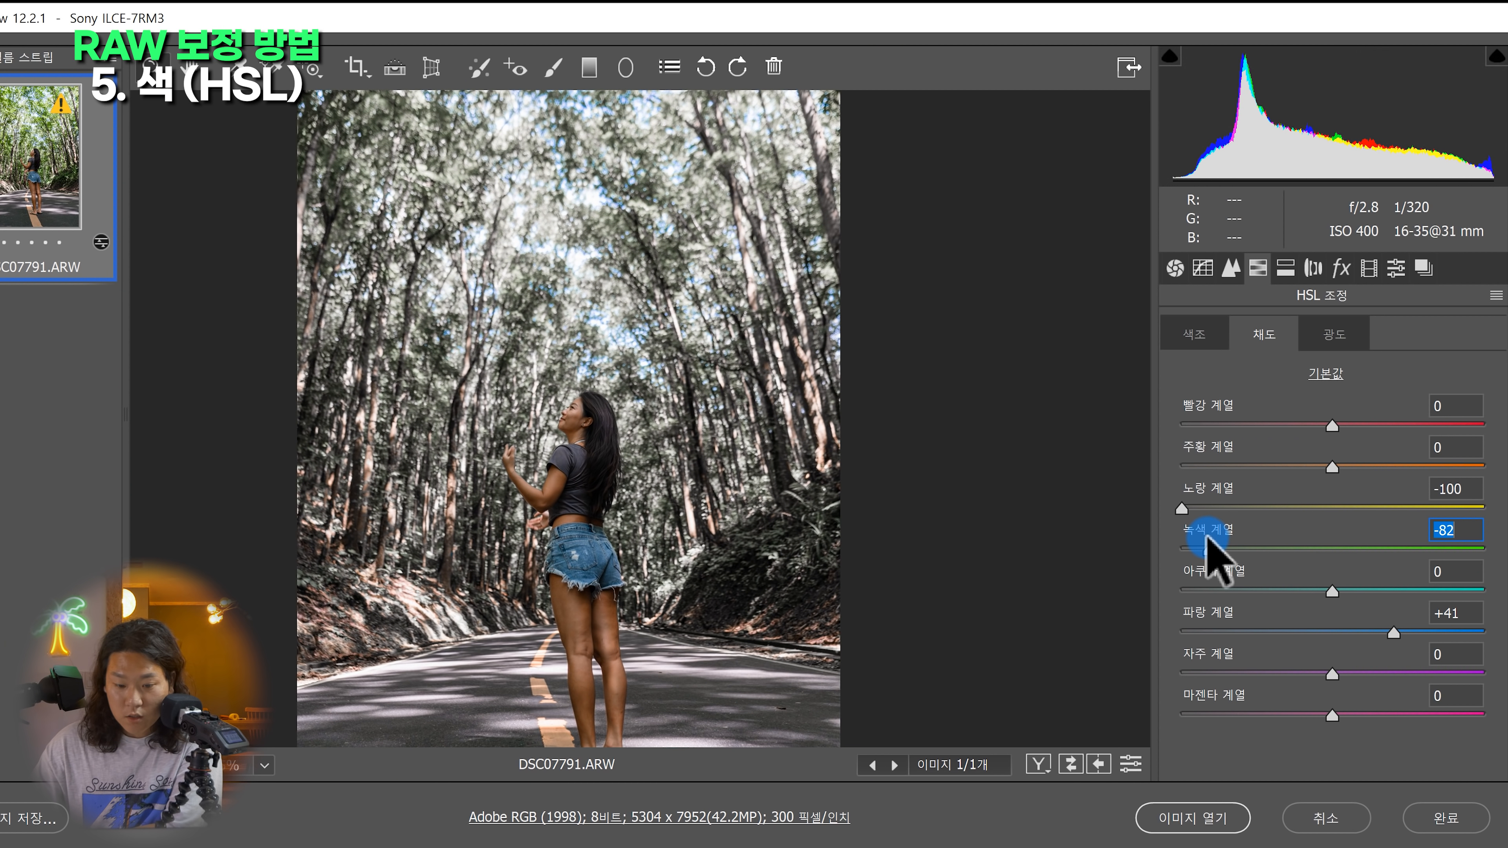
pyautogui.moveTo(638, 461); pyautogui.dragTo(617, 427)
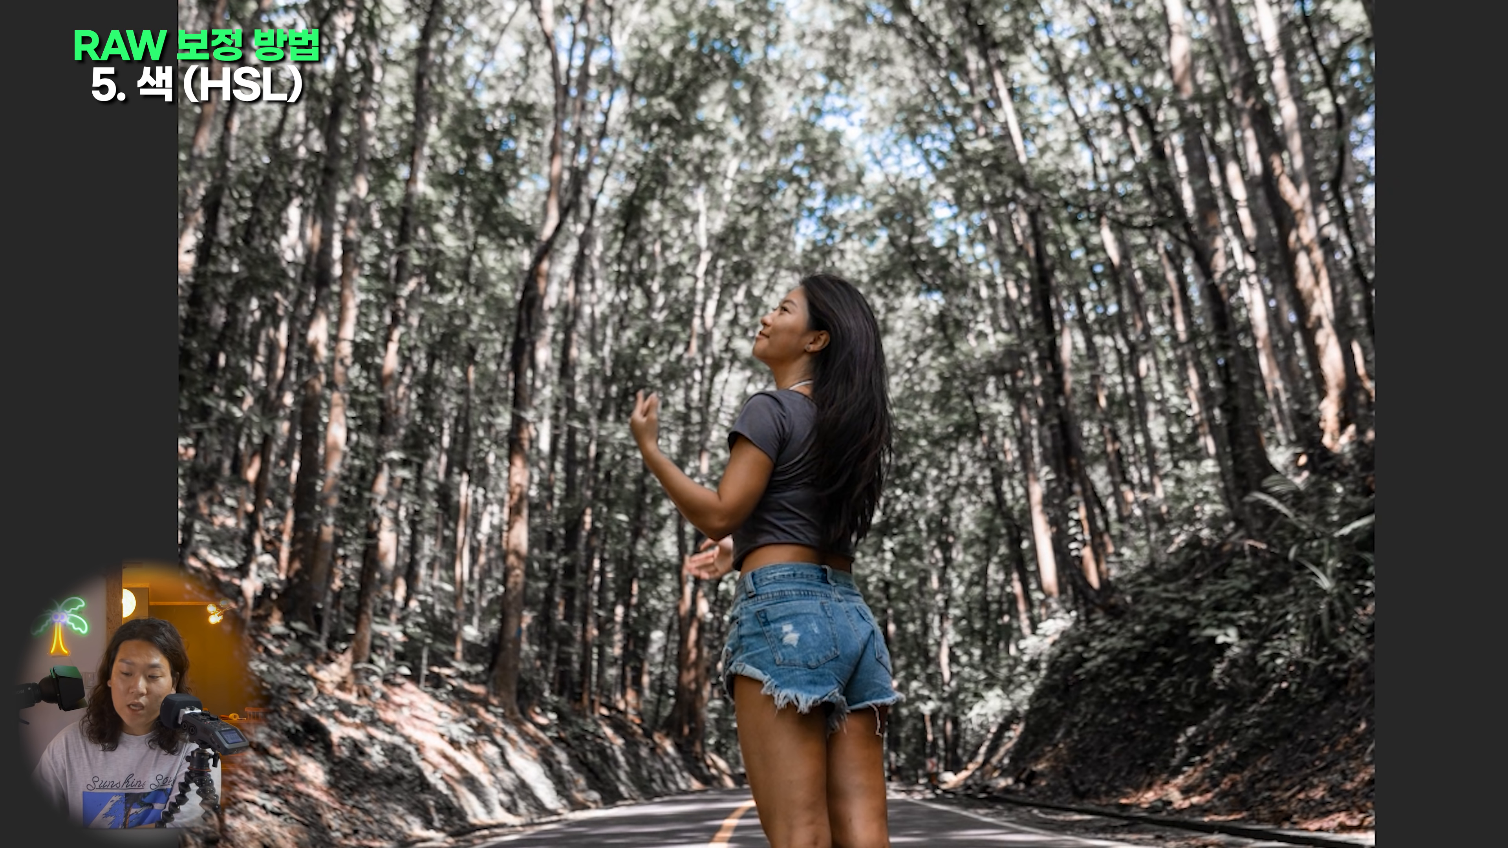
pyautogui.moveTo(1475, 496); pyautogui.dragTo(1225, 472)
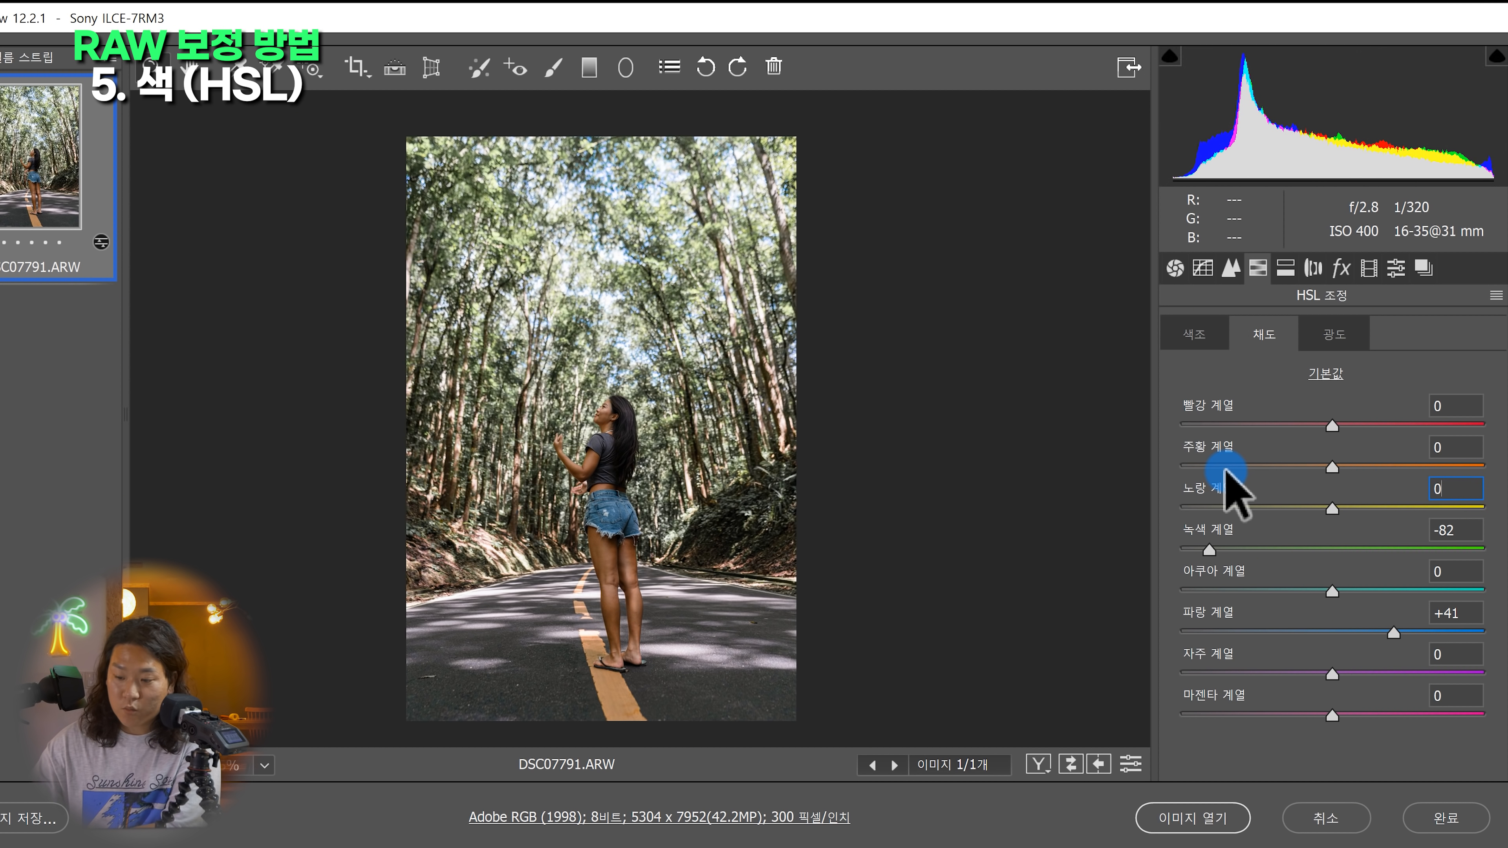
pyautogui.doubleClick(1344, 538)
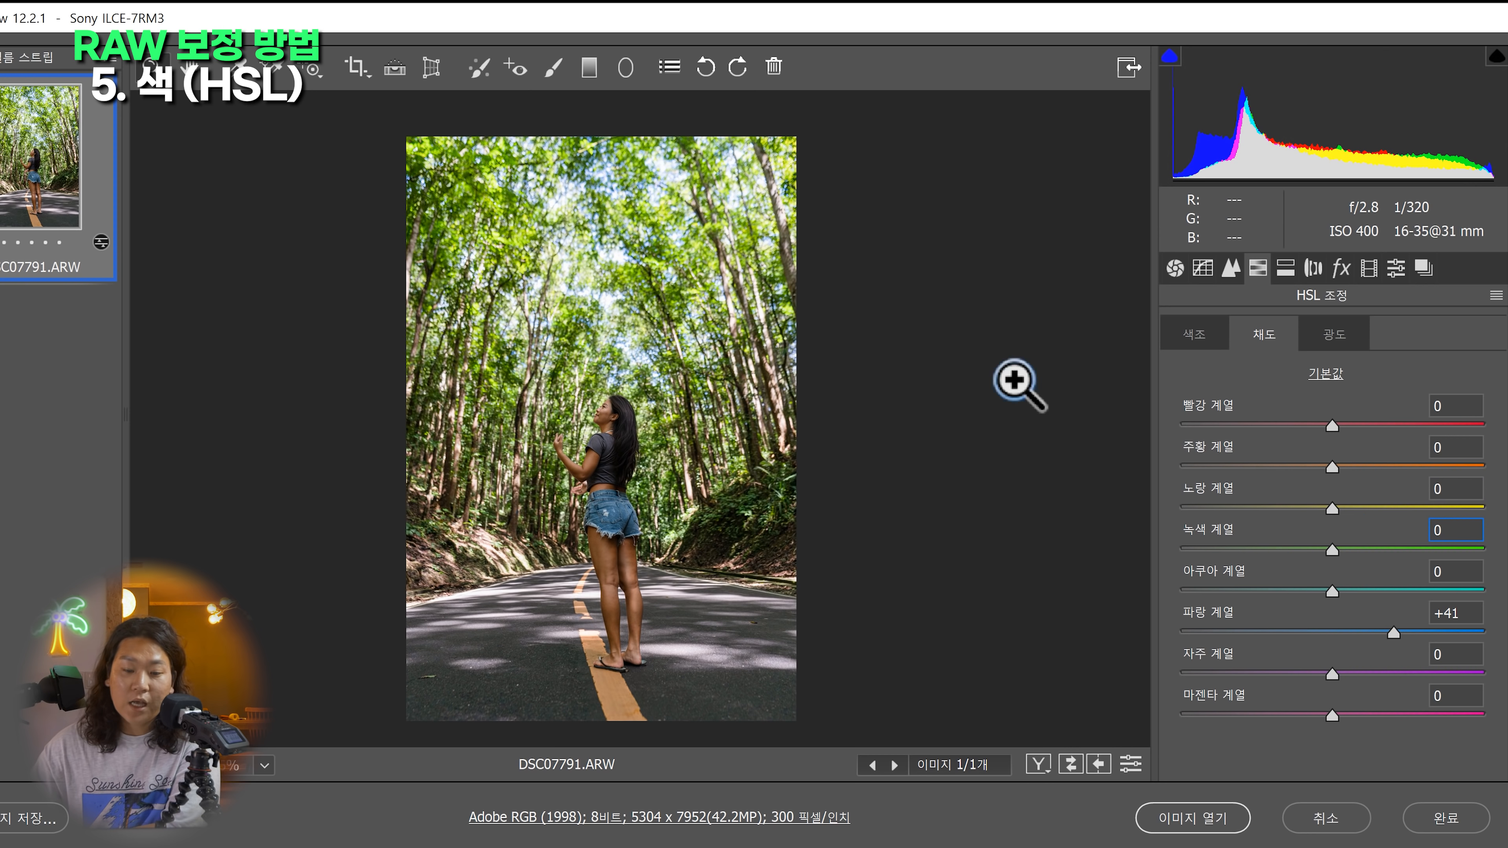
# Set the HSL luminance (광도) of Greens (녹색 계열) to -8 and Yellows (노랑 계열) to -10
pyautogui.click(656, 249)
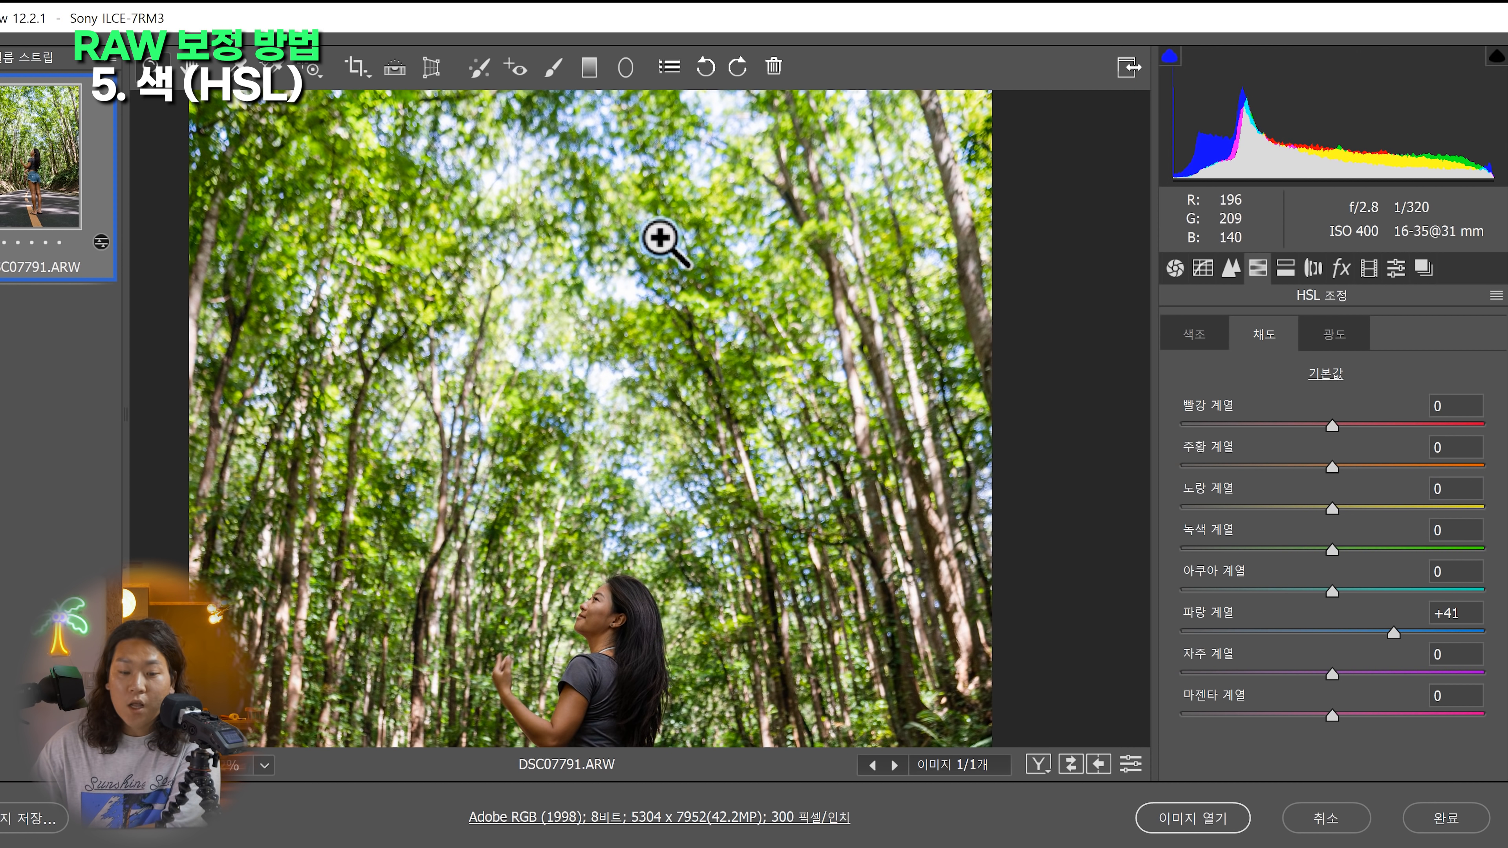
pyautogui.click(1312, 352)
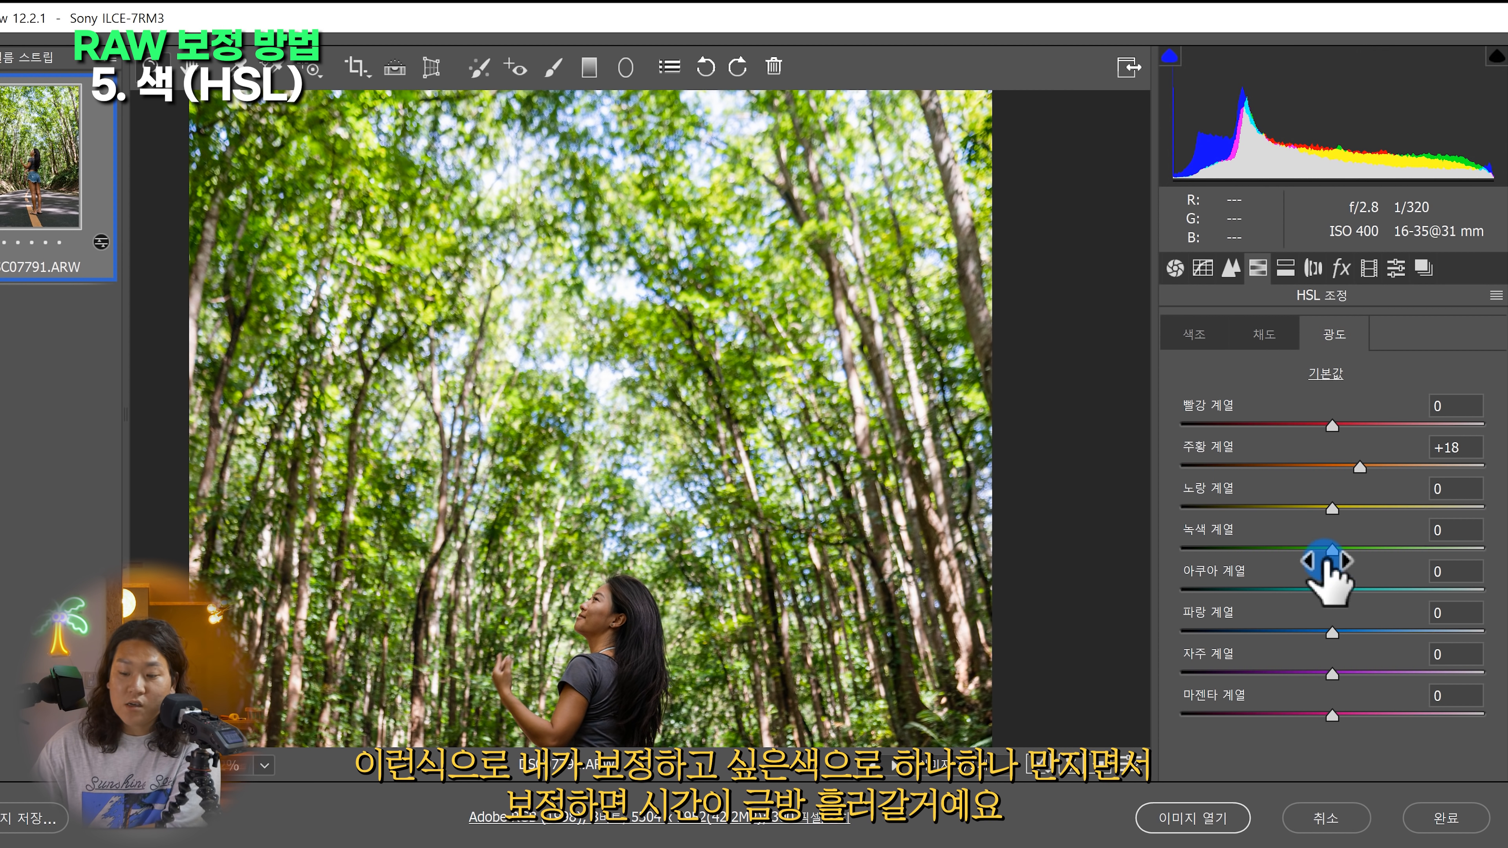
pyautogui.moveTo(1330, 549); pyautogui.dragTo(1328, 547)
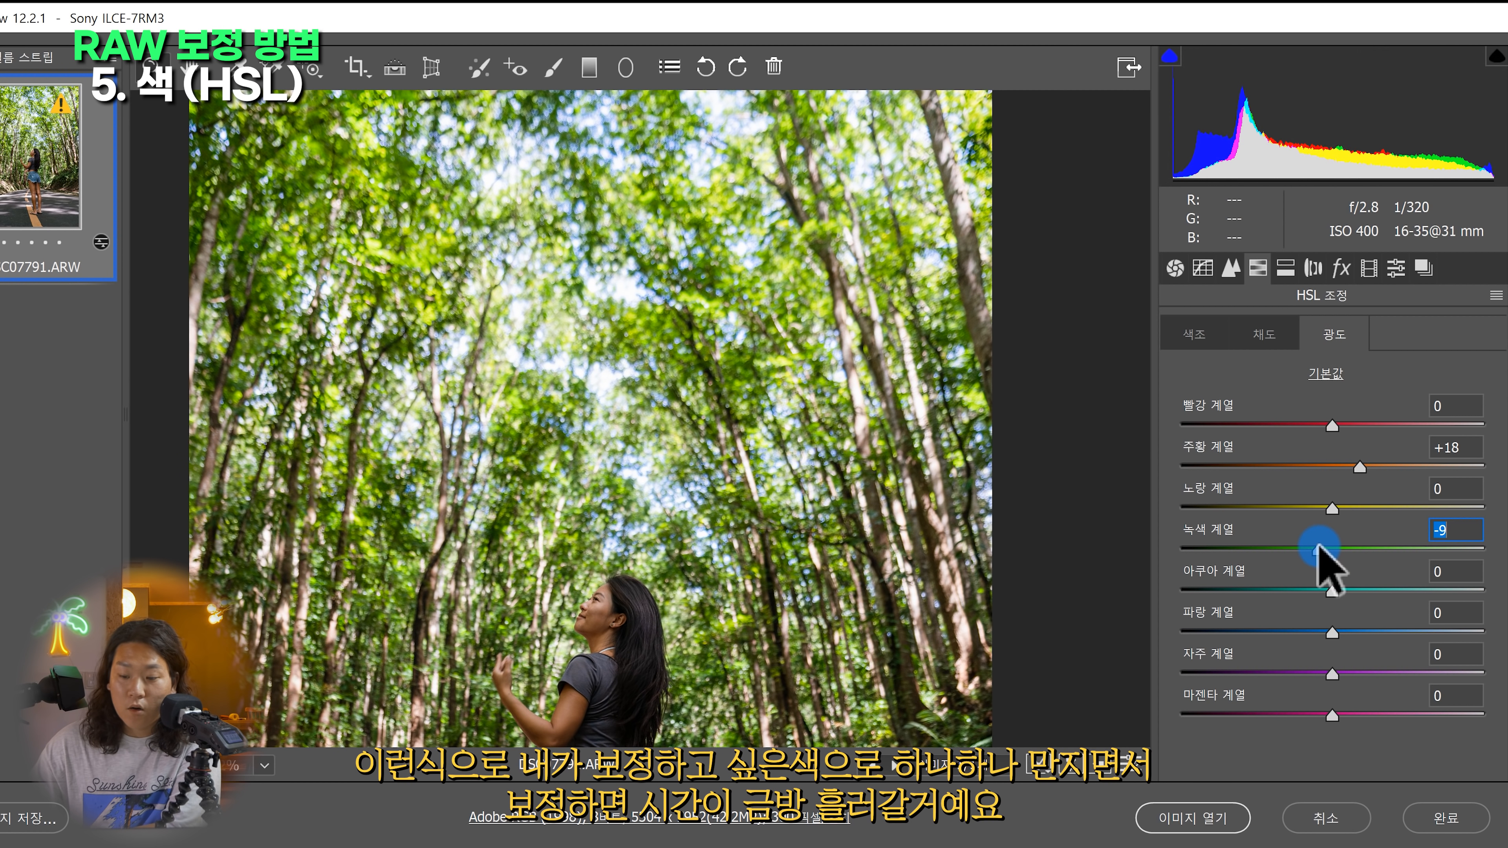
pyautogui.moveTo(1330, 508); pyautogui.dragTo(1281, 360)
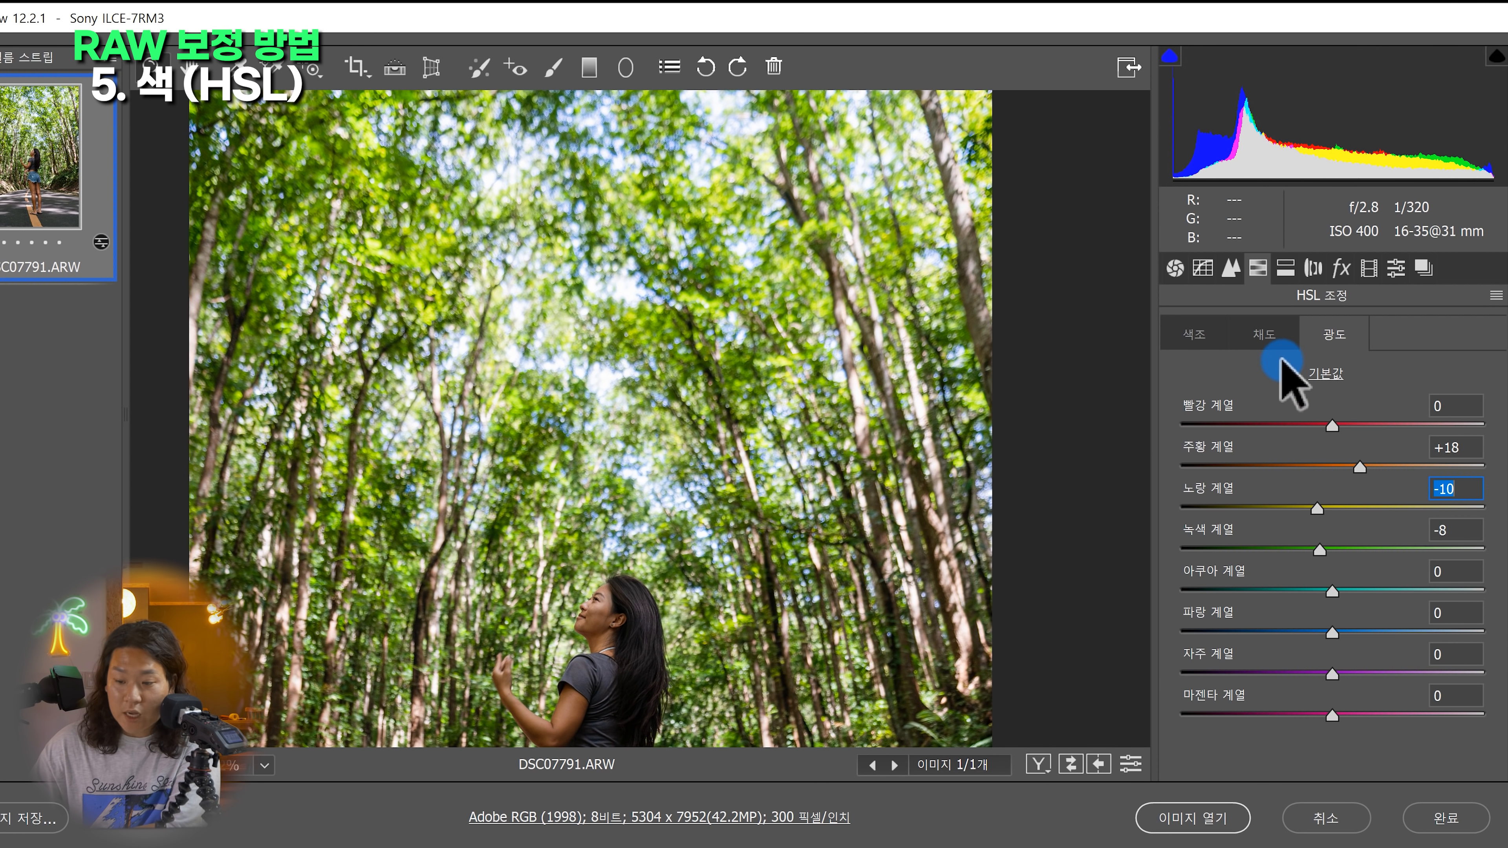
# Set the HSL saturation of Yellows (노랑 계열) to +4 and the hue (색조) of Blues (파랑 계열) to -21
pyautogui.click(1271, 336)
pyautogui.moveTo(1334, 510); pyautogui.dragTo(1338, 510)
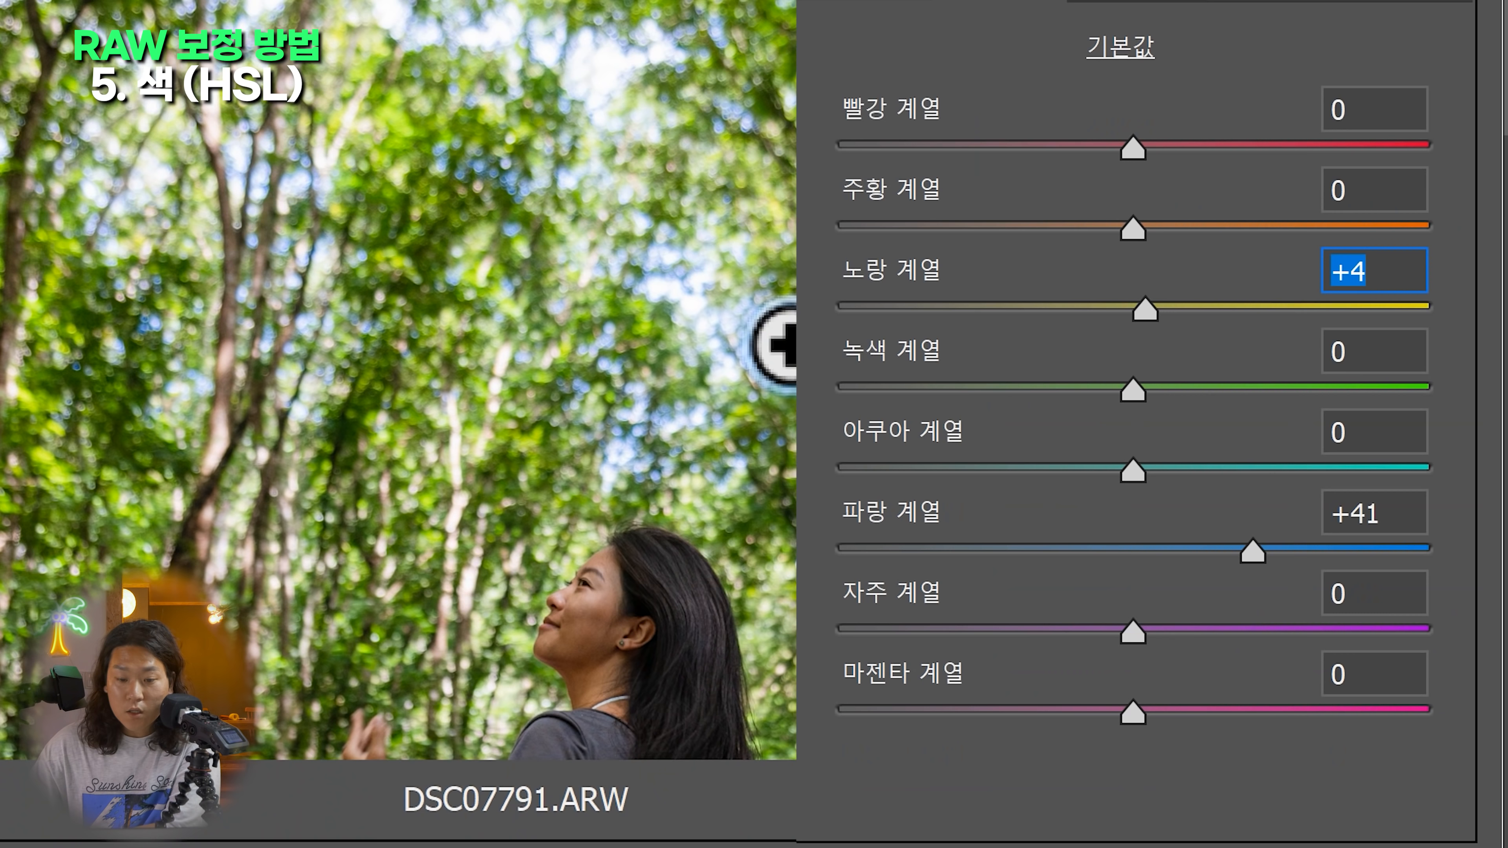
pyautogui.scroll(-3, 786, 344)
pyautogui.click(858, 2)
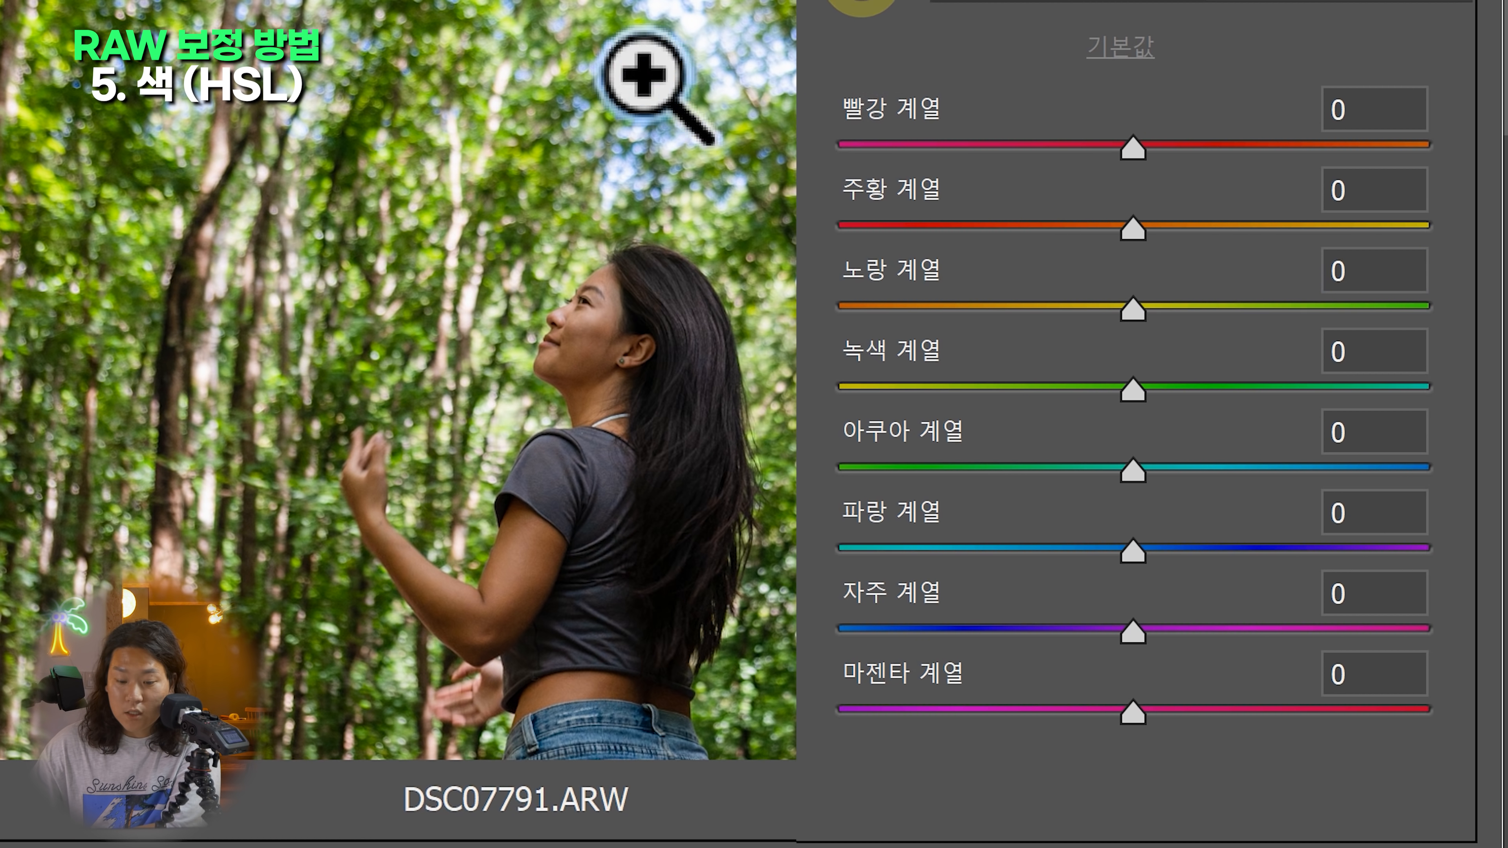
pyautogui.hotkey('ctrl', '-')
pyautogui.moveTo(1124, 546); pyautogui.dragTo(1062, 540)
# Set the HSL hue of Oranges (주황 계열) to +9 and compare before and after on the face and the whole photo
pyautogui.click(598, 310)
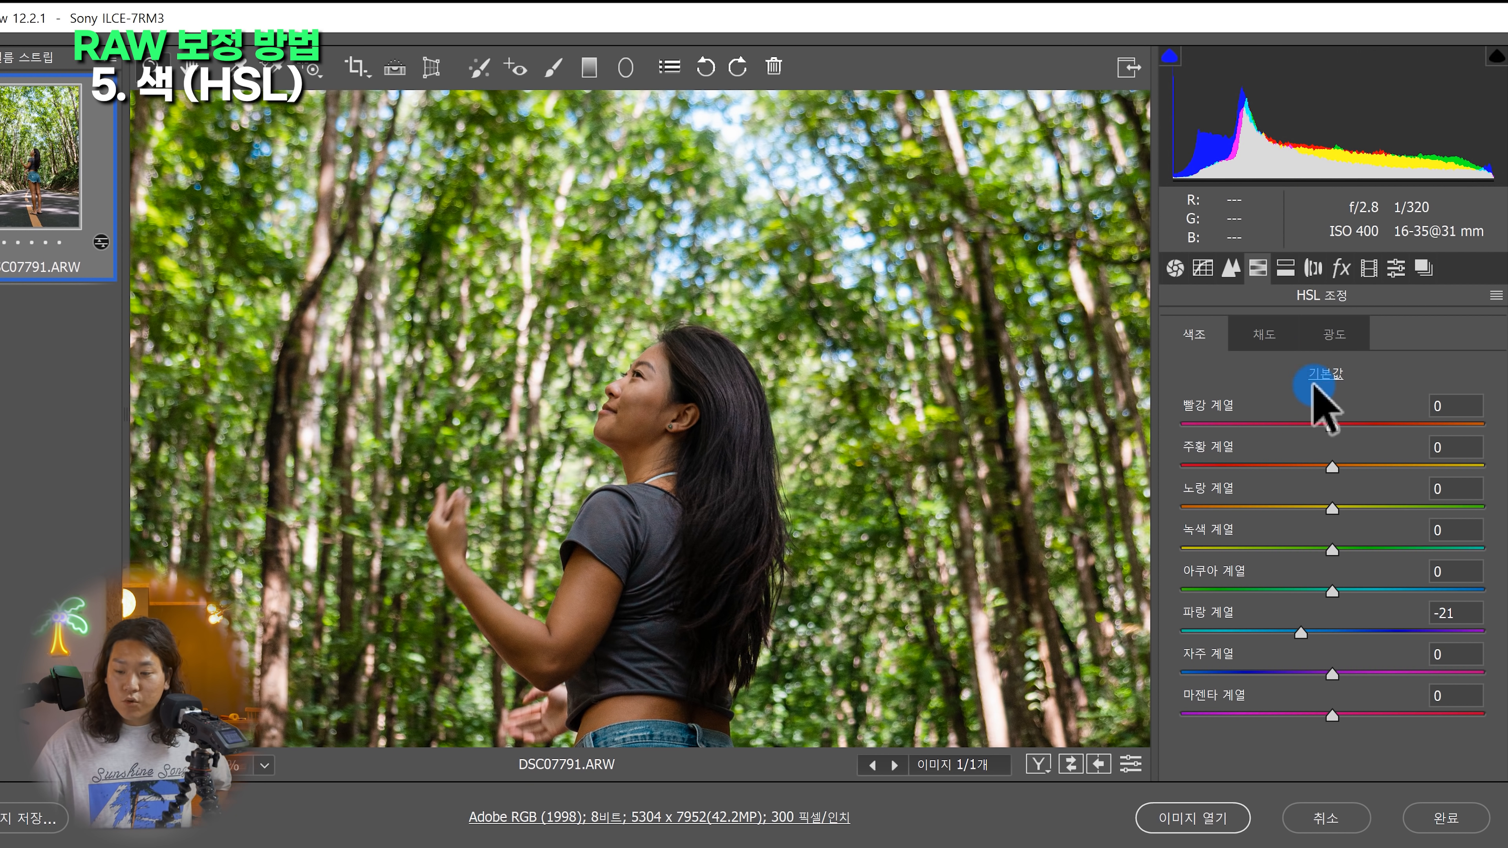
pyautogui.moveTo(1343, 455)
pyautogui.mouseDown()
pyautogui.moveTo(1332, 462)
pyautogui.moveTo(1355, 466)
pyautogui.mouseUp()
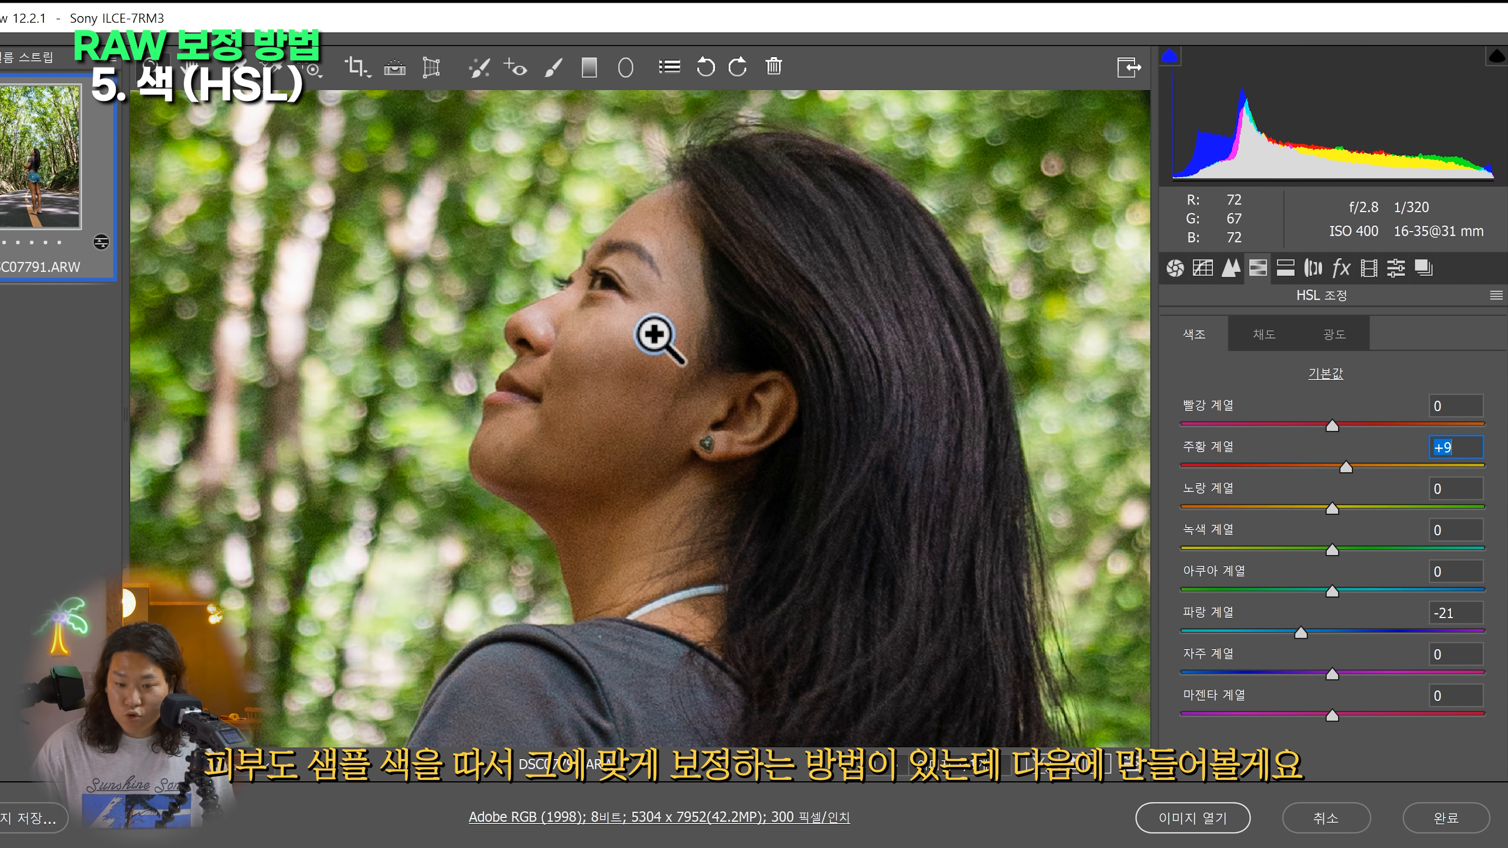
pyautogui.hotkey('ctrl', '-')
pyautogui.press('p')
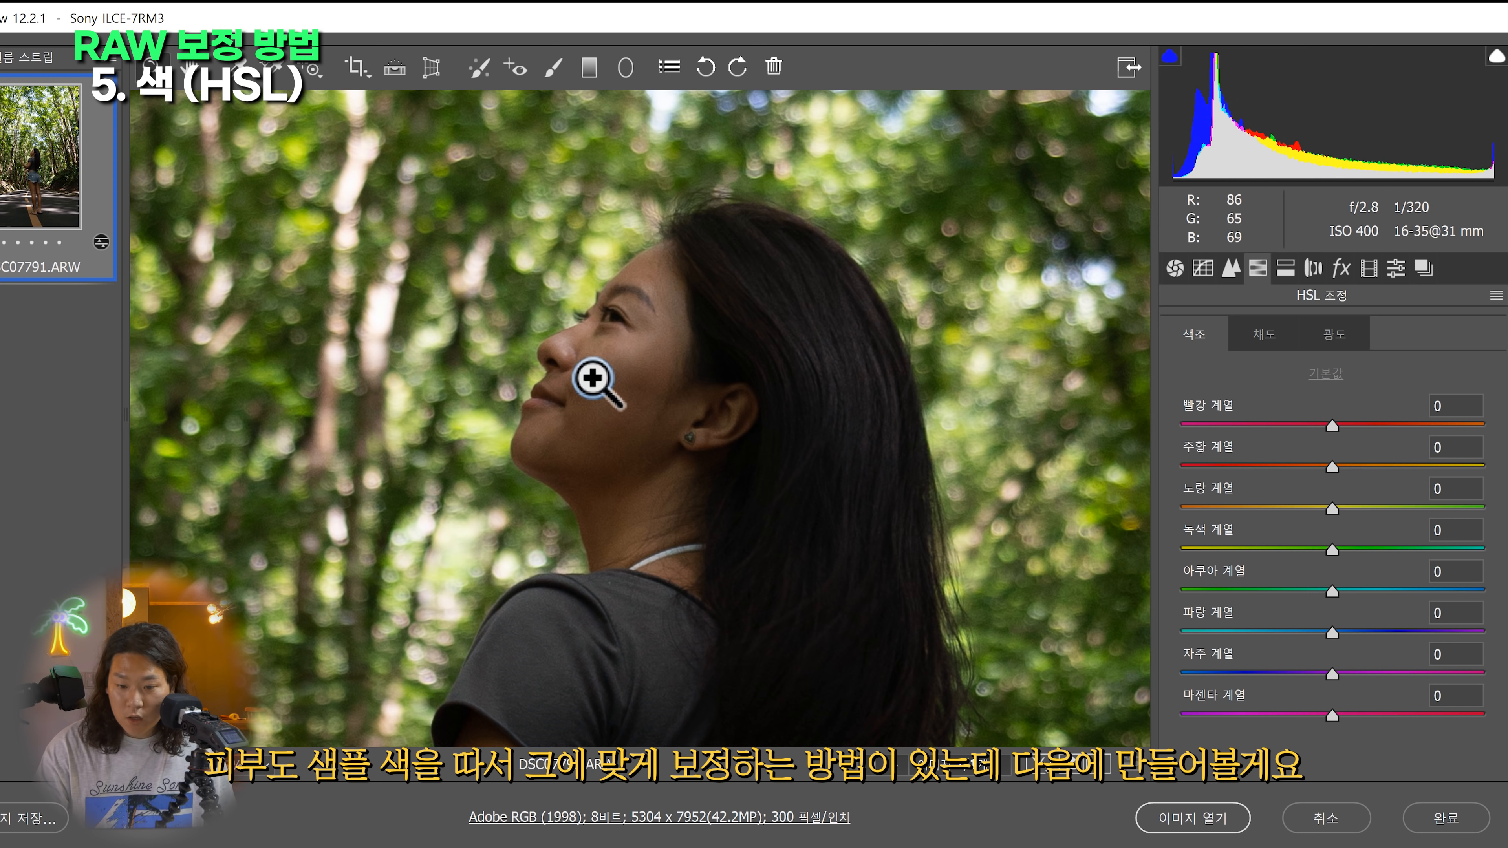
pyautogui.press('p')
pyautogui.press('p')
pyautogui.press('p')
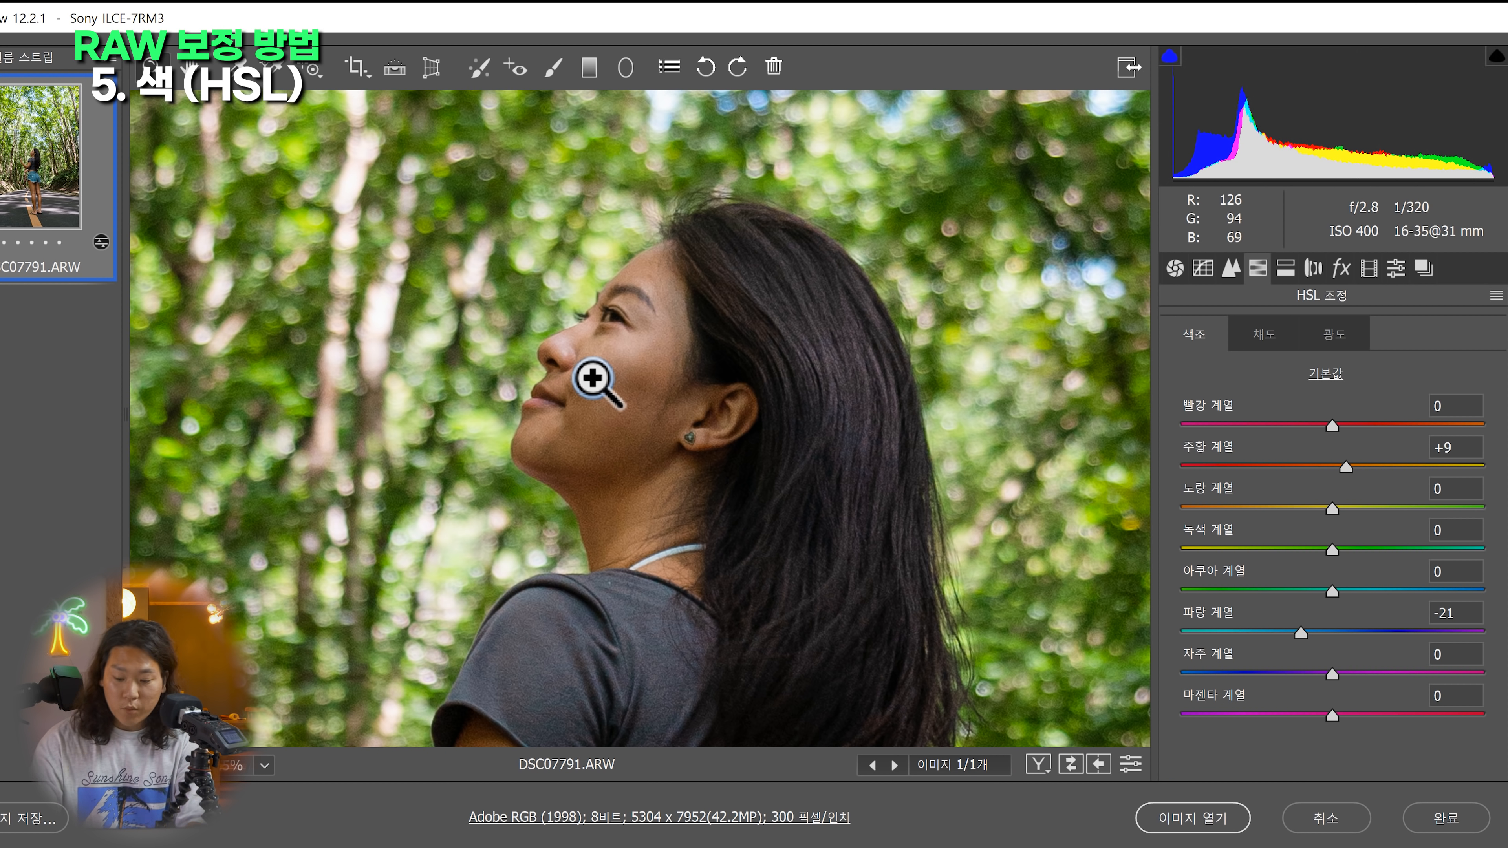
pyautogui.hotkey('ctrl', '0')
pyautogui.press('p')
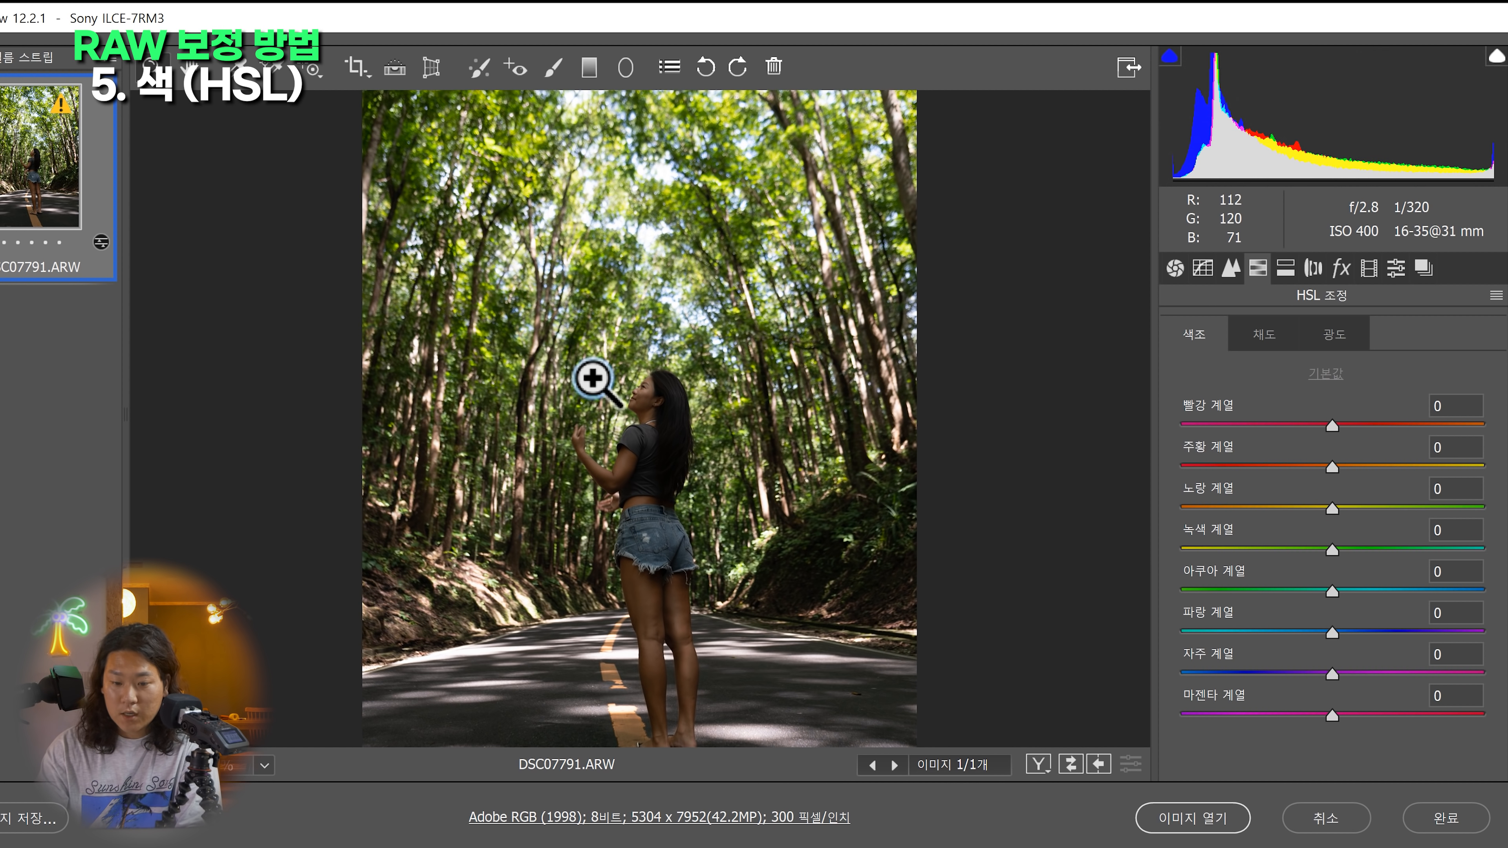
pyautogui.press('p')
# Try shifting the hue of Aquas (아쿠아 계열) in both directions, and set the luminance of Oranges (주황 계열) to +13
pyautogui.click(1350, 590)
pyautogui.moveTo(1331, 590); pyautogui.dragTo(1131, 580)
pyautogui.moveTo(1482, 591); pyautogui.dragTo(1347, 582)
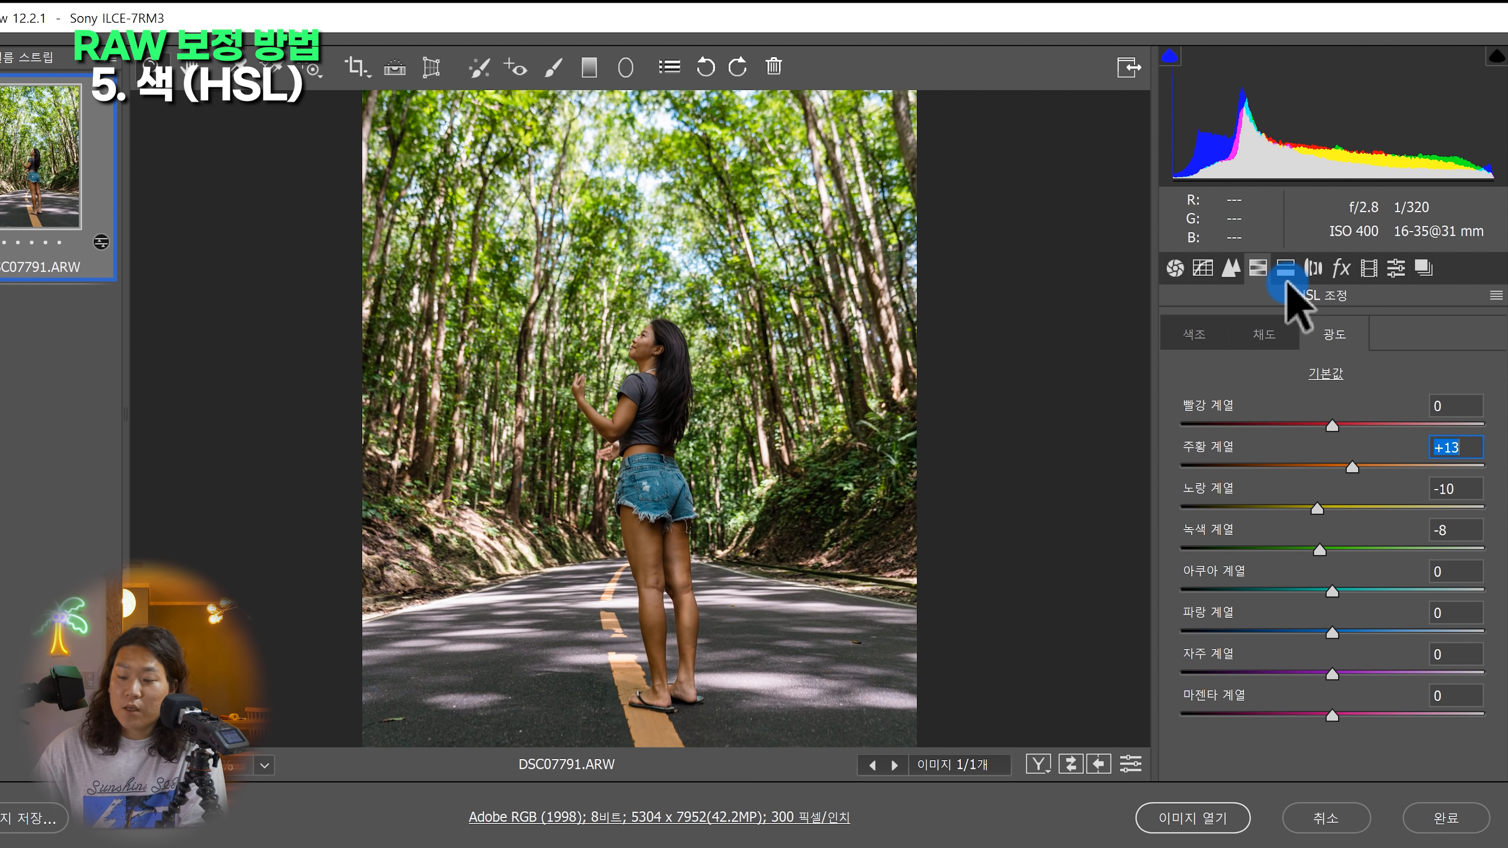
# Set the HSL luminance (광도) of Blues (파랑 계열) to -6, checking the effect on the sky and shorts
pyautogui.click(1266, 336)
pyautogui.click(1325, 336)
pyautogui.moveTo(1328, 632); pyautogui.dragTo(1289, 632)
pyautogui.click(690, 263)
pyautogui.click(514, 159)
pyautogui.moveTo(1324, 632); pyautogui.dragTo(1322, 631)
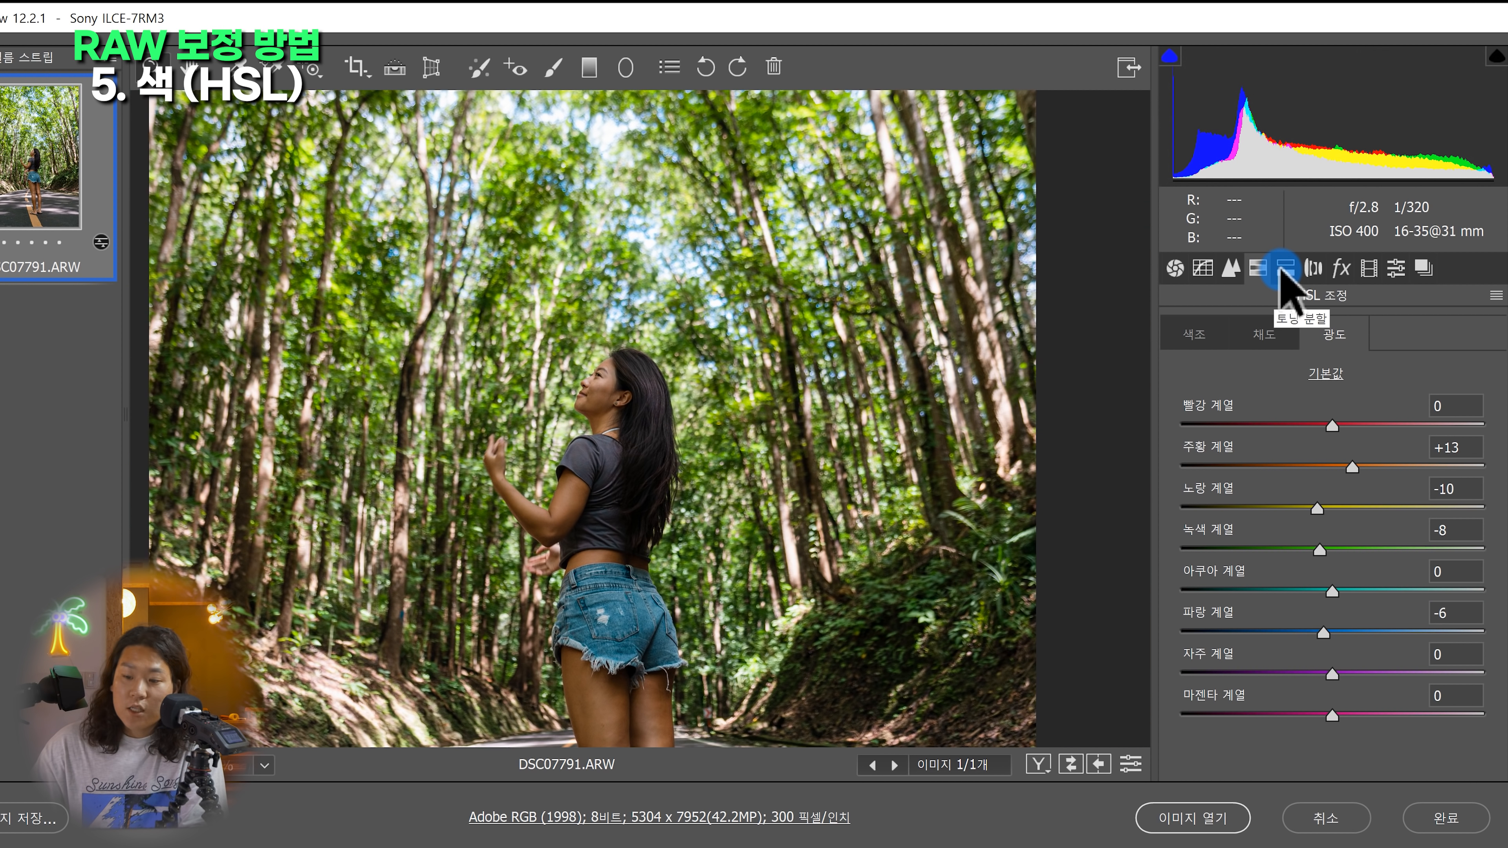
# Try a blue split toning (토닝 분할) in the shadows (어두운 영역) with hue 207 and saturation 18
pyautogui.click(1282, 271)
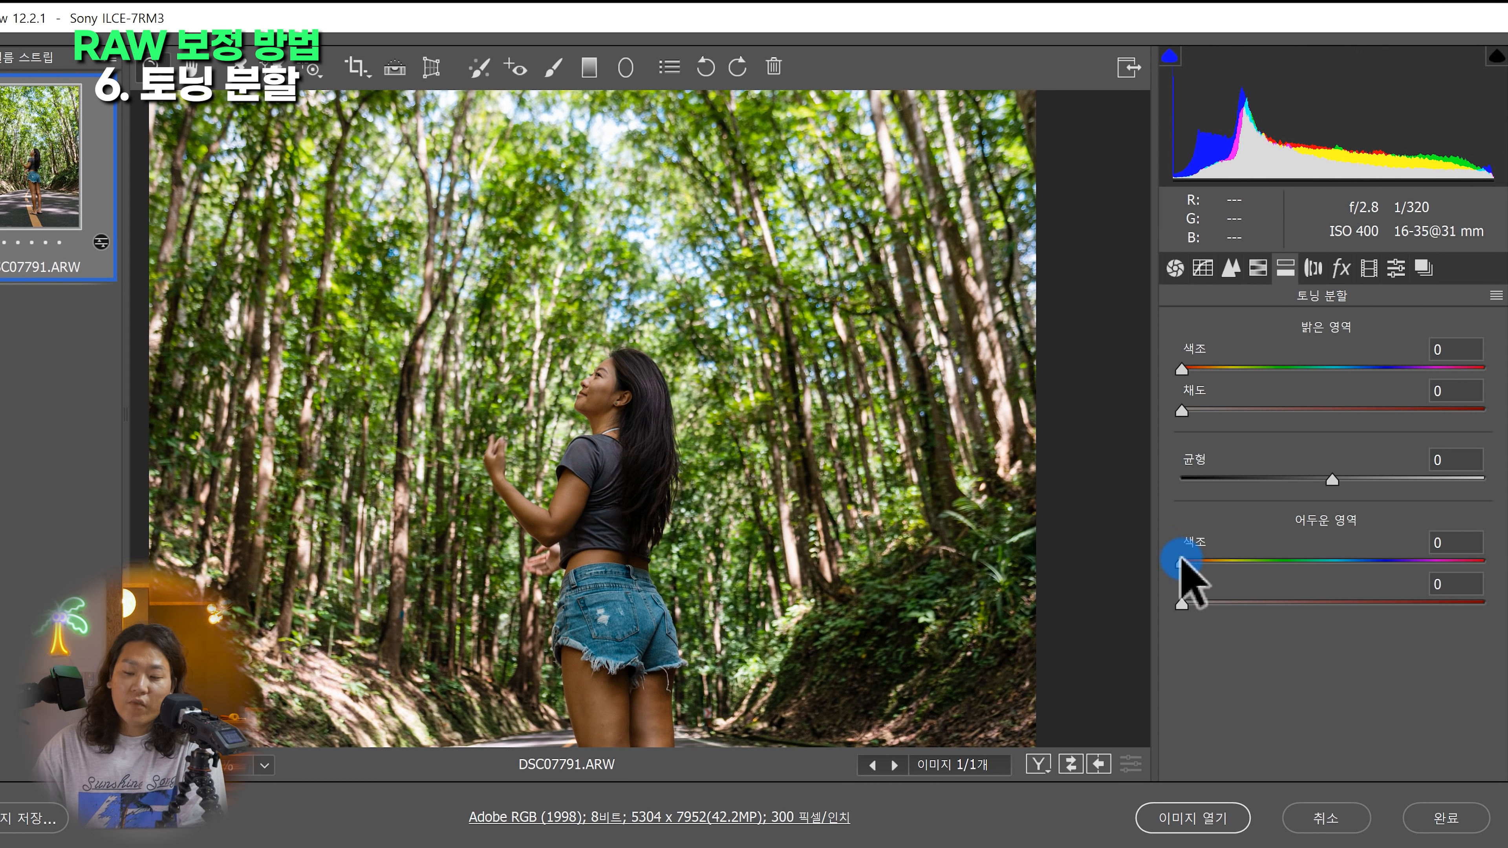
pyautogui.scroll(-5, 661, 534)
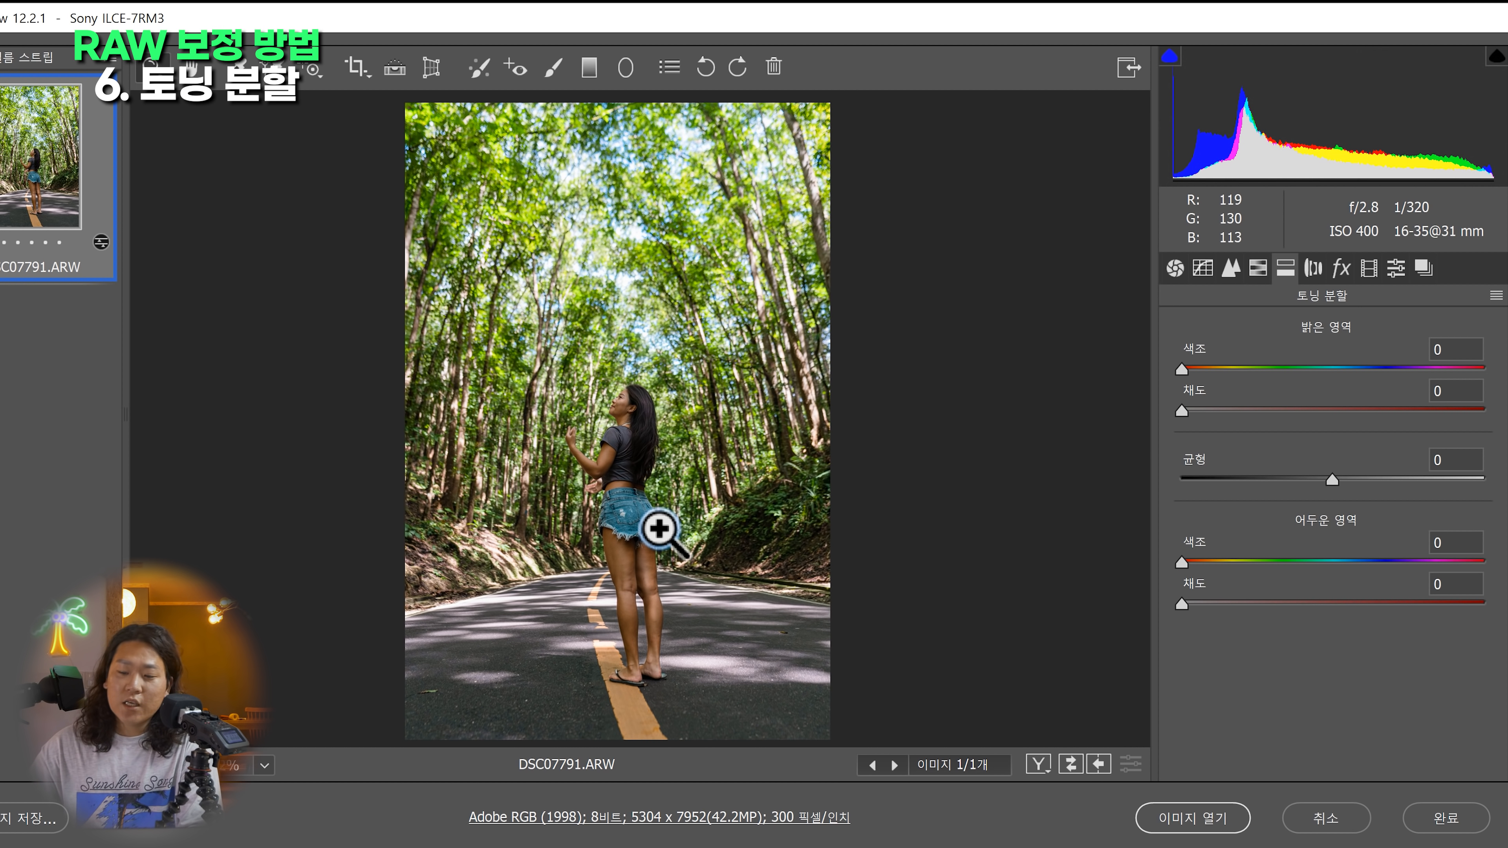
pyautogui.moveTo(1181, 563); pyautogui.dragTo(1355, 563)
pyautogui.click(1183, 602)
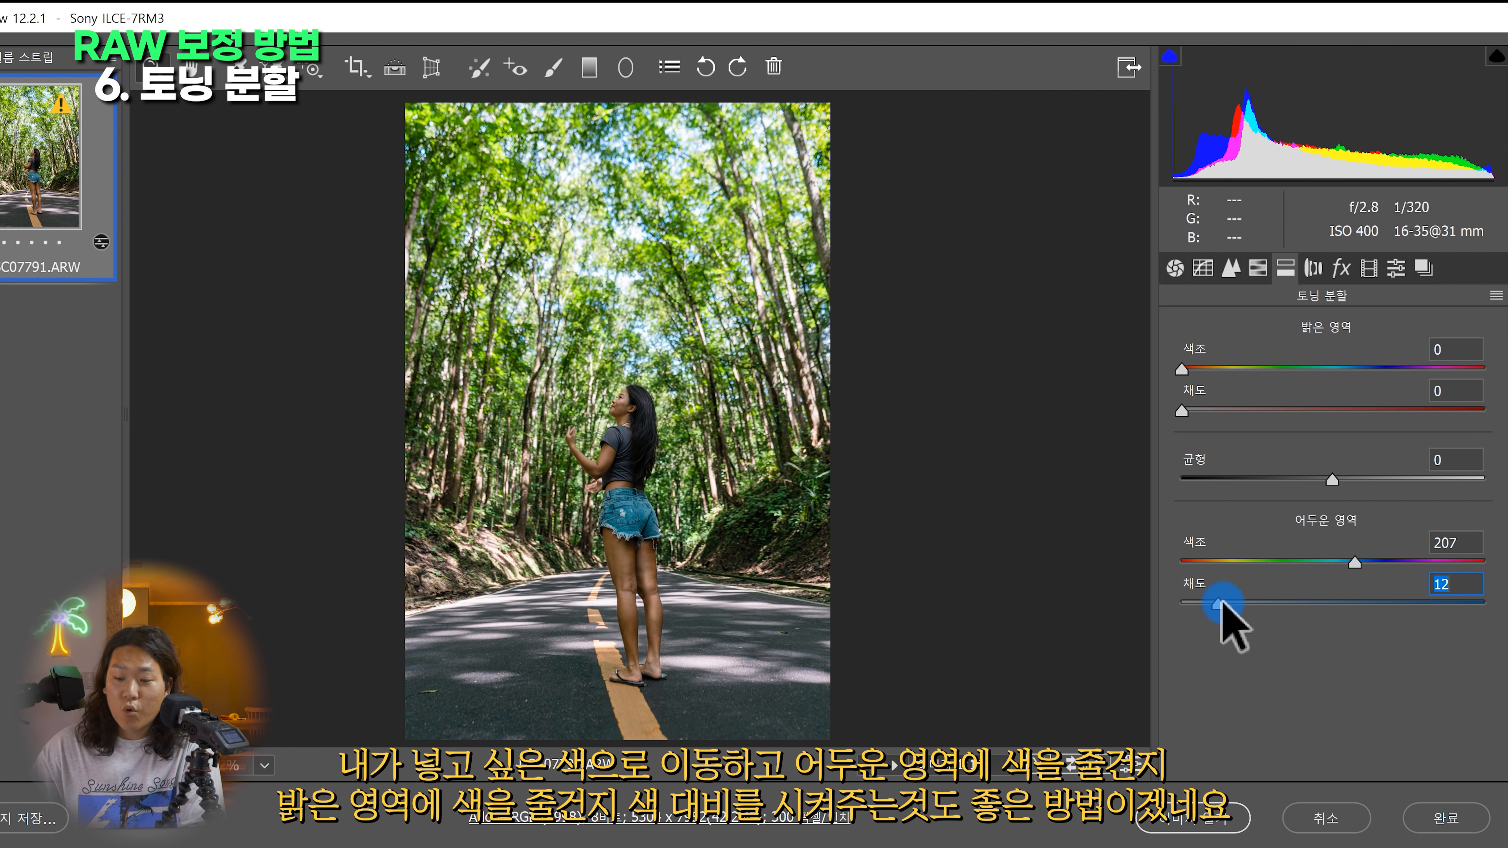
pyautogui.moveTo(1215, 602); pyautogui.dragTo(1236, 603)
# Try a warm split toning in the highlights (밝은 영역) with hue 23 and saturation 13, comparing before and after
pyautogui.click(1181, 370)
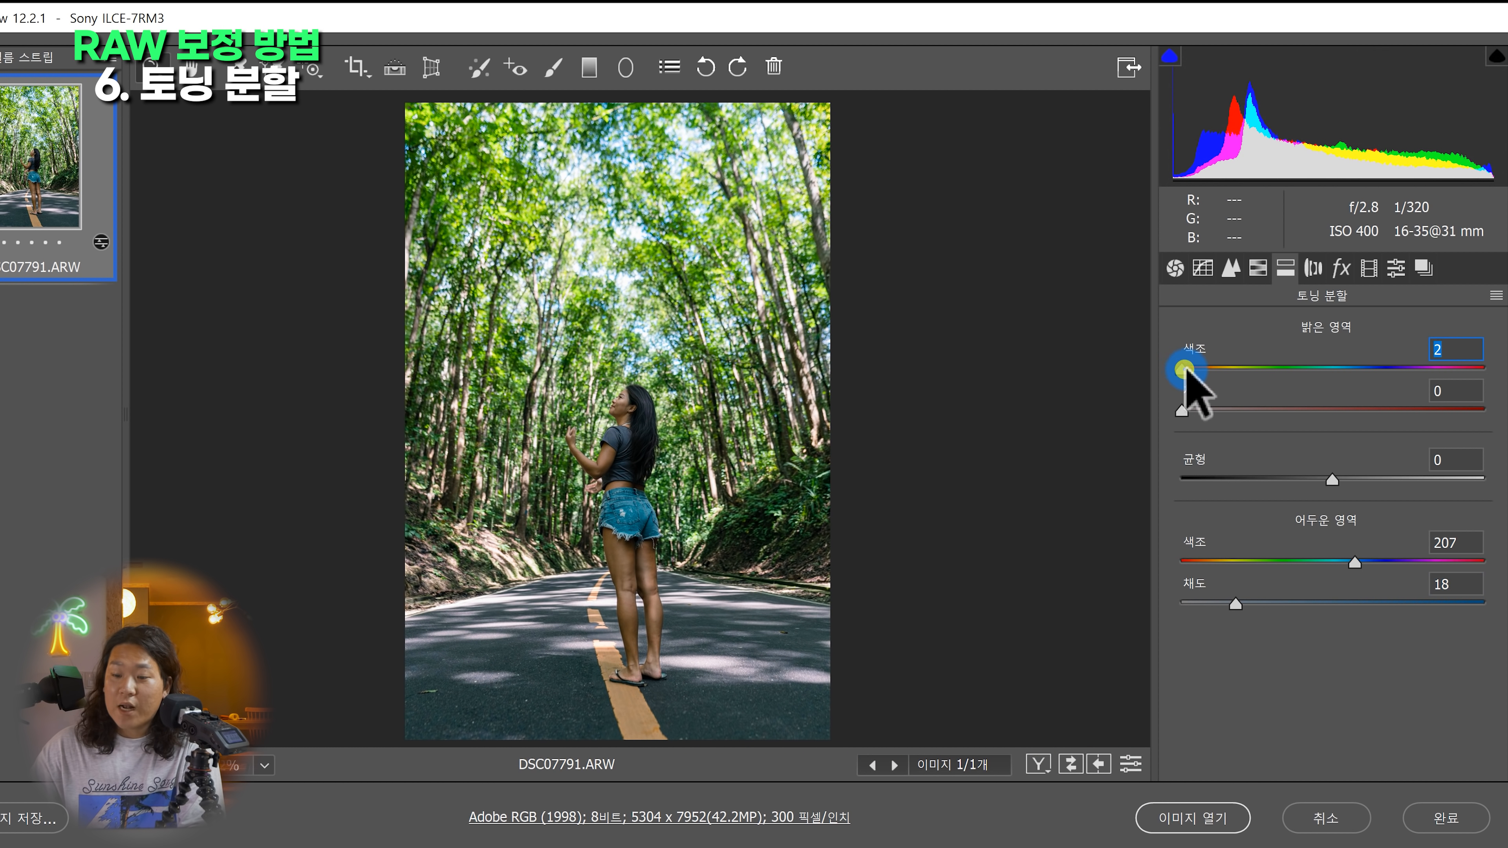
pyautogui.click(1174, 409)
pyautogui.moveTo(1195, 369); pyautogui.dragTo(1219, 411)
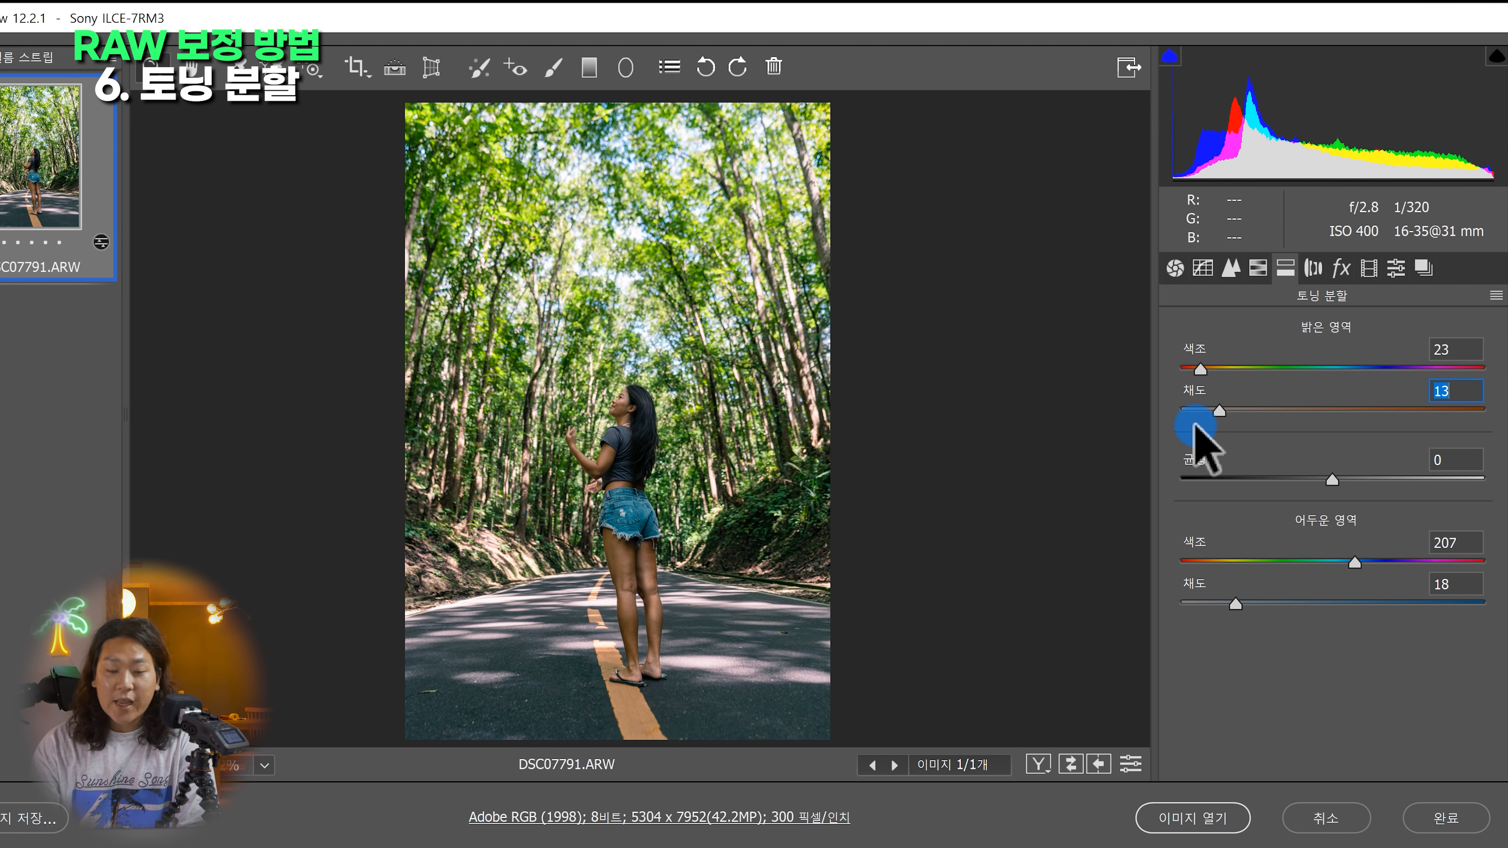
pyautogui.hotkey('ctrl', 'alt', 'p')
pyautogui.hotkey('ctrl', 'alt', 'p')
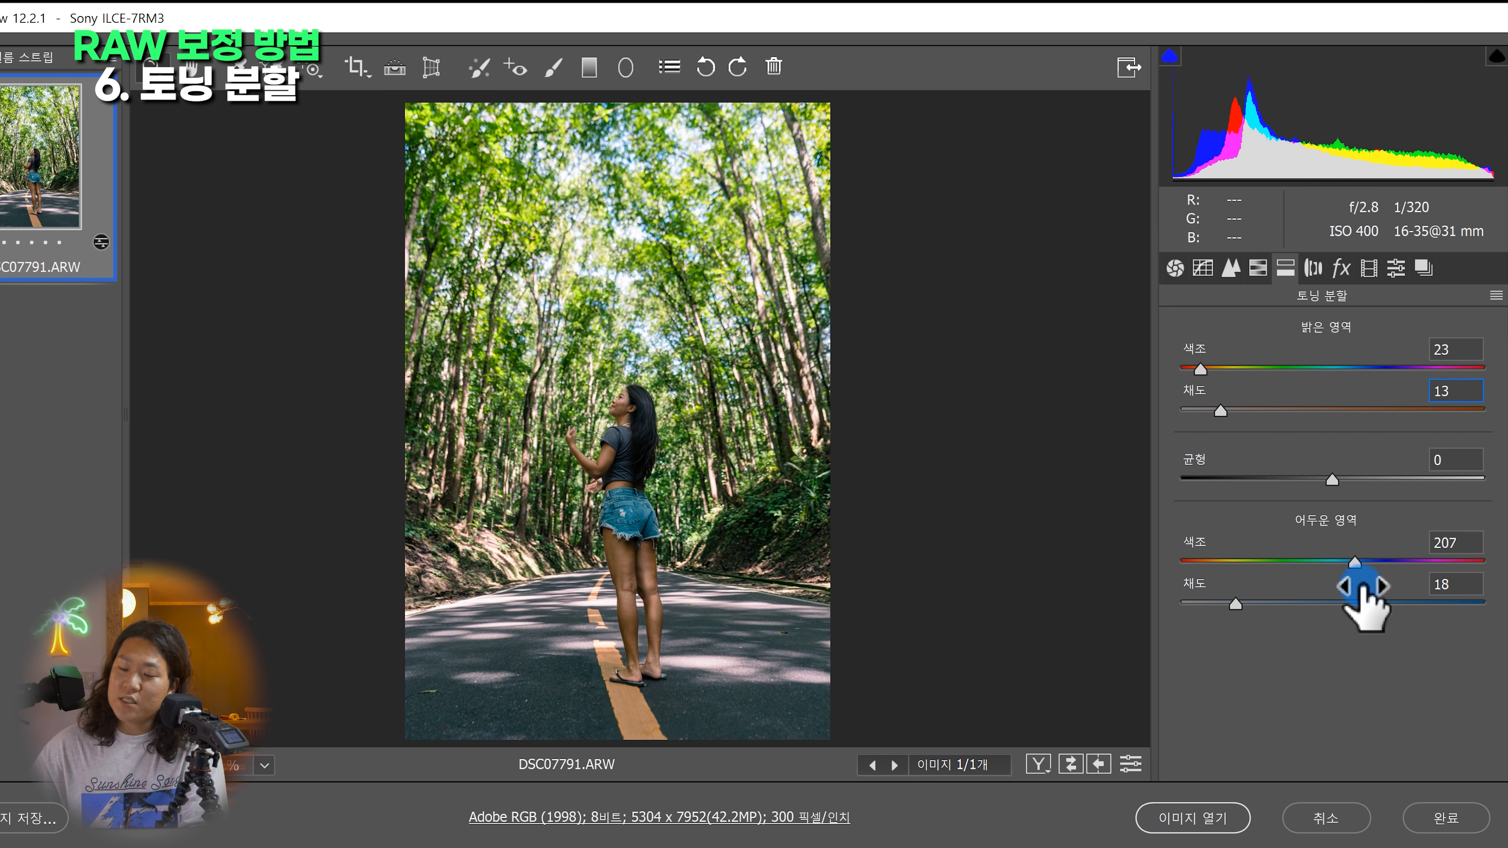
# Try shifting the split toning balance (균형) towards the shadows, undo it, and return all split toning values to 0
pyautogui.moveTo(1334, 478); pyautogui.dragTo(1297, 479)
pyautogui.hotkey('ctrl', 'z')
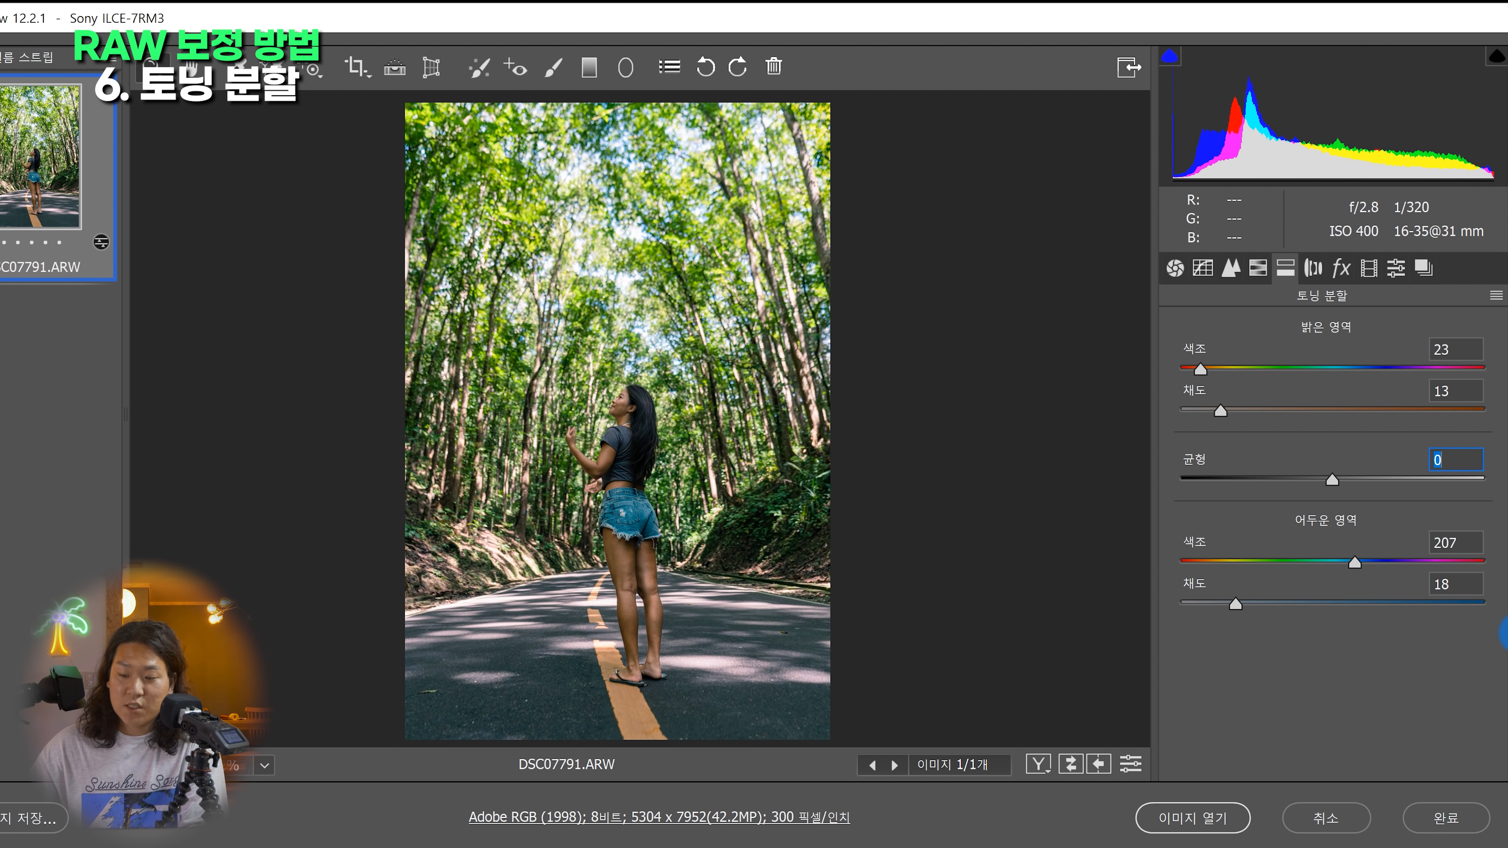
pyautogui.press('p')
pyautogui.press('p')
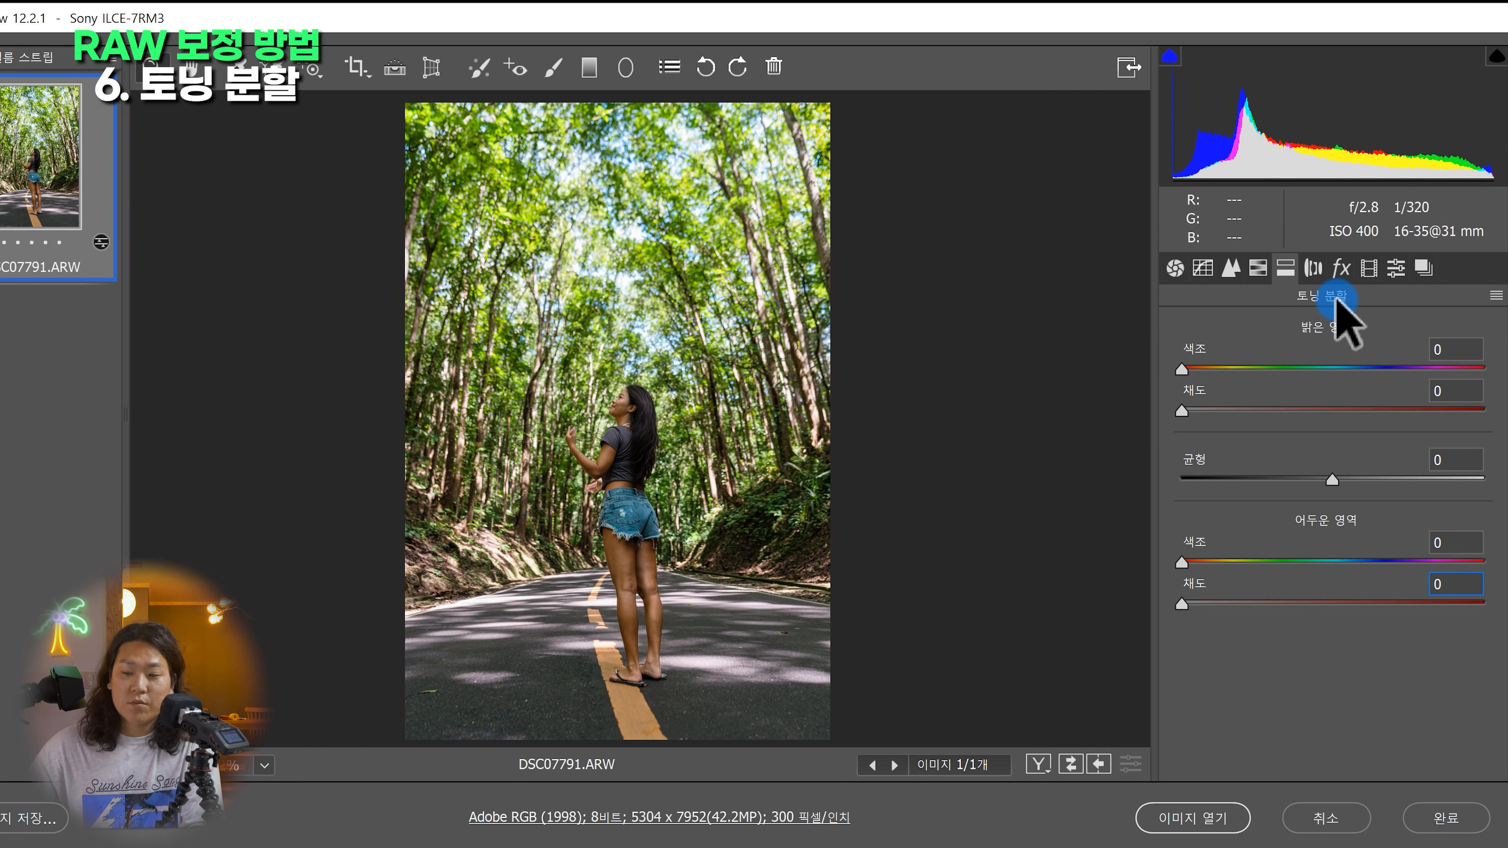
# Inspect the photo for colour fringing and try raising the green defringe amount (녹색의 비율) in the manual lens corrections on a green-fringed edge
pyautogui.click(1315, 268)
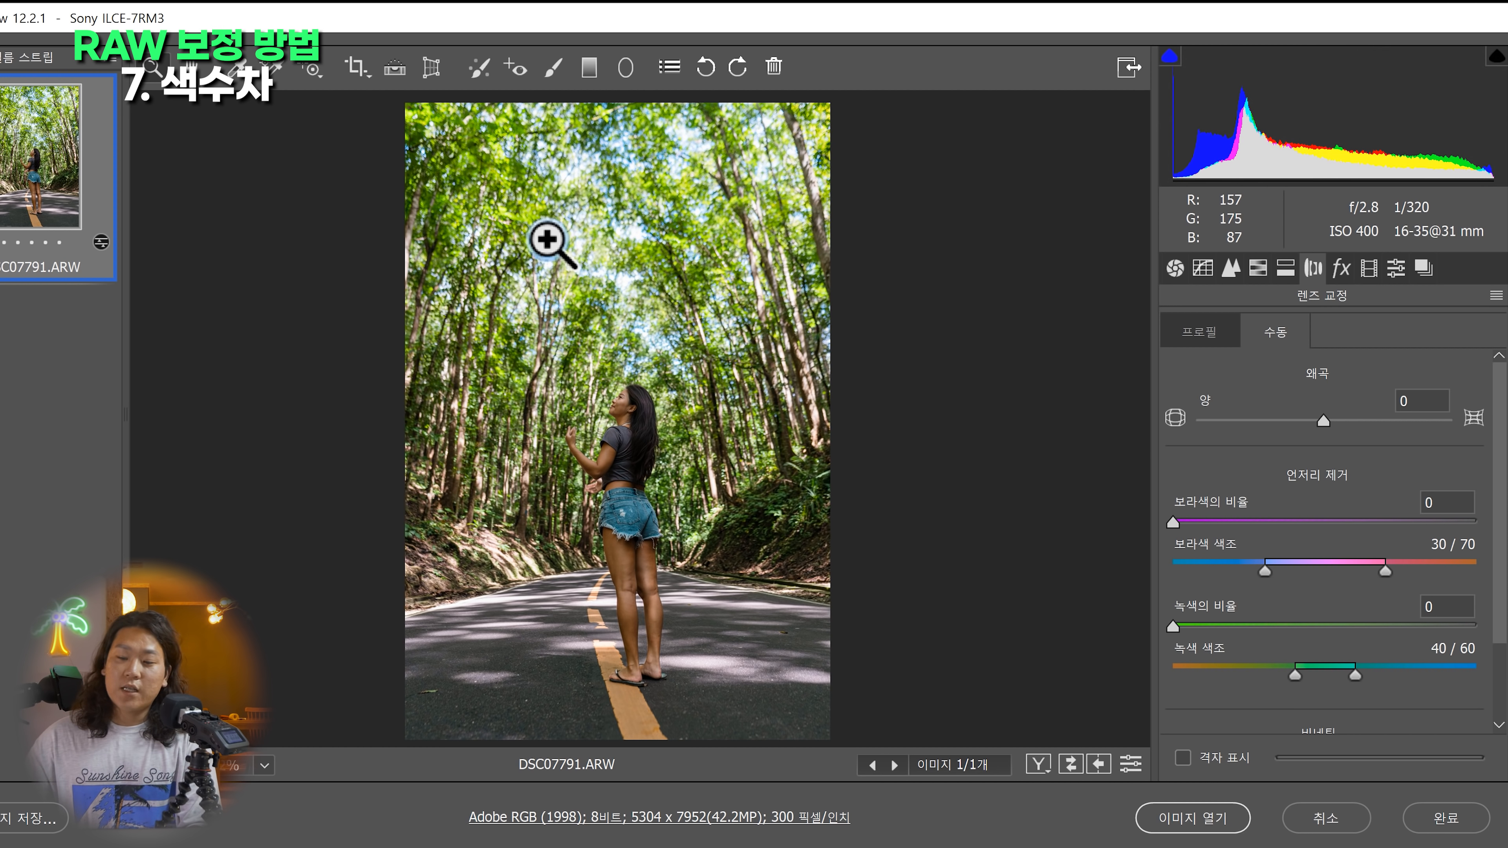
pyautogui.click(556, 255)
pyautogui.moveTo(709, 230); pyautogui.dragTo(751, 531)
pyautogui.scroll(-12, 700, 530)
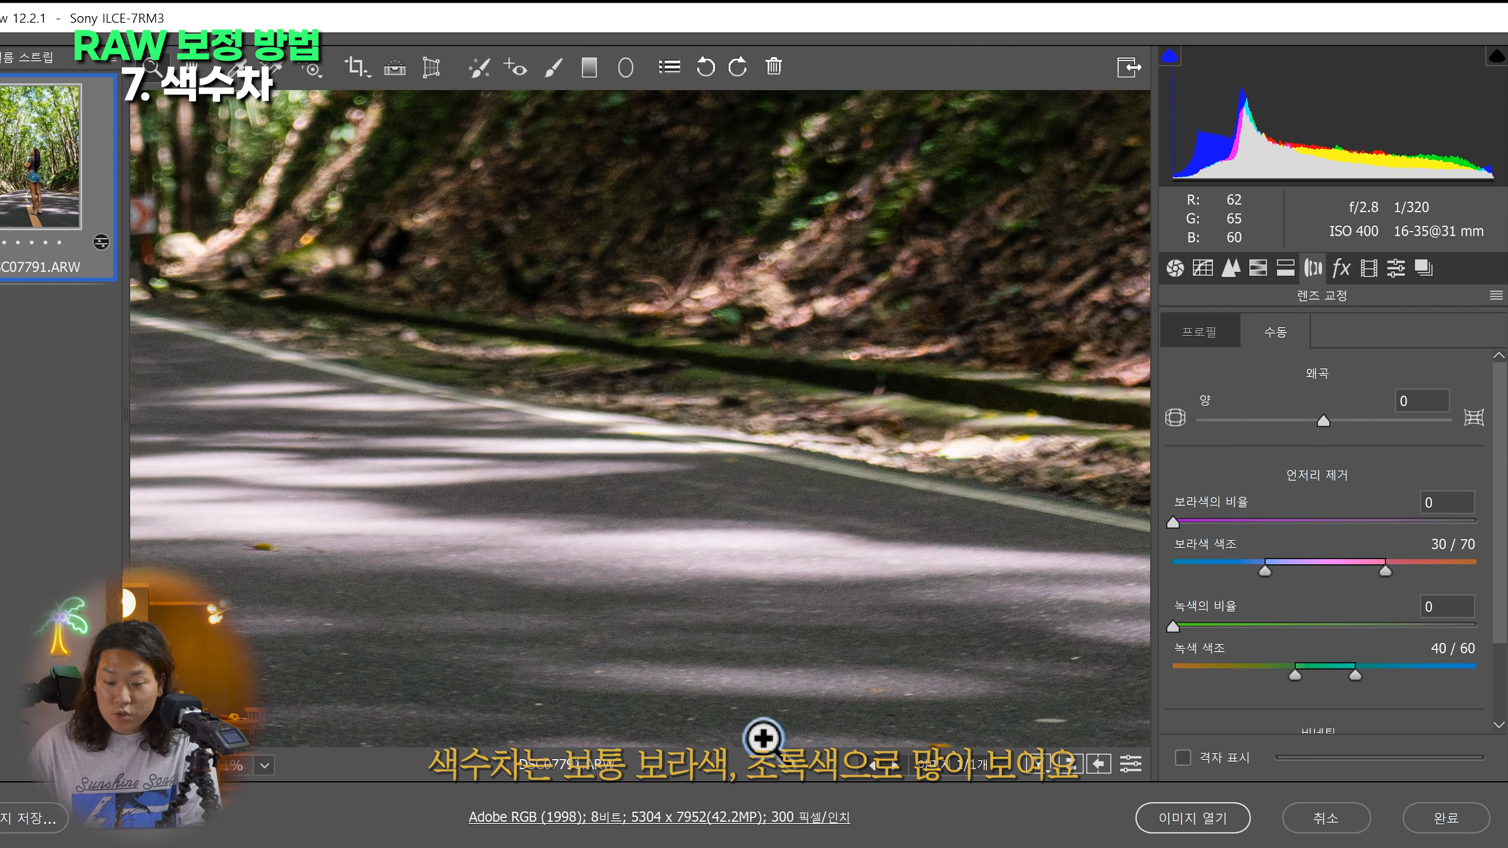
pyautogui.moveTo(303, 407); pyautogui.dragTo(651, 214)
pyautogui.scroll(15, 651, 214)
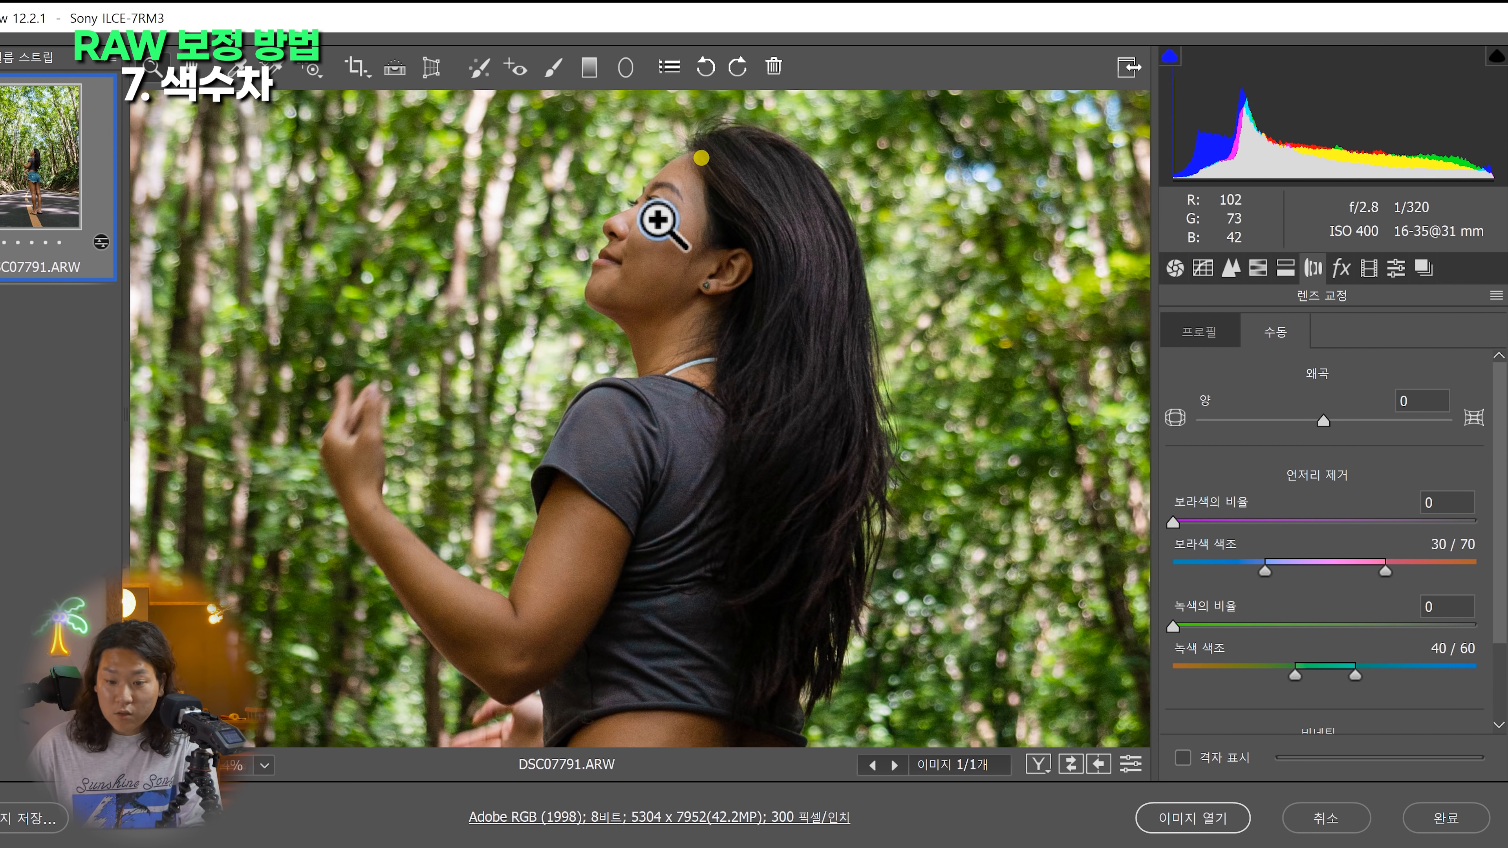
pyautogui.click(659, 220)
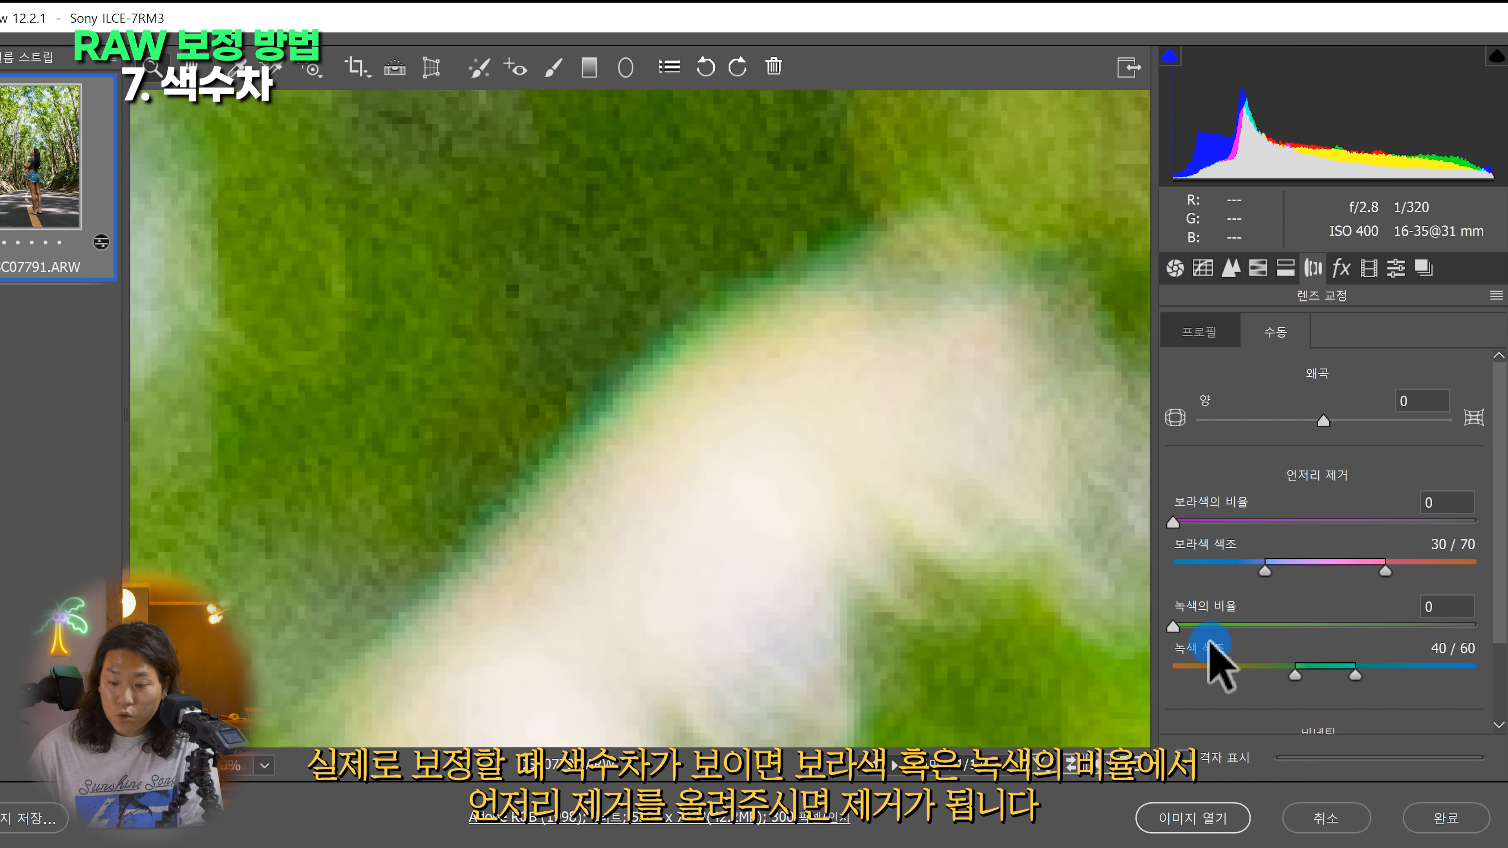
pyautogui.moveTo(1173, 625); pyautogui.dragTo(1498, 618)
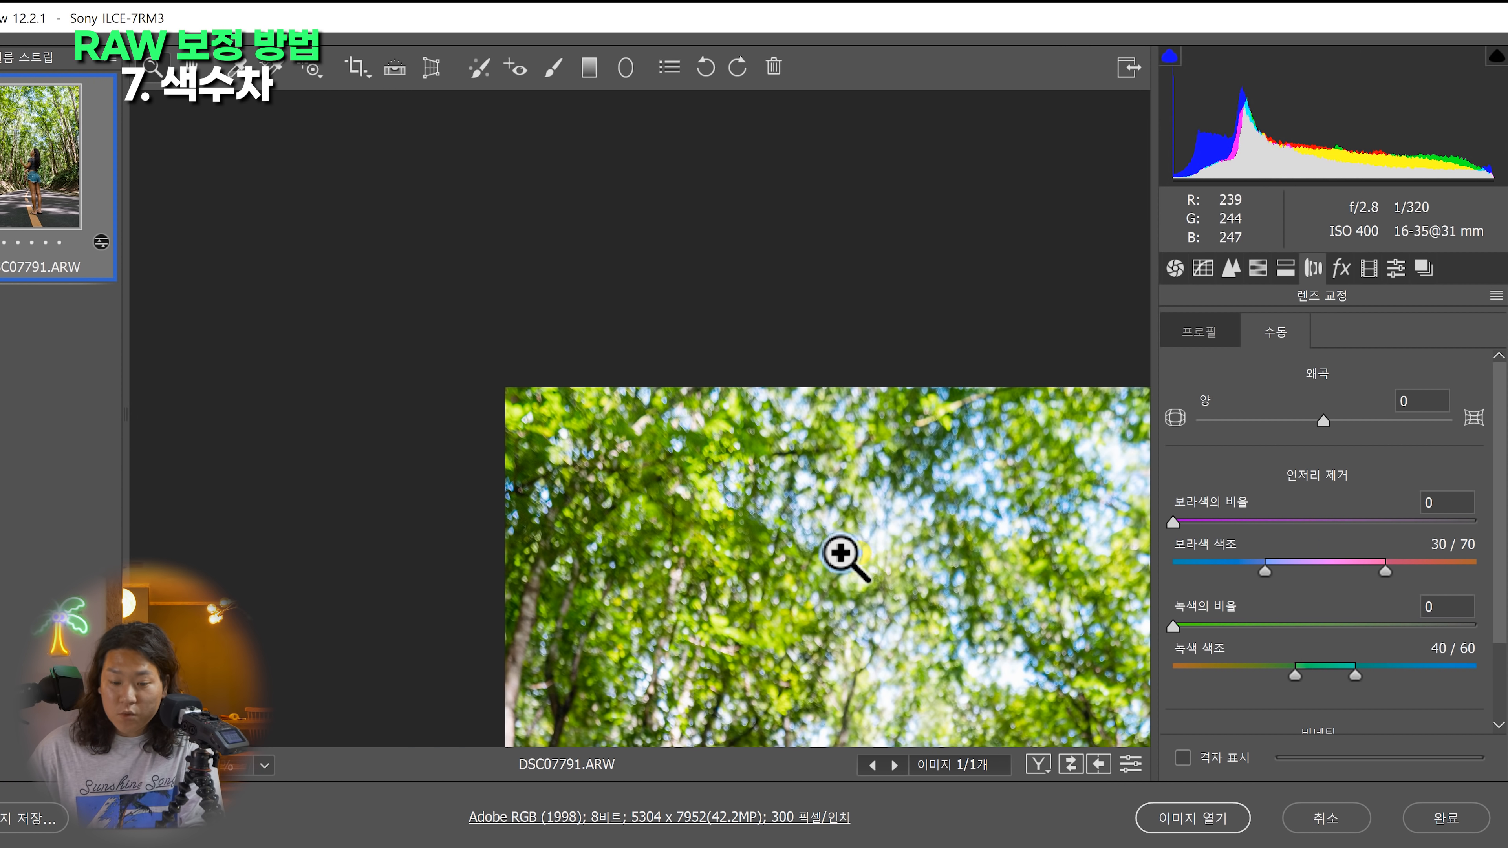
# Set the purple defringe hue range (보라색 색조) to 0 / 40, try raising the purple amount on the blue highlights, and return it to 0
pyautogui.scroll(-6, 840, 553)
pyautogui.scroll(6, 689, 516)
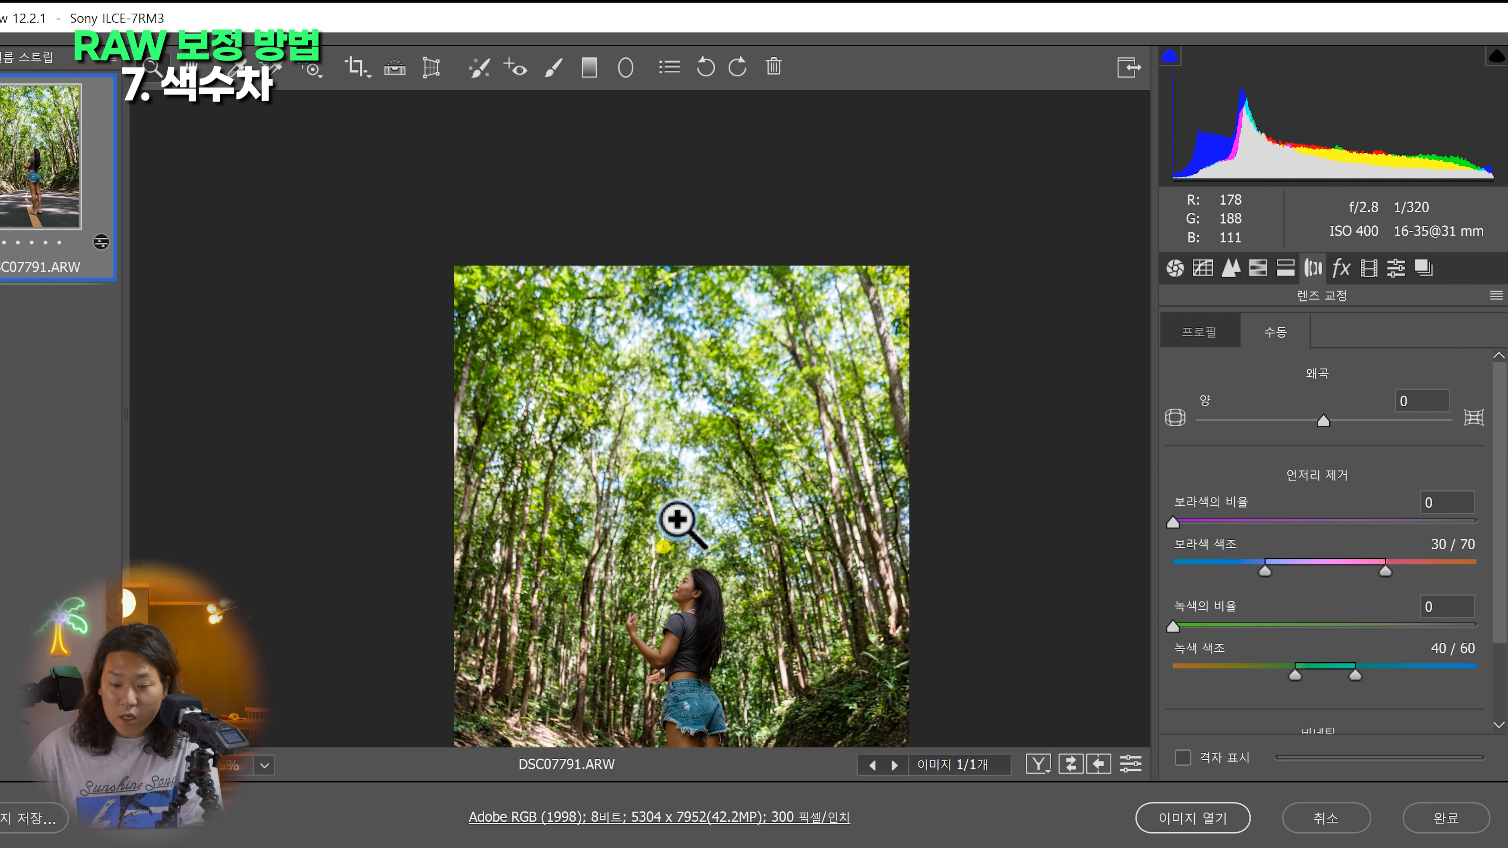
pyautogui.scroll(5, 775, 477)
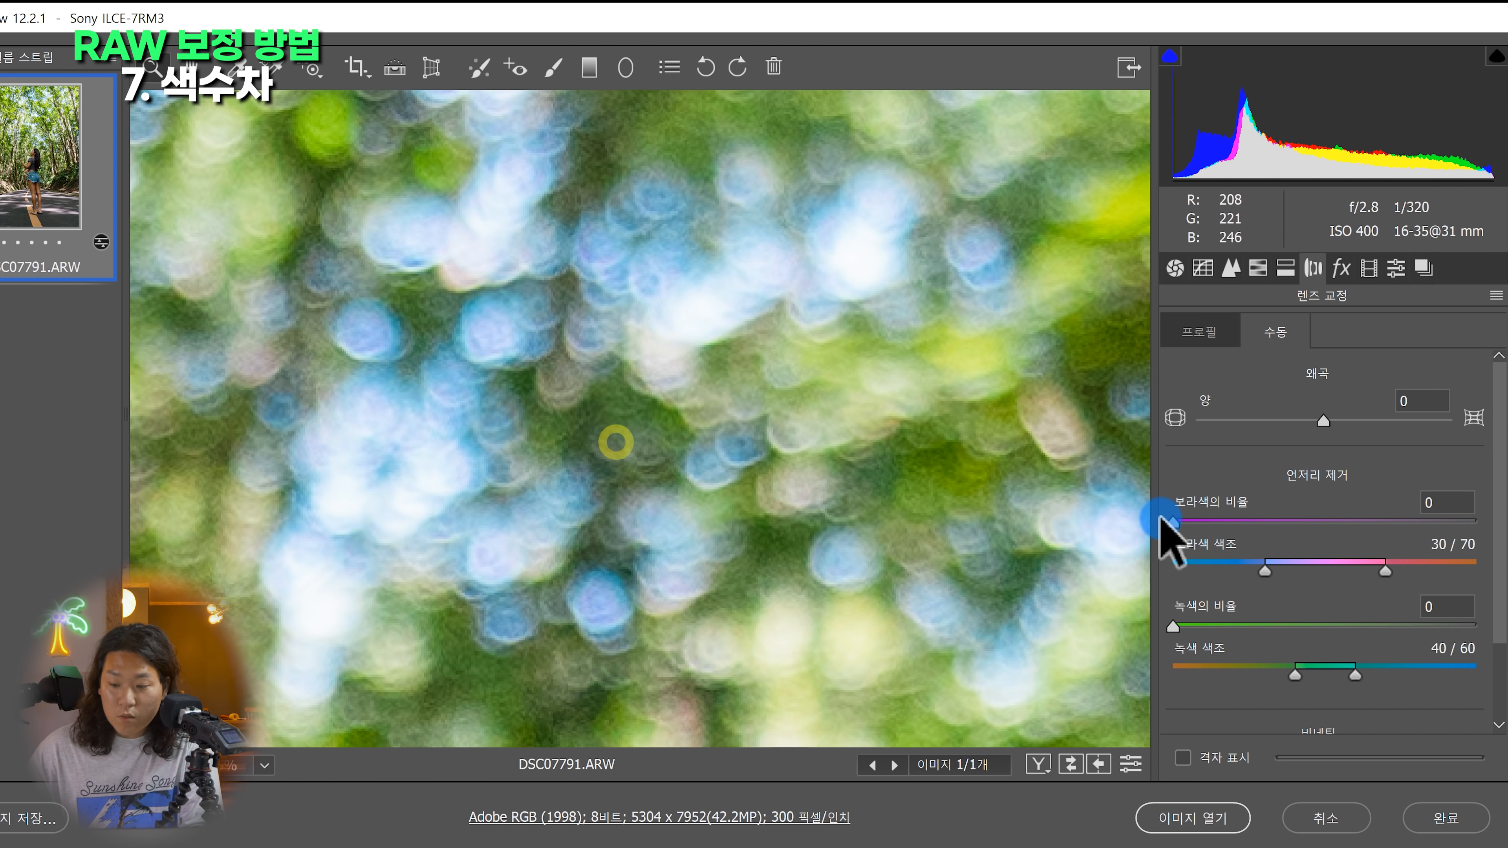
pyautogui.moveTo(1173, 521); pyautogui.dragTo(1325, 523)
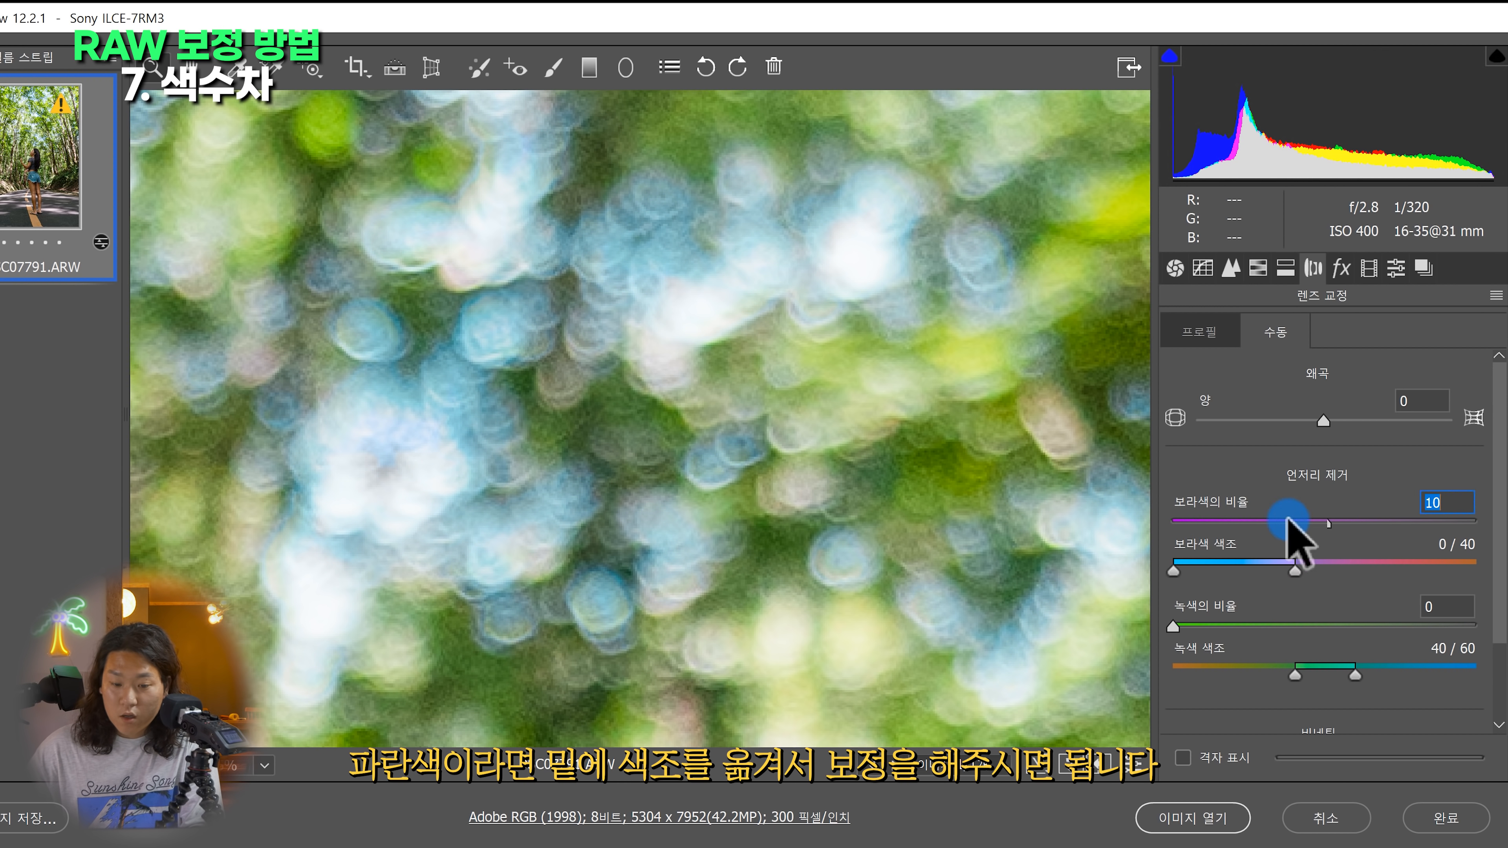
pyautogui.moveTo(1182, 522); pyautogui.dragTo(1173, 523)
pyautogui.scroll(-8, 700, 448)
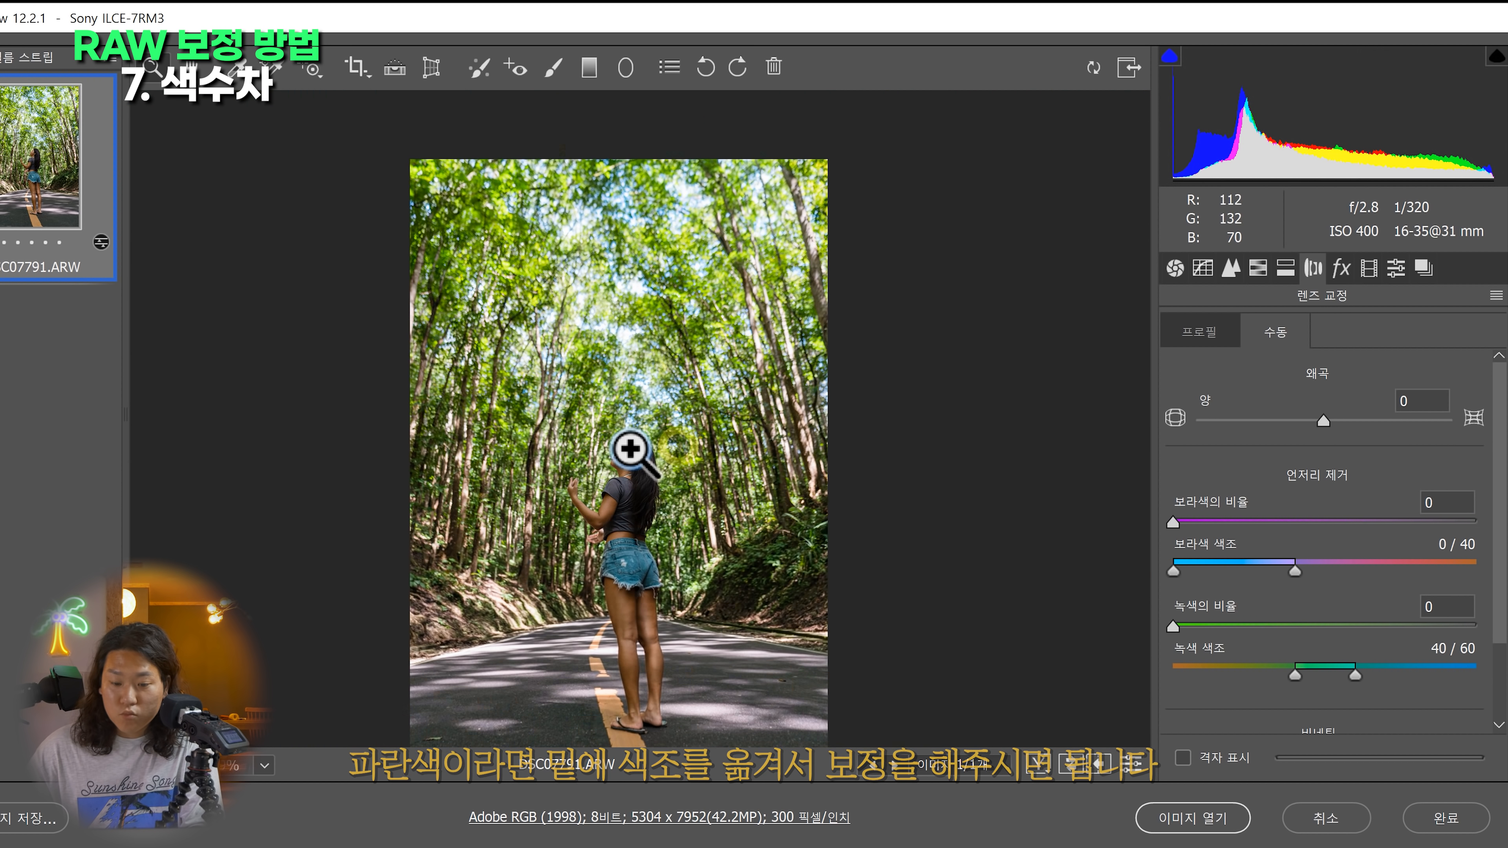
pyautogui.scroll(8, 639, 580)
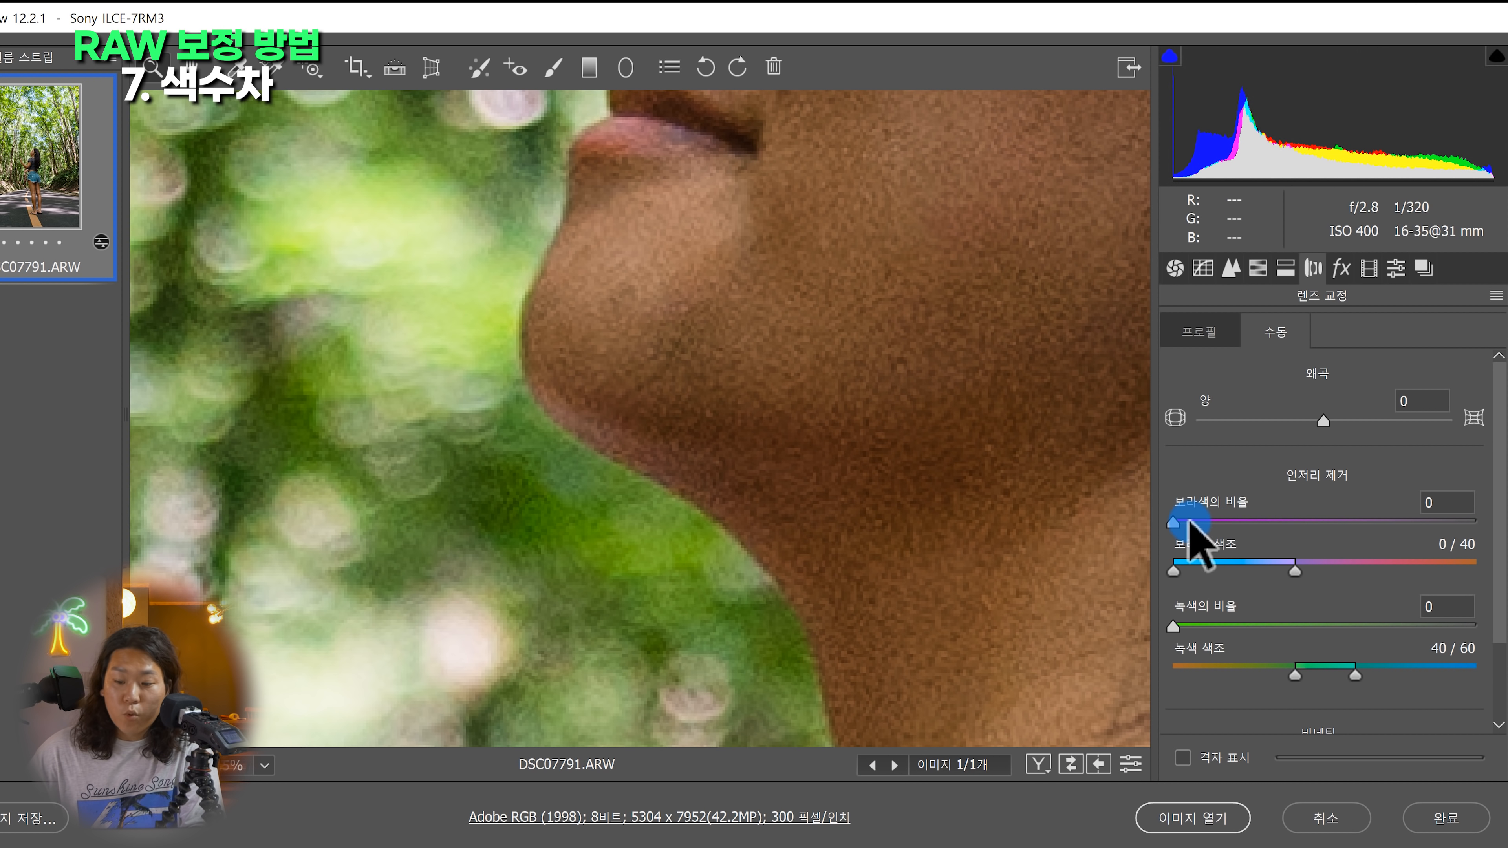
# Set the purple defringe hue range (보라색 색조) to 25 / 65 and the purple amount (보라색의 비율) to 11
pyautogui.moveTo(1285, 570); pyautogui.dragTo(1336, 581)
pyautogui.moveTo(1173, 522); pyautogui.dragTo(1313, 526)
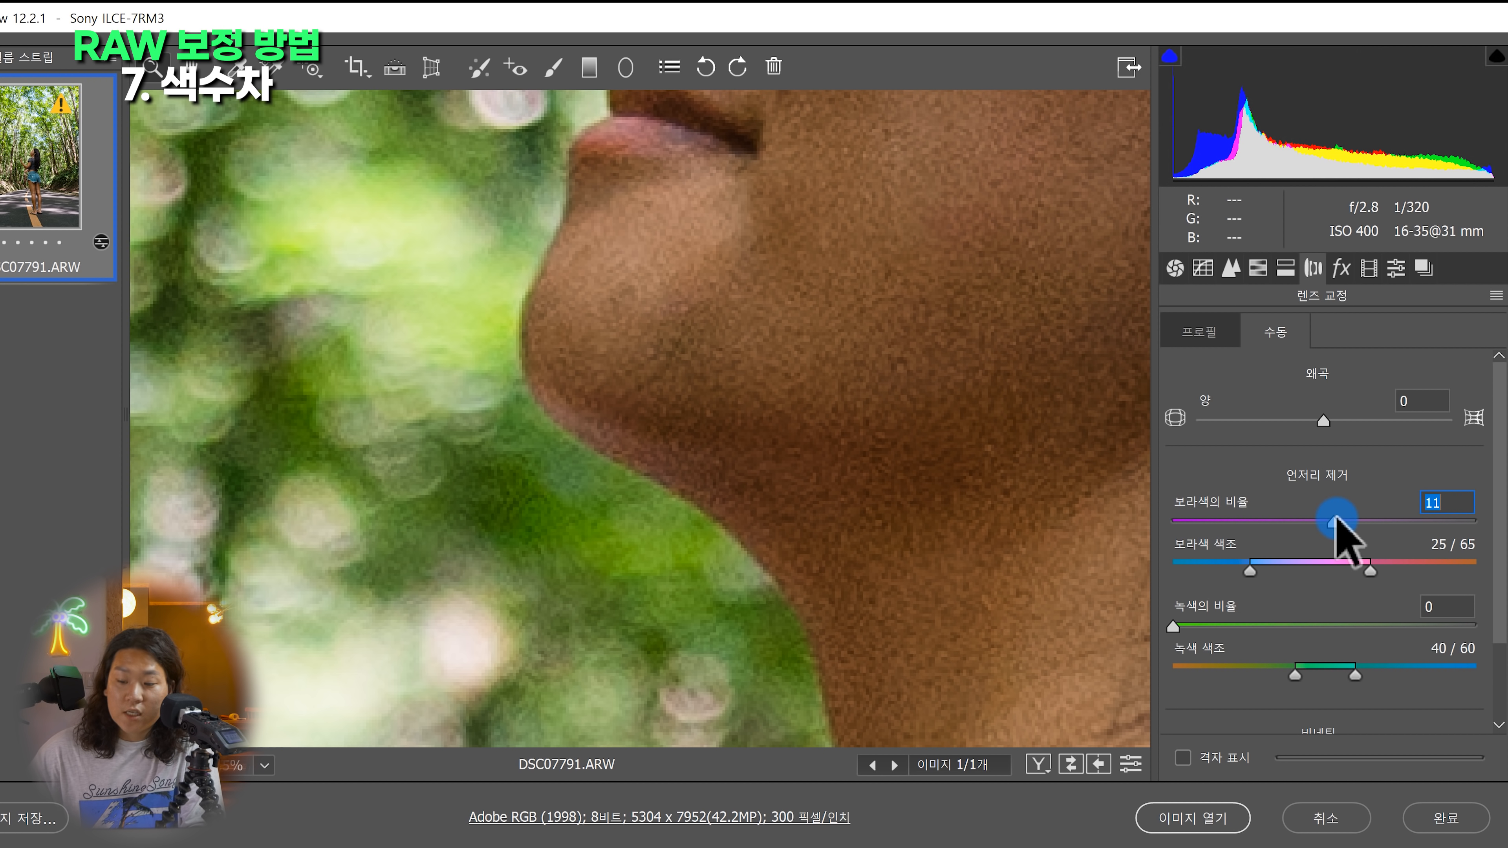
# Try a lens distortion amount (왜곡) of +30 on the whole photo and return it to 0
pyautogui.scroll(-8, 645, 404)
pyautogui.moveTo(1322, 418); pyautogui.dragTo(1360, 422)
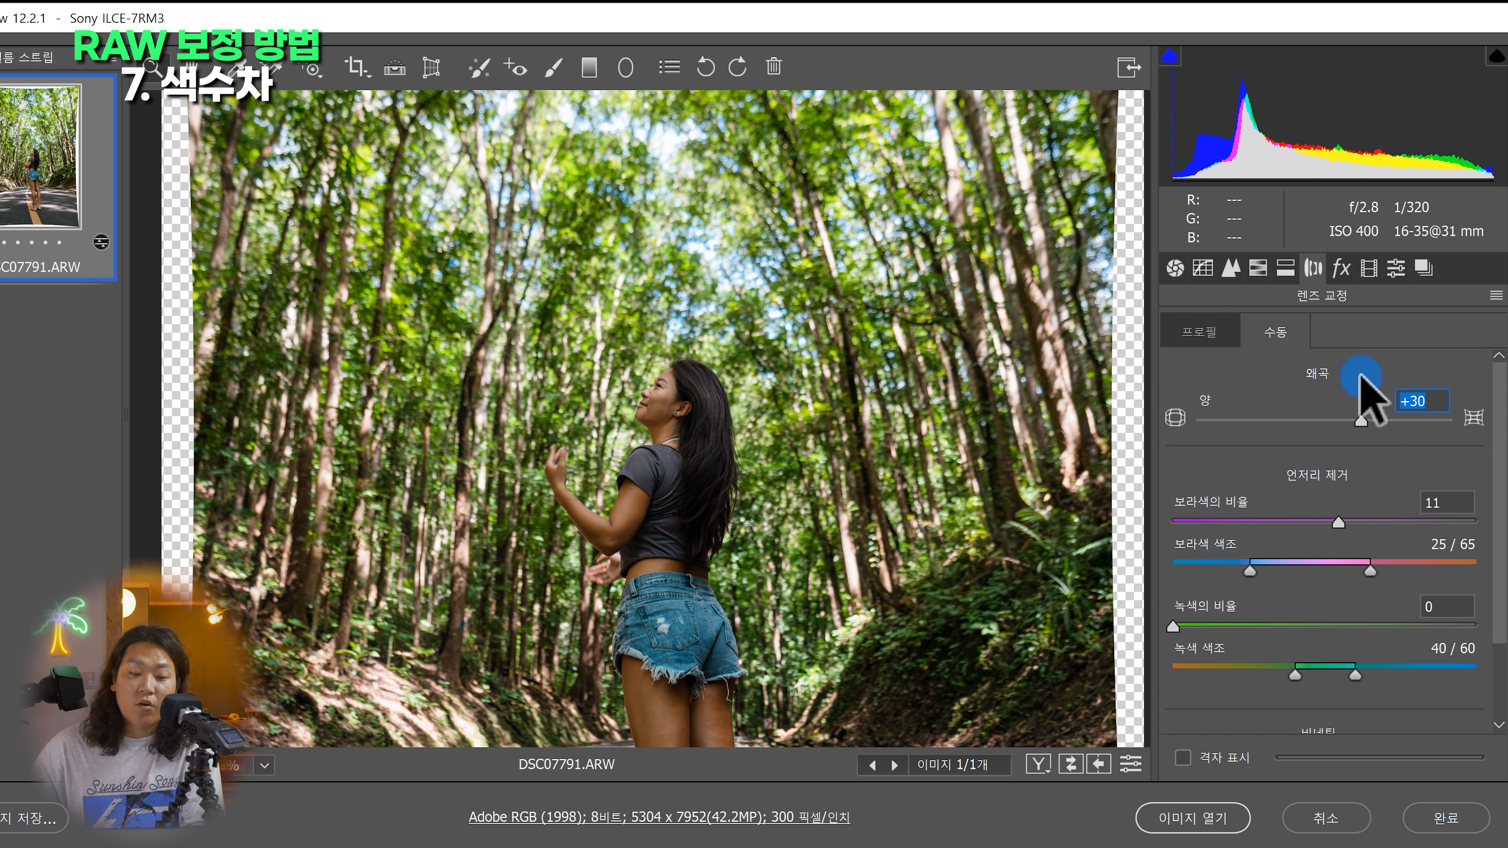
pyautogui.write('0')
pyautogui.press('Return')
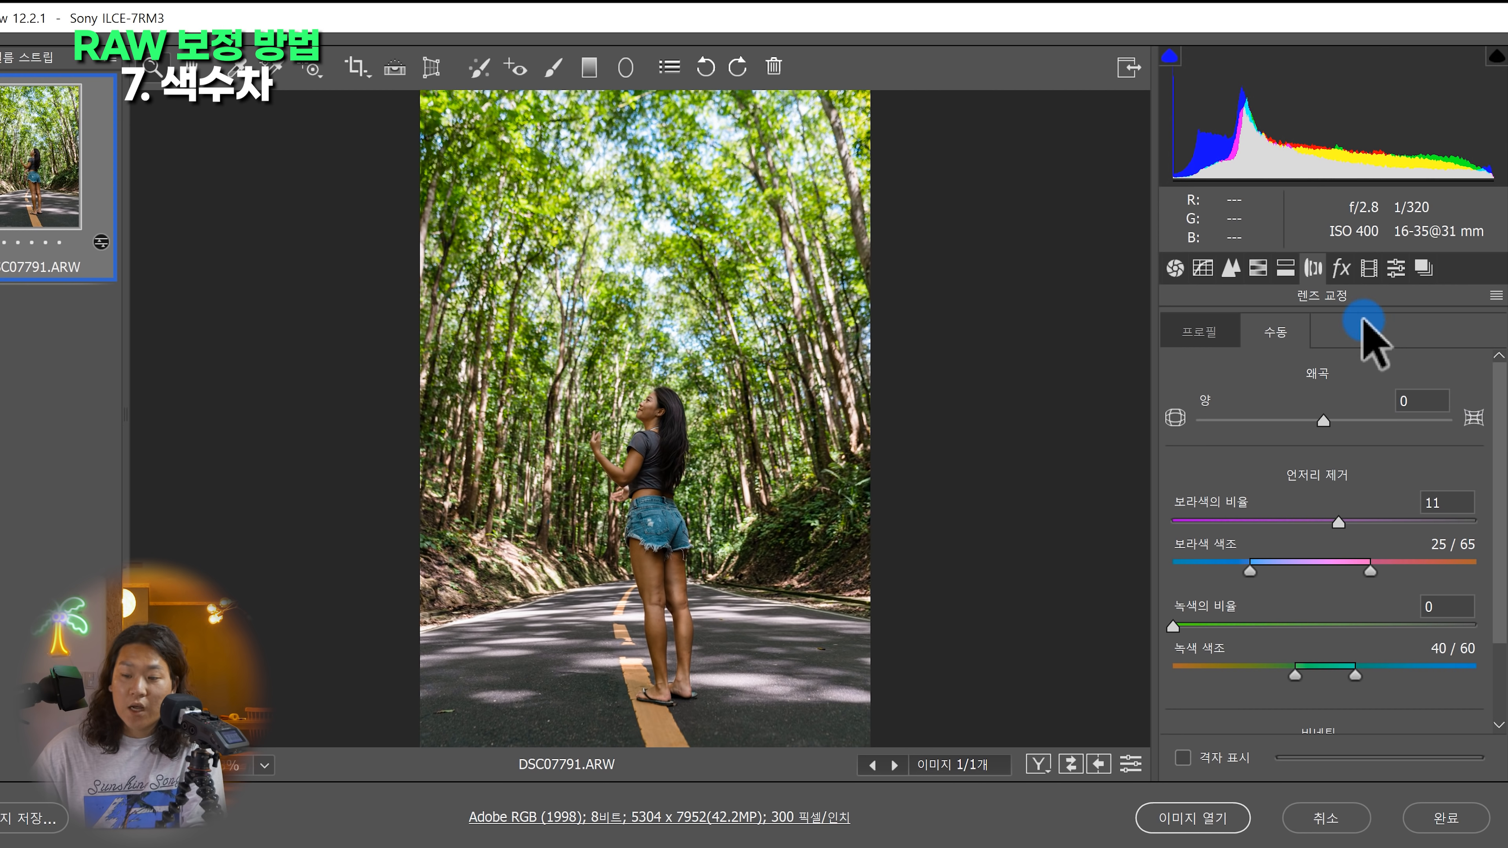
# Try a grain amount (그레인) of 82, inspect it on the woman's face, and return the amount to 0
pyautogui.click(1340, 268)
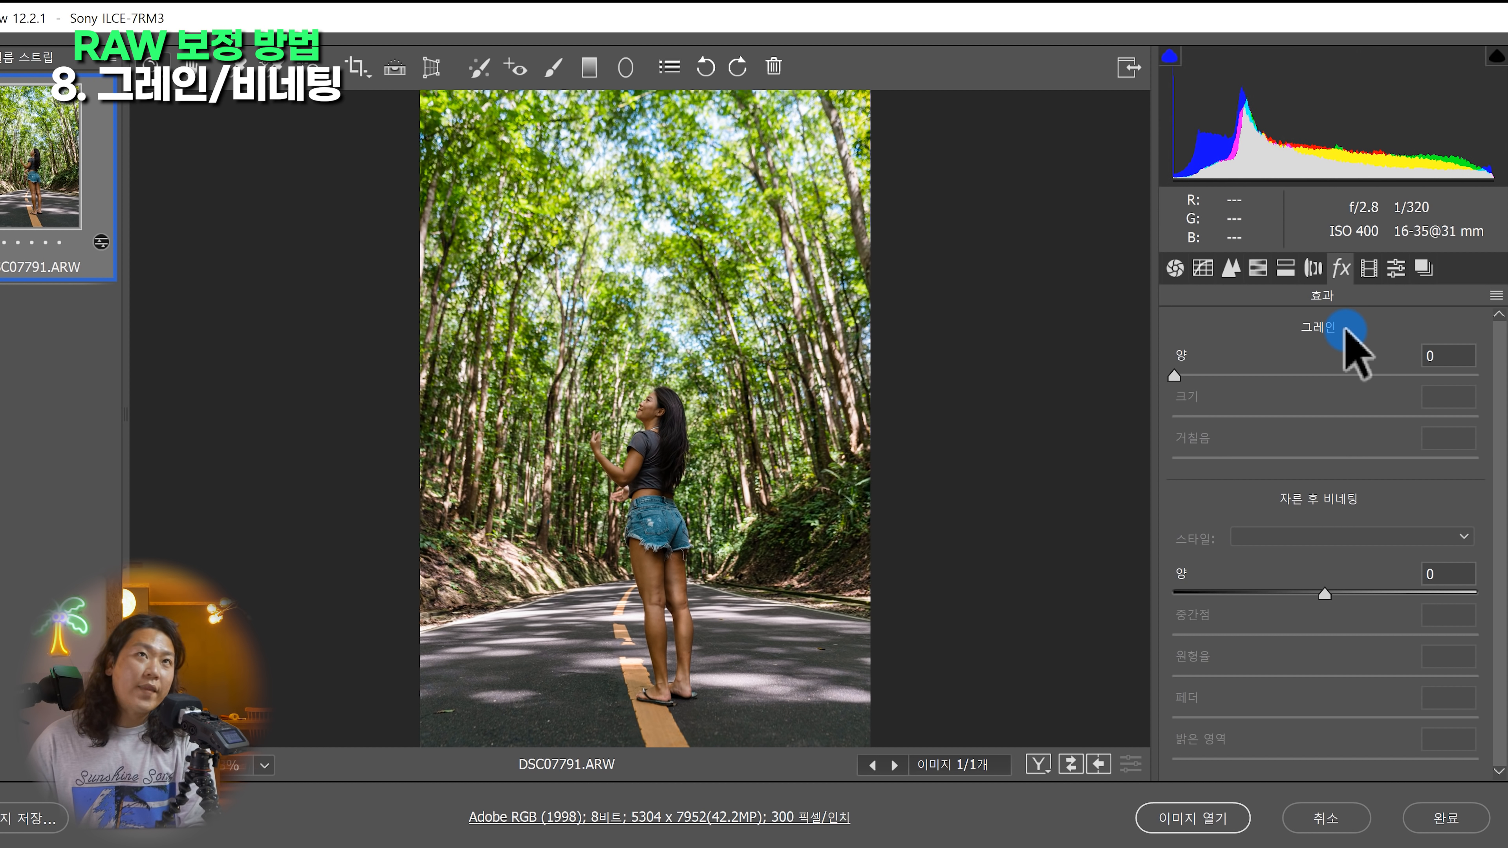
pyautogui.moveTo(1173, 377); pyautogui.dragTo(1421, 377)
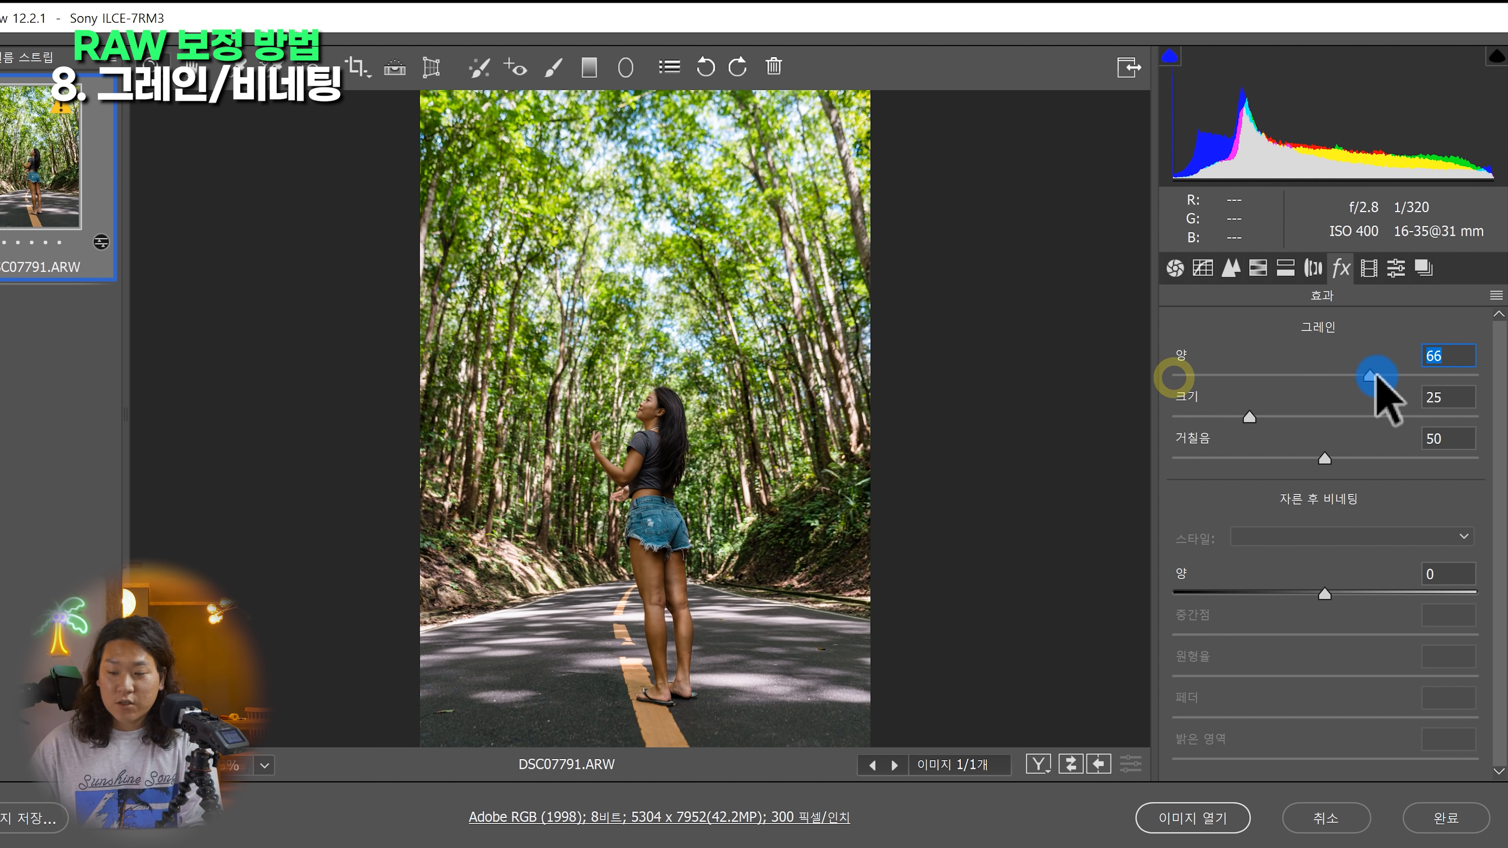
pyautogui.click(739, 434)
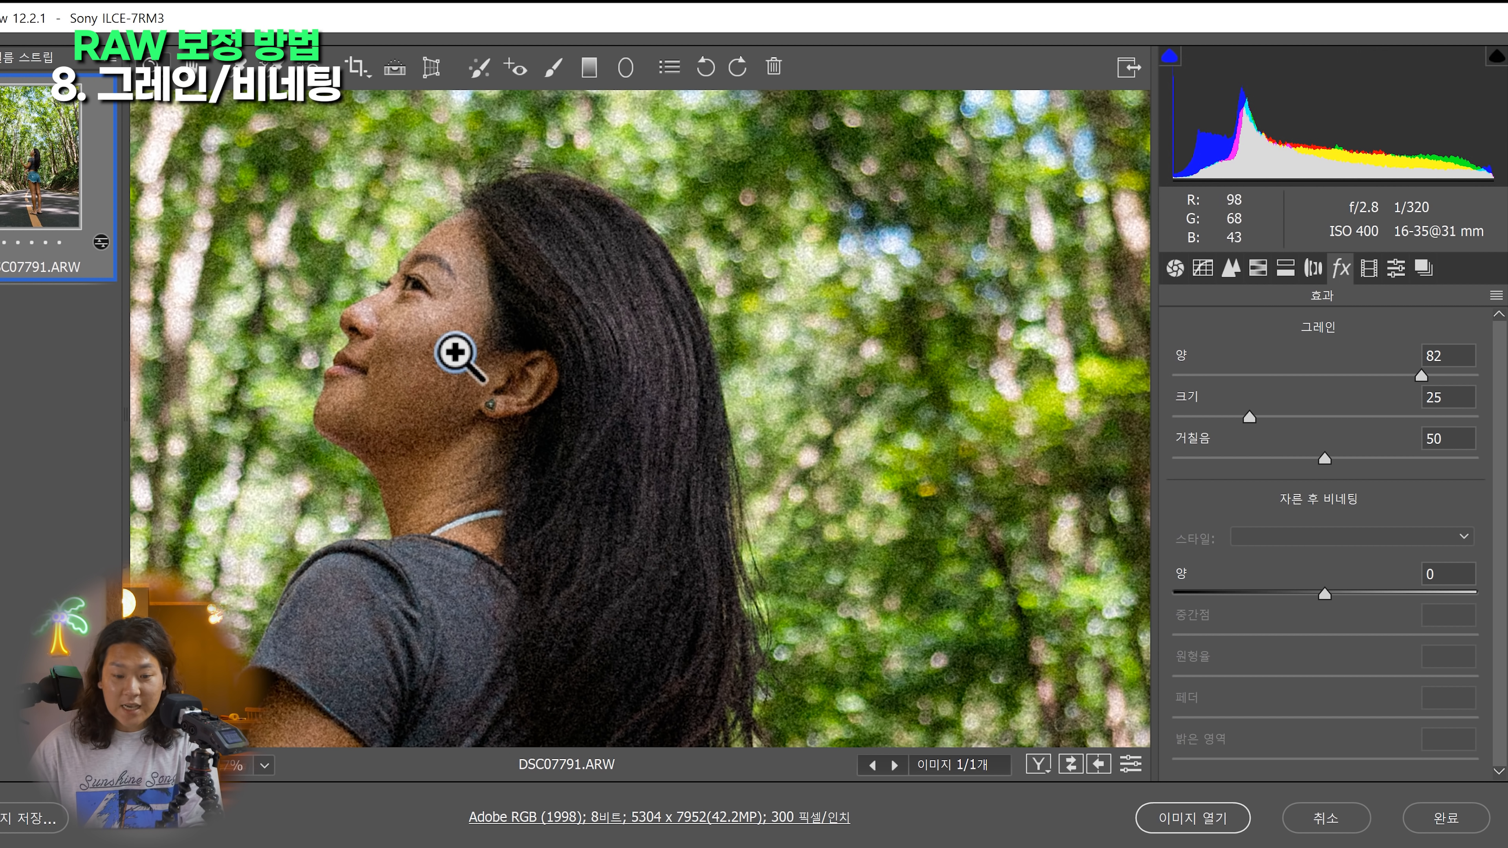
pyautogui.moveTo(1456, 356); pyautogui.dragTo(1416, 360)
pyautogui.write('0')
# Try a dark post-crop vignette (자른 후 비네팅) with a strongly negative amount and adjust its midpoint (중간점)
pyautogui.moveTo(1324, 593); pyautogui.dragTo(1286, 592)
pyautogui.moveTo(823, 380); pyautogui.dragTo(701, 404)
pyautogui.moveTo(1289, 592); pyautogui.dragTo(1214, 593)
pyautogui.moveTo(1325, 634); pyautogui.dragTo(1322, 670)
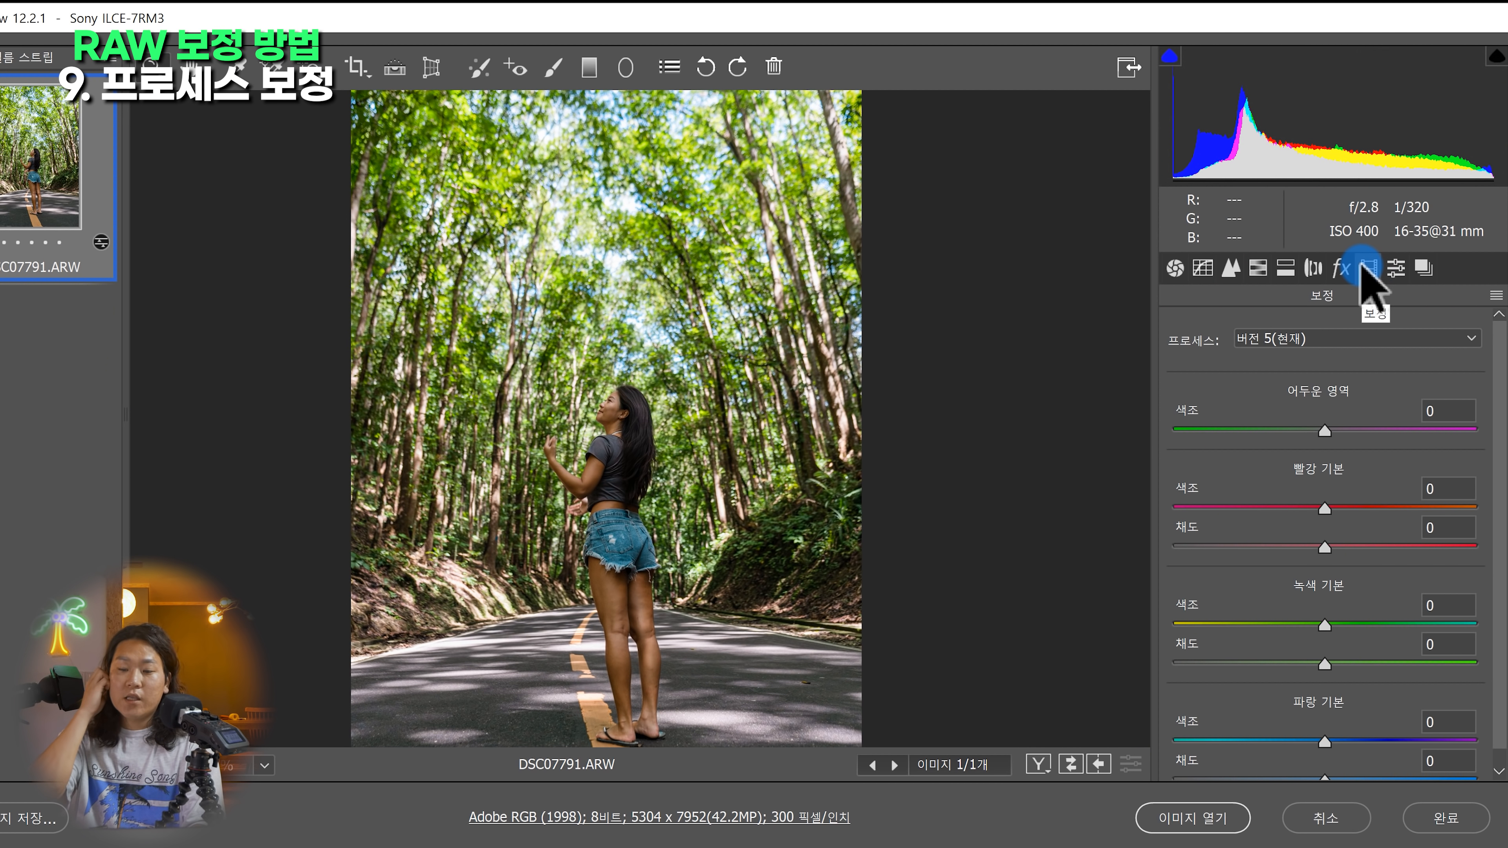
# Try shifting the calibration's green primary hue (녹색 기본) towards yellow, set it to +100, and inspect the skin and foliage
pyautogui.scroll(-2, 1339, 590)
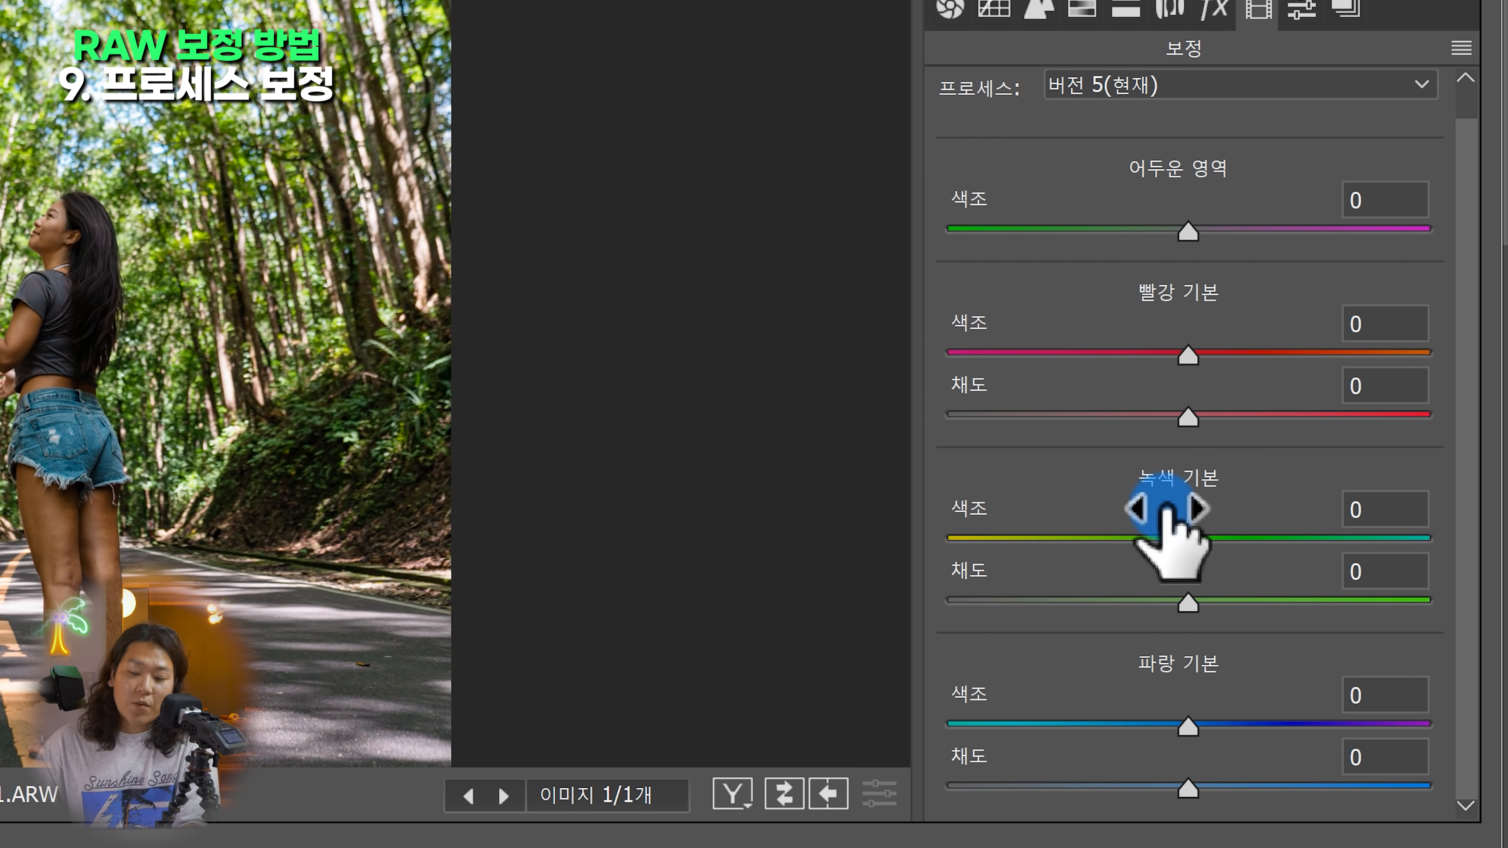
pyautogui.click(1188, 540)
pyautogui.moveTo(1308, 651); pyautogui.dragTo(1199, 650)
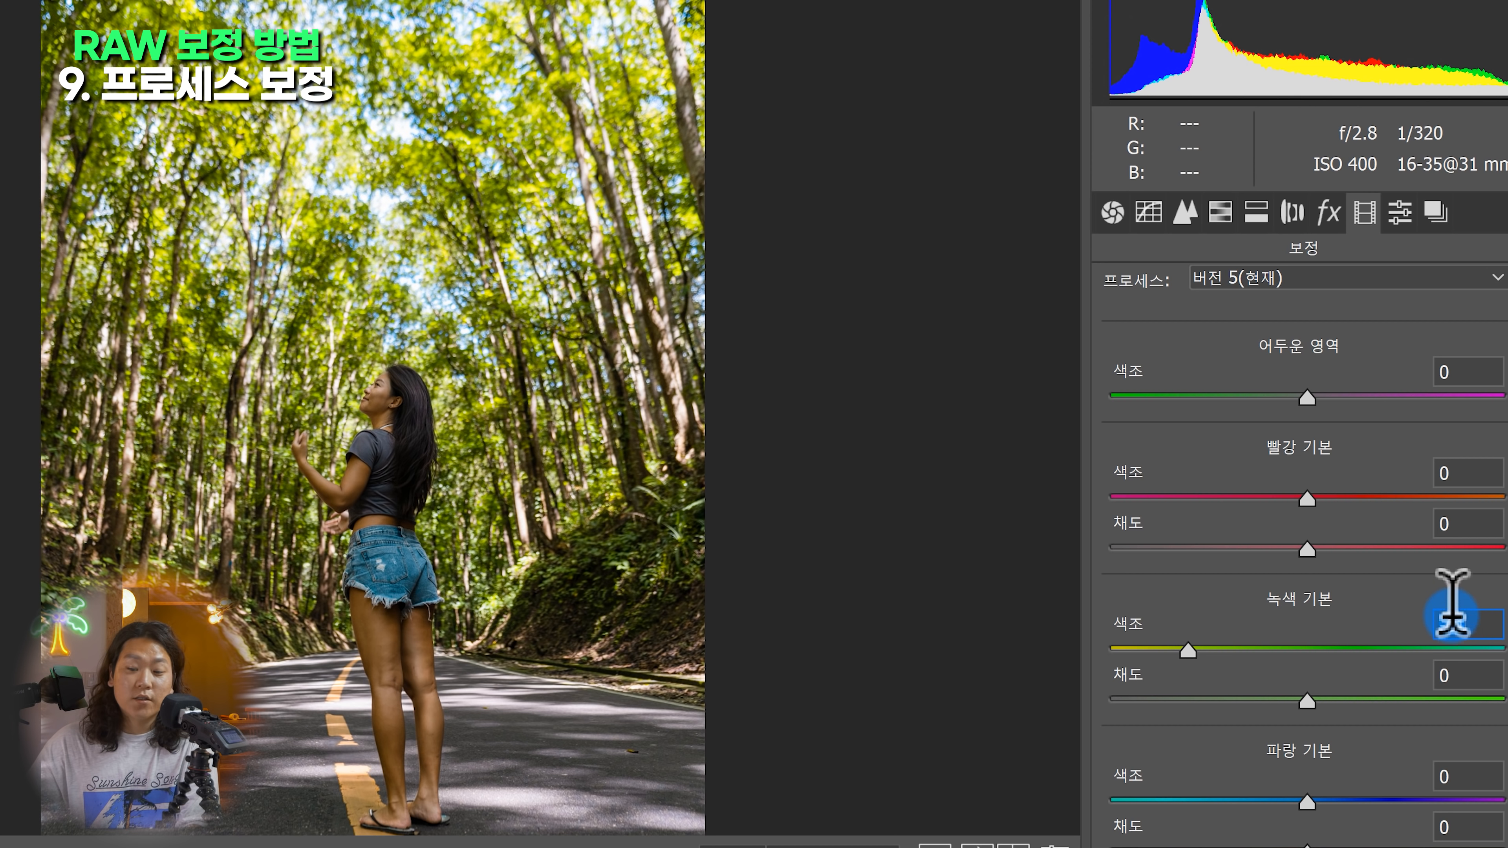
pyautogui.moveTo(1189, 647); pyautogui.dragTo(1498, 652)
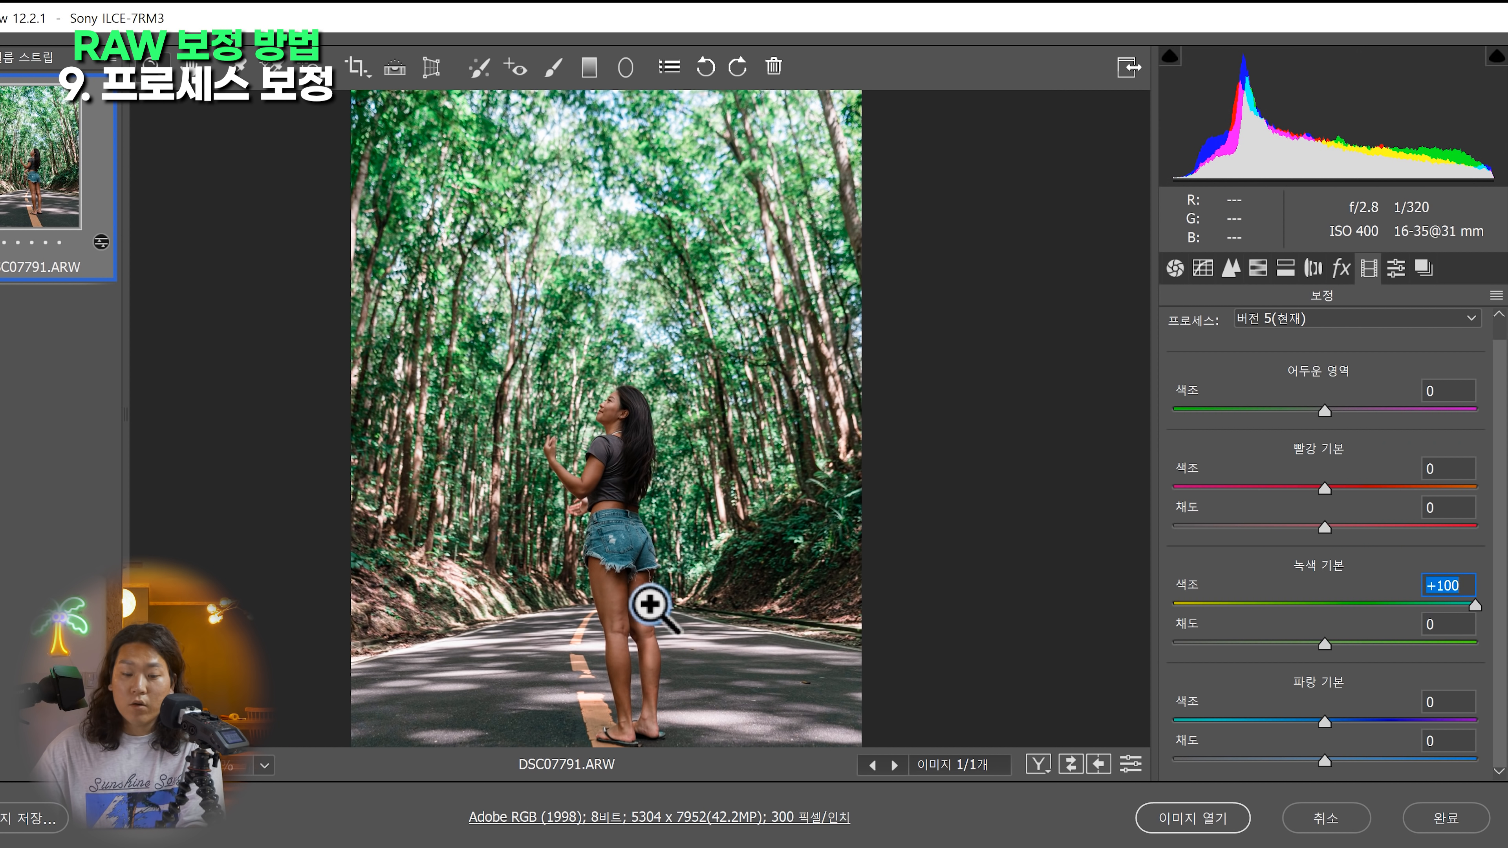
pyautogui.scroll(4, 653, 624)
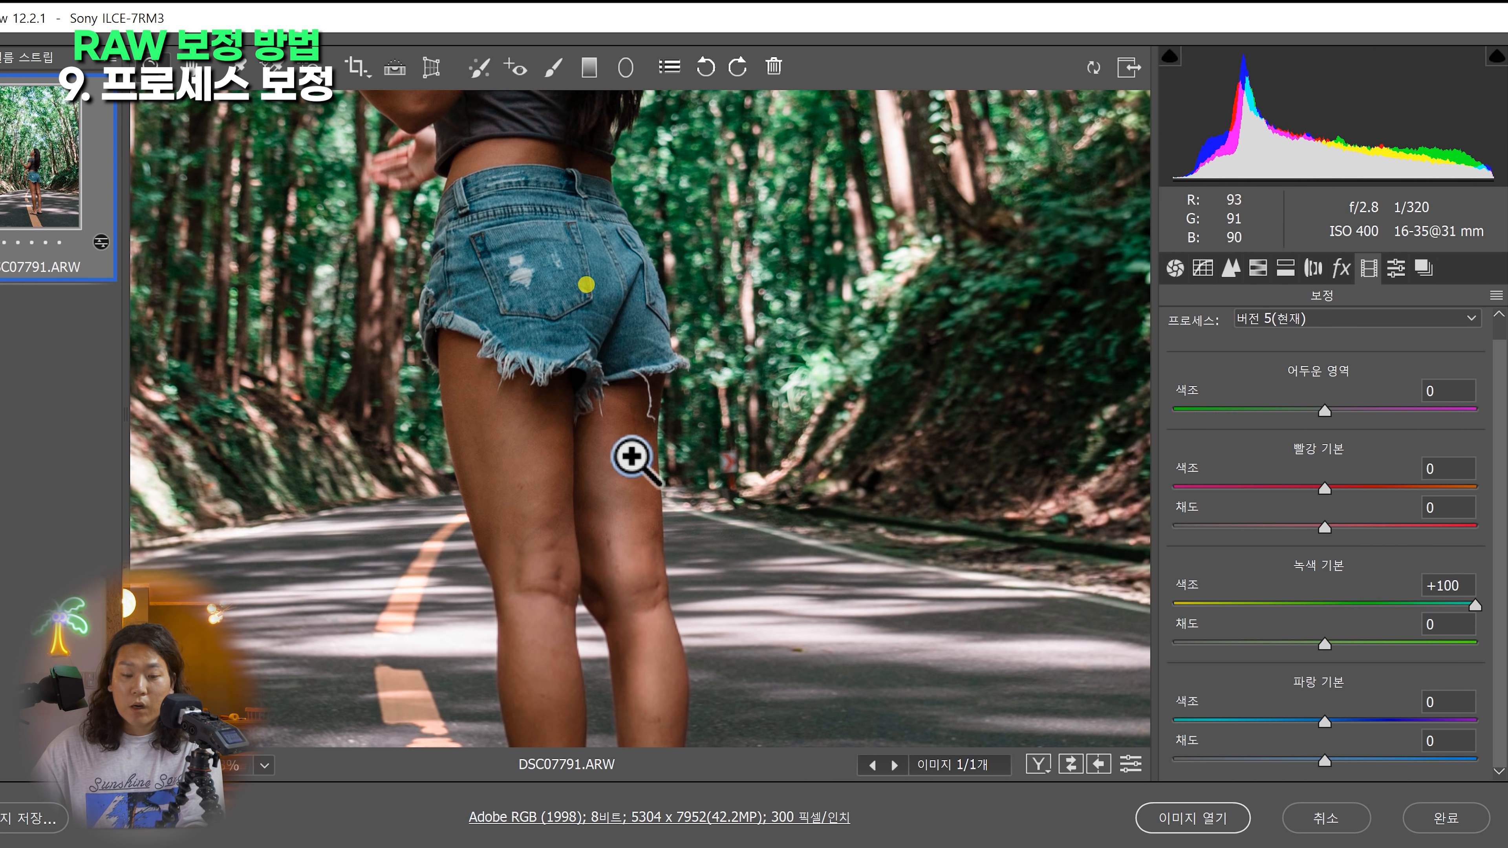
pyautogui.scroll(-3, 557, 394)
pyautogui.click(573, 284)
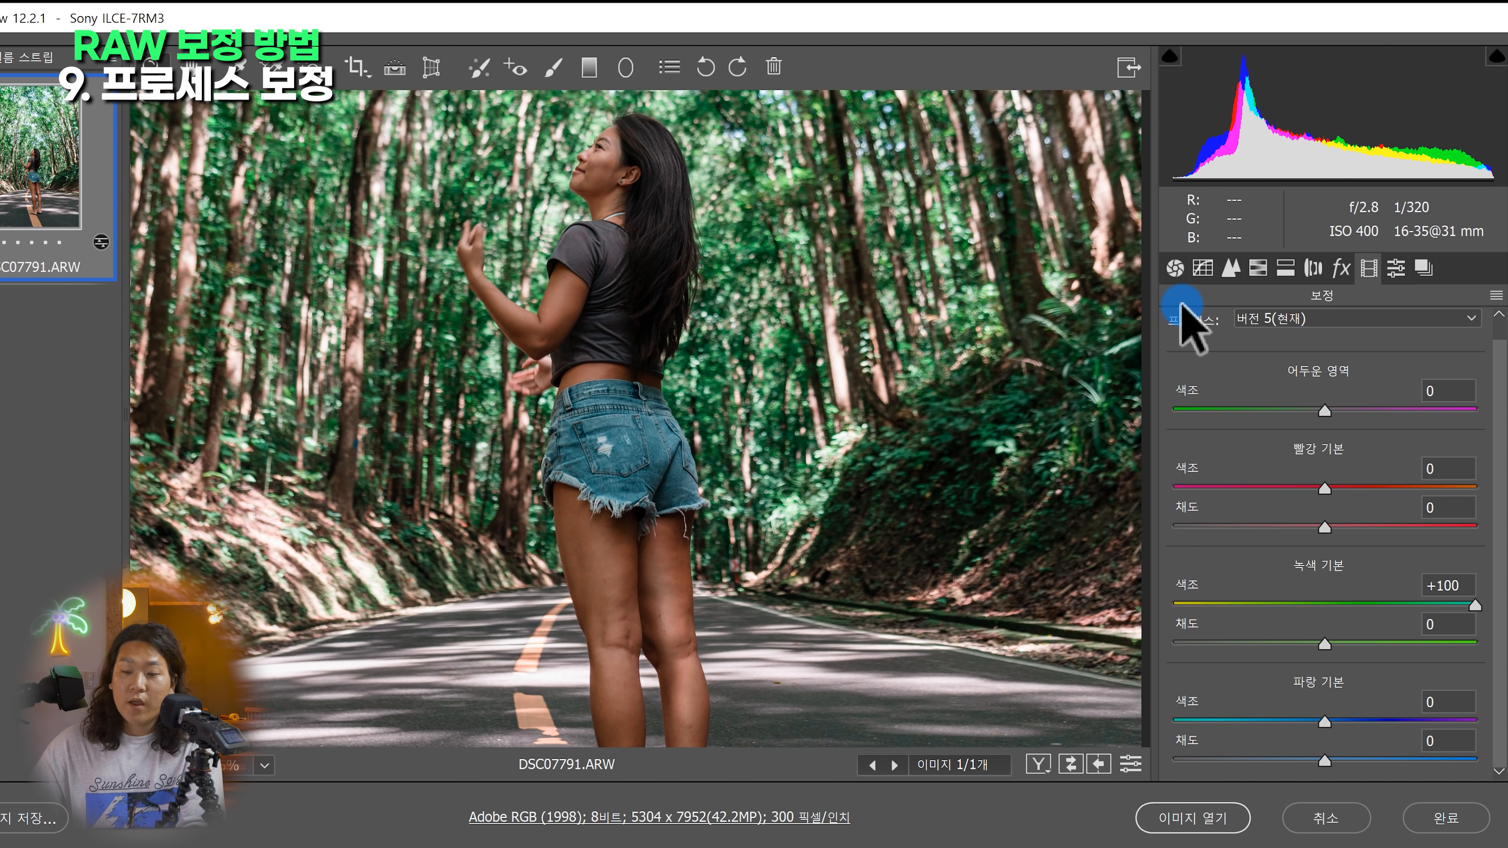
# Set the HSL orange (주황 계열) hue to +34 and its saturation to +6
pyautogui.click(1258, 272)
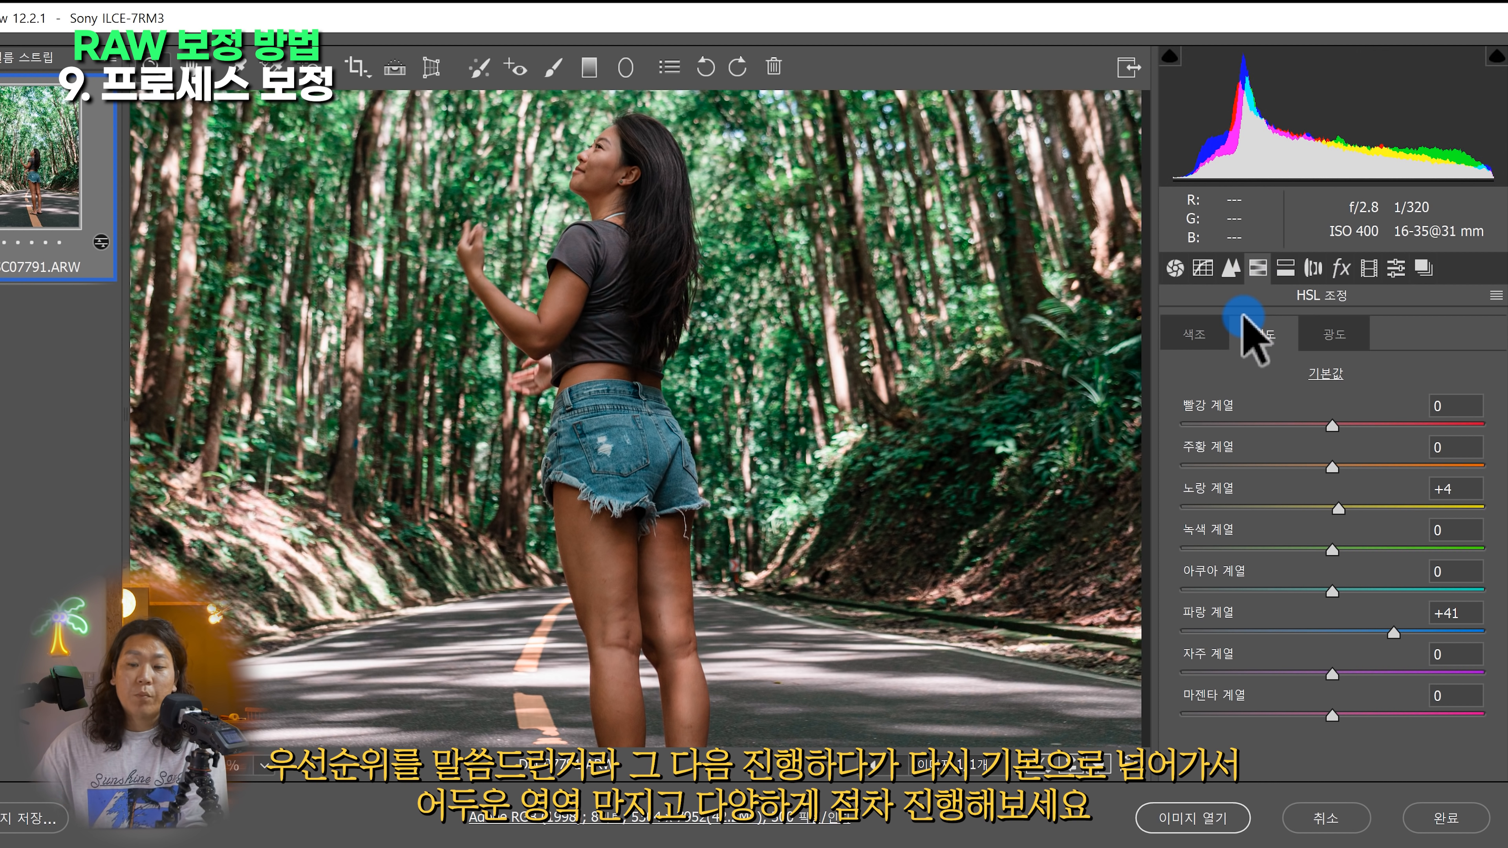
pyautogui.click(1199, 337)
pyautogui.moveTo(1342, 464); pyautogui.dragTo(1374, 466)
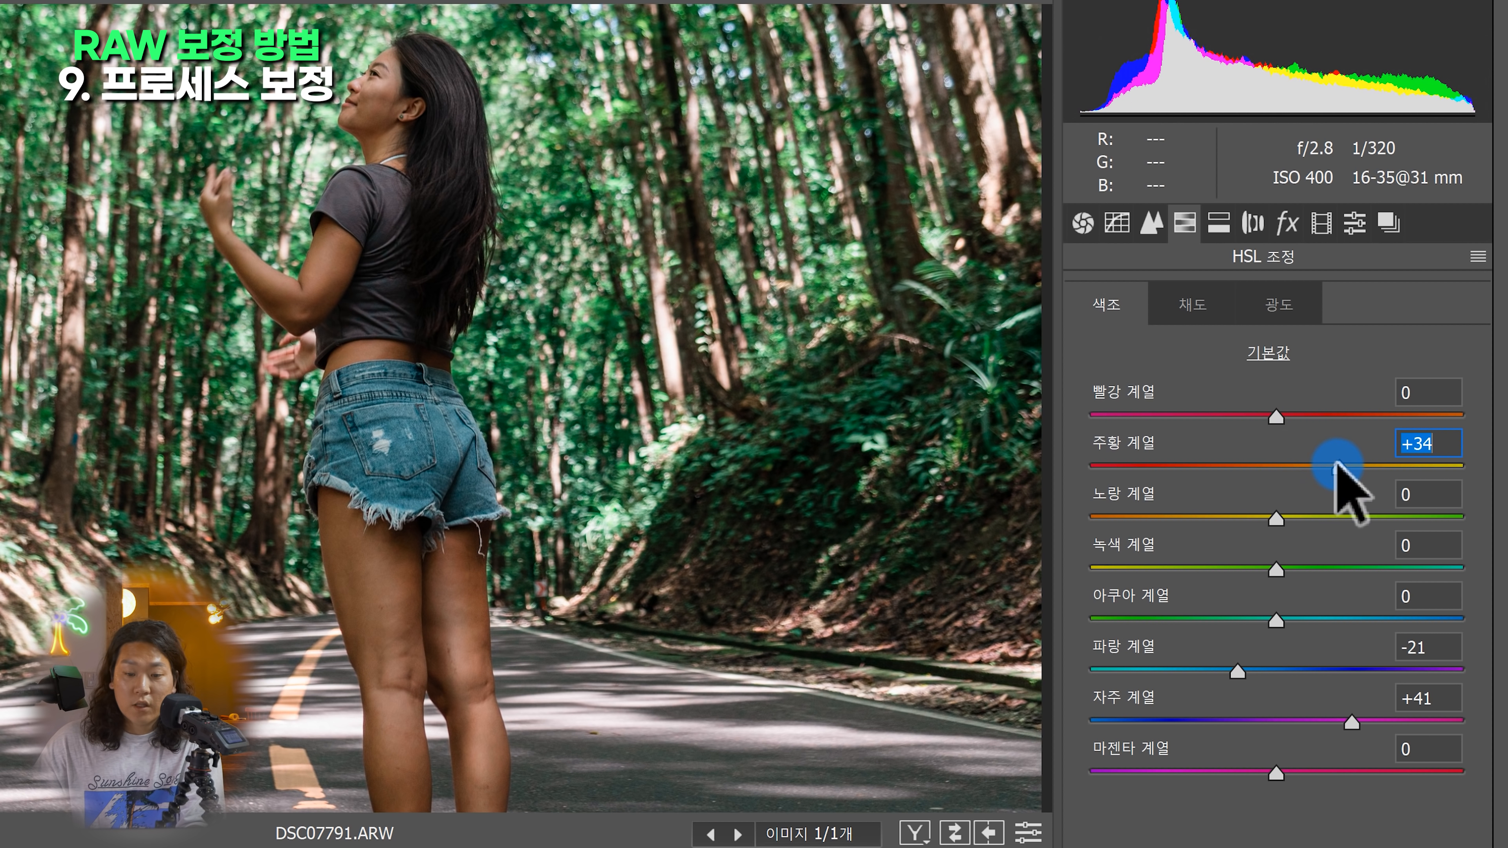
pyautogui.click(1162, 303)
pyautogui.click(1280, 465)
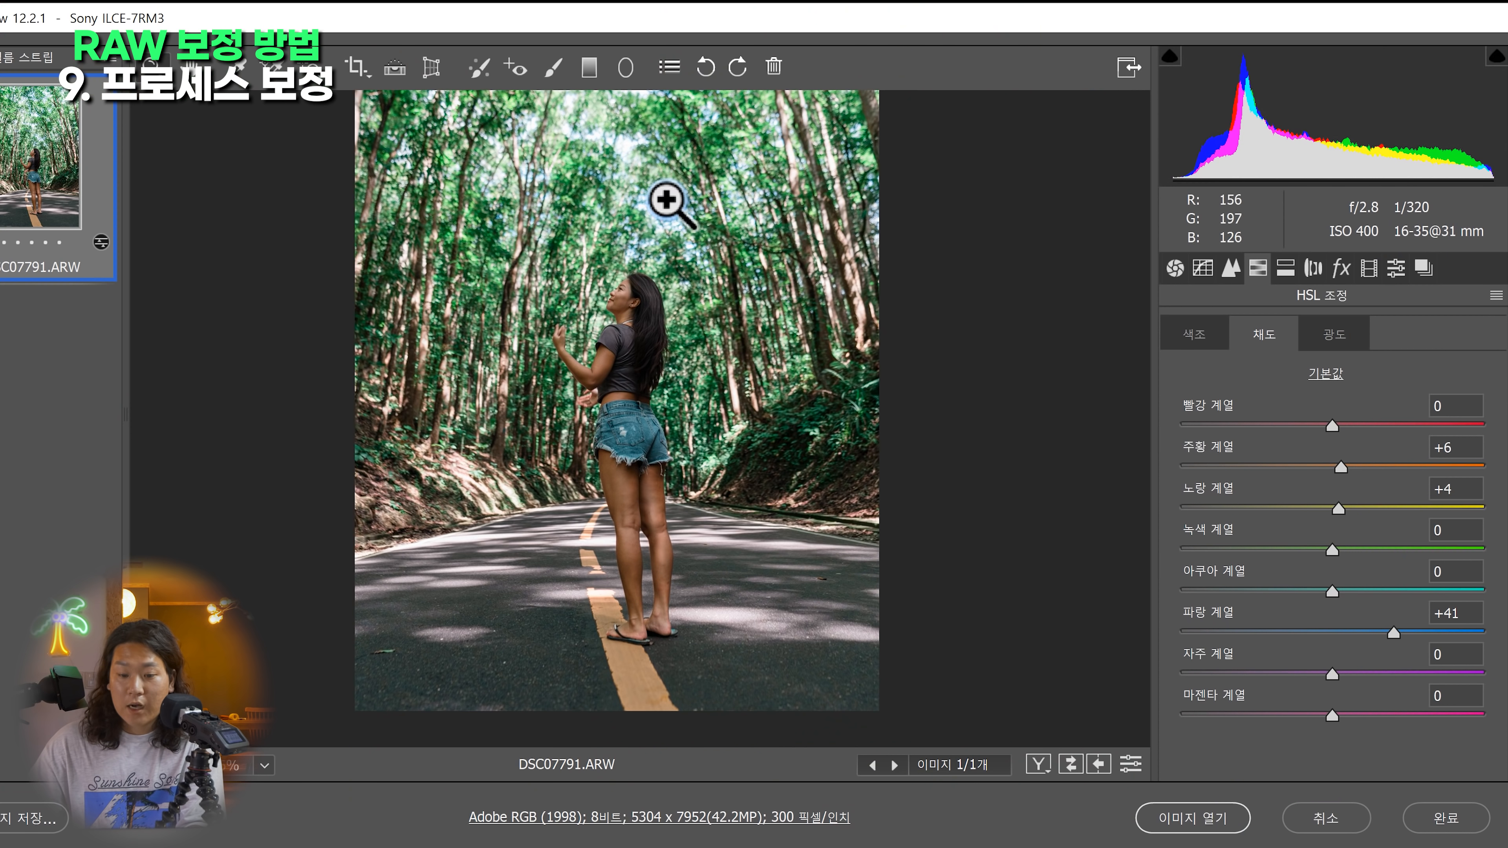
# View the whole photo and compare the edited version with the original
pyautogui.scroll(-2, 663, 203)
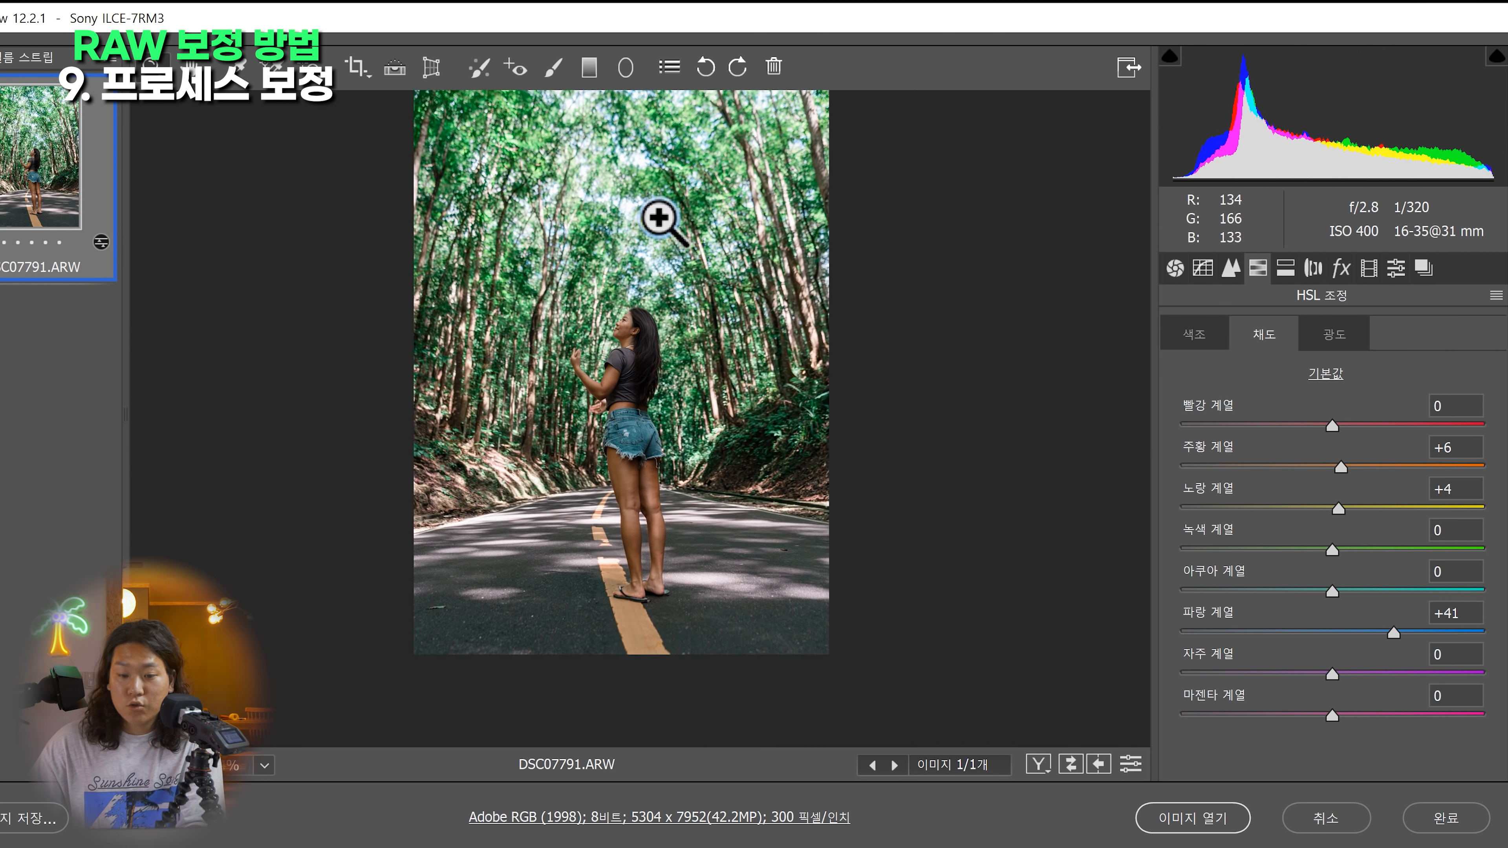
pyautogui.scroll(1, 656, 217)
pyautogui.press('\\')
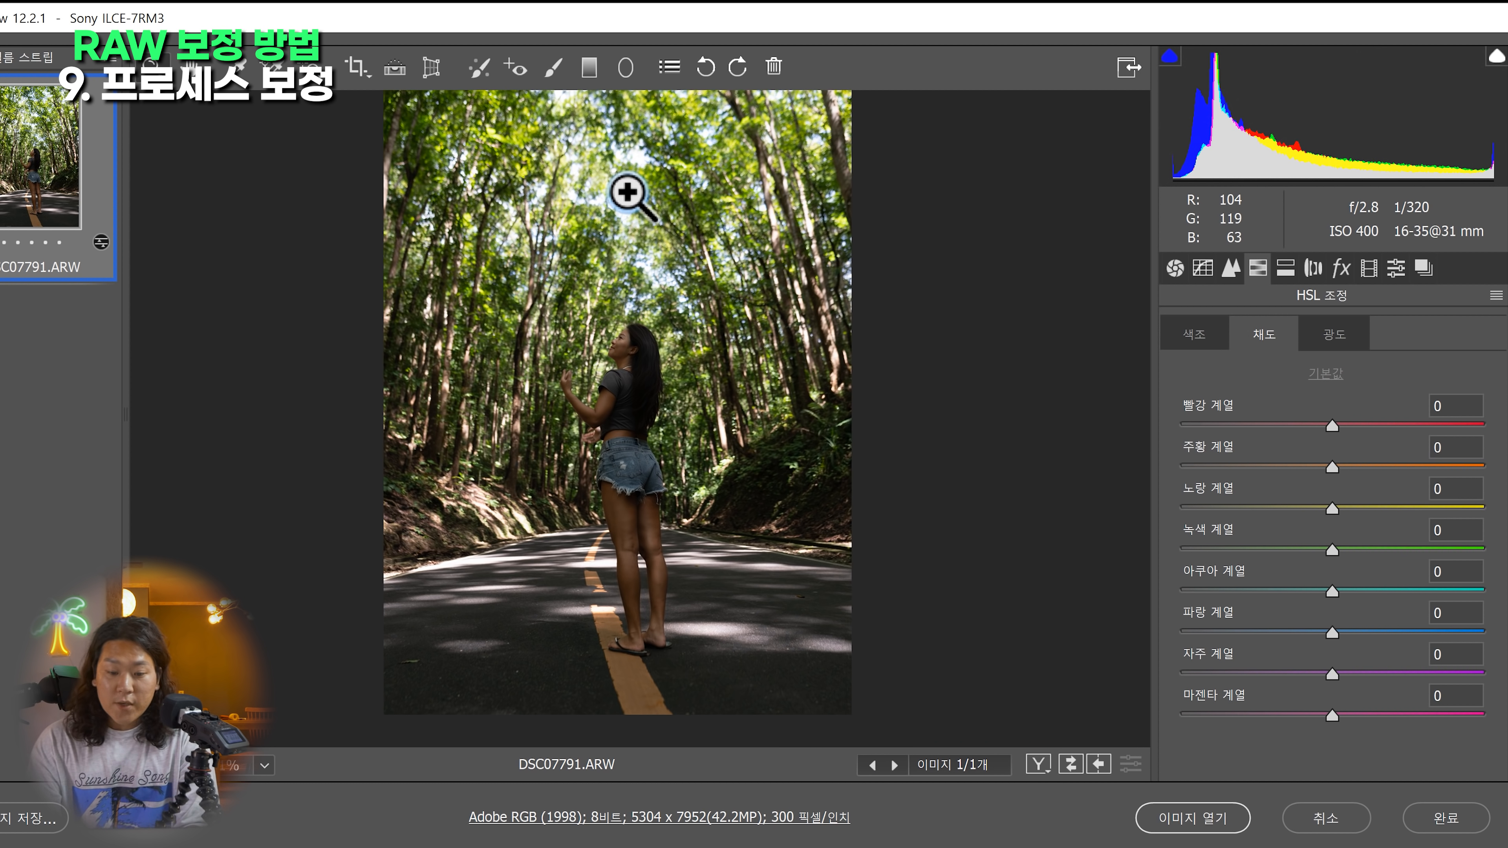
pyautogui.press('\\')
pyautogui.press('\\')
pyautogui.press('\\')
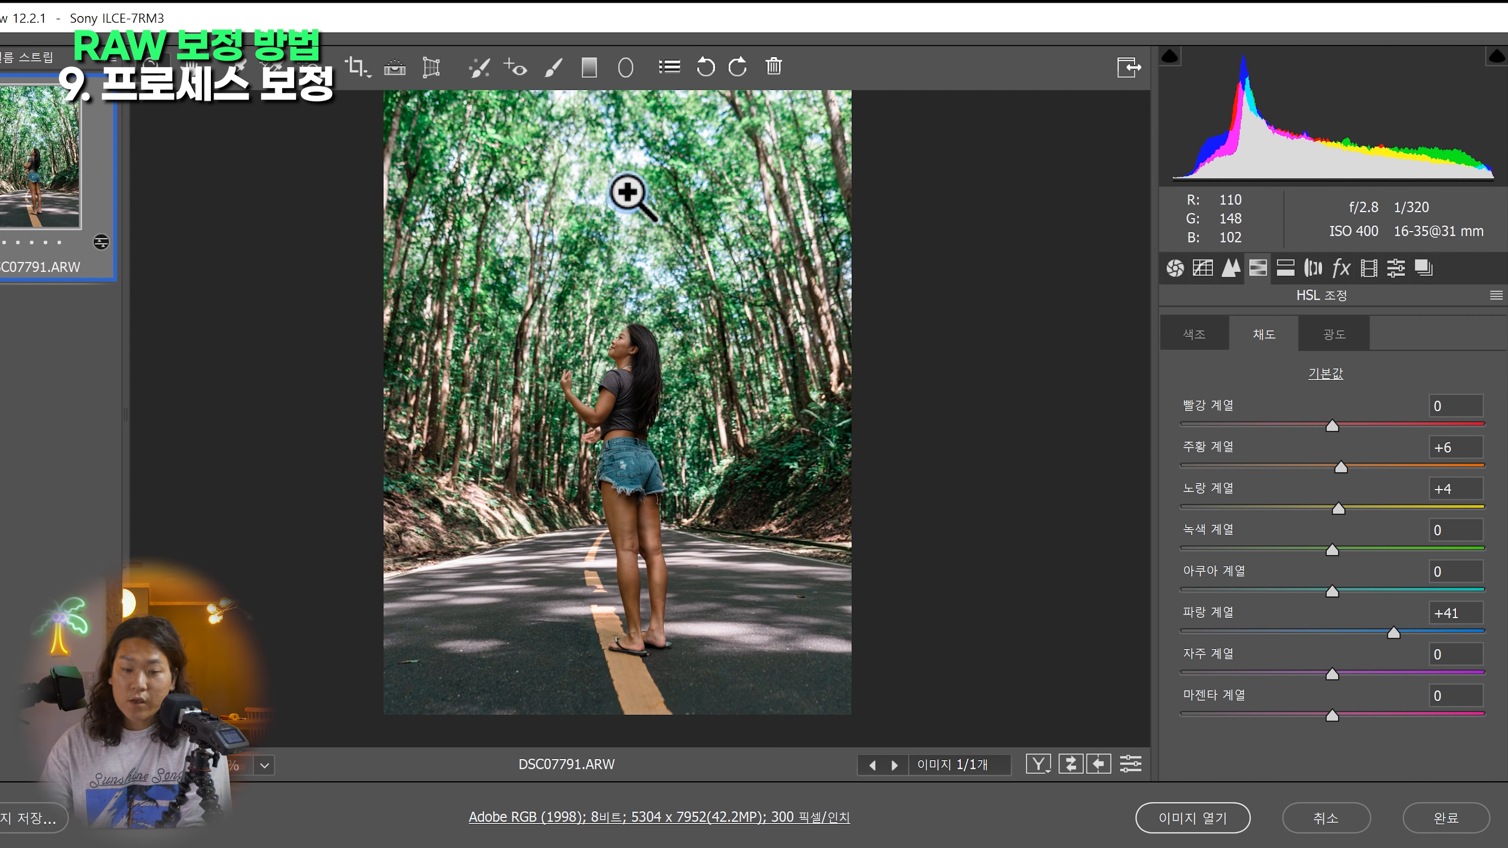
# Try lowering the HSL yellow hue, undo it, and set the green (녹색 계열) hue to -19
pyautogui.click(1187, 330)
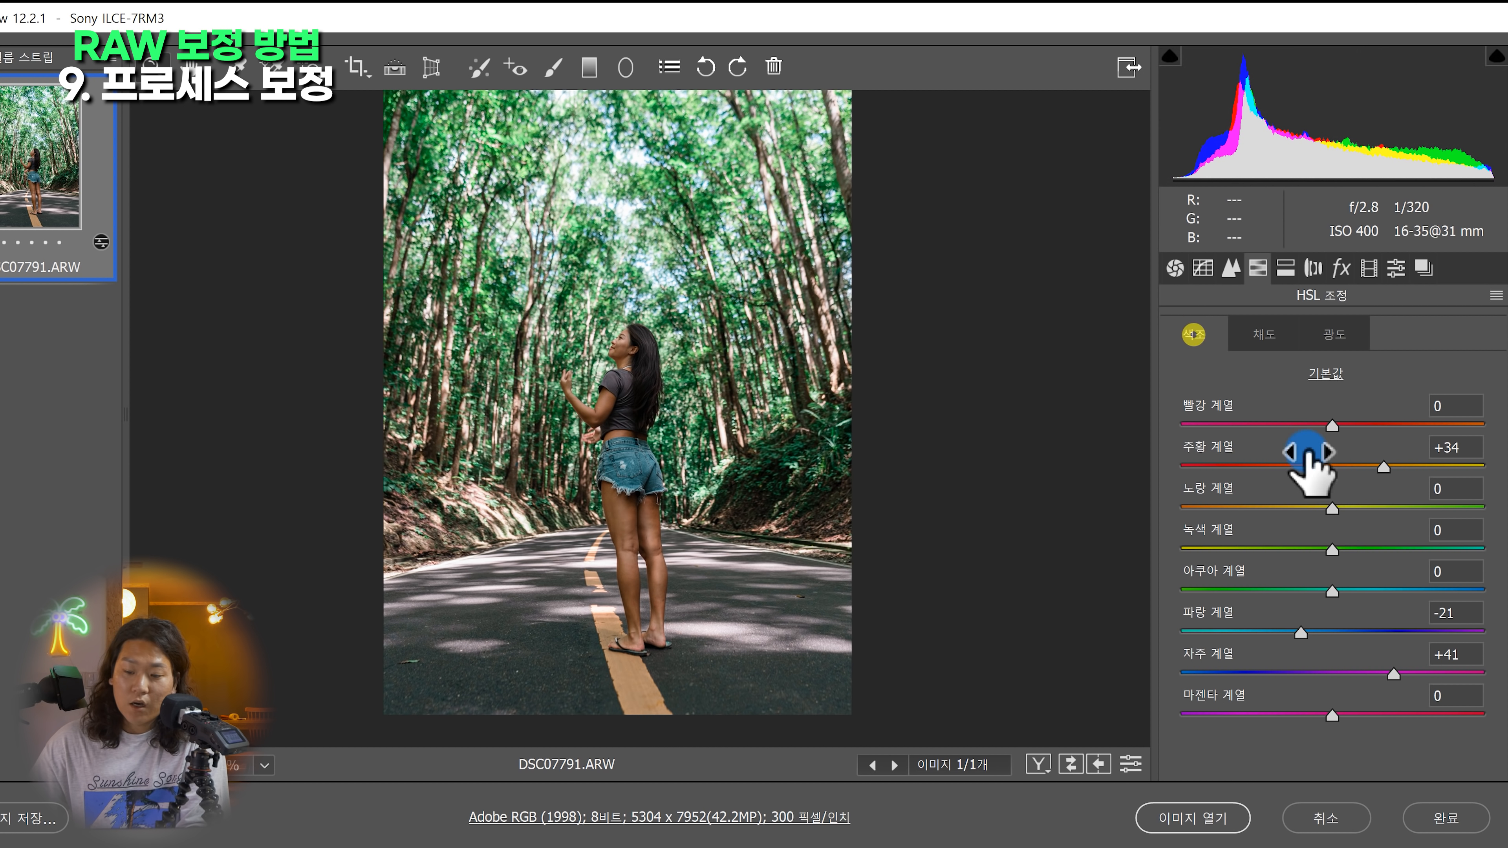
pyautogui.moveTo(1332, 509); pyautogui.dragTo(1221, 507)
pyautogui.hotkey('ctrl', 'z')
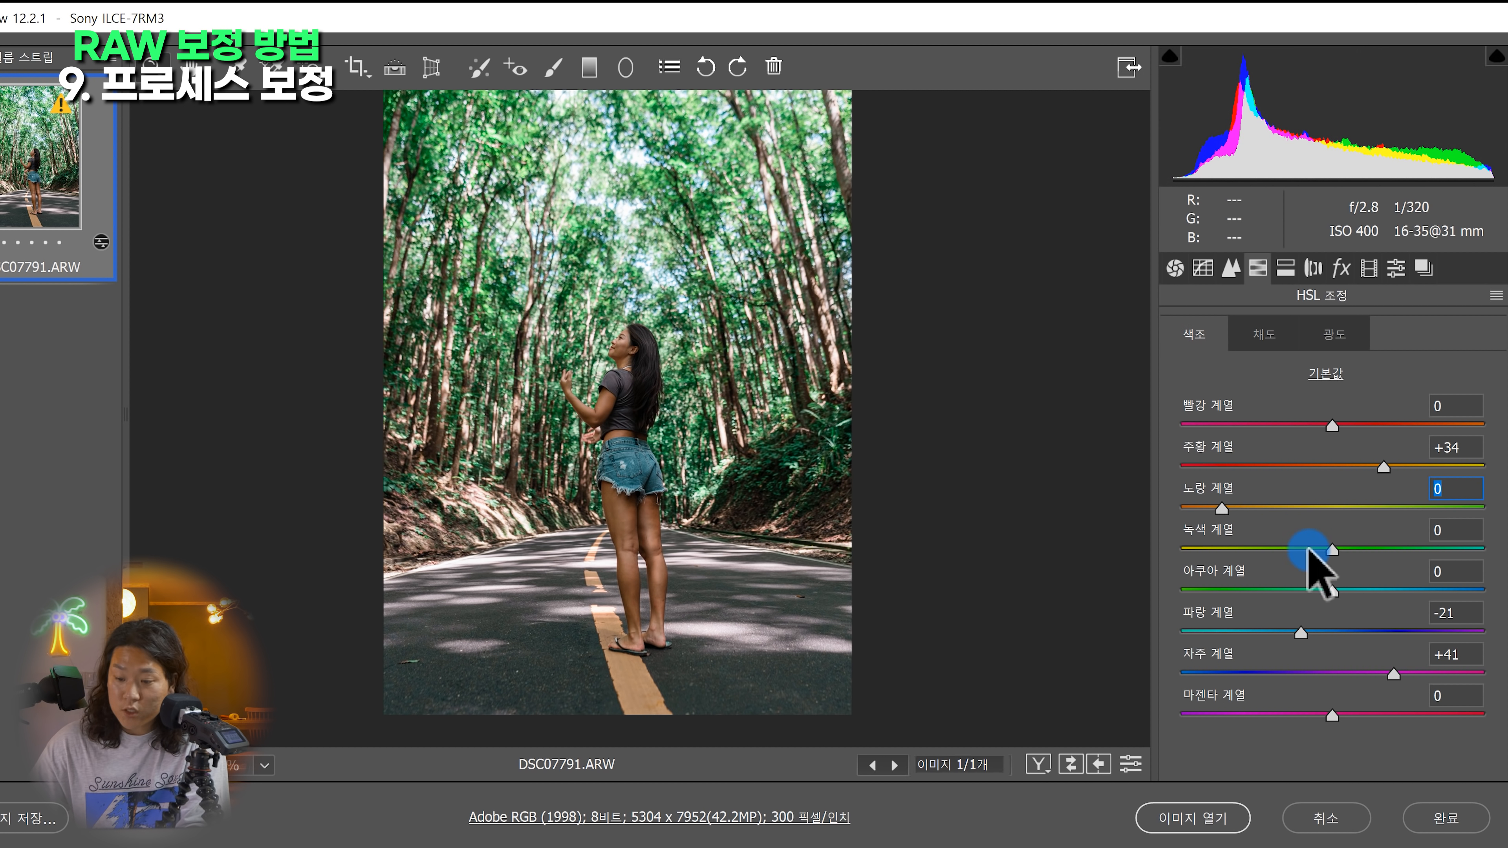
pyautogui.moveTo(1331, 549)
pyautogui.mouseDown()
pyautogui.moveTo(1294, 548)
pyautogui.moveTo(1461, 552)
pyautogui.moveTo(1310, 549)
pyautogui.mouseUp()
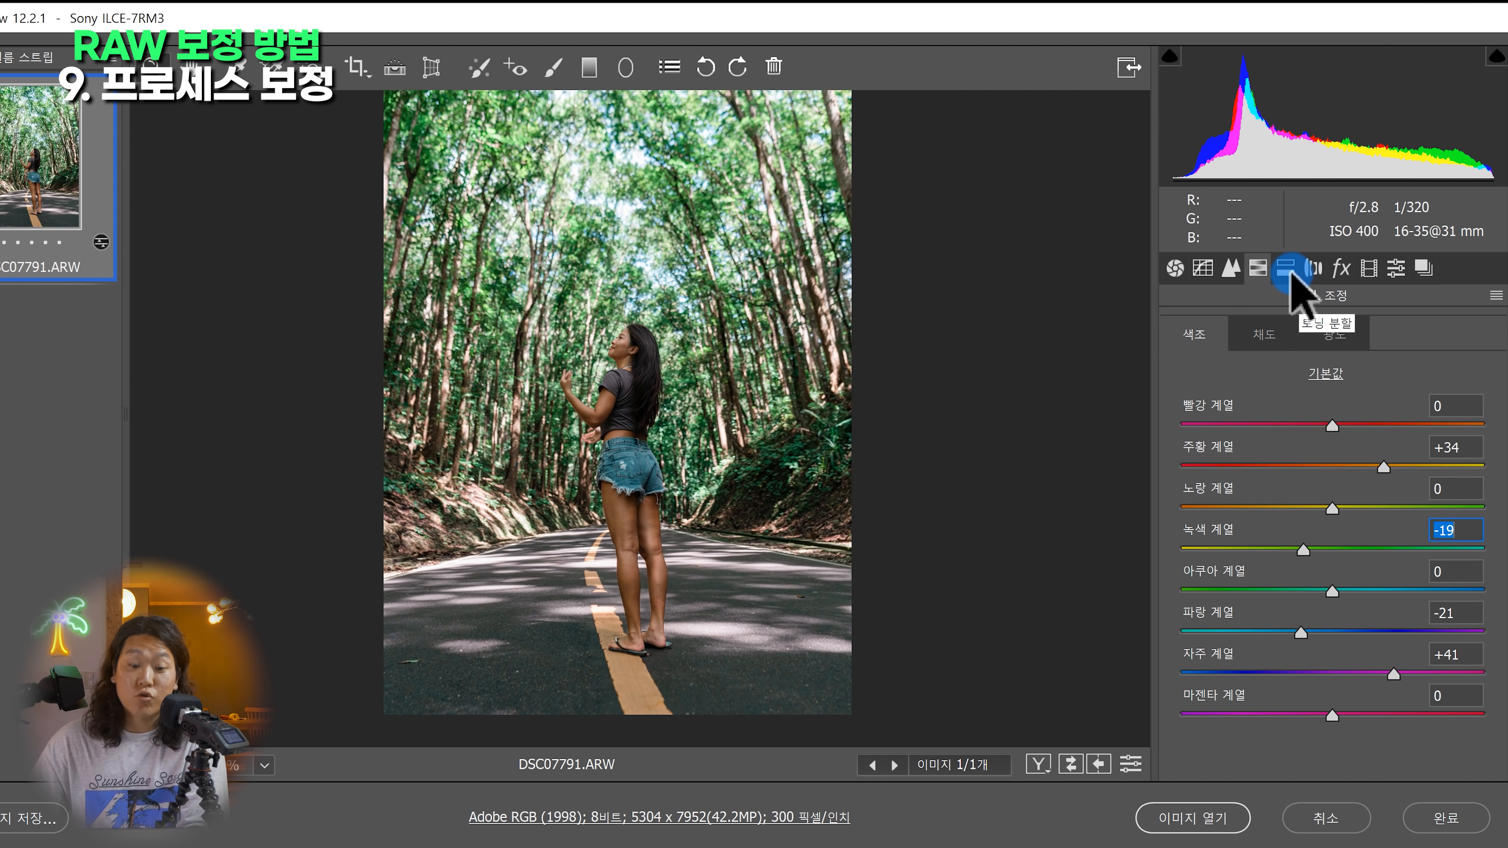
# Try a calibration blue primary hue (파랑 기본) of -100 with the HSL orange hue at +100
pyautogui.click(1368, 268)
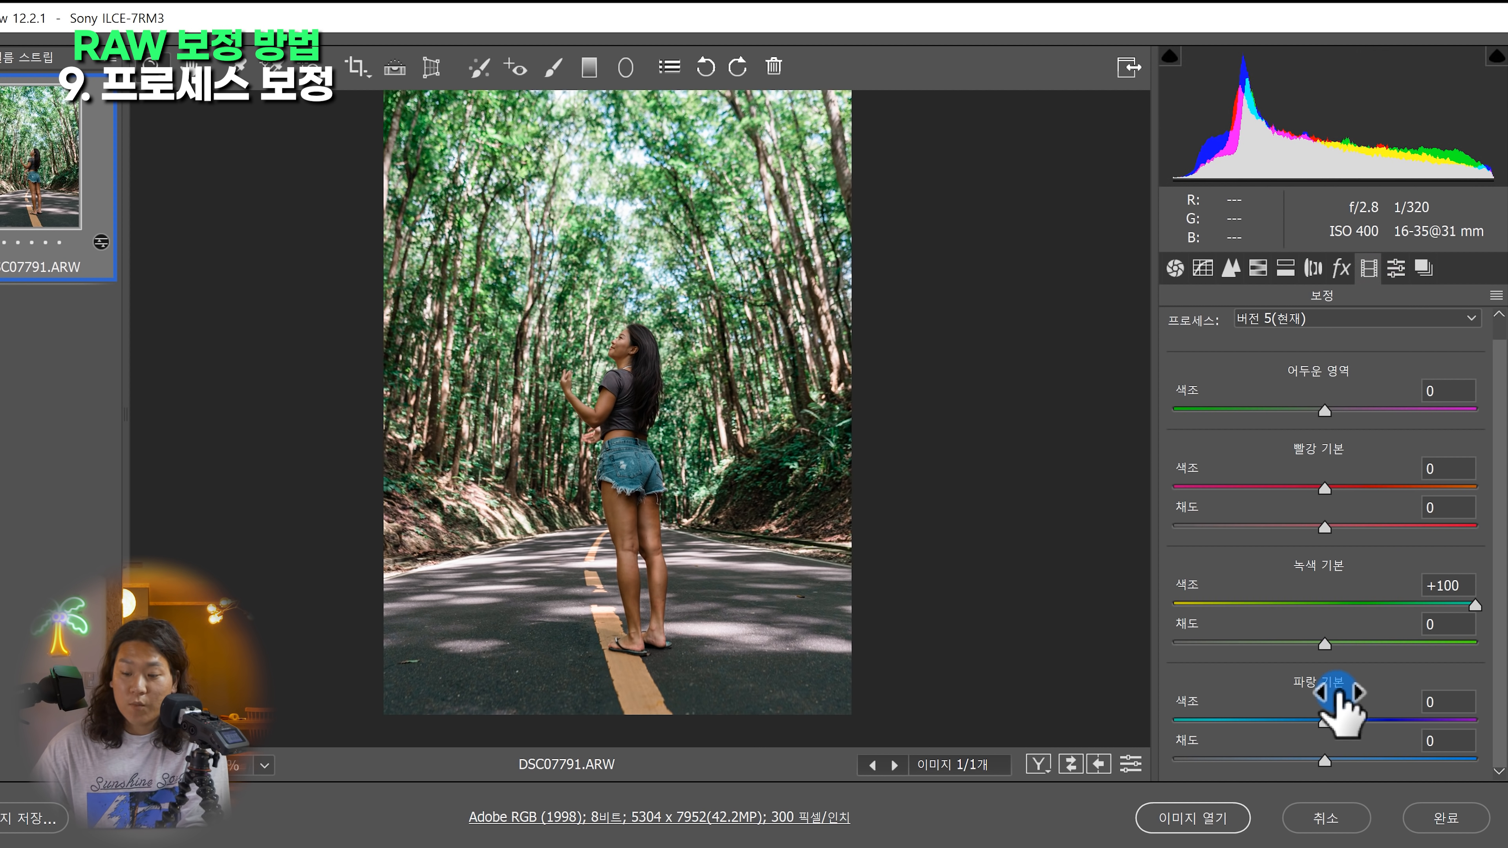
pyautogui.moveTo(1324, 721); pyautogui.dragTo(1167, 716)
pyautogui.click(1257, 269)
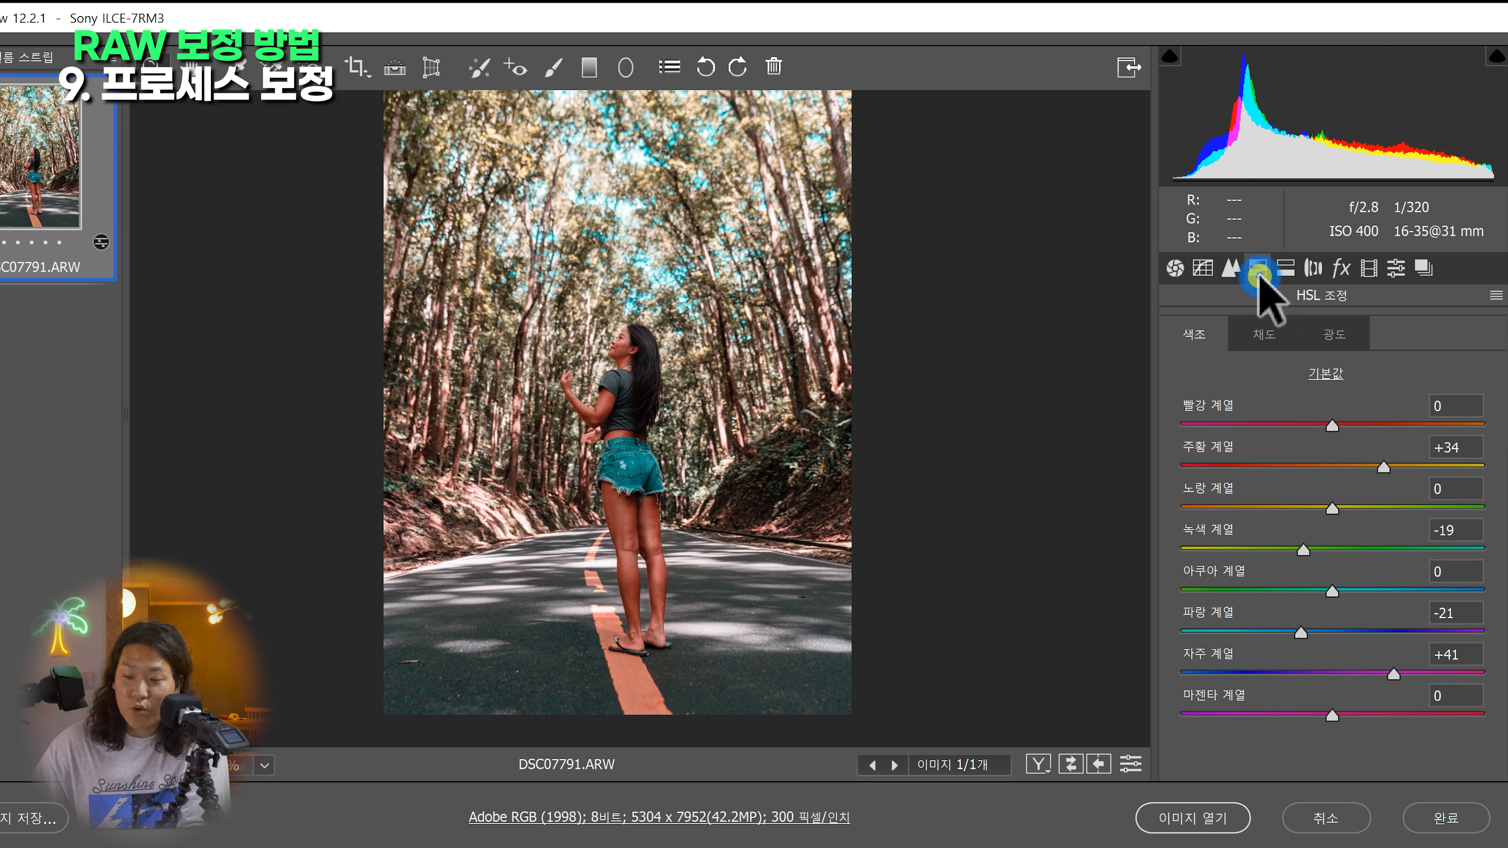
pyautogui.moveTo(1387, 463); pyautogui.dragTo(1479, 466)
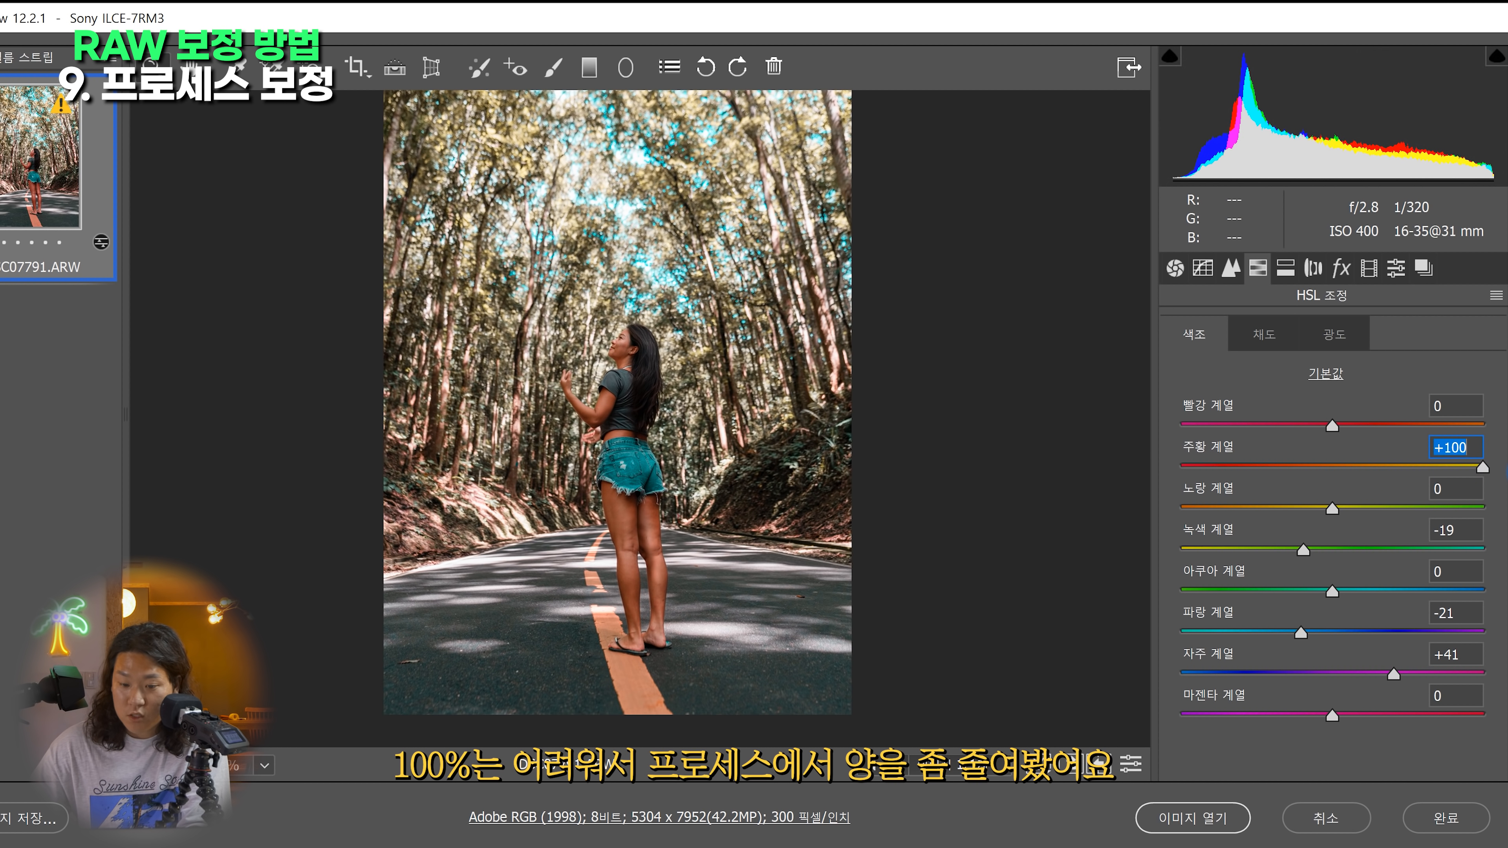
# Set the calibration's blue primary hue to -52 and reduce the HSL orange hue from its maximum
pyautogui.click(1288, 347)
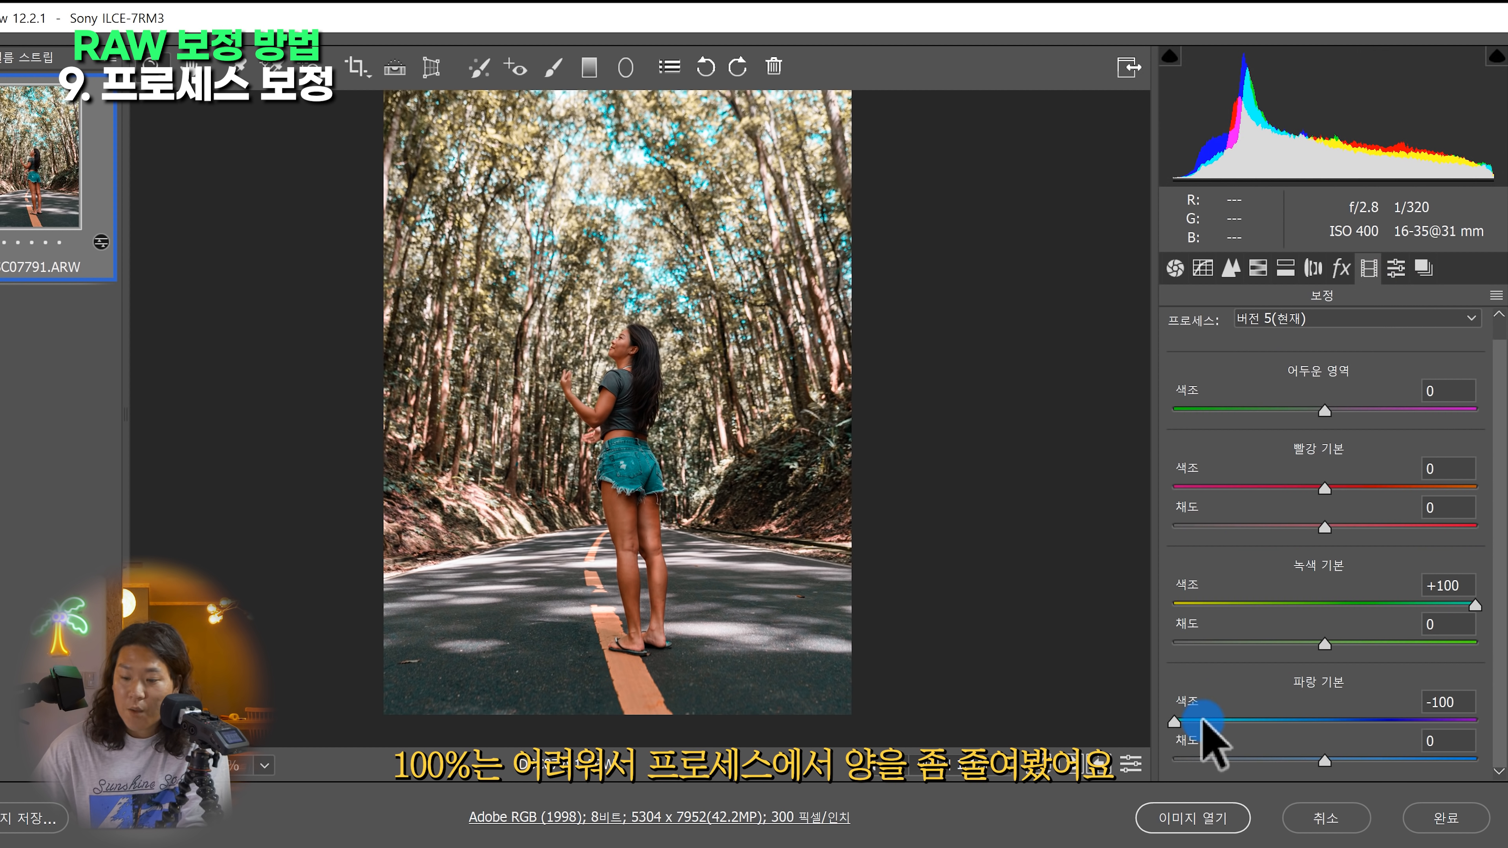
pyautogui.moveTo(1201, 720); pyautogui.dragTo(1236, 719)
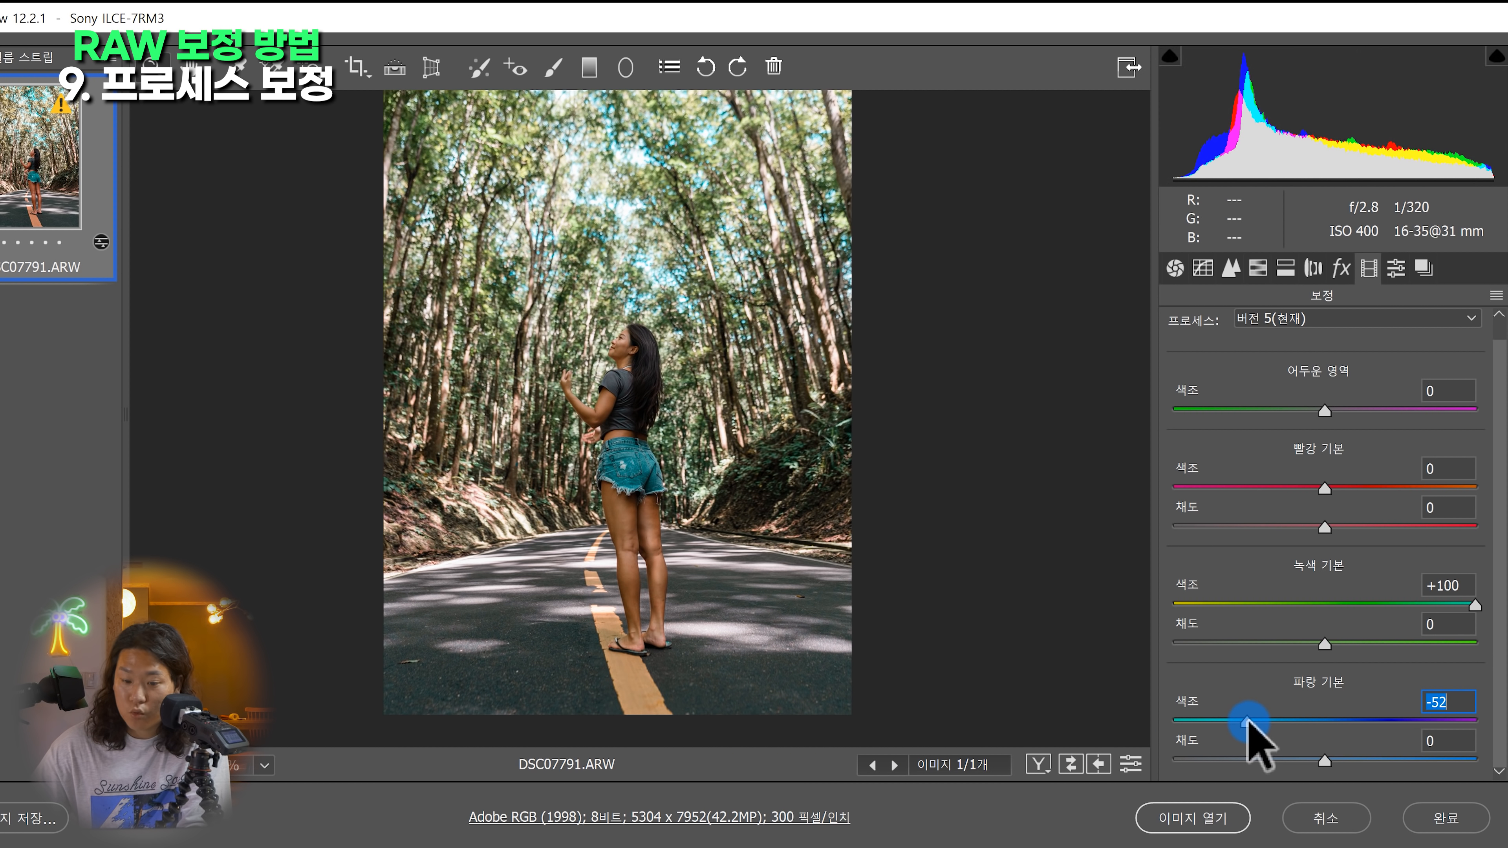
pyautogui.click(1257, 268)
pyautogui.click(1448, 446)
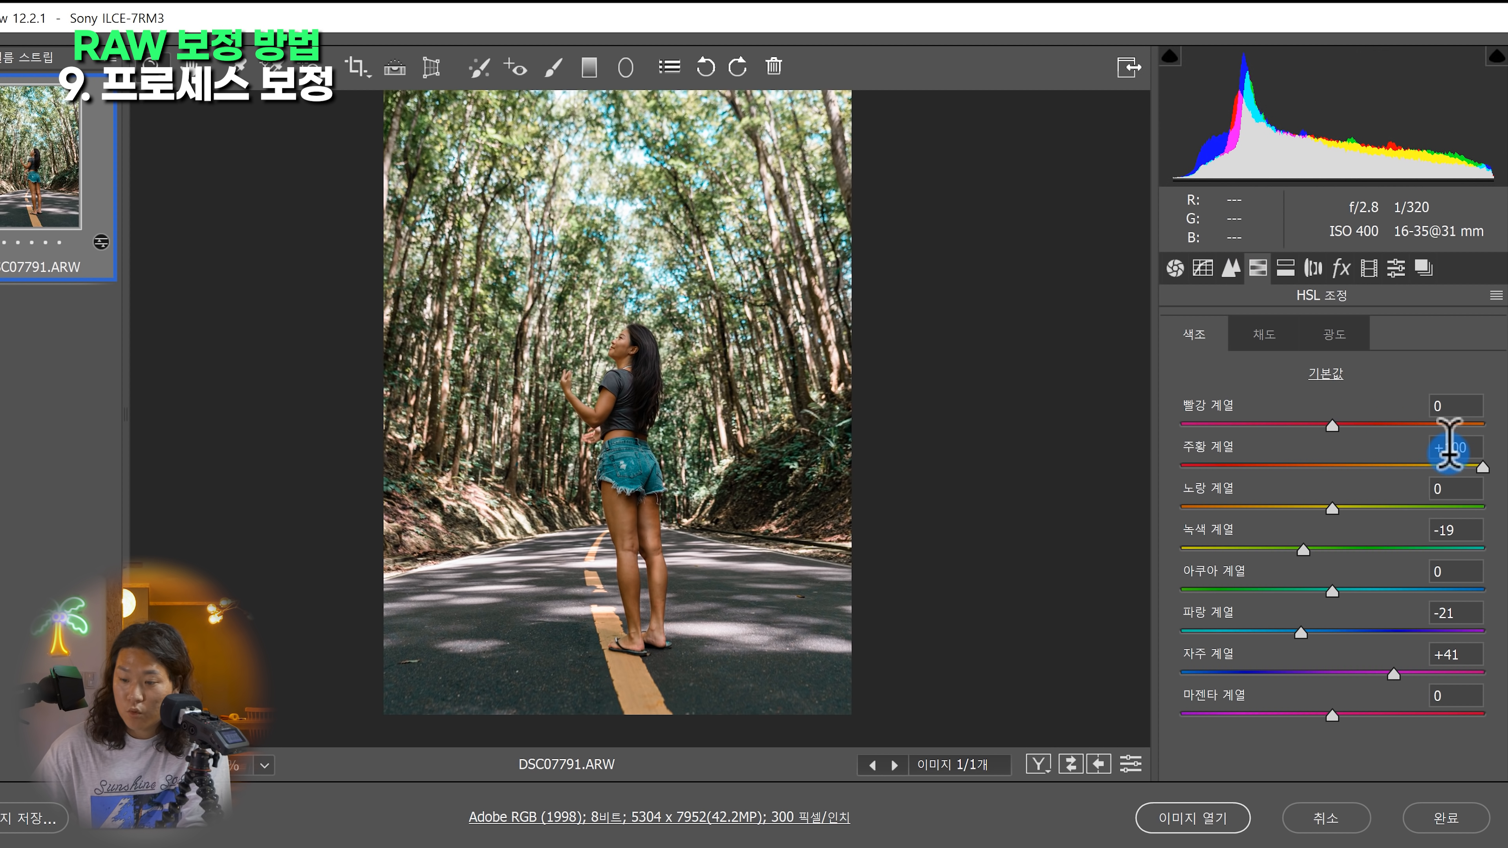
pyautogui.moveTo(1475, 468); pyautogui.dragTo(1411, 466)
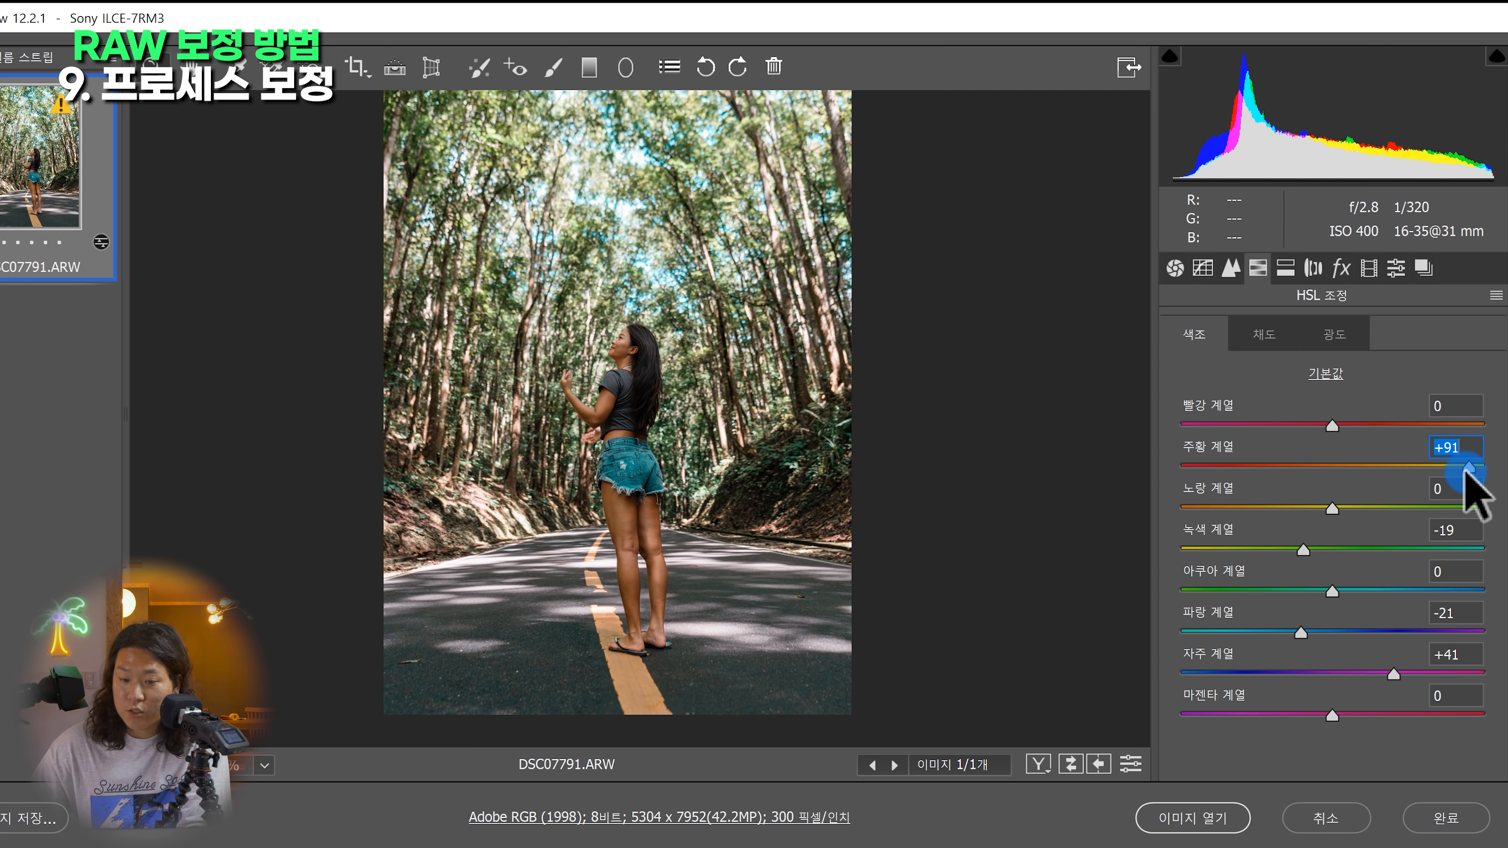
# Compare the colour edits with the original photo and review the calibration and basic settings
pyautogui.press('p')
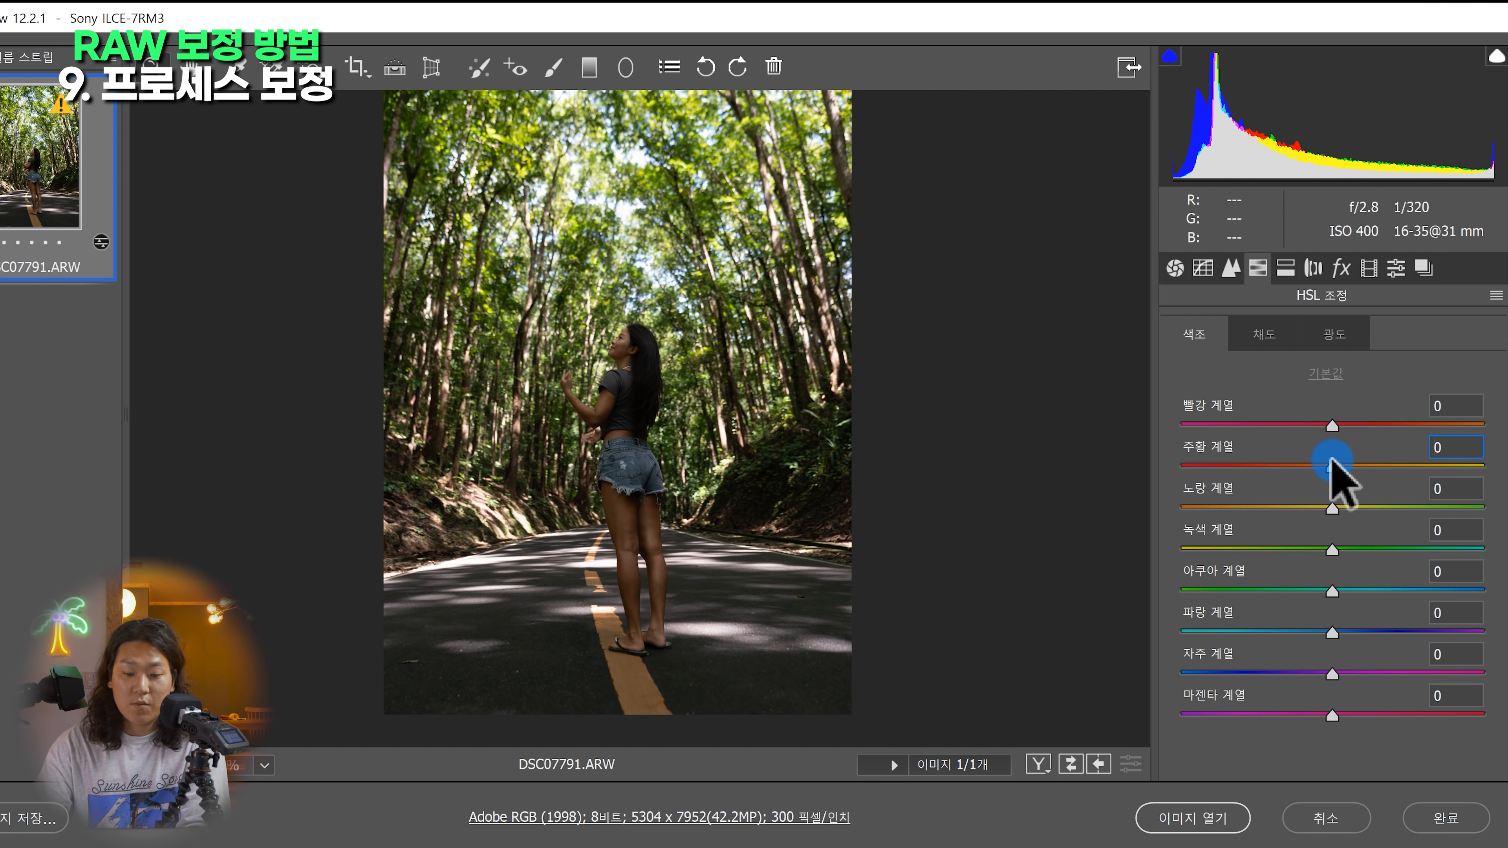
pyautogui.press('p')
pyautogui.press('p')
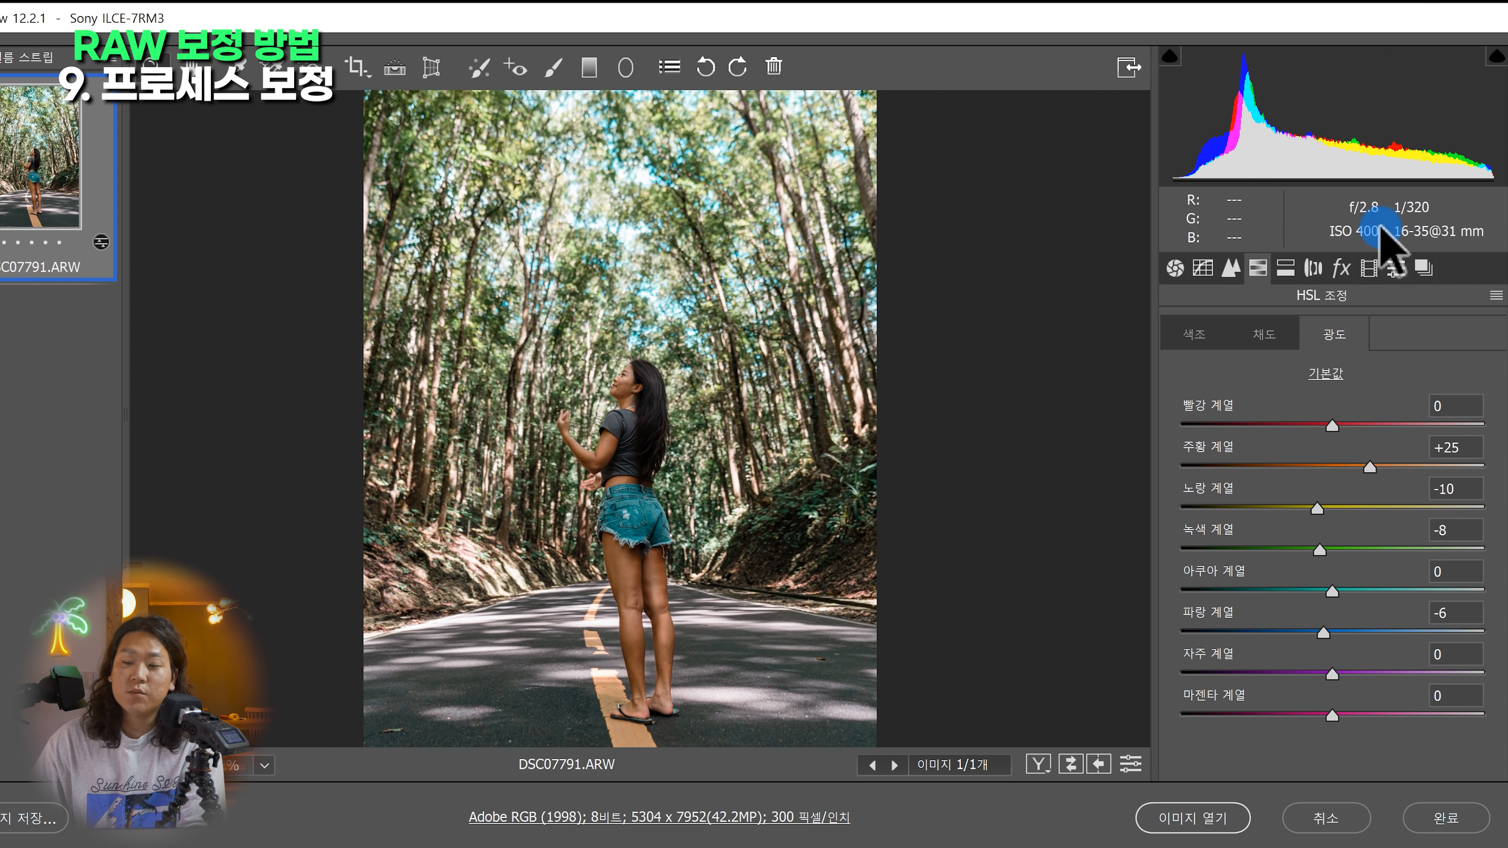
pyautogui.click(1365, 267)
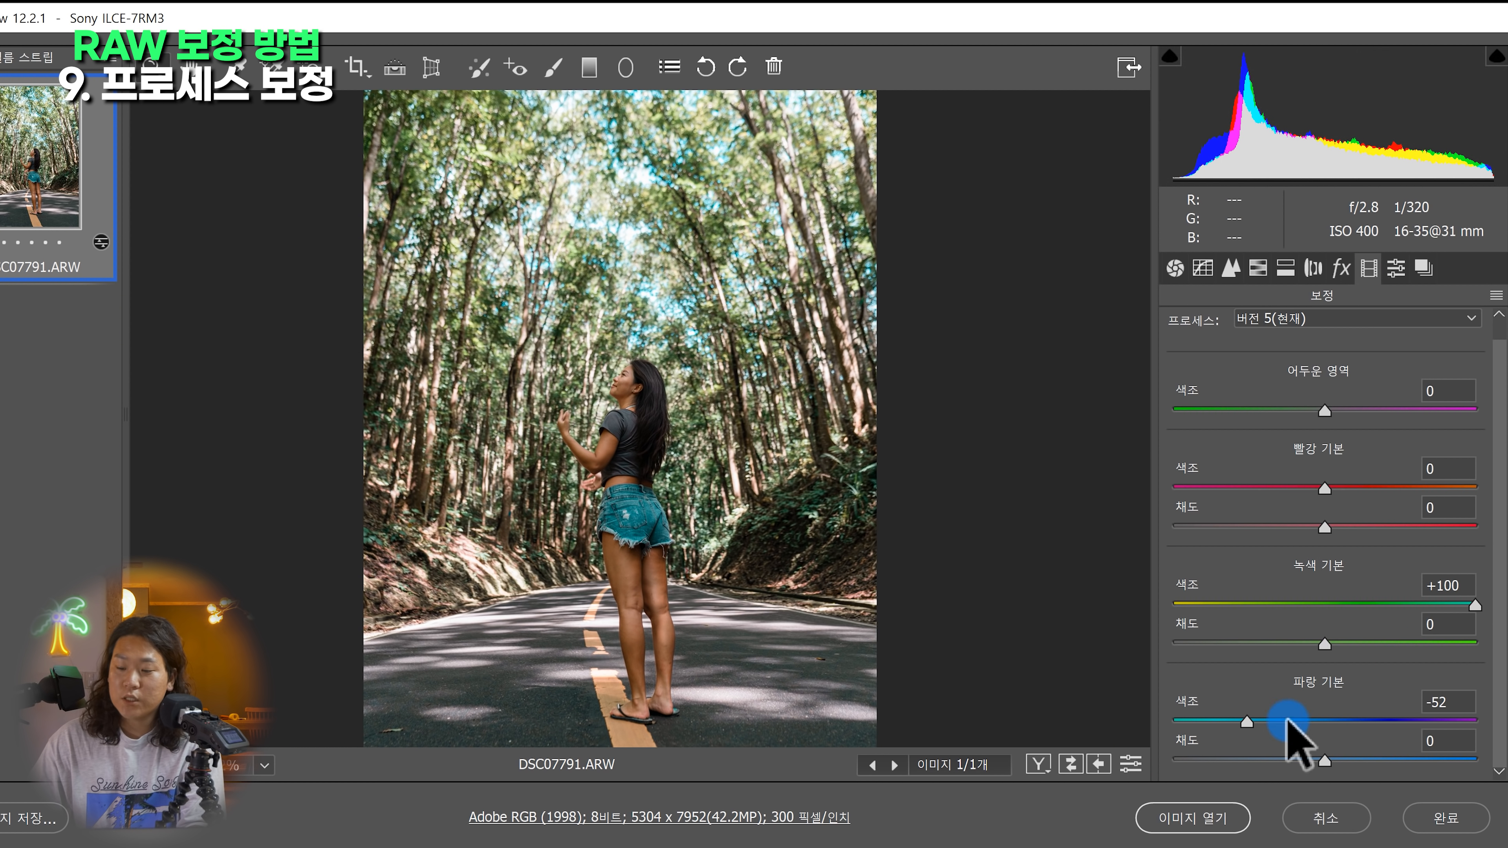
pyautogui.click(1175, 268)
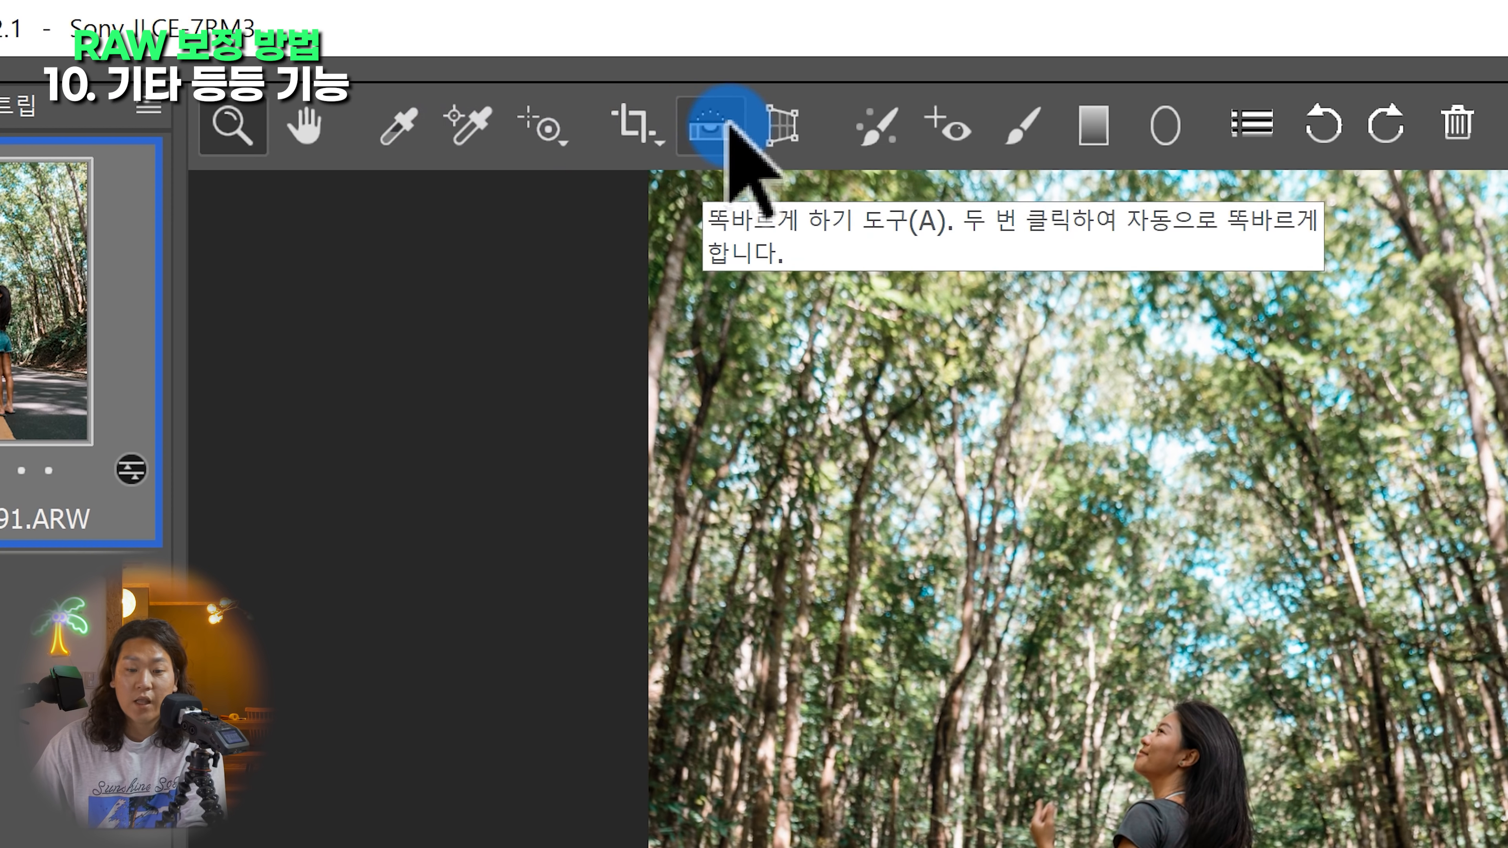
# Apply an Upright perspective correction with the Transform tool (변형 도구) and compare the photo before and after
pyautogui.click(779, 126)
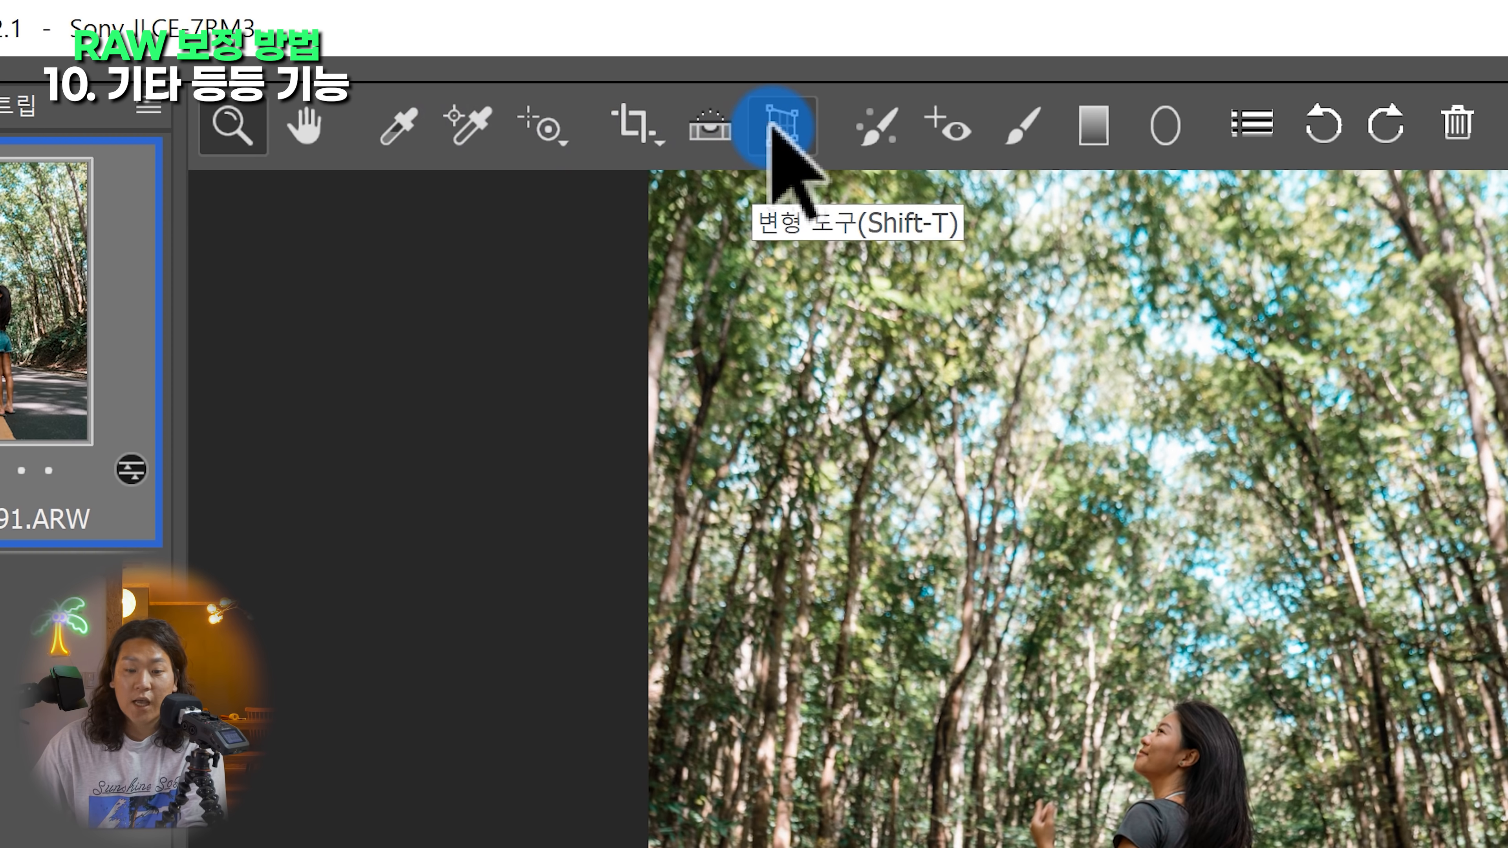
pyautogui.click(1272, 337)
pyautogui.press('z')
pyautogui.press('p')
pyautogui.press('p')
pyautogui.press('p')
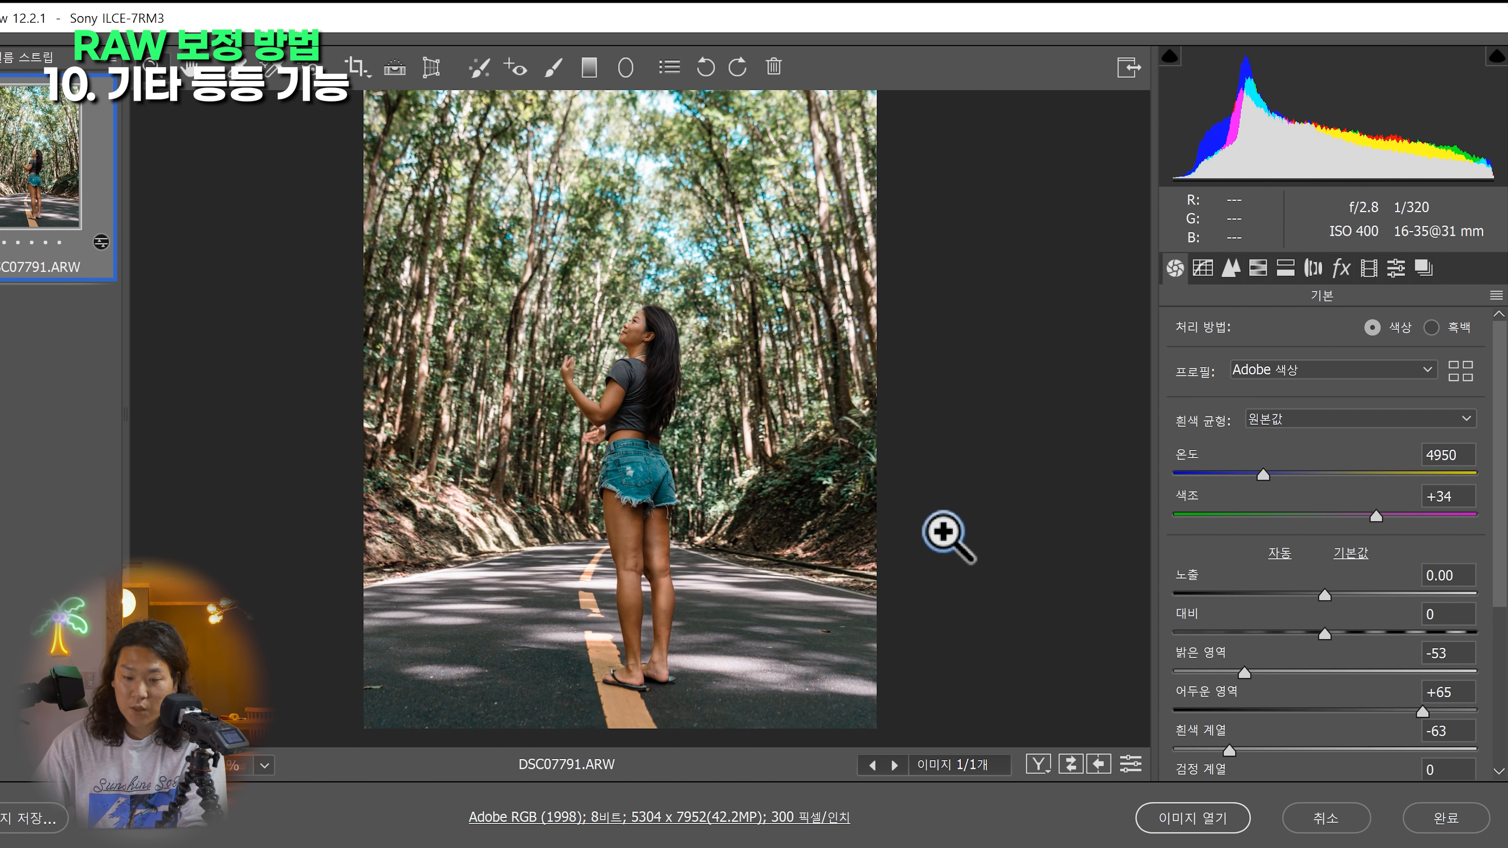
pyautogui.press('p')
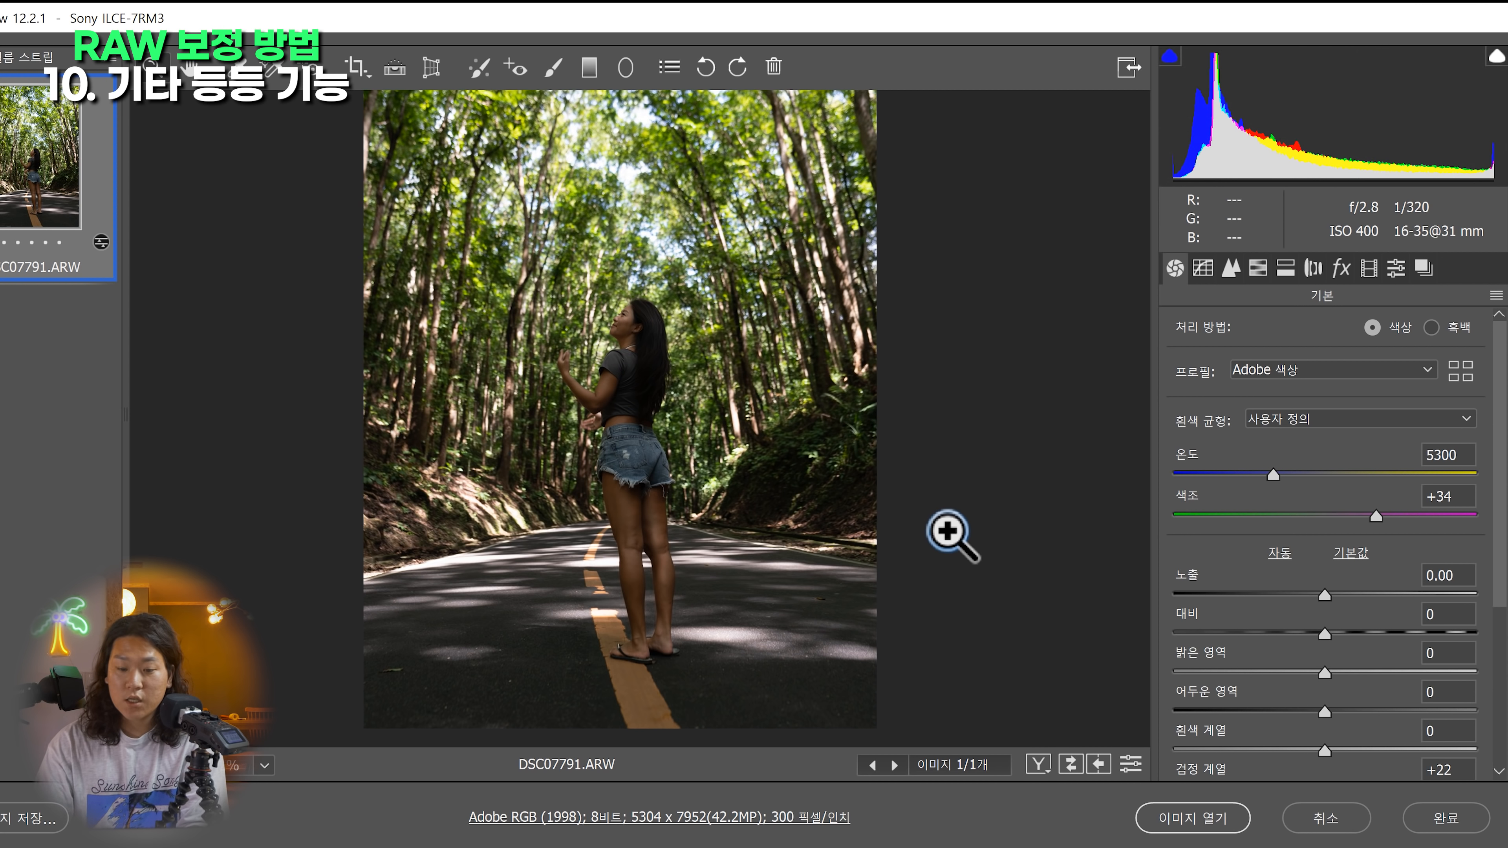
# Draw a graduated filter from above the photo down to the woman's waist and reset temperature (온도), highlights (밝은 영역) and shadows (어두운 영역) to 0
pyautogui.press('p')
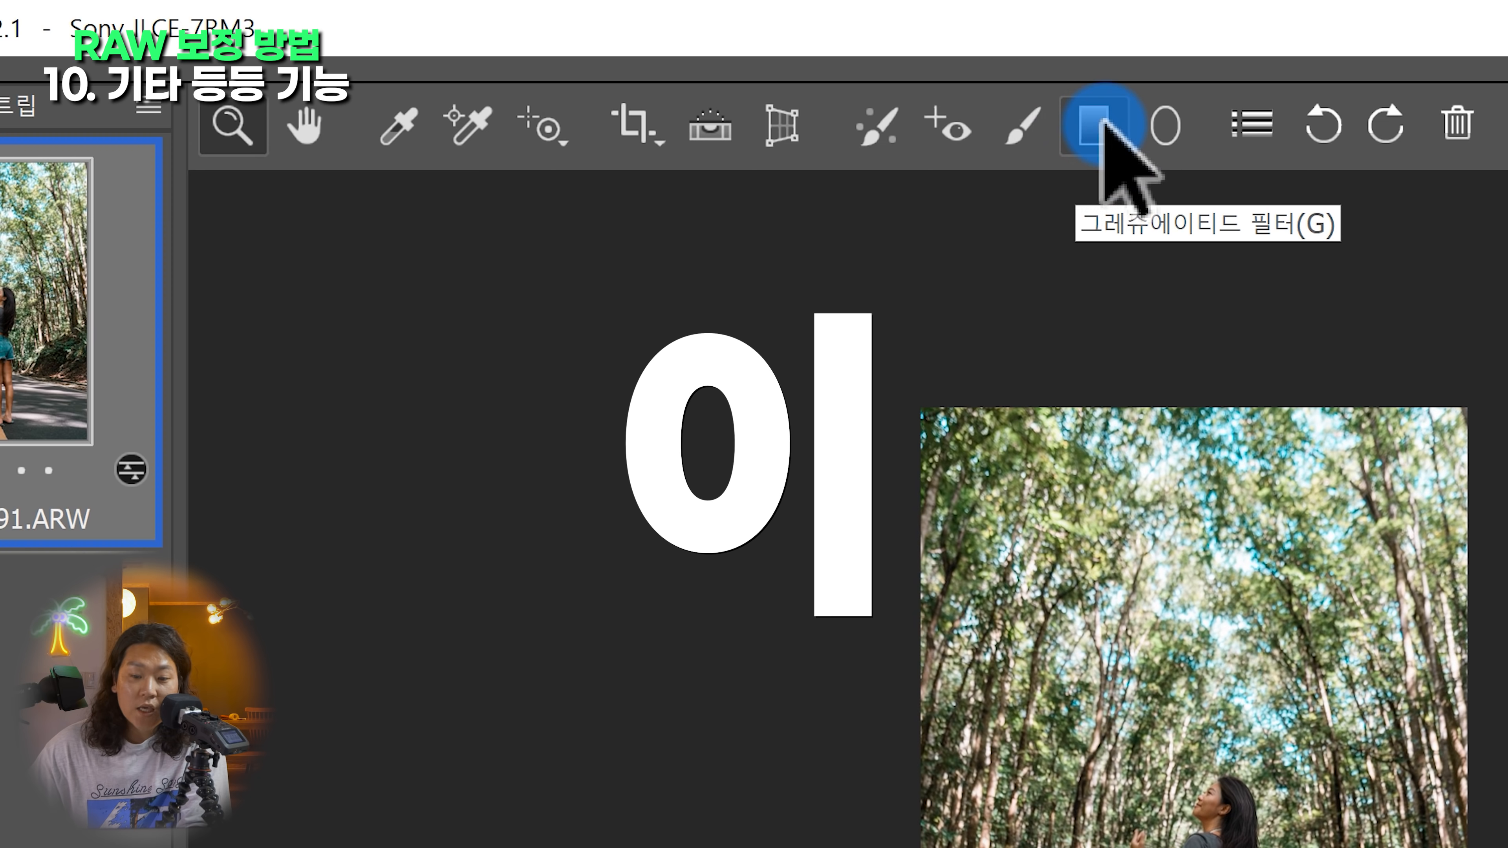
pyautogui.click(1100, 123)
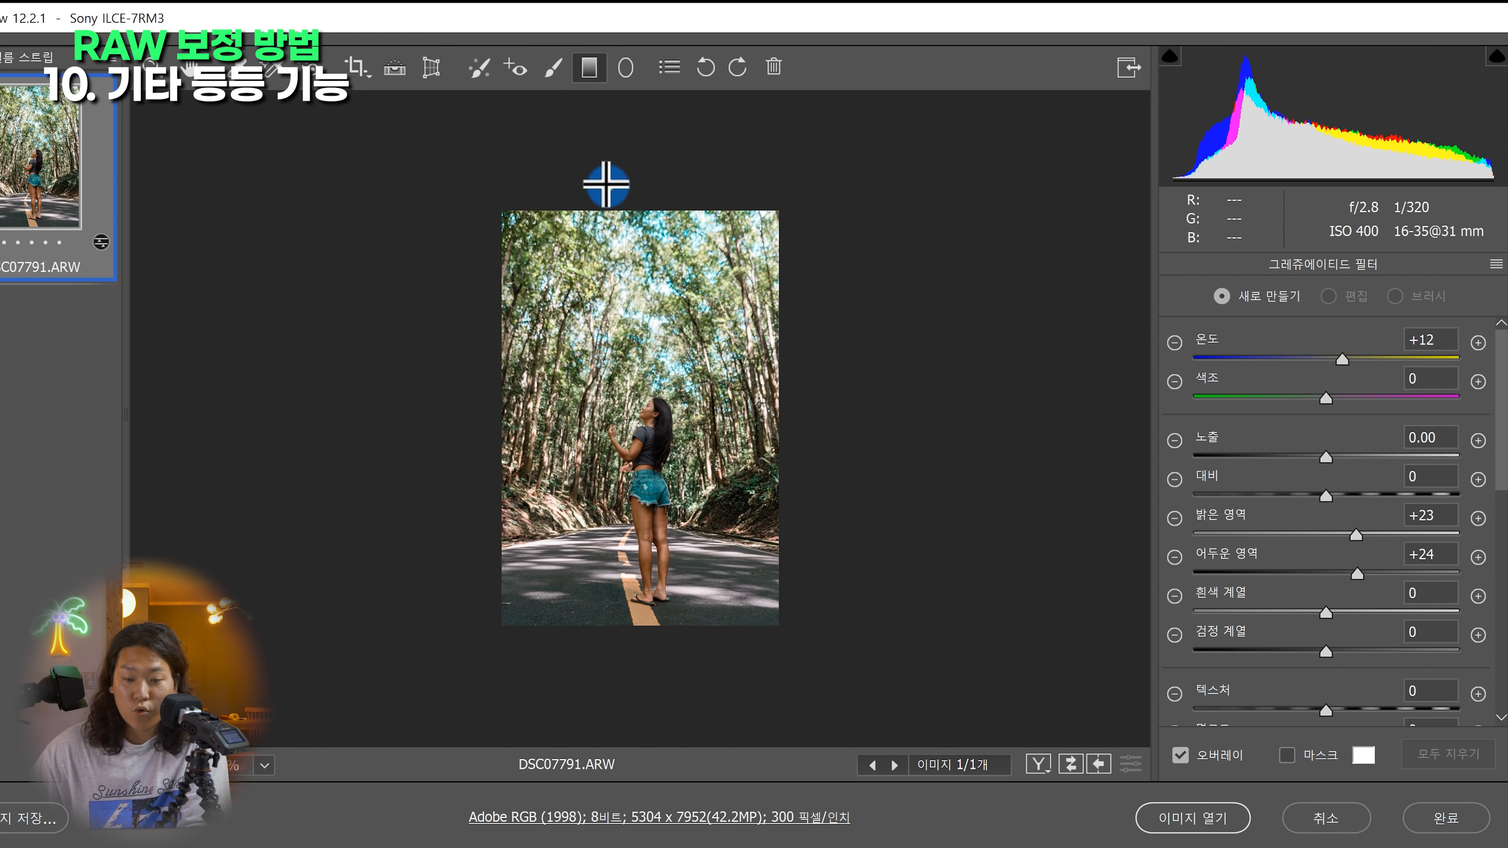
pyautogui.moveTo(604, 183); pyautogui.dragTo(606, 482)
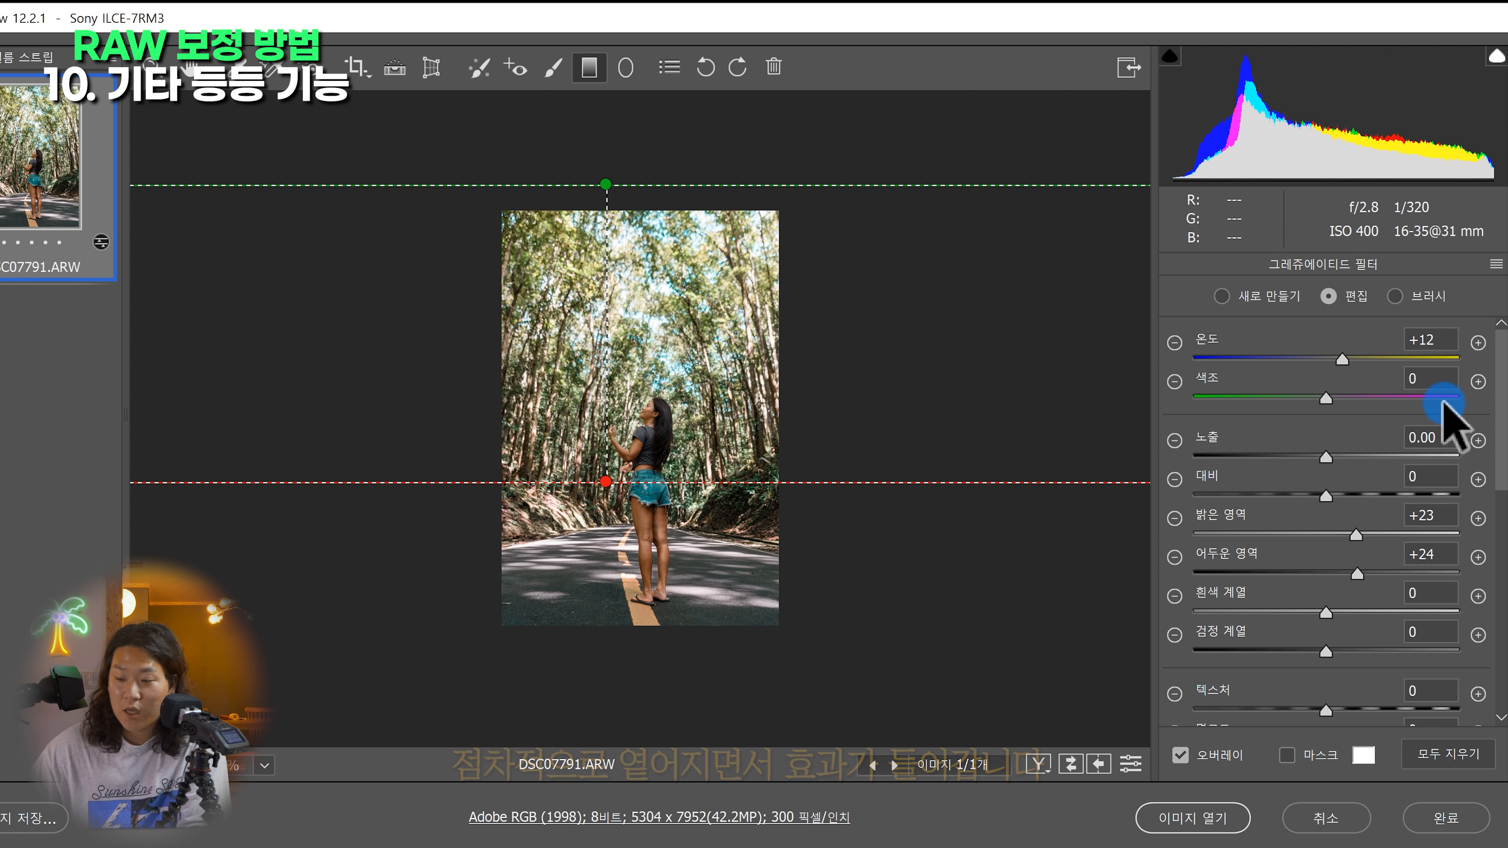
pyautogui.doubleClick(1234, 355)
pyautogui.click(1446, 514)
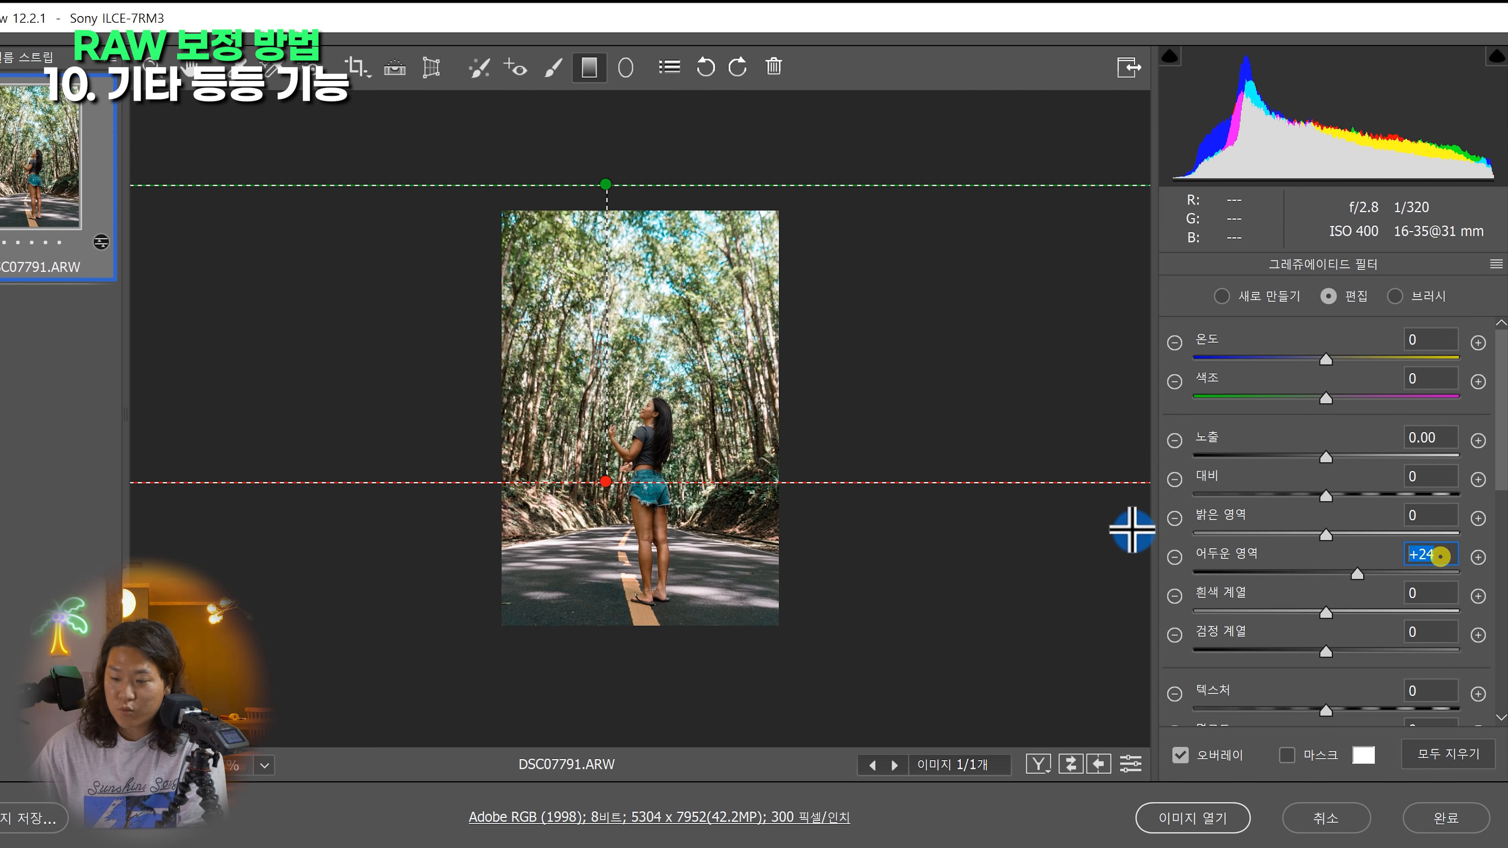
pyautogui.write('0')
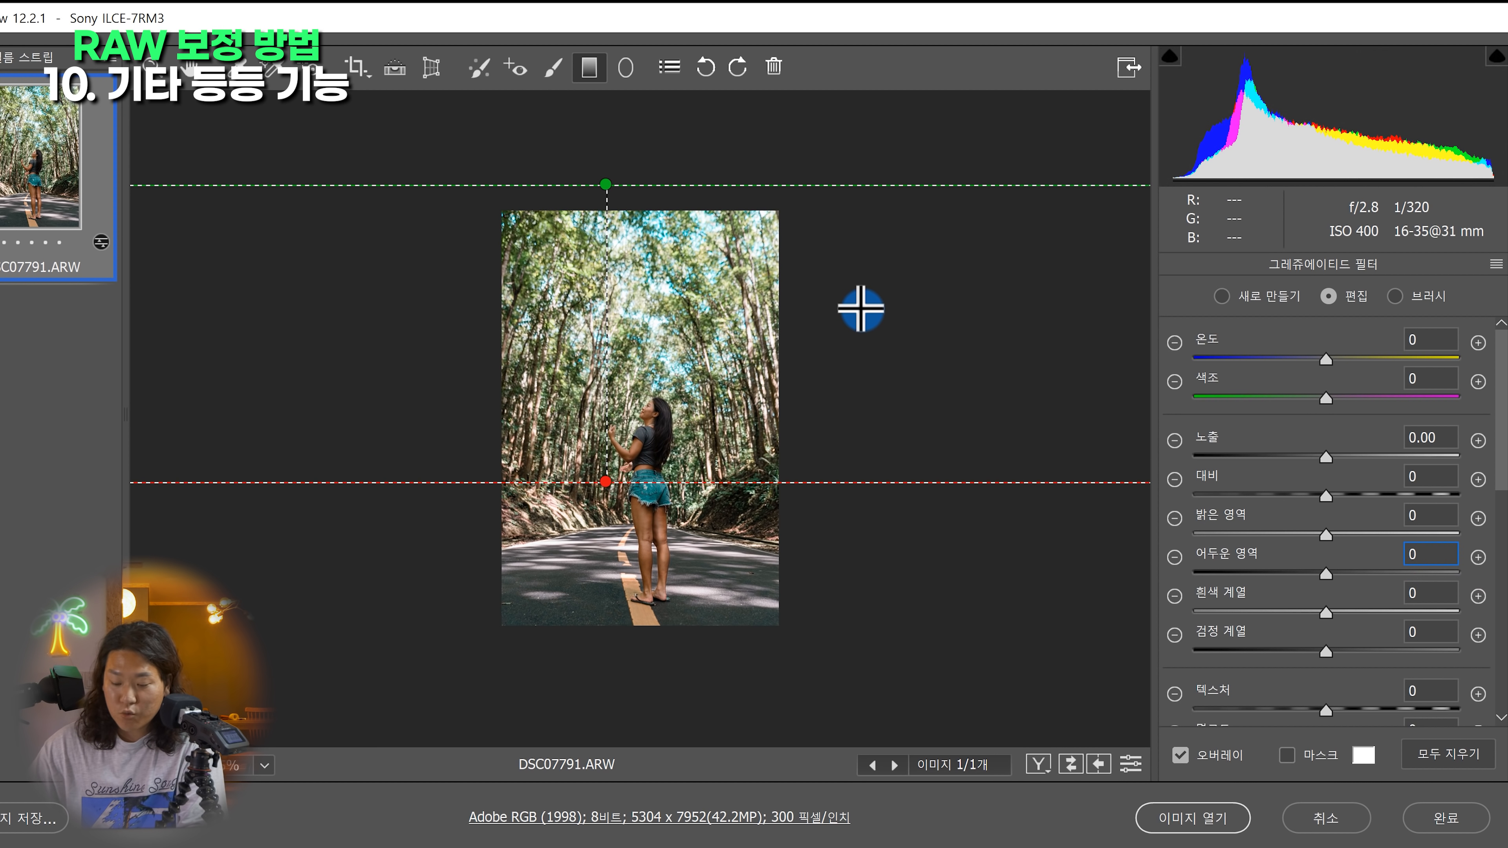
# Set the graduated filter's highlights (밝은 영역) to -100 and raise its lower end to the woman's forearm
pyautogui.scroll(1, 861, 309)
pyautogui.scroll(1, 861, 309)
pyautogui.scroll(2, 790, 275)
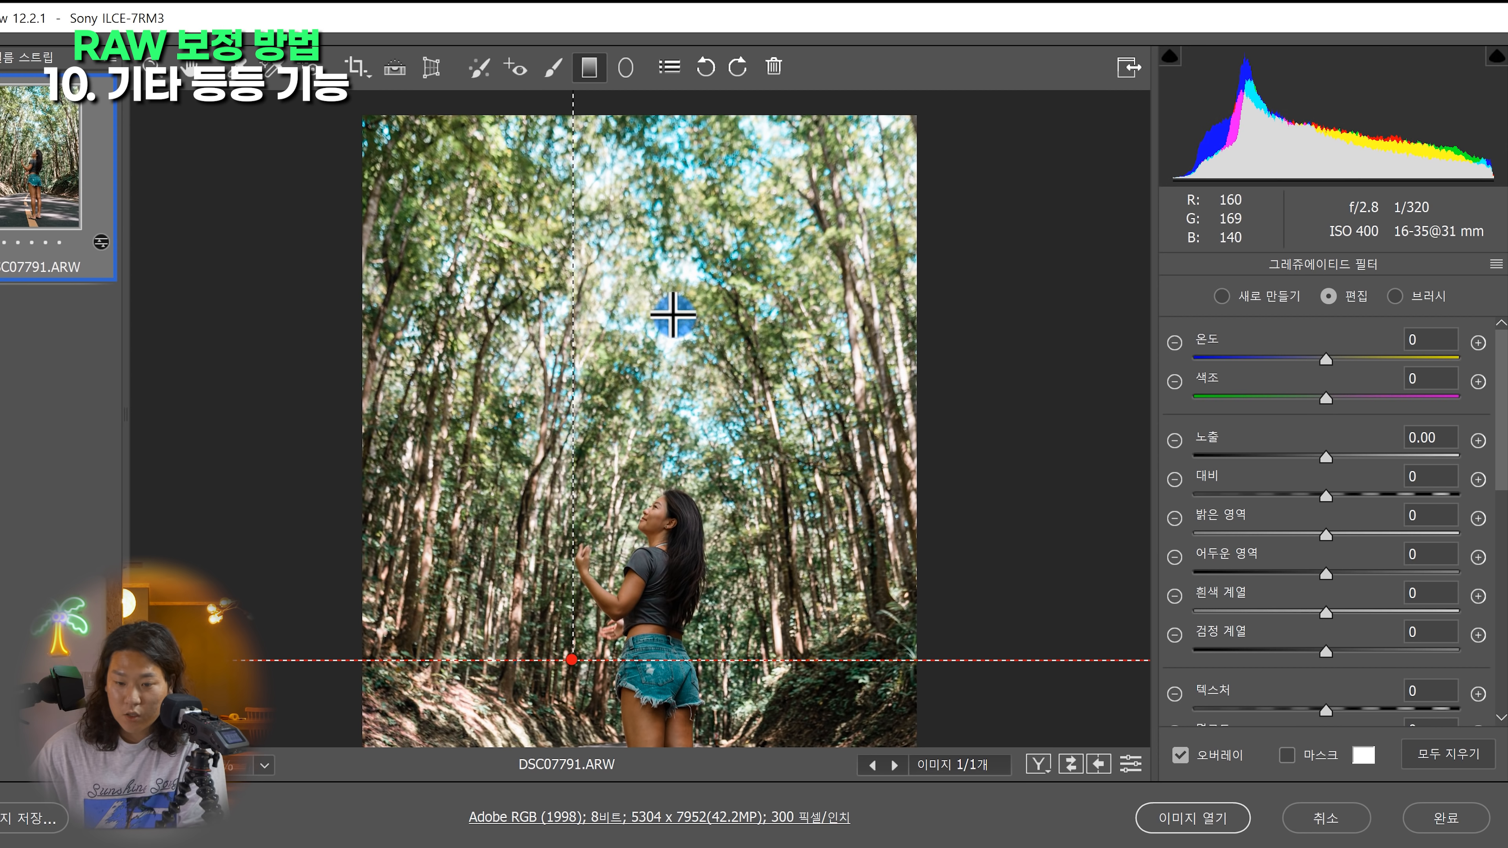
pyautogui.moveTo(1313, 530); pyautogui.dragTo(1121, 512)
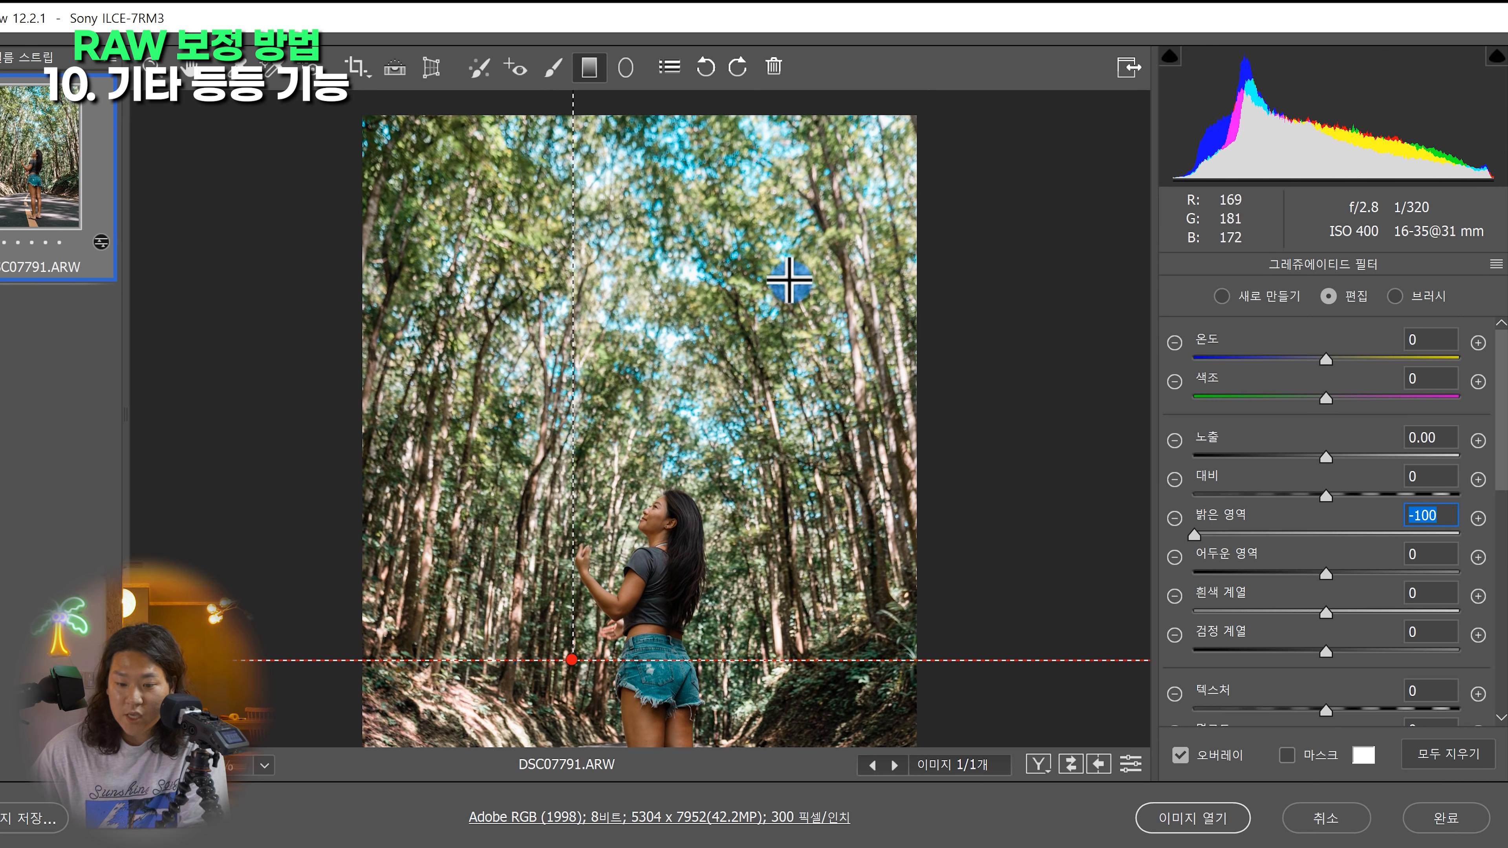
pyautogui.moveTo(571, 660); pyautogui.dragTo(586, 580)
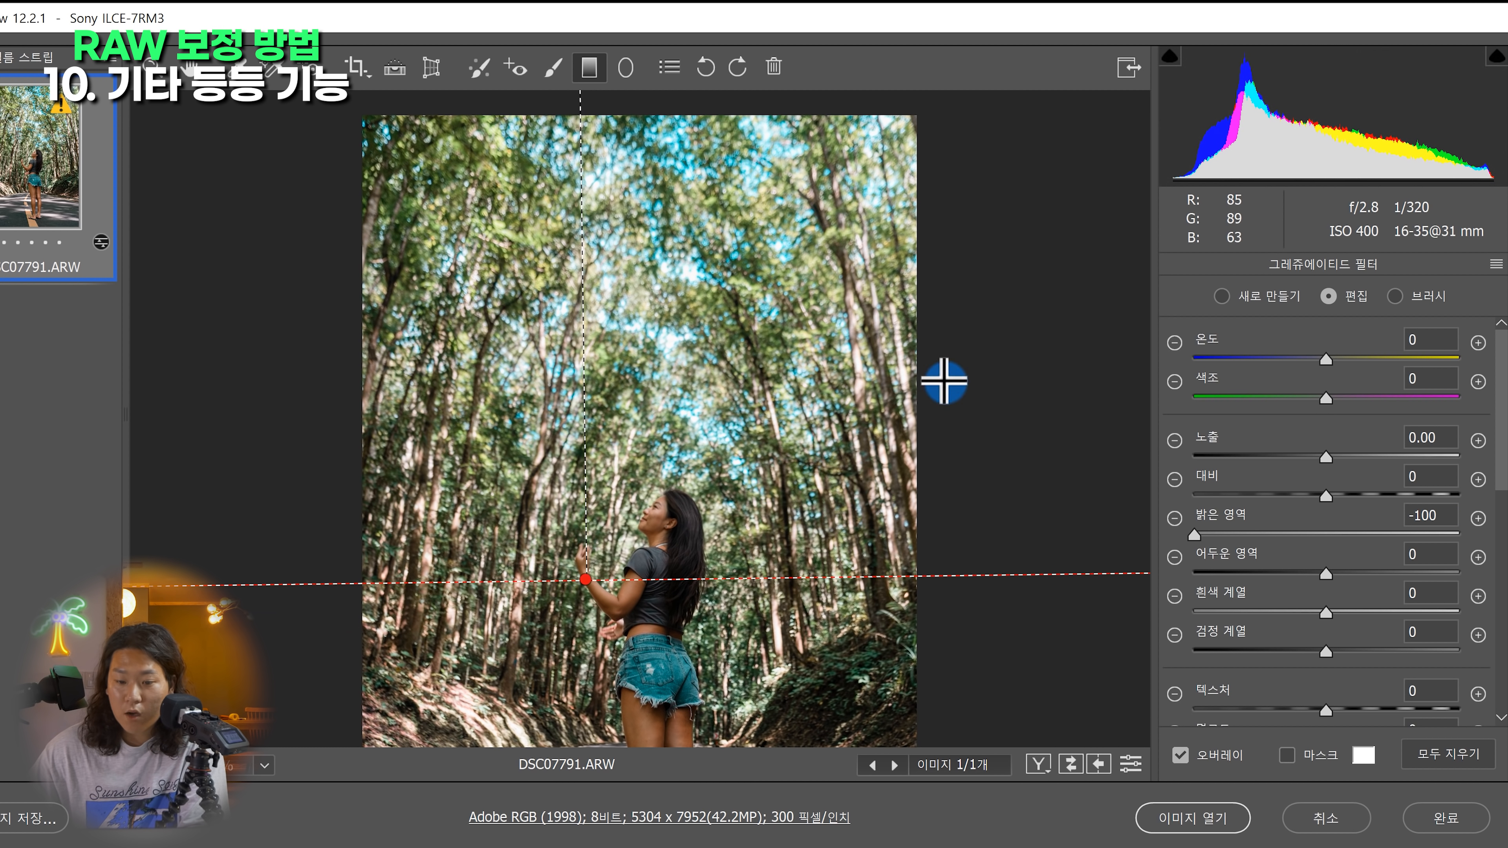
# Activate the adjustment brush (조정 브러쉬), magnify the woman's upper body and reduce the brush size over her face
pyautogui.click(546, 76)
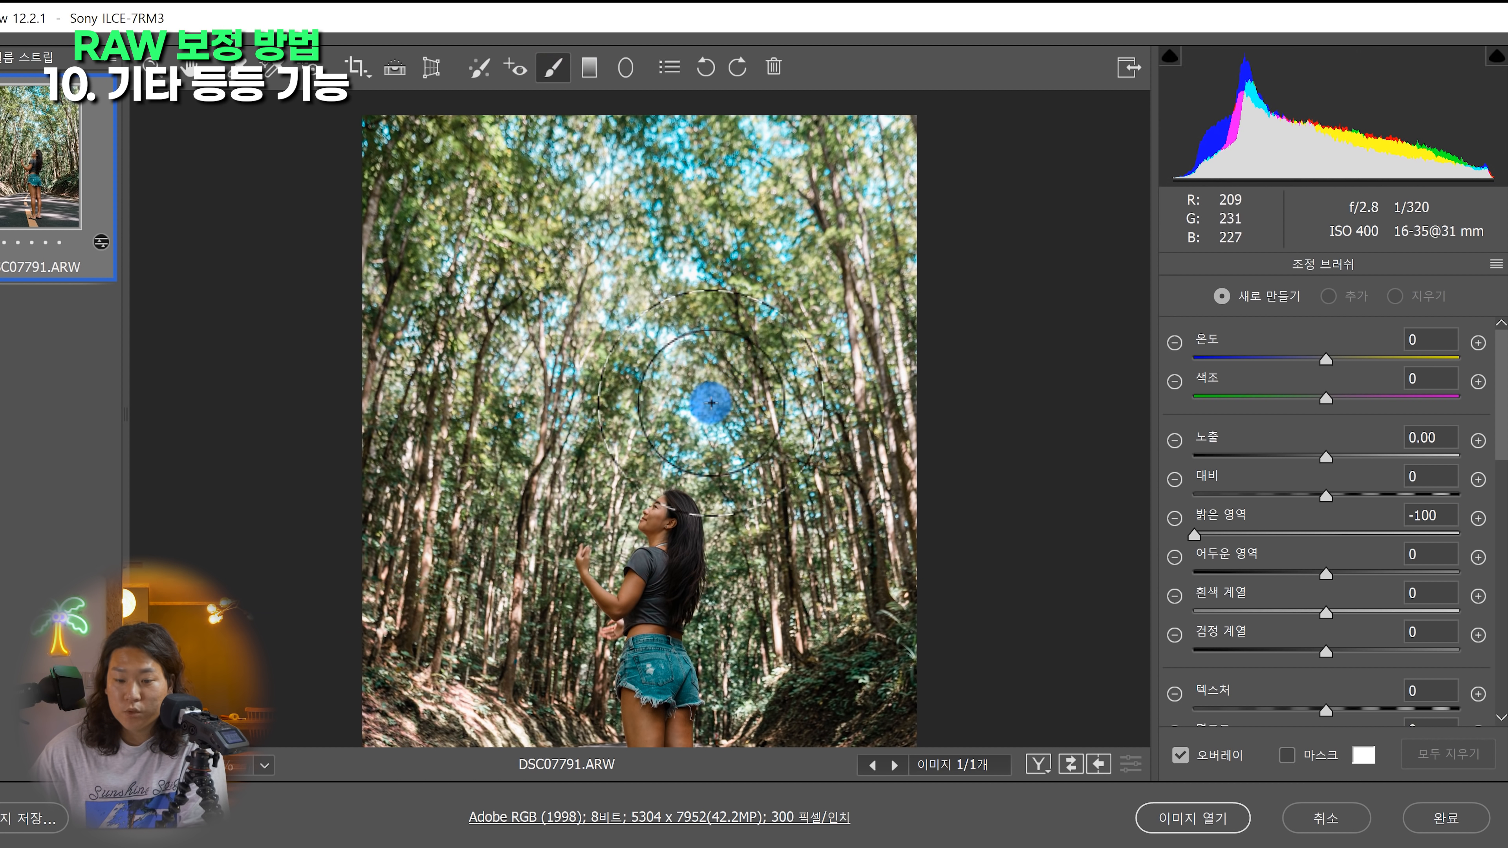
pyautogui.keyDown('ctrl'); pyautogui.click(675, 378); pyautogui.keyUp('ctrl')
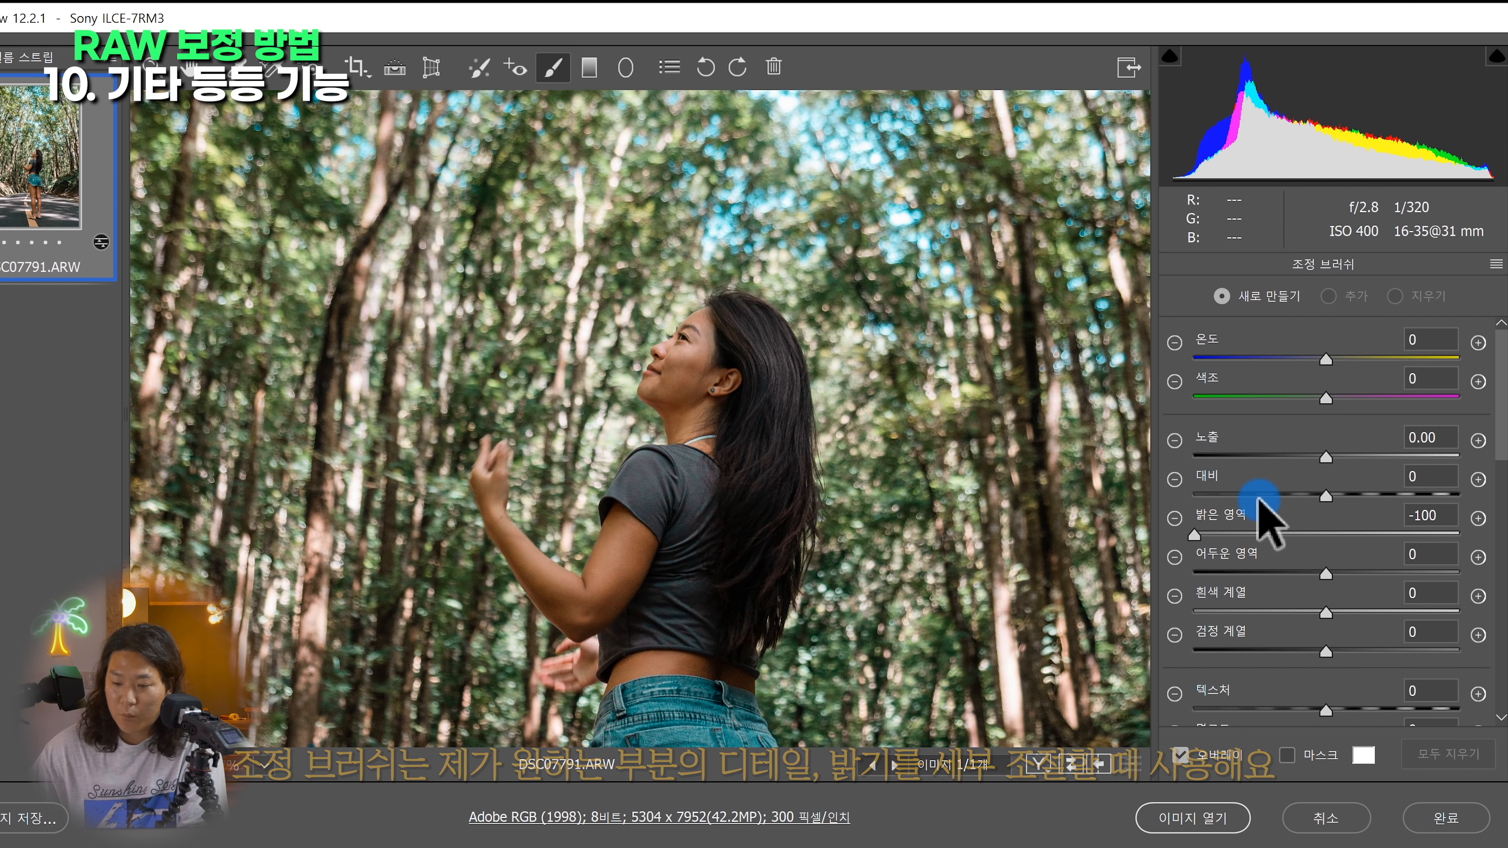
pyautogui.click(689, 356)
pyautogui.press('[')
pyautogui.press('[')
pyautogui.press('[')
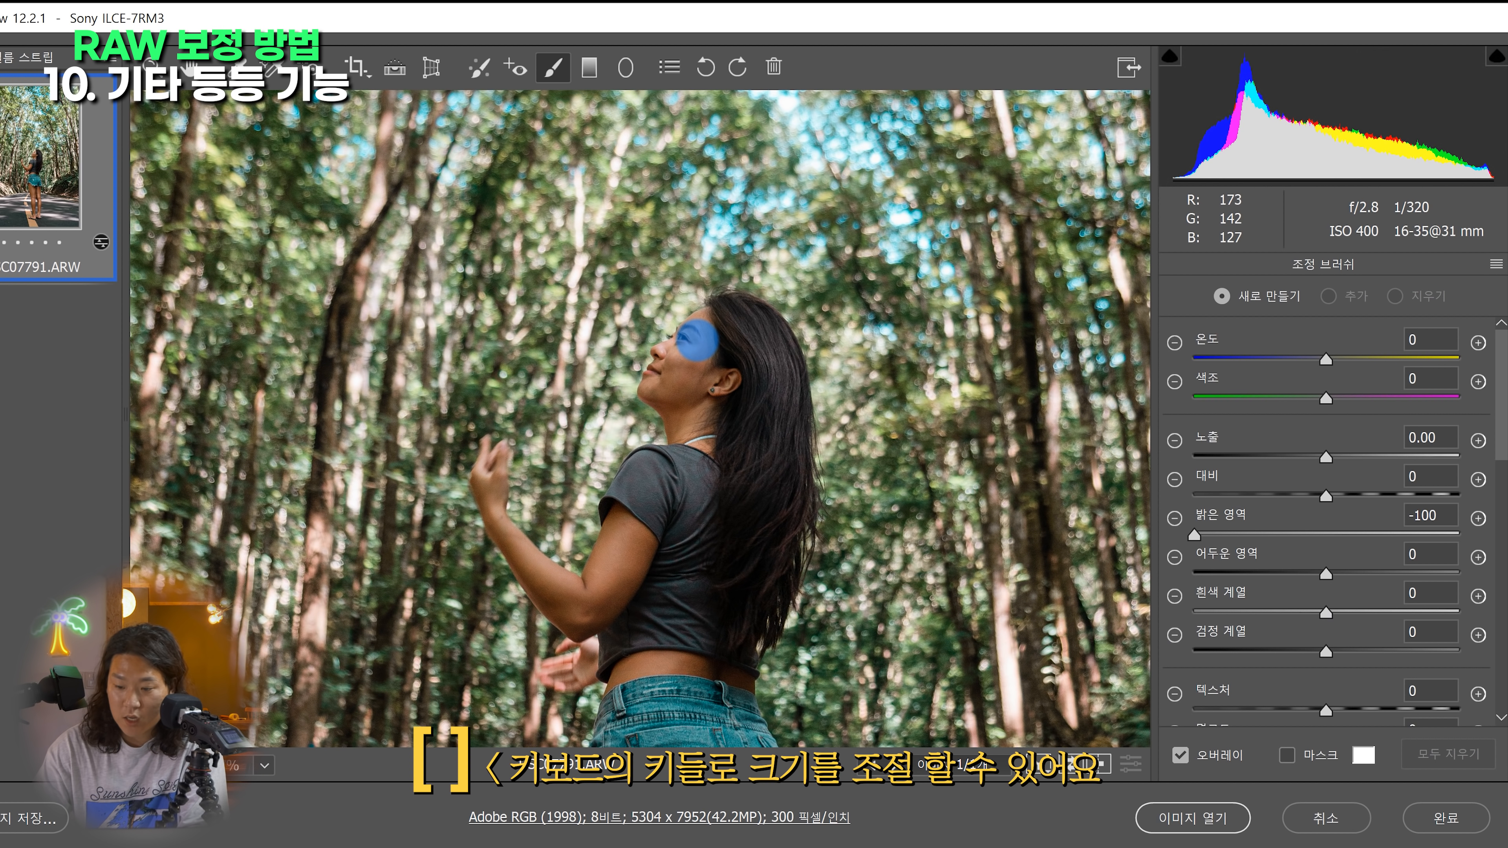
# Try a feather (페더) of 2 for the adjustment brush
pyautogui.scroll(-5, 1410, 624)
pyautogui.scroll(-3, 1409, 621)
pyautogui.scroll(-1, 1259, 695)
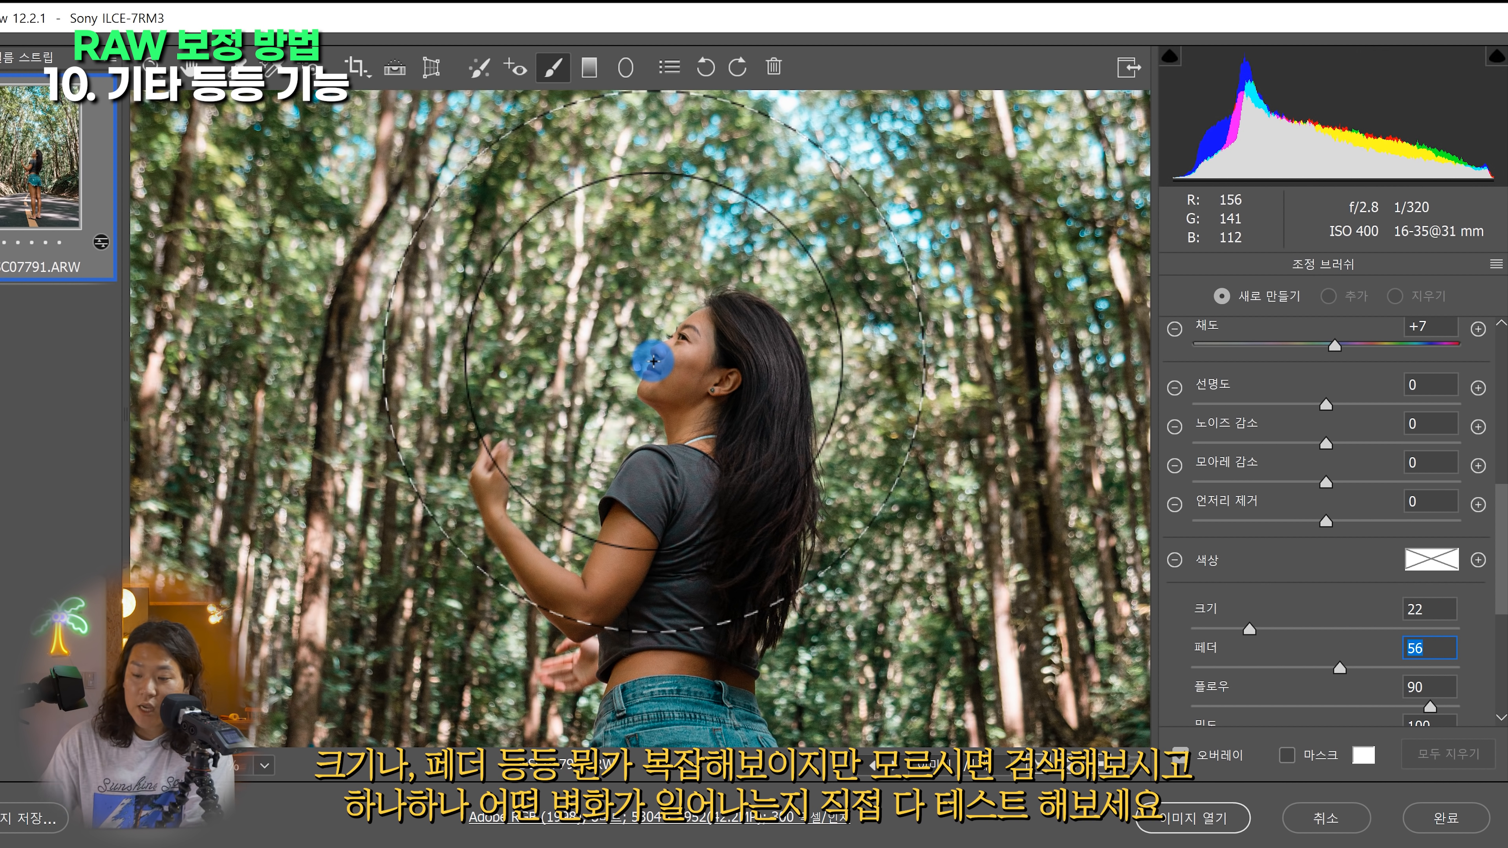
pyautogui.write('2')
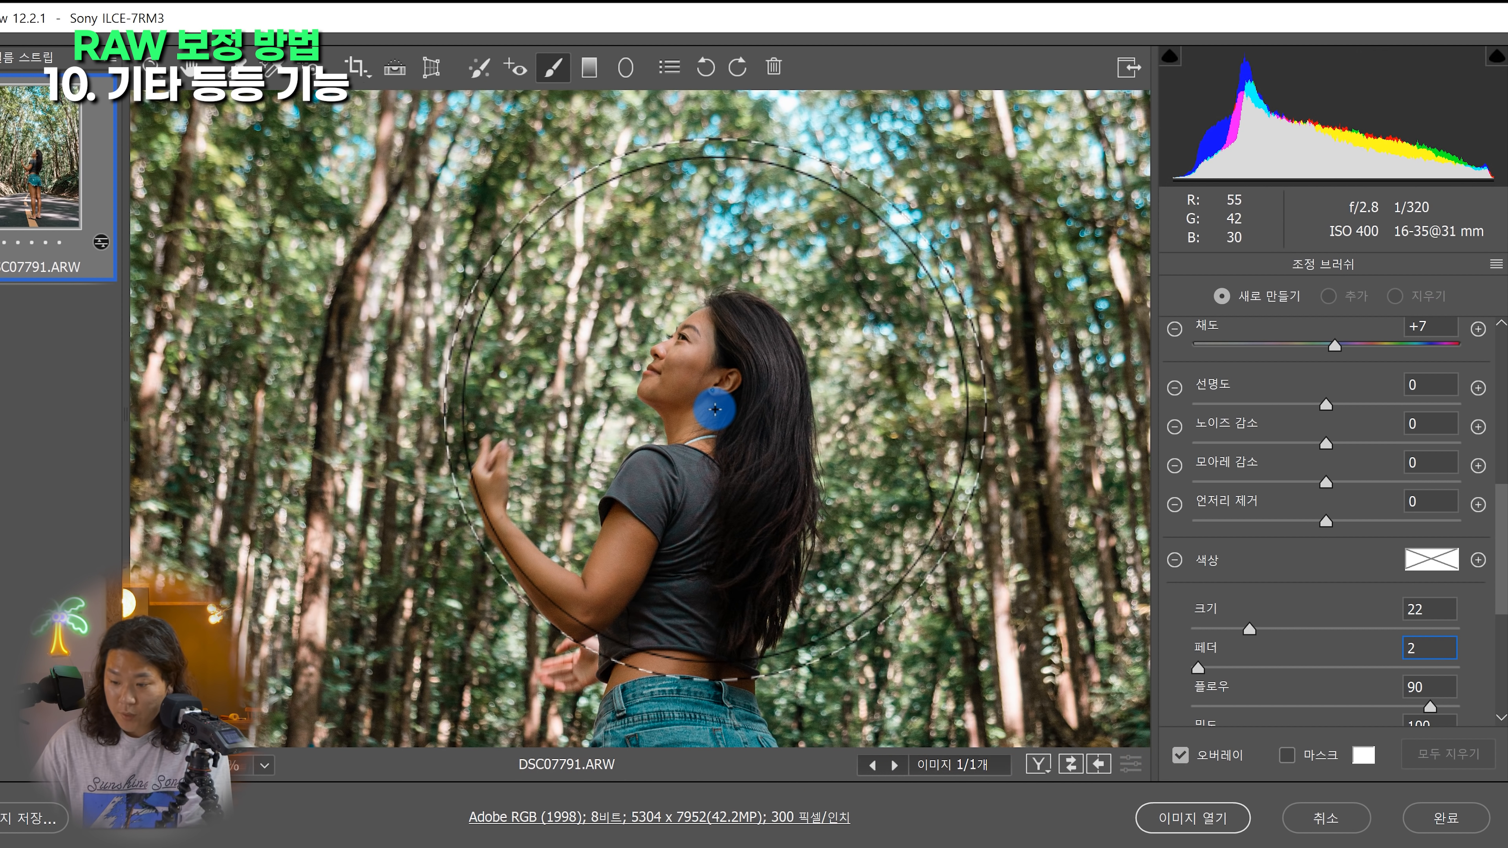
# Set the adjustment brush's feather (페더) to 50 and its size (크기) to 10
pyautogui.click(1422, 647)
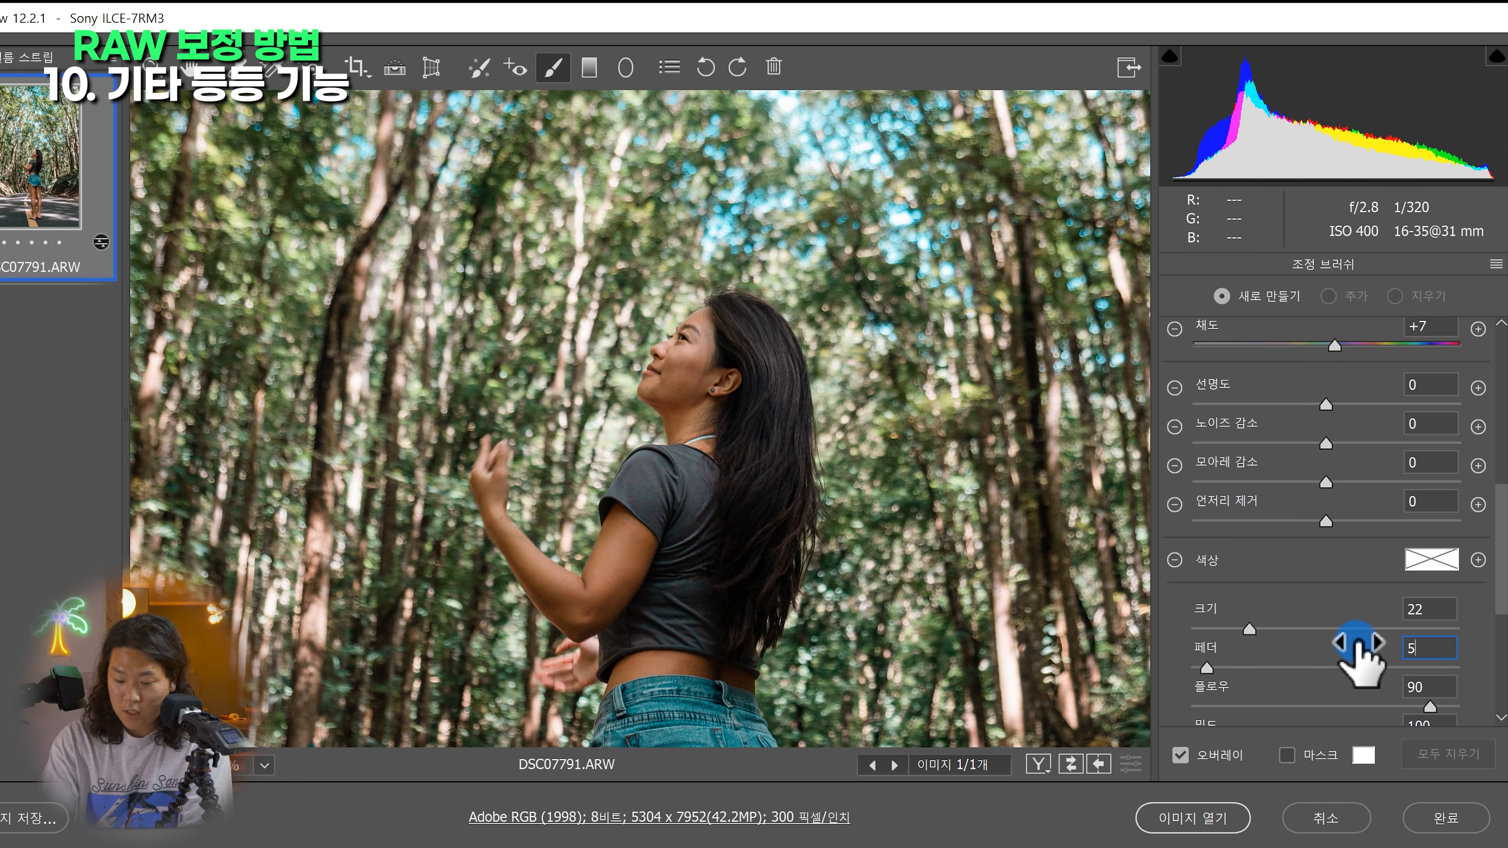
pyautogui.press('[')
pyautogui.press('[')
pyautogui.press('[')
pyautogui.press('[')
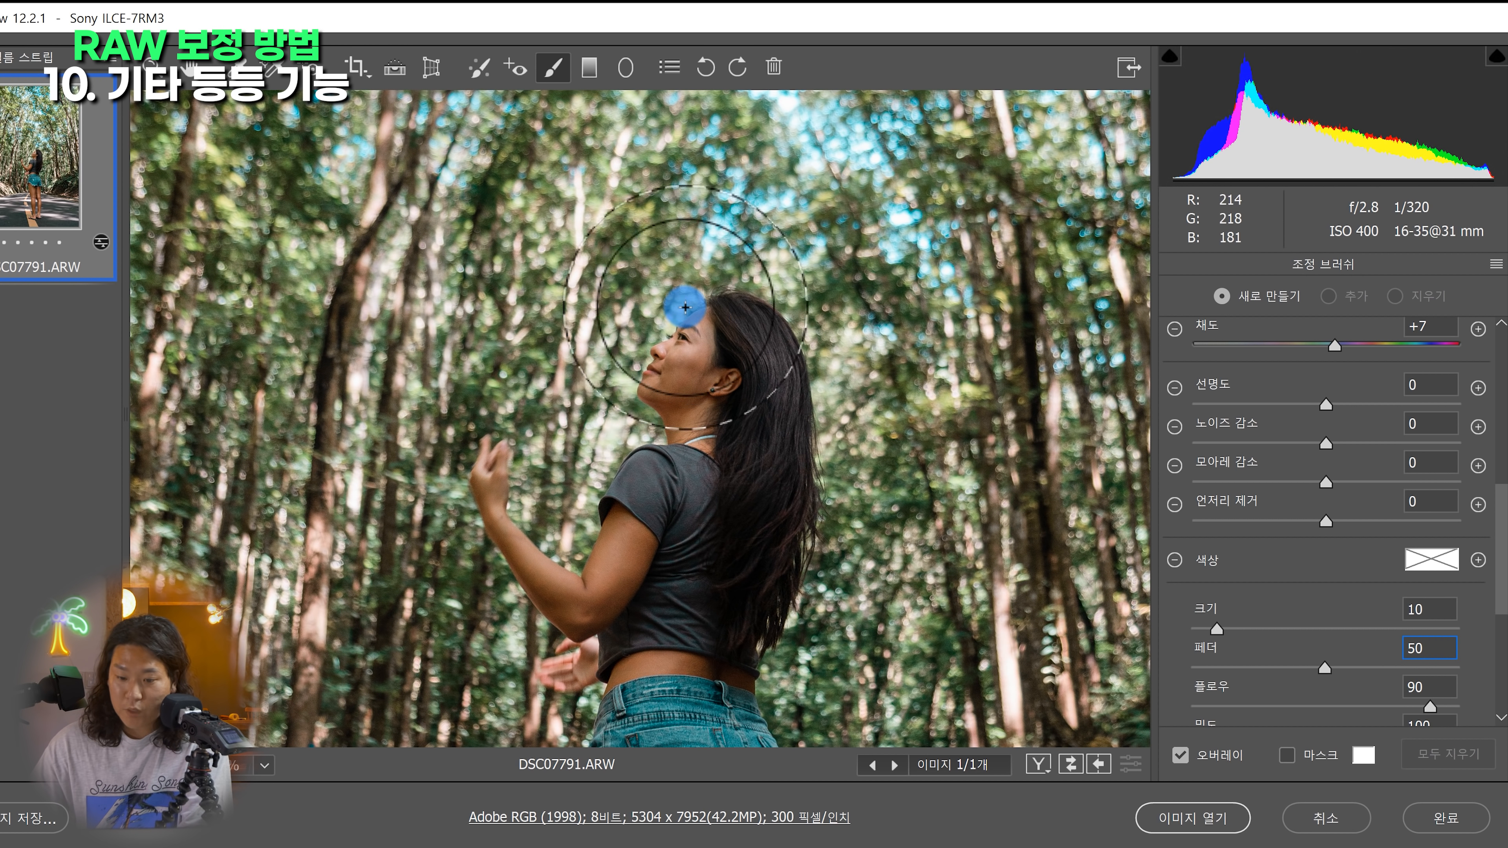
# Paint an adjustment area over the woman's face and set its highlights (밝은 영역) to 0
pyautogui.scroll(-1, 655, 312)
pyautogui.moveTo(691, 265)
pyautogui.mouseDown()
pyautogui.moveTo(670, 329)
pyautogui.moveTo(691, 354)
pyautogui.mouseUp()
pyautogui.scroll(5, 1412, 511)
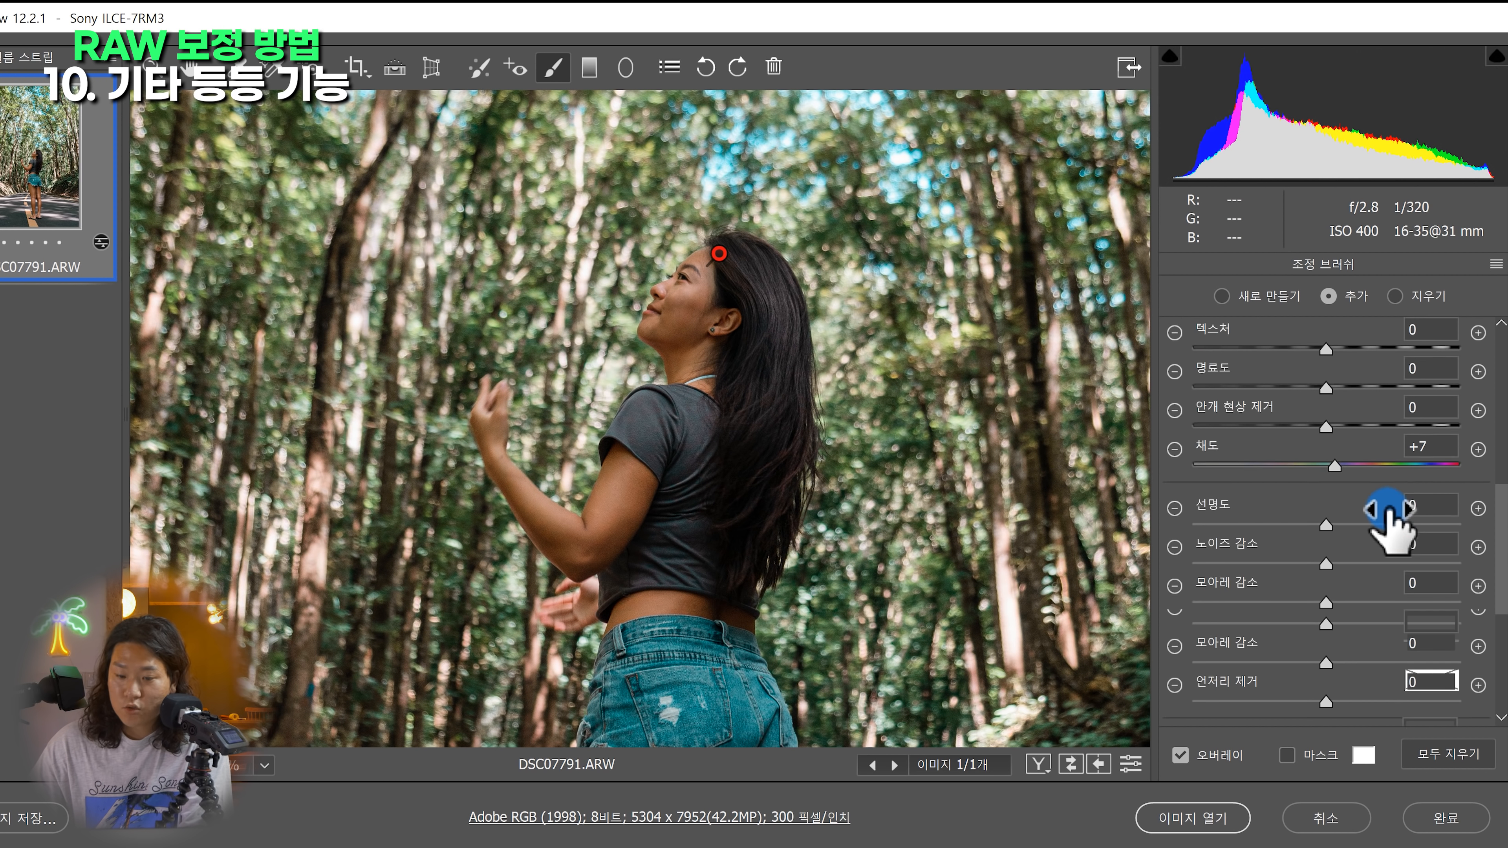
pyautogui.scroll(4, 1418, 511)
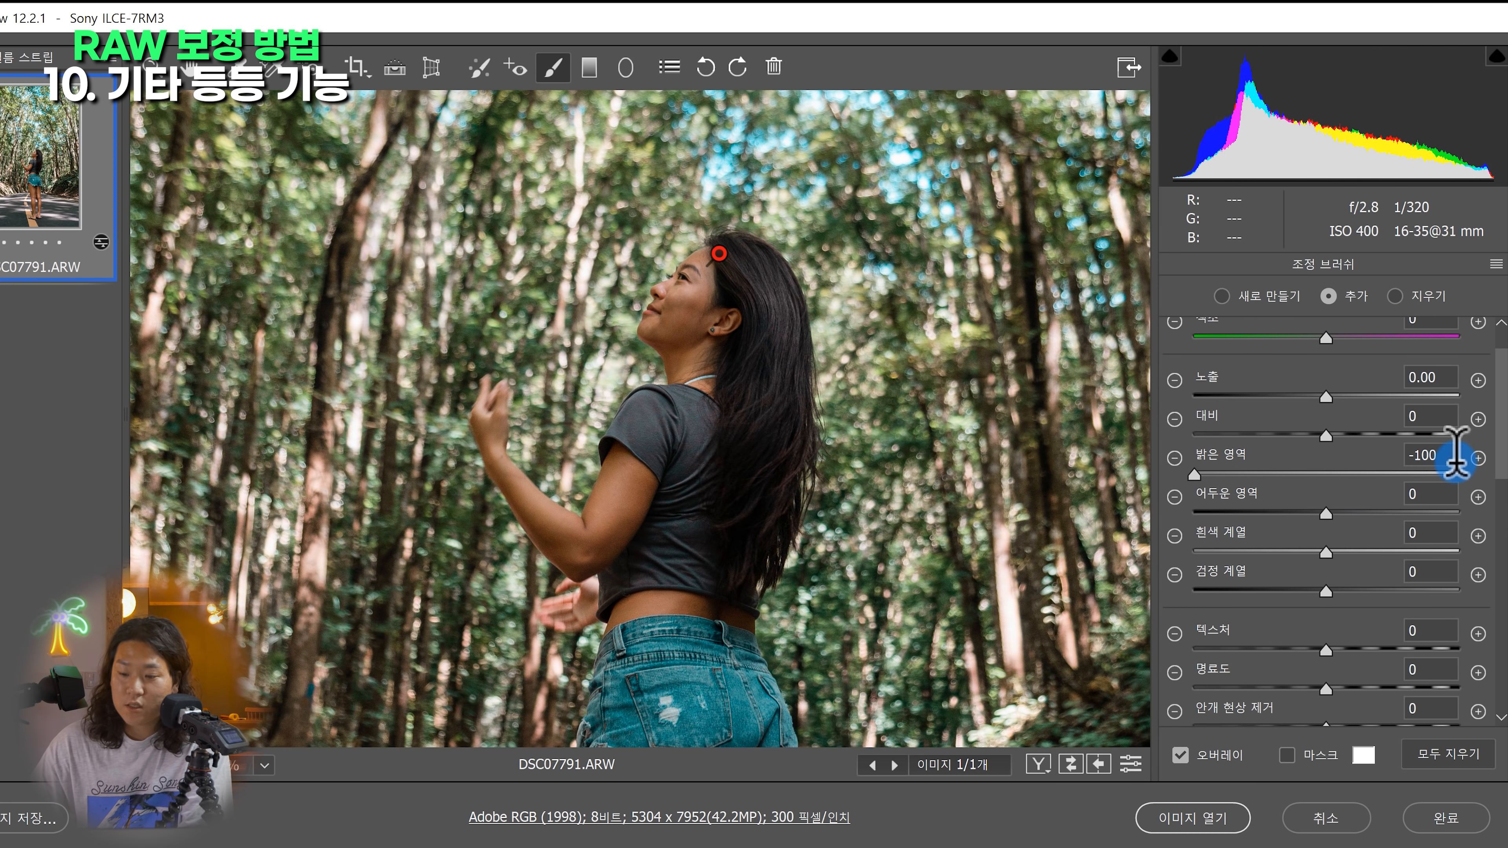
pyautogui.click(1448, 456)
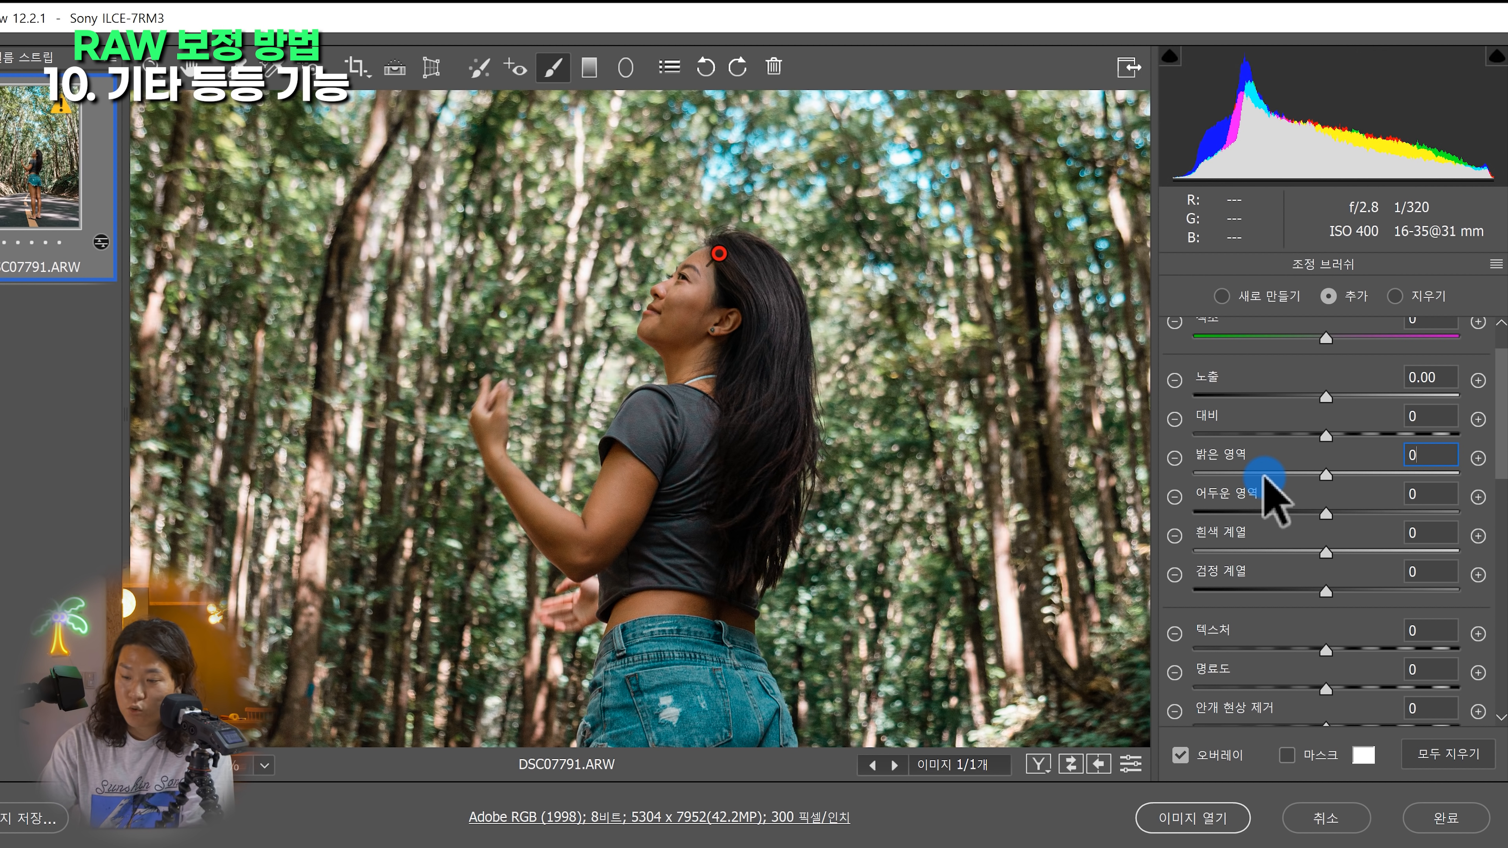
# Set the exposure (노출) of the brushed face area to +0.10
pyautogui.scroll(-2, 1406, 618)
pyautogui.scroll(3, 1425, 618)
pyautogui.click(1325, 457)
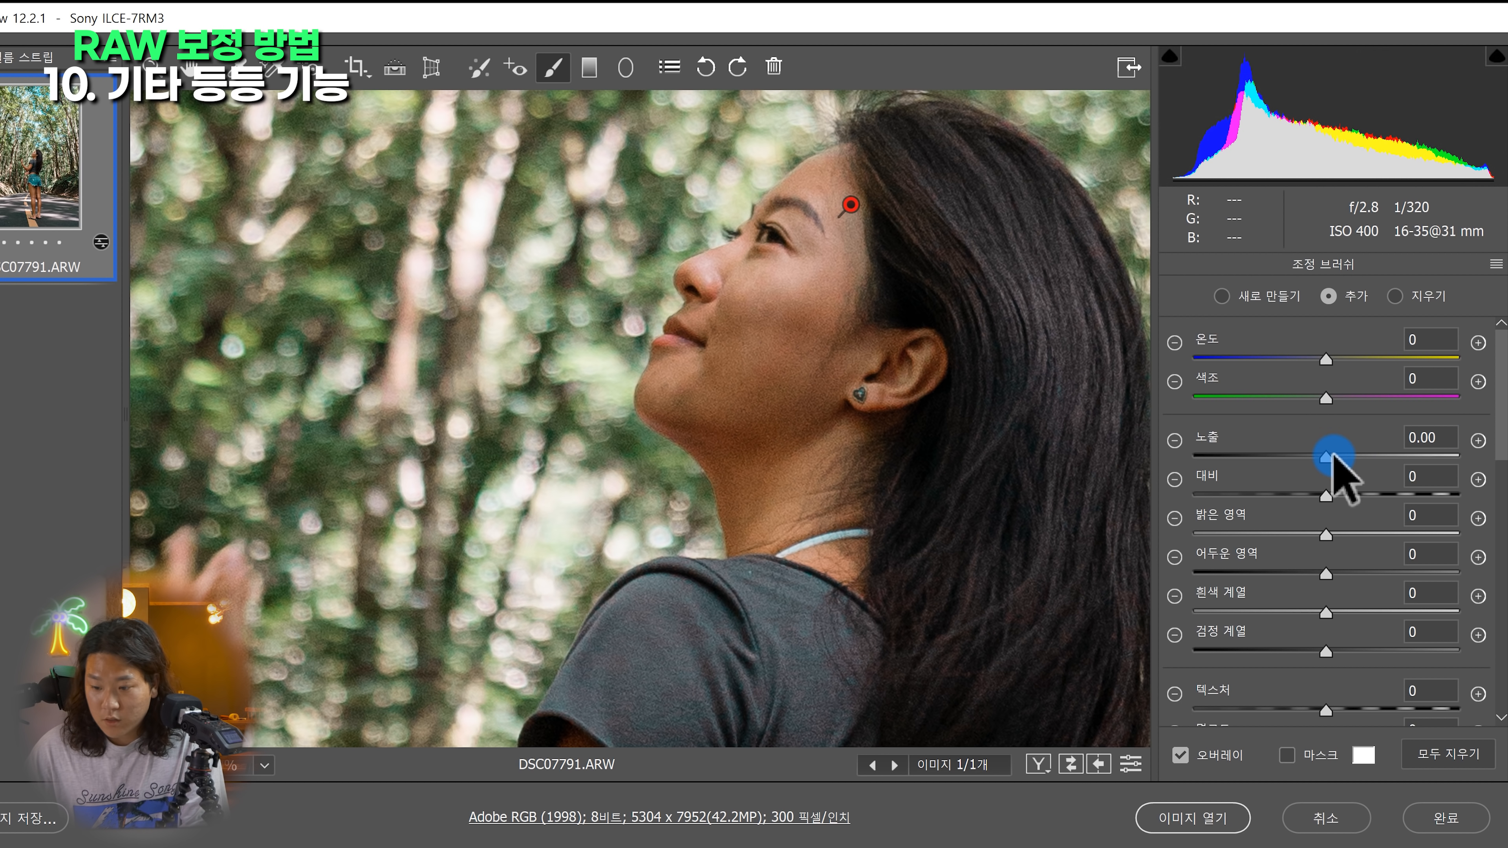
pyautogui.moveTo(1325, 457); pyautogui.dragTo(1328, 457)
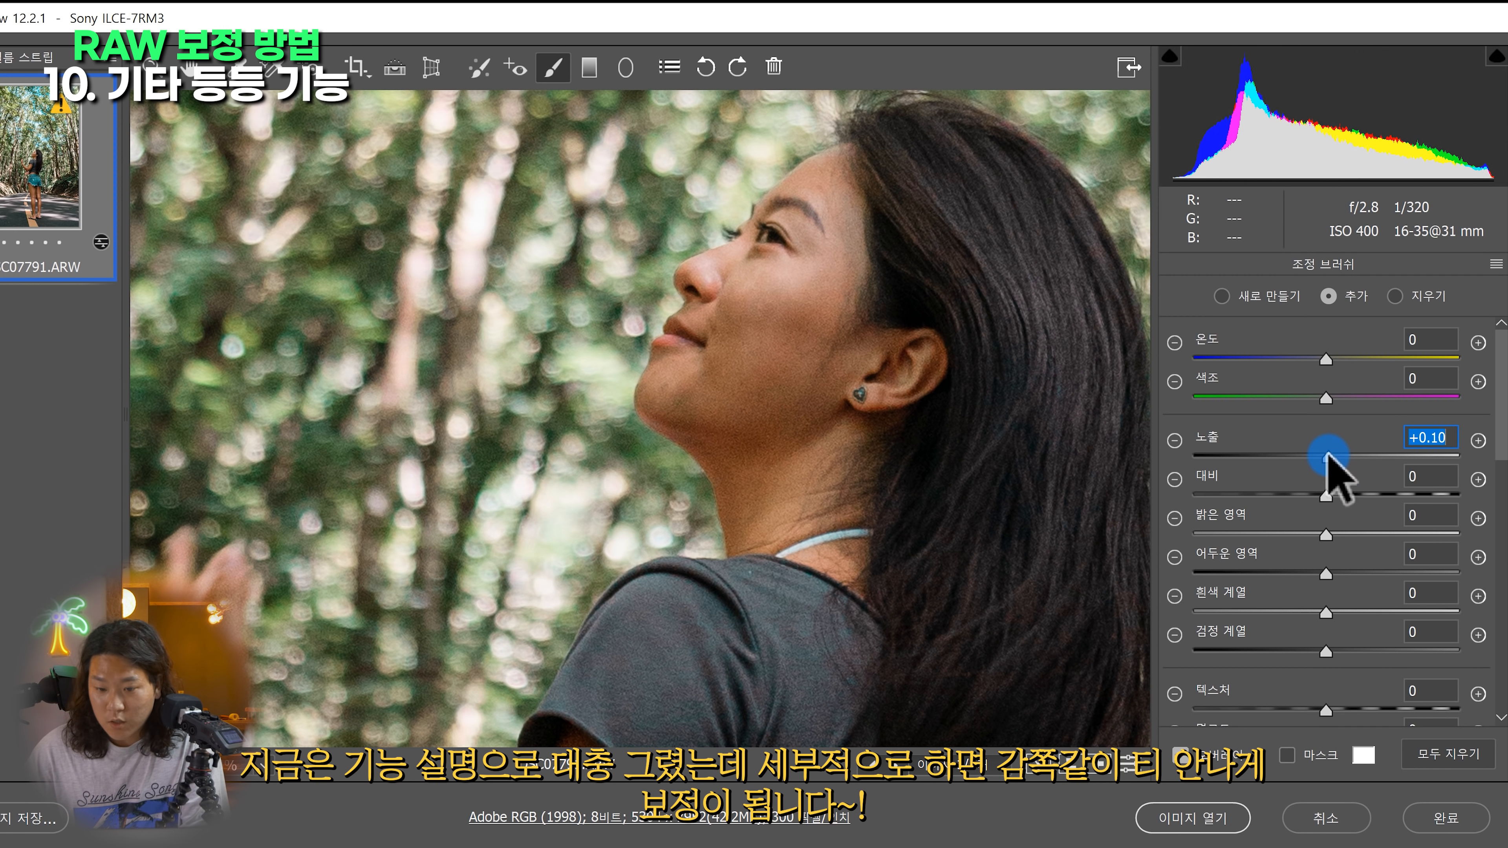
# Extend the brushed adjustment over the woman's arm and bare waist, compare before and after, and leave the brush
pyautogui.hotkey('ctrl', '-')
pyautogui.hotkey('ctrl', '-')
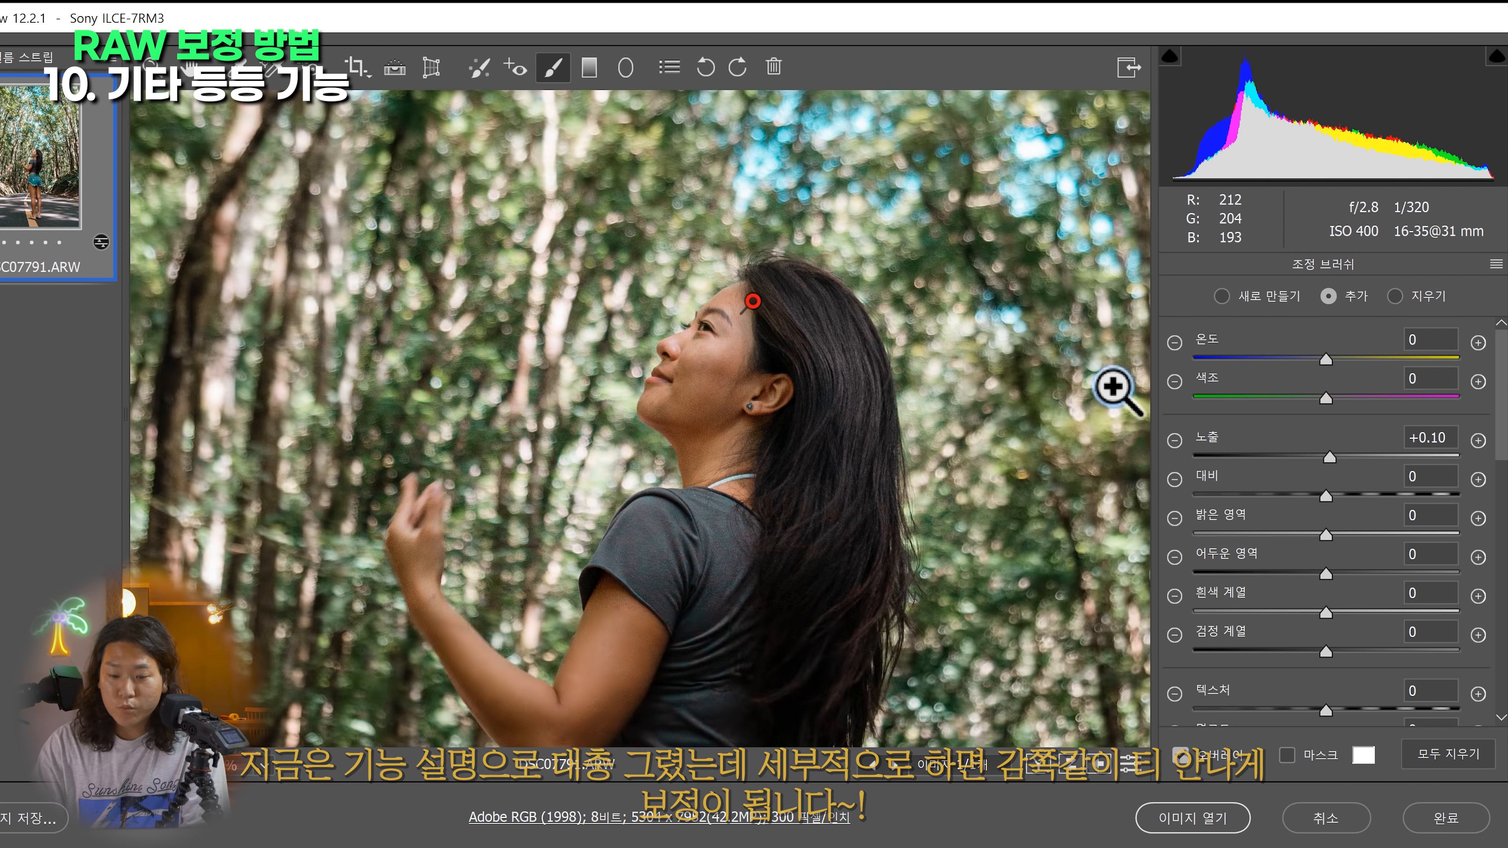
pyautogui.scroll(-3, 616, 469)
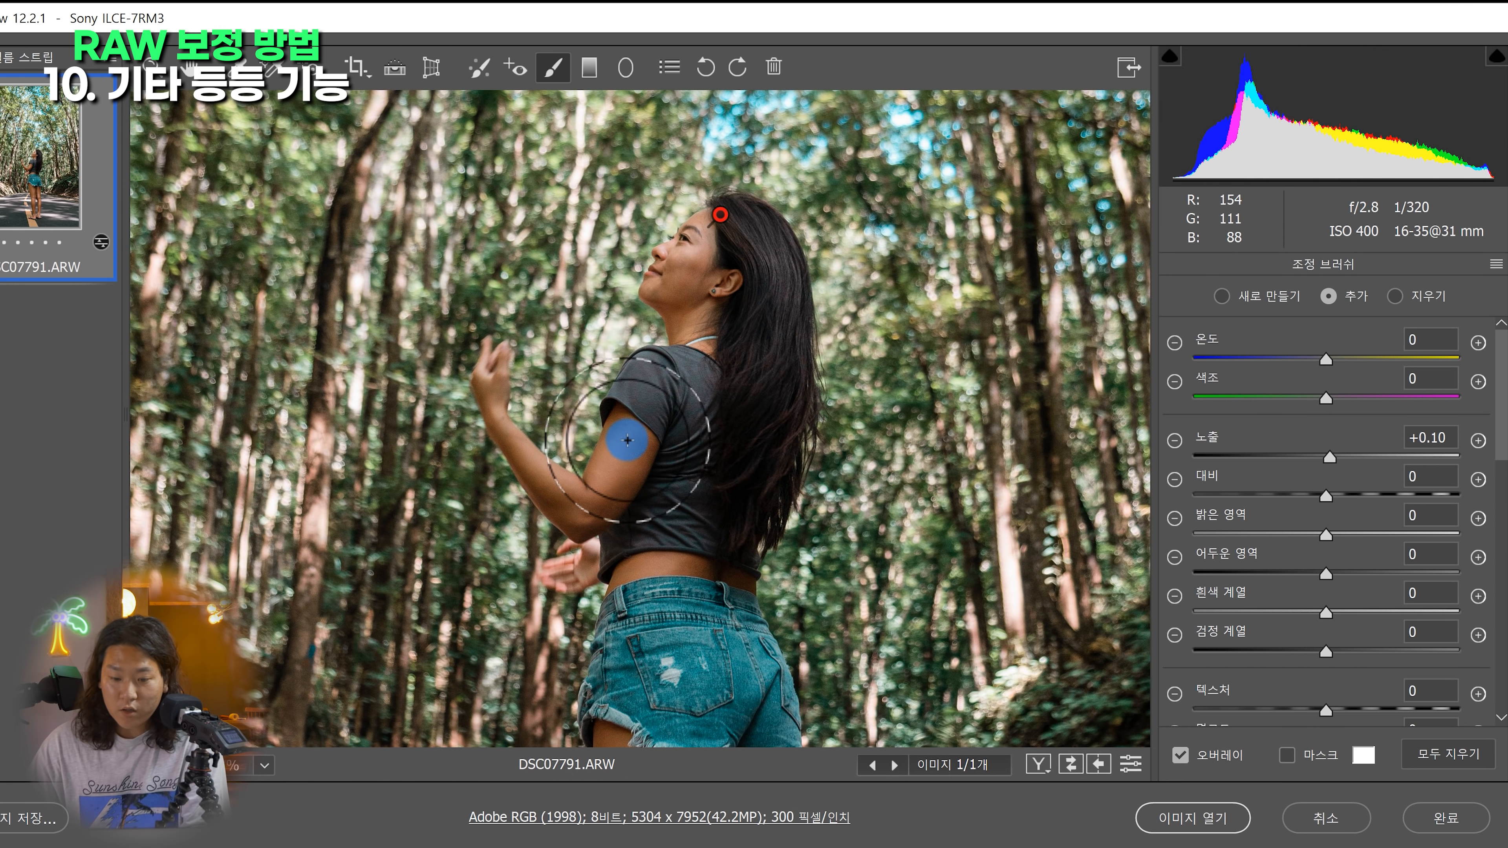
pyautogui.moveTo(629, 438); pyautogui.dragTo(583, 515)
pyautogui.moveTo(638, 574); pyautogui.dragTo(754, 592)
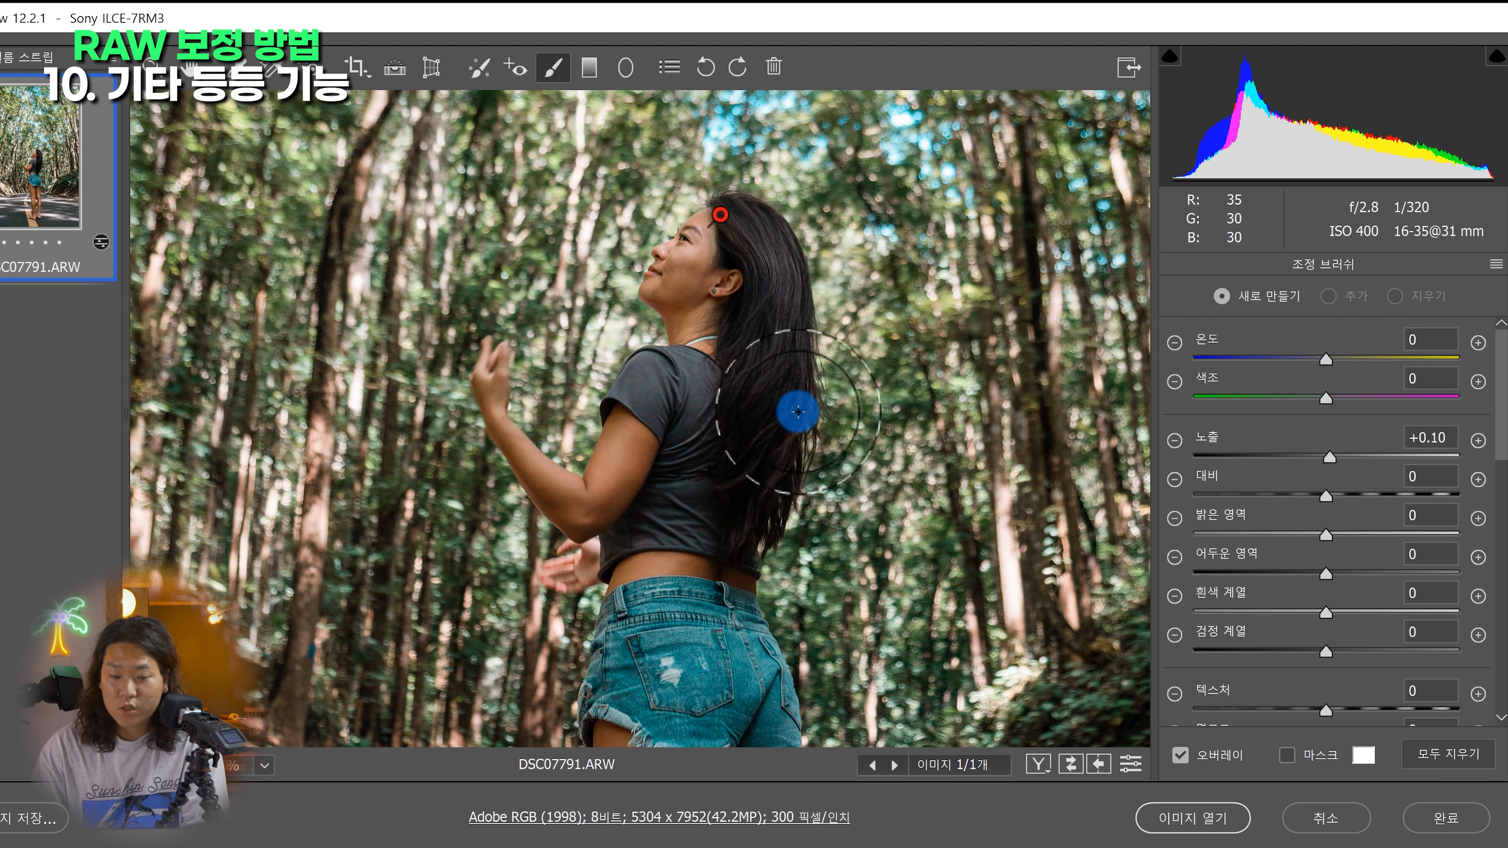
pyautogui.press('p')
pyautogui.press('p')
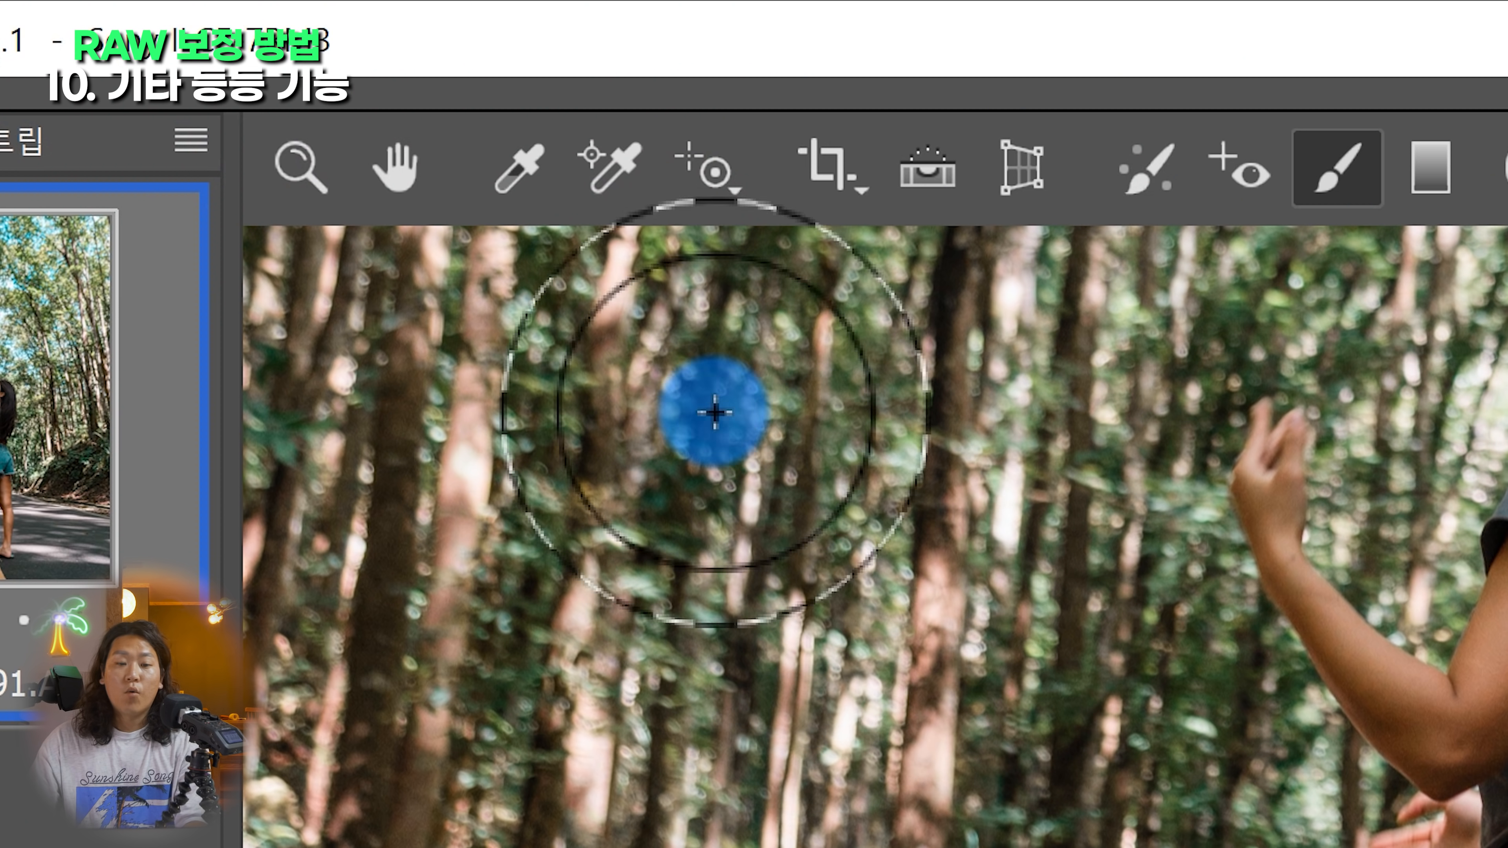
pyautogui.click(314, 172)
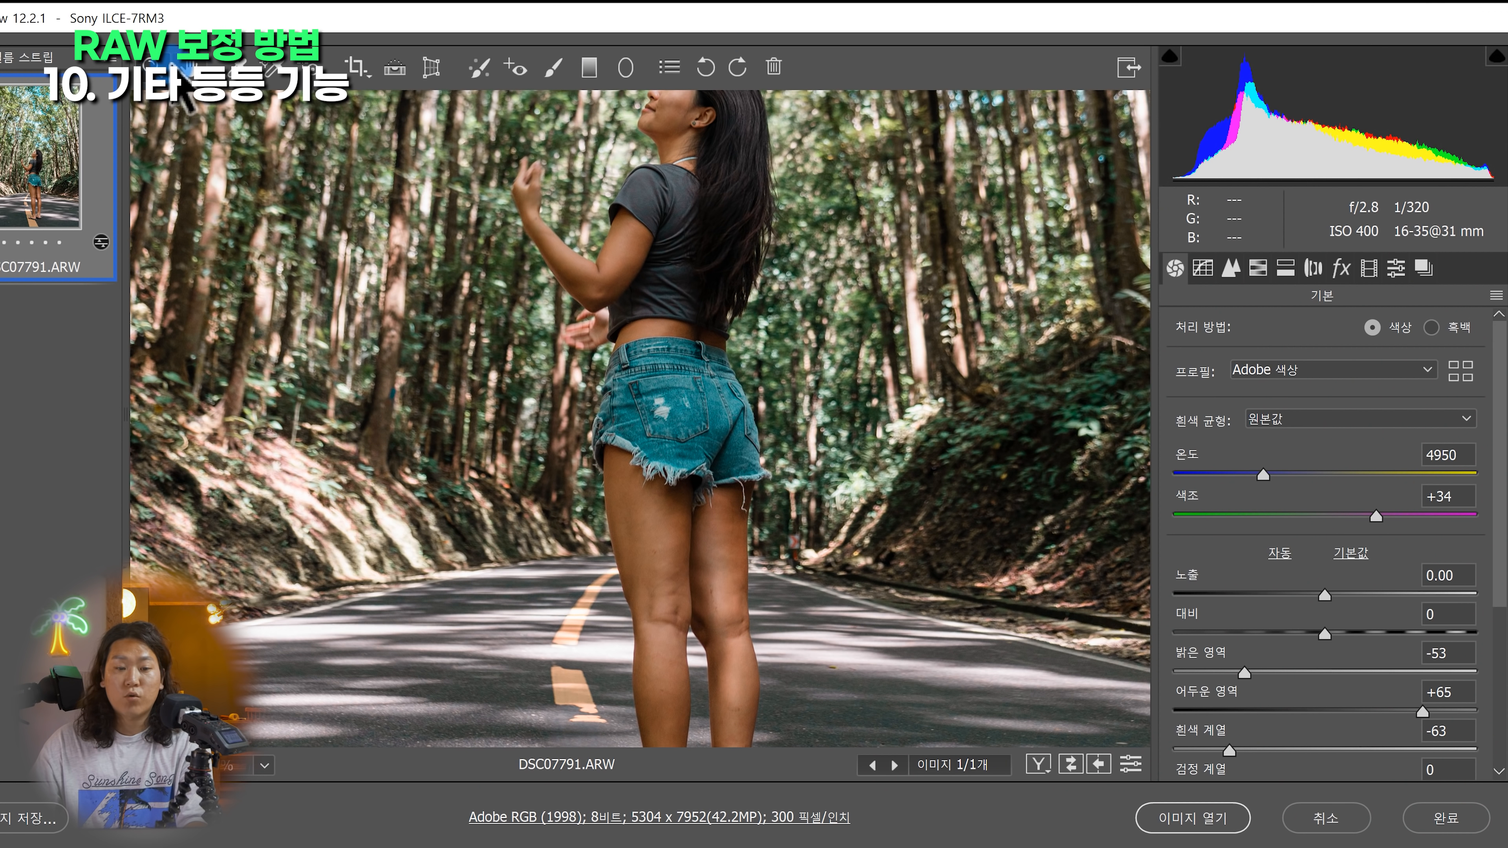
# Draw a wide radial filter, centre it near the woman's forearm and strongly raise its exposure (노출)
pyautogui.click(625, 67)
pyautogui.moveTo(381, 255); pyautogui.dragTo(640, 337)
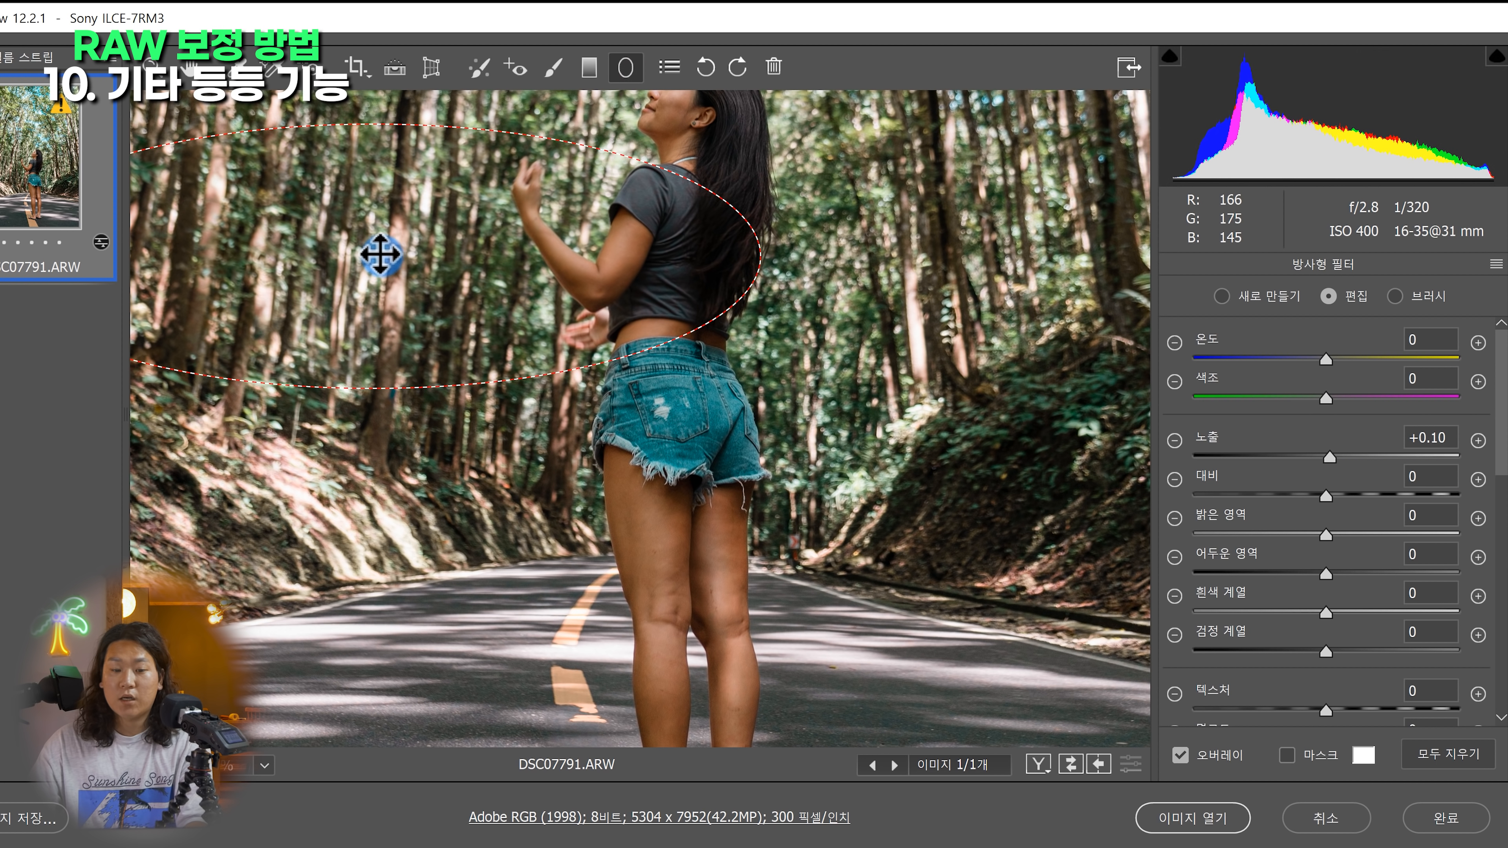
pyautogui.moveTo(373, 251); pyautogui.dragTo(552, 269)
pyautogui.moveTo(1330, 455); pyautogui.dragTo(1439, 469)
# Switch the radial filter's effect (효과) to outside (바깥쪽) and move the ellipse over the woman's elbow
pyautogui.scroll(-5, 1425, 594)
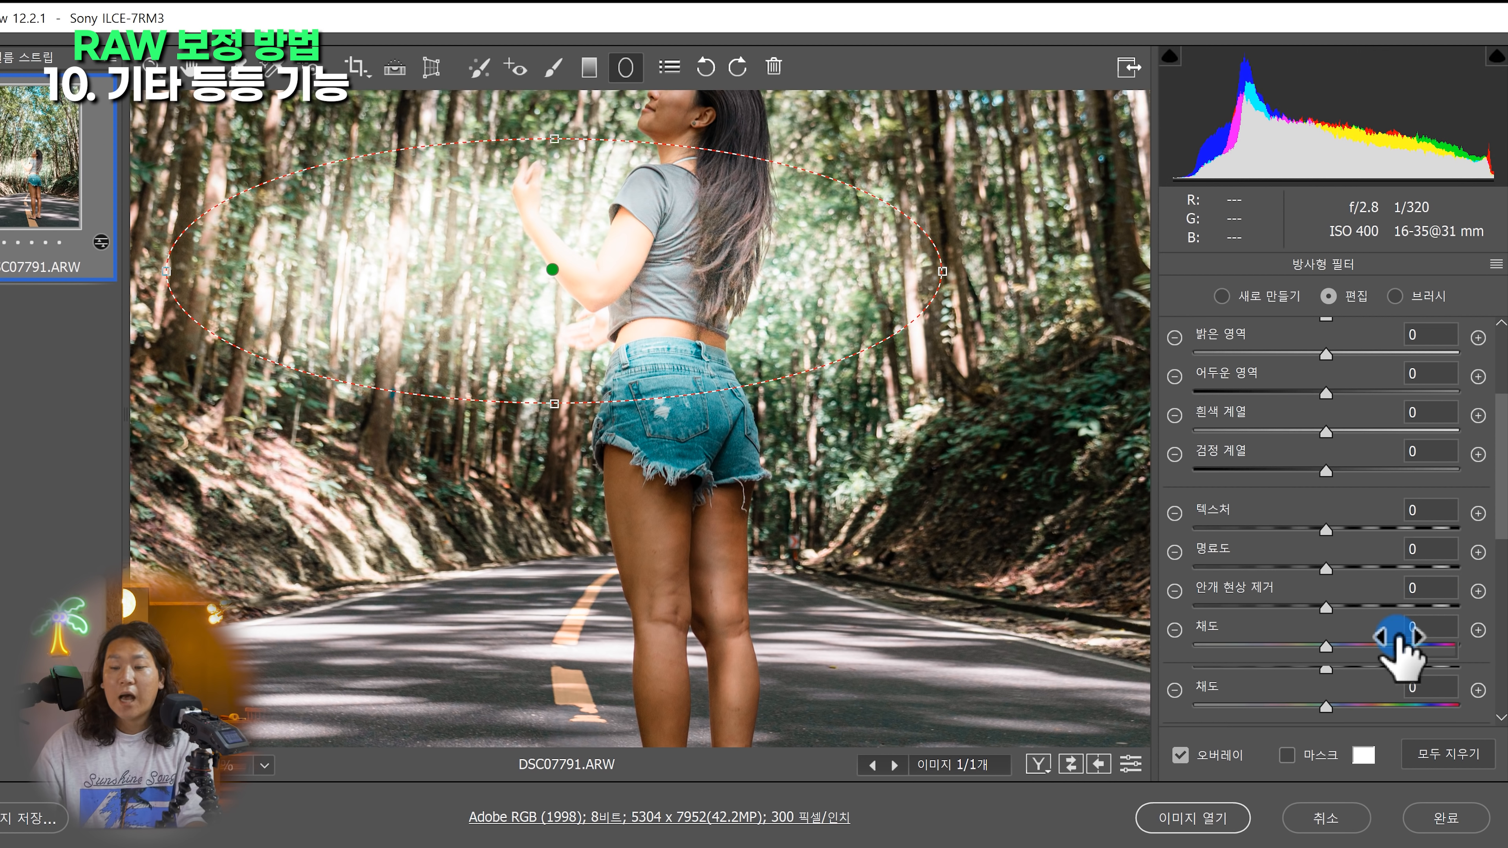
pyautogui.scroll(-4, 1383, 624)
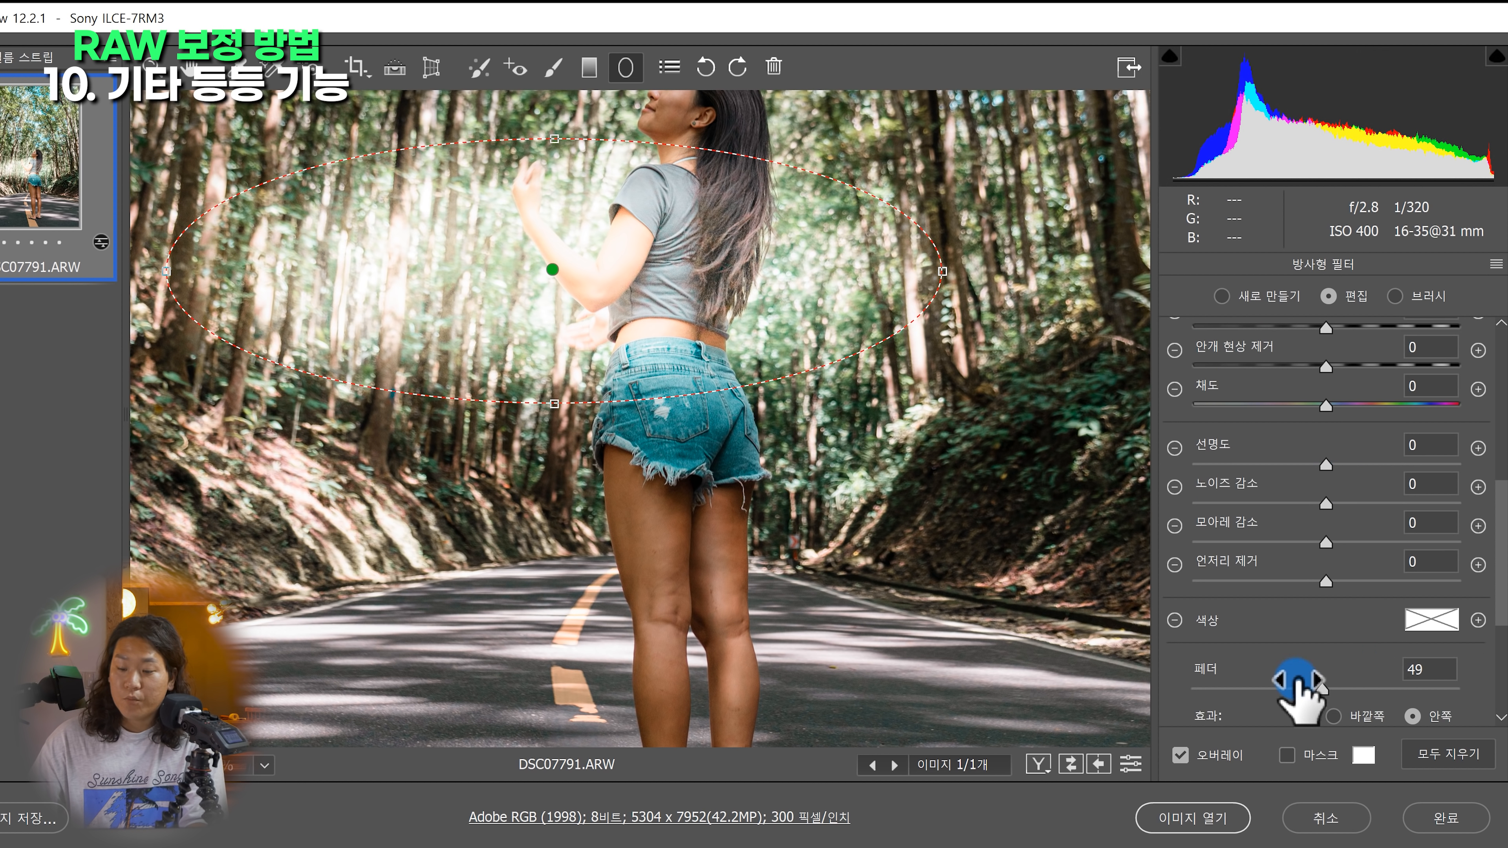
pyautogui.click(1337, 654)
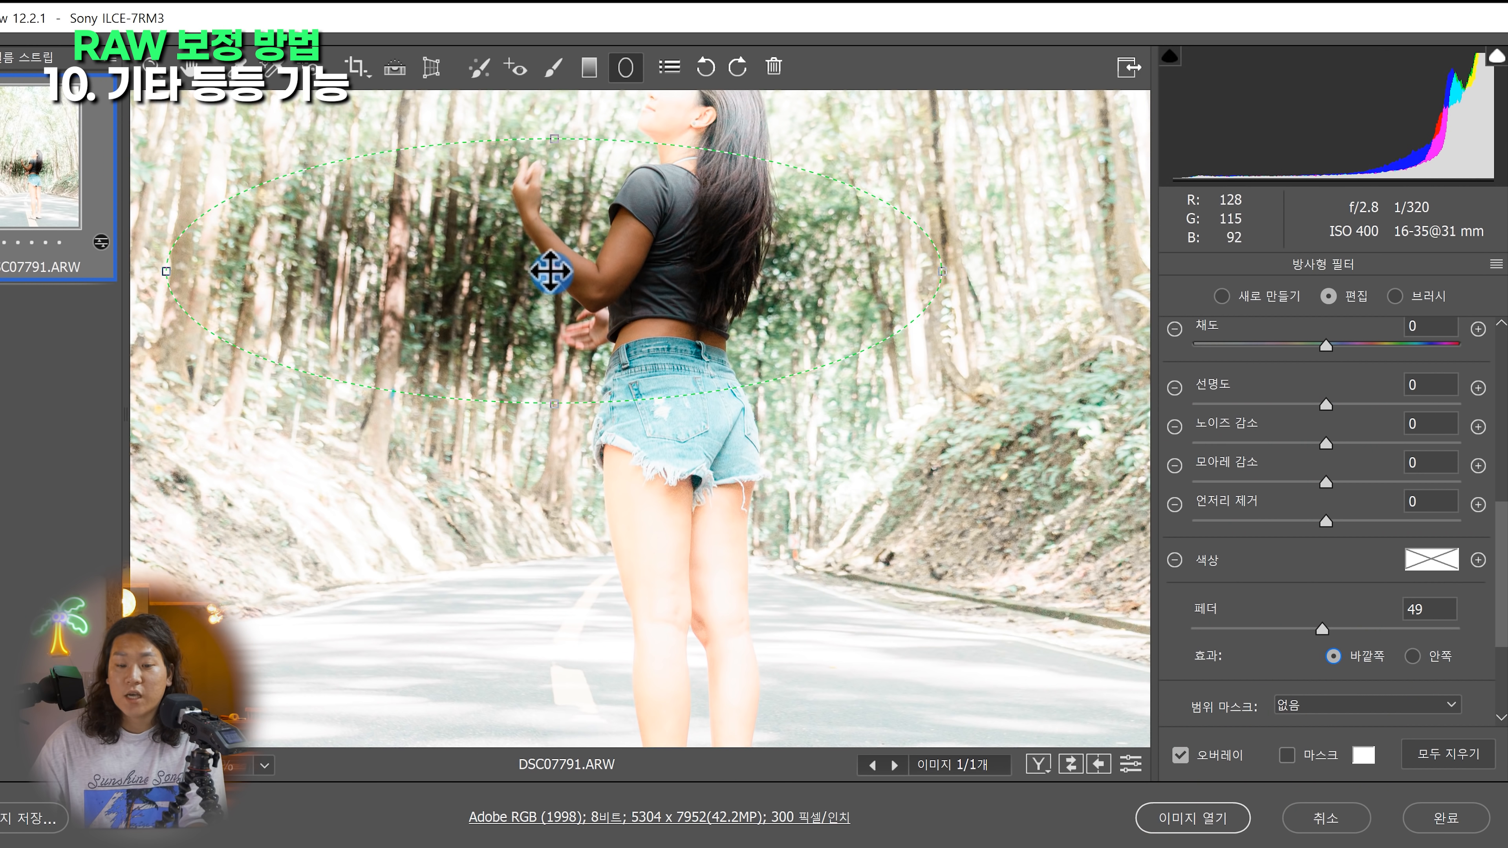
pyautogui.moveTo(549, 269); pyautogui.dragTo(636, 276)
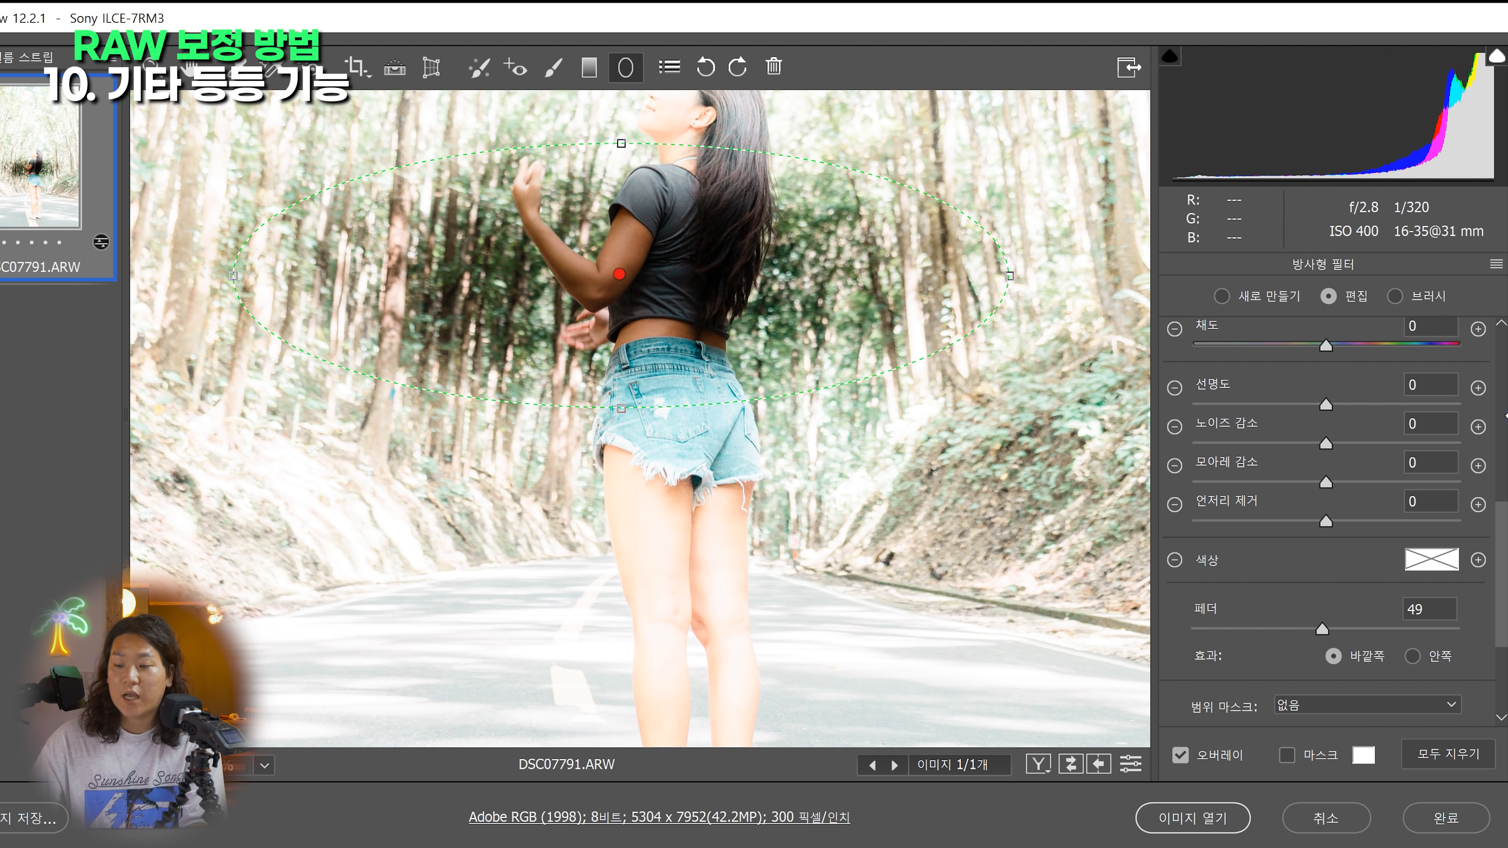
# Reset the radial filter's exposure (노출) to 0, shift the ellipse slightly and remove the filter
pyautogui.scroll(6, 1480, 416)
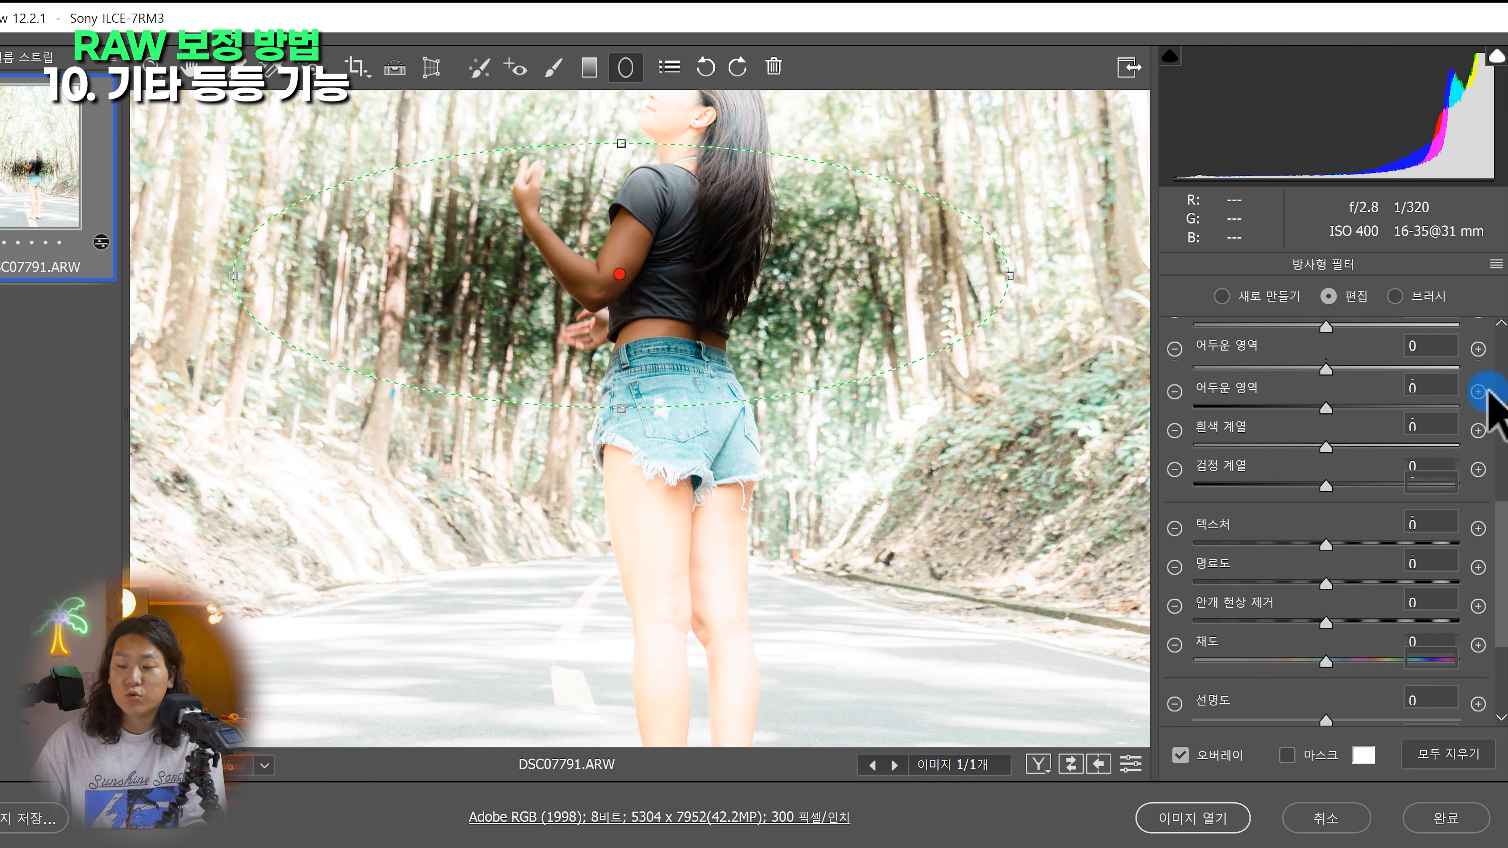
pyautogui.scroll(1, 1460, 386)
pyautogui.moveTo(1431, 410); pyautogui.dragTo(1360, 409)
pyautogui.write('0')
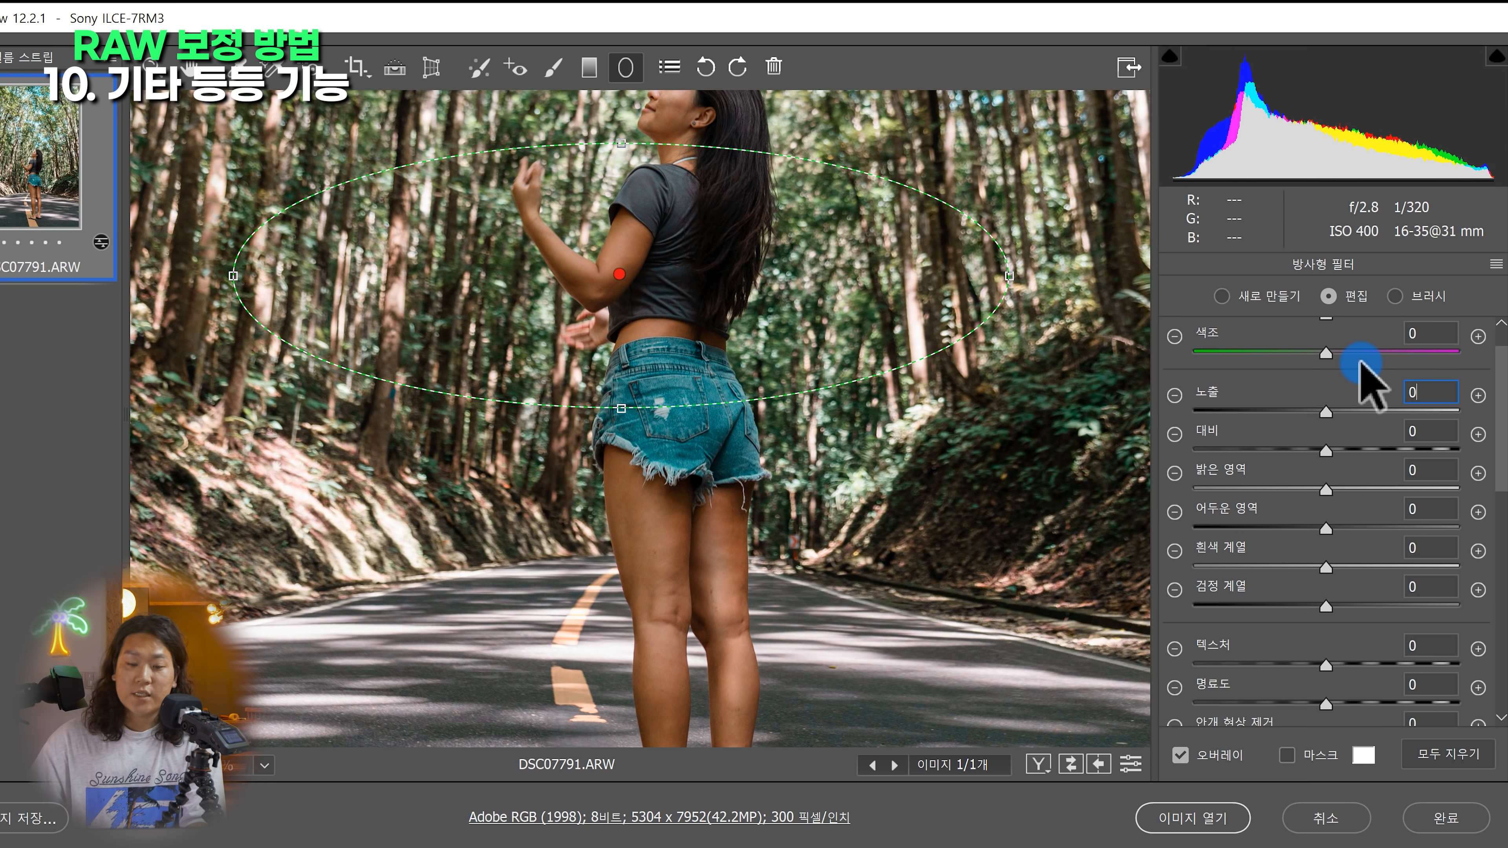
pyautogui.scroll(1, 817, 408)
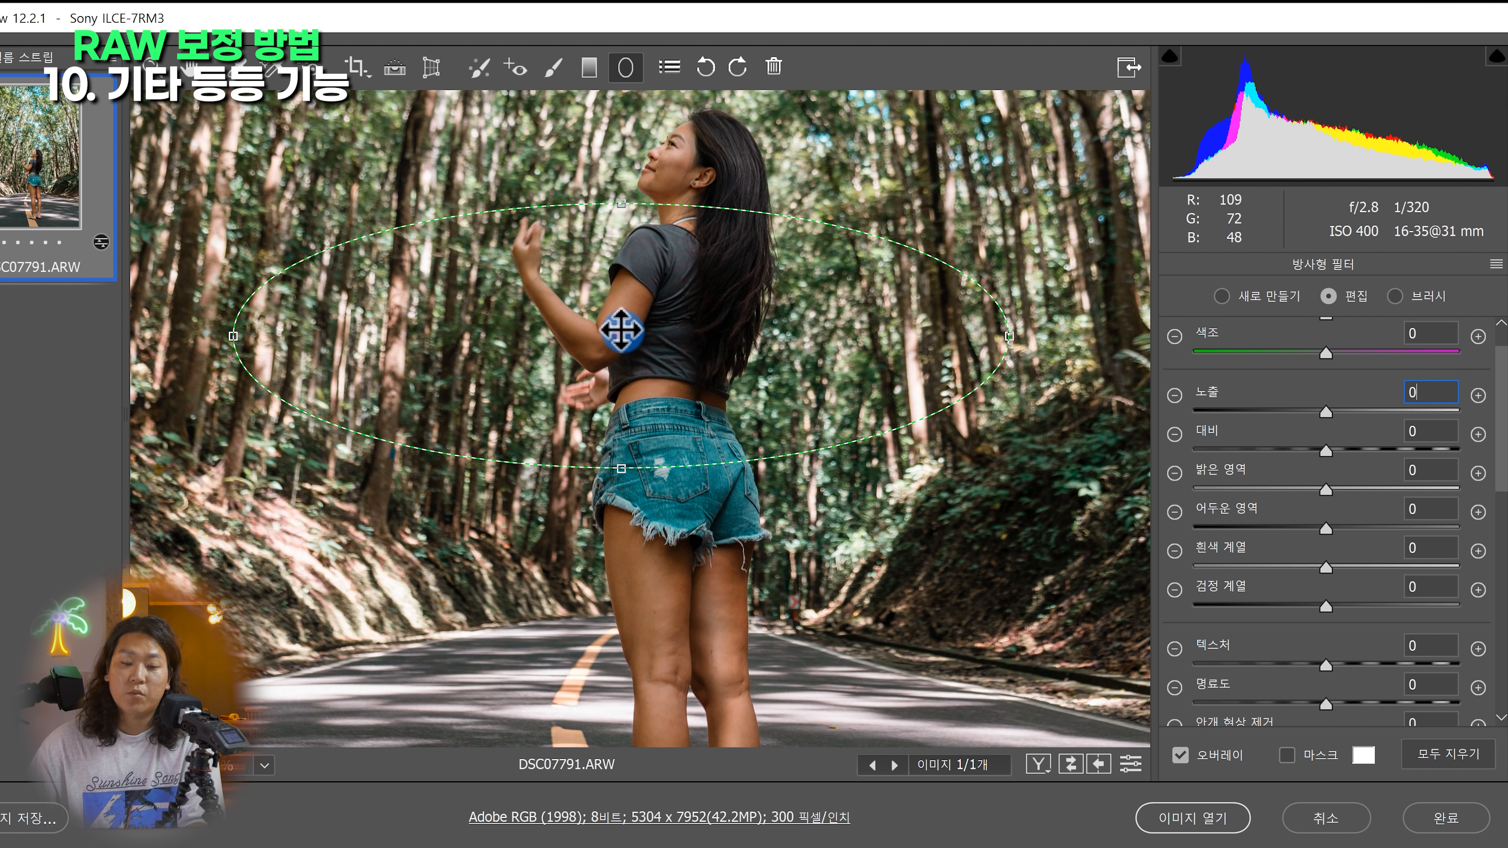
pyautogui.moveTo(613, 334); pyautogui.dragTo(595, 341)
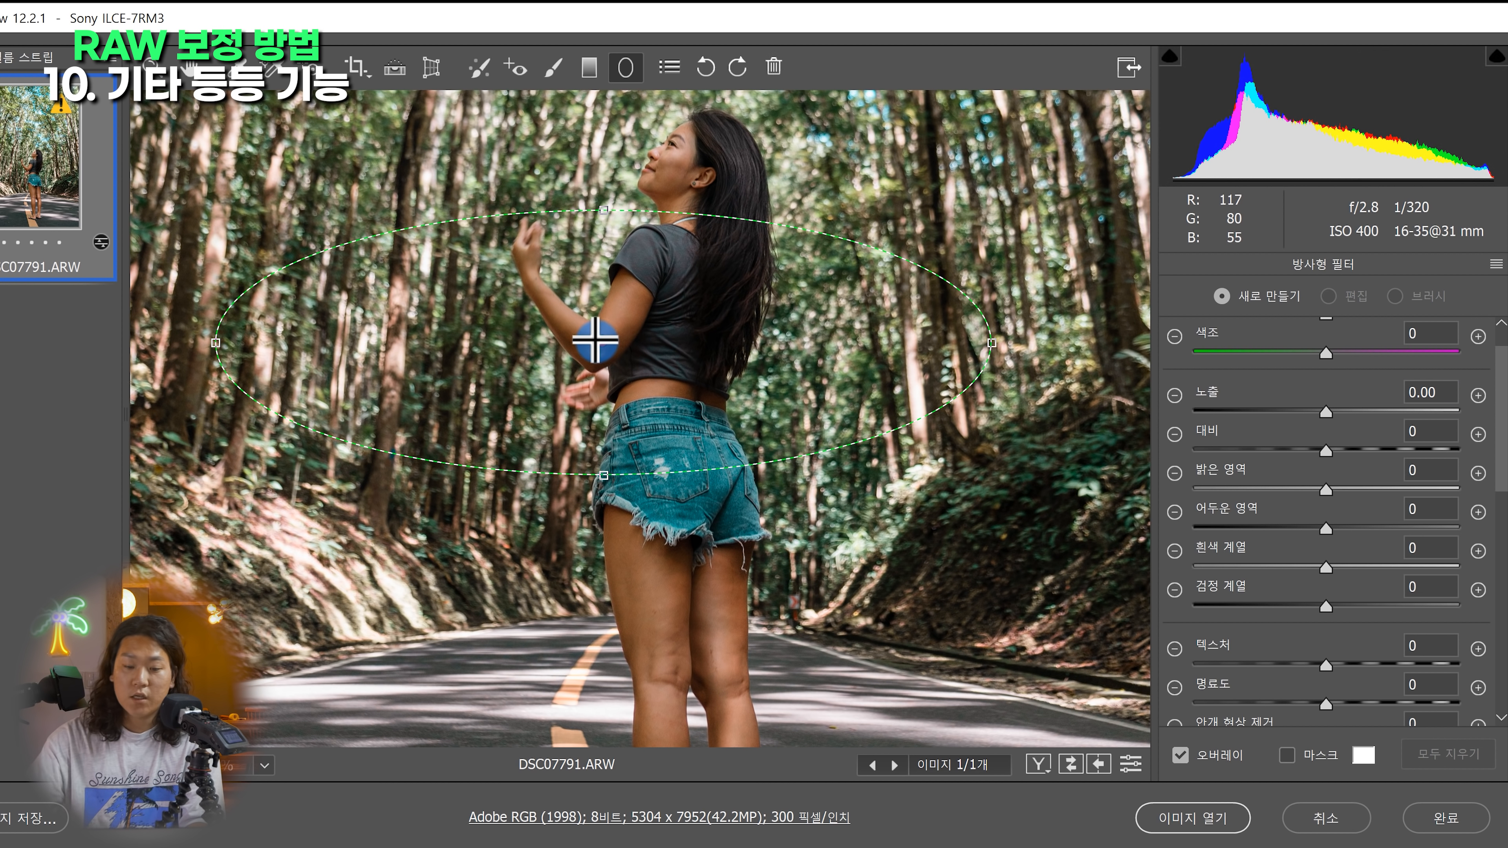
pyautogui.scroll(2, 595, 332)
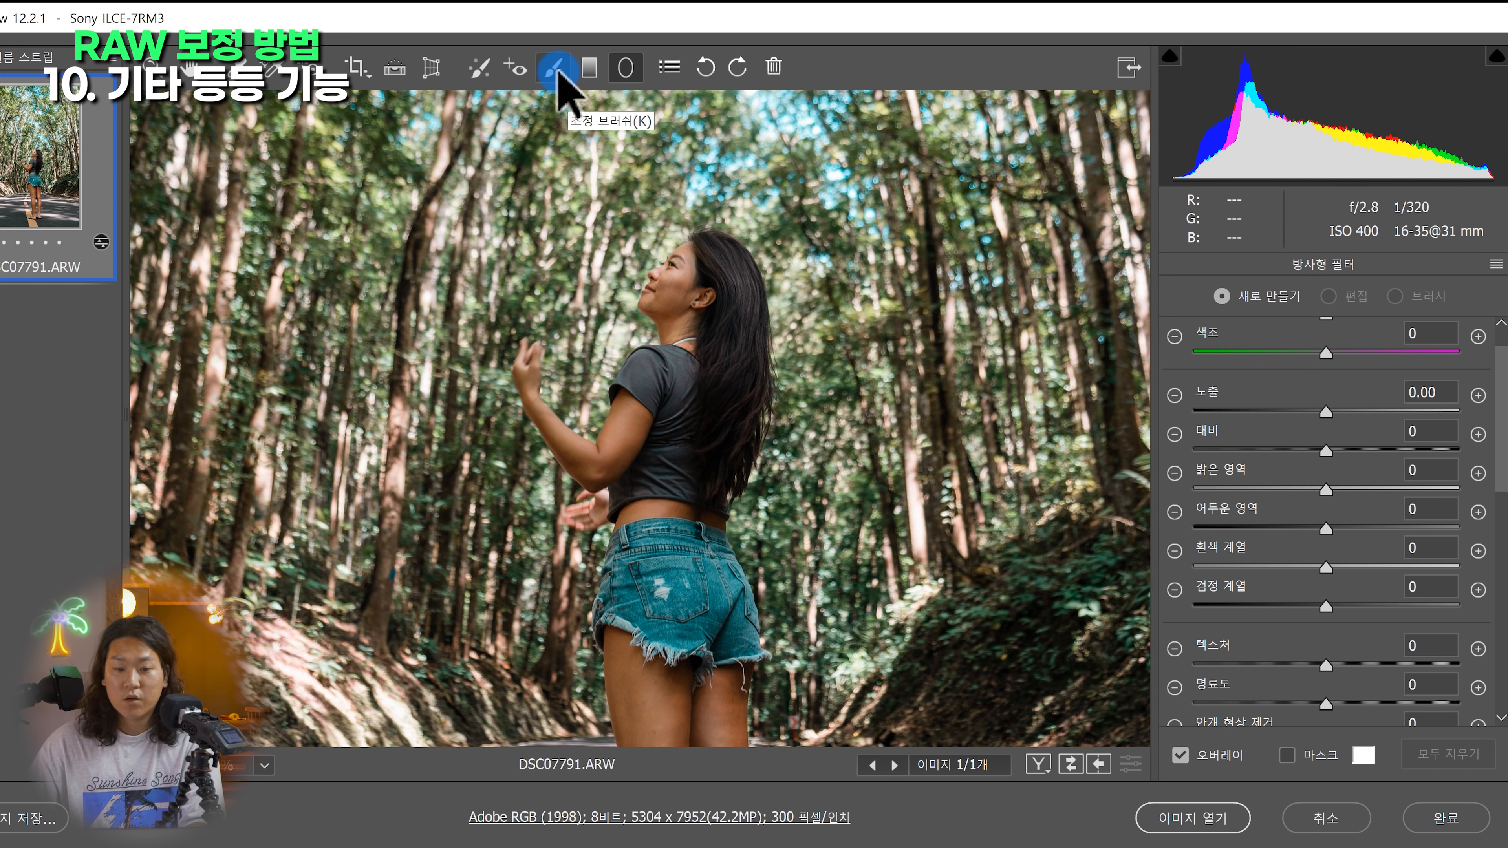
# Delete the leftover brush adjustment pinned at the hem of the woman's shorts and leave the adjustment brush
pyautogui.click(556, 70)
pyautogui.scroll(-3, 824, 617)
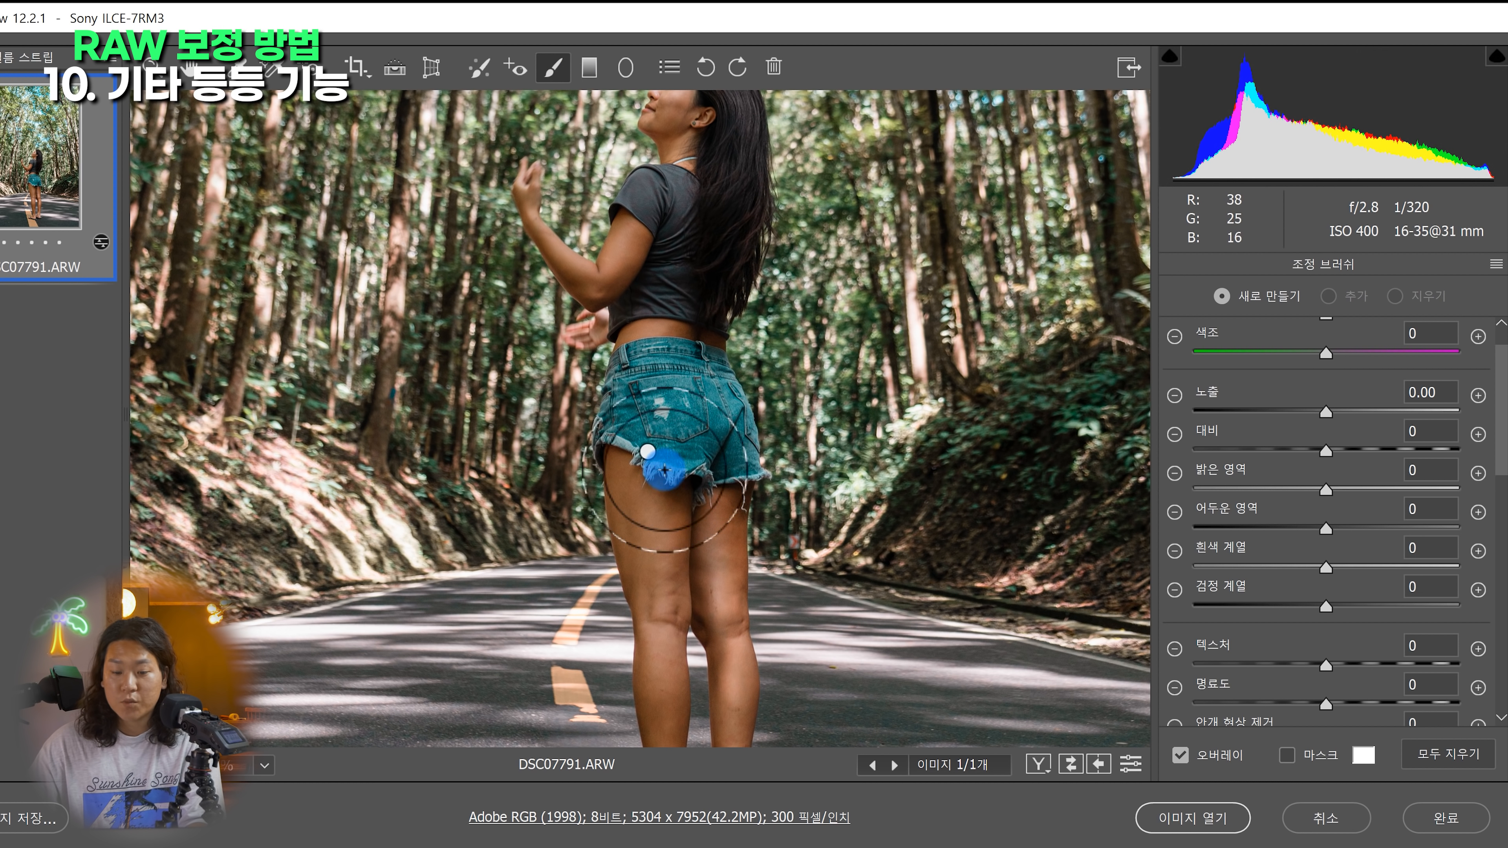
pyautogui.click(647, 453)
pyautogui.scroll(-1, 647, 452)
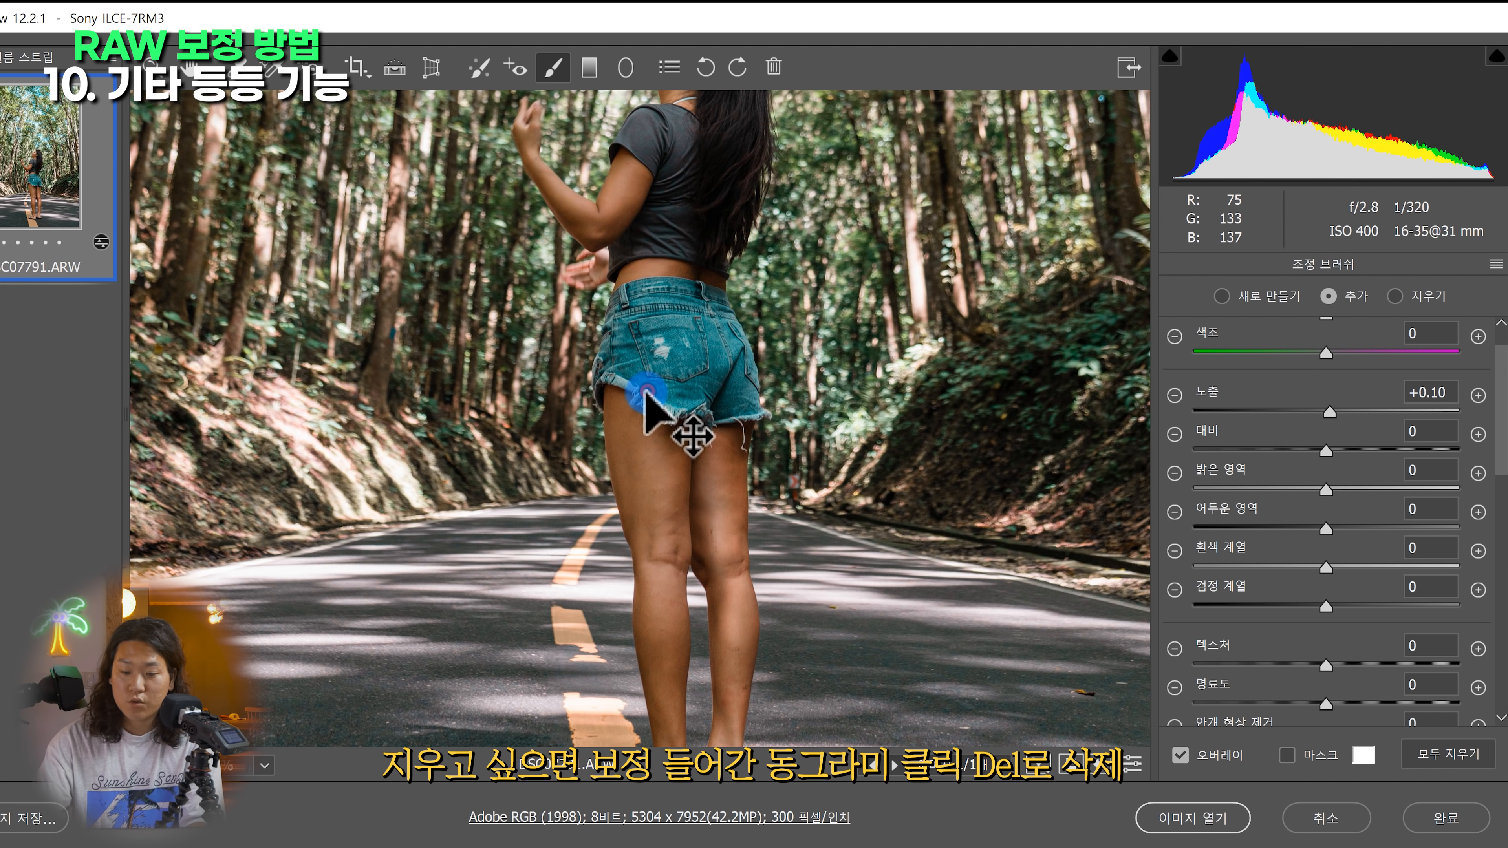
pyautogui.press('Delete')
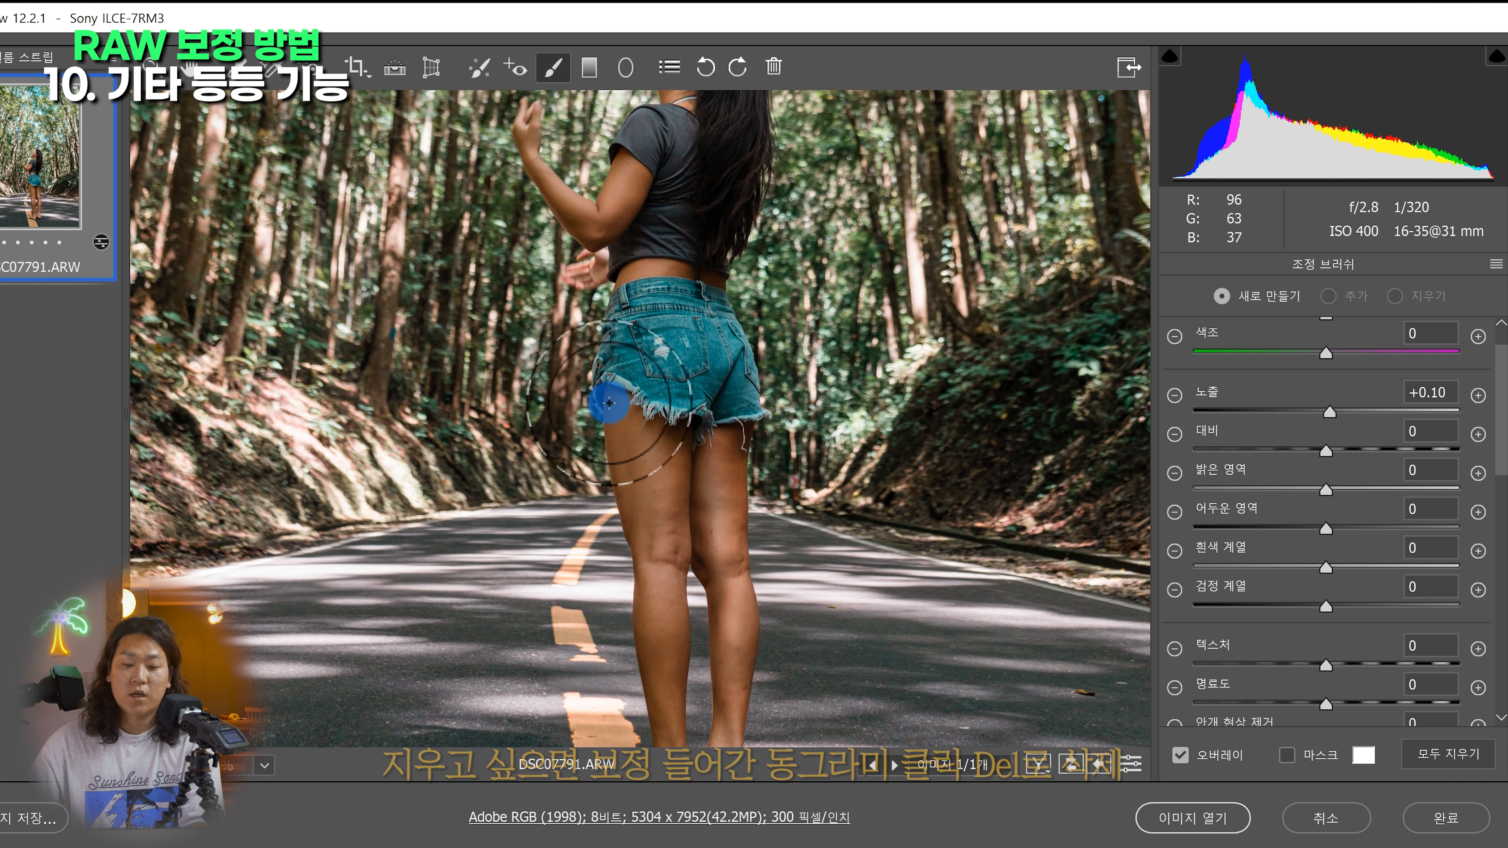
pyautogui.click(157, 75)
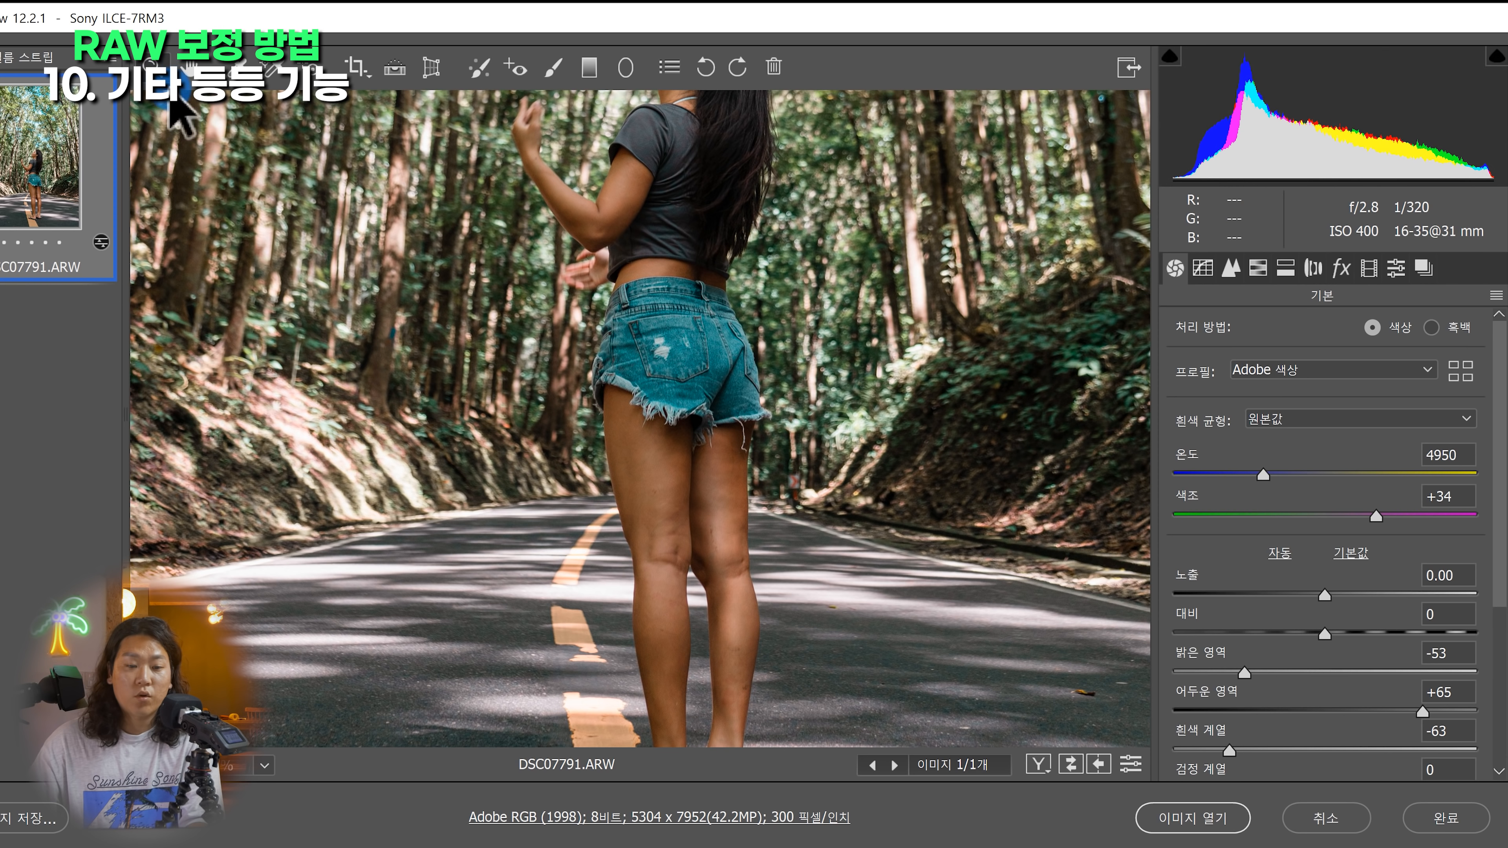
# Review the whole developed photo and its basic settings, and open the image in Photoshop
pyautogui.hotkey('ctrl', '-')
pyautogui.hotkey('ctrl', '-')
pyautogui.hotkey('ctrl', '-')
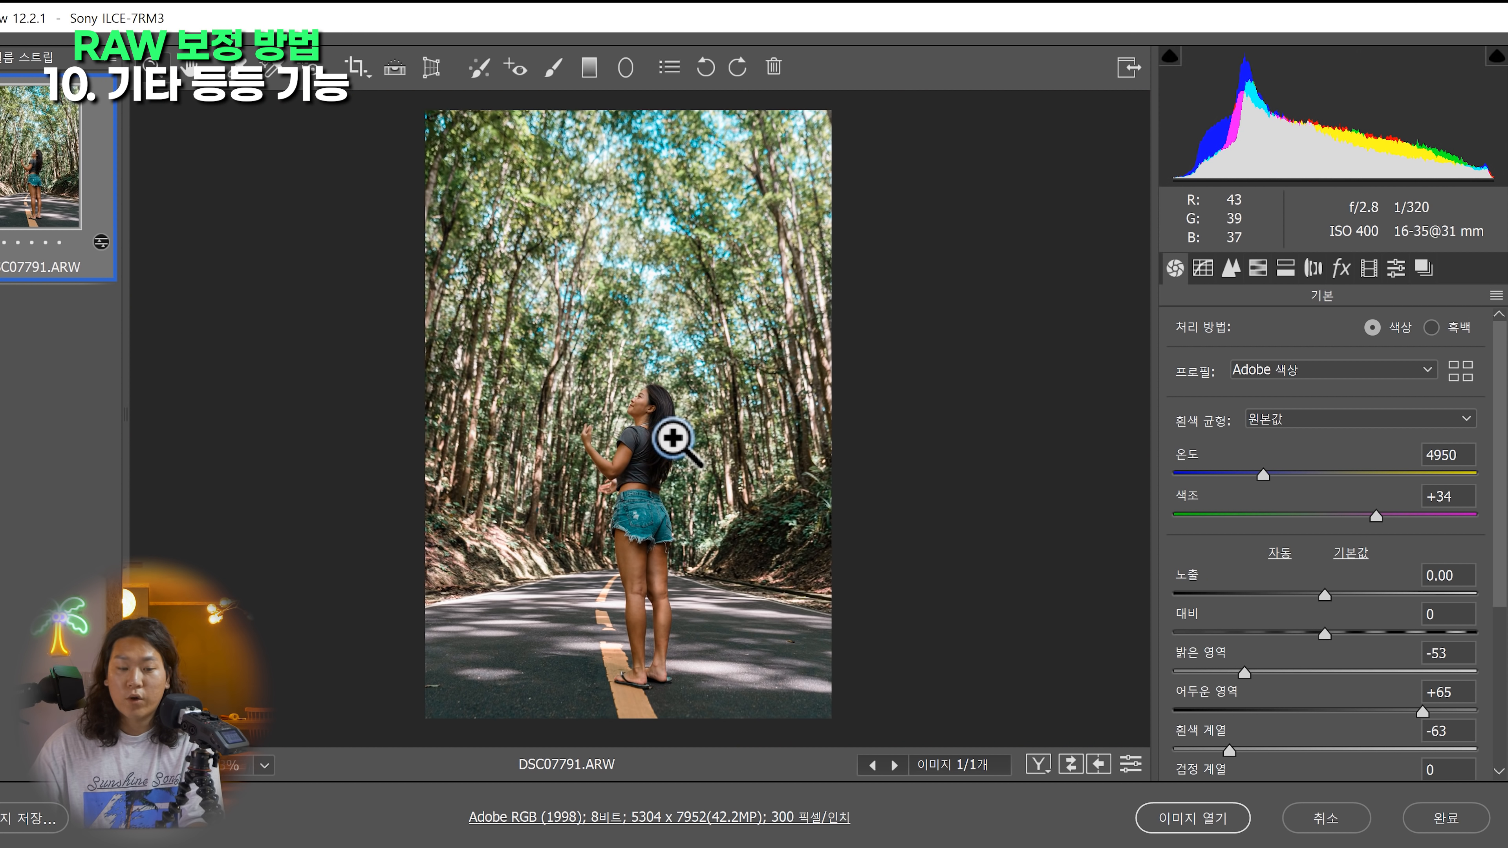
pyautogui.scroll(-5, 1272, 498)
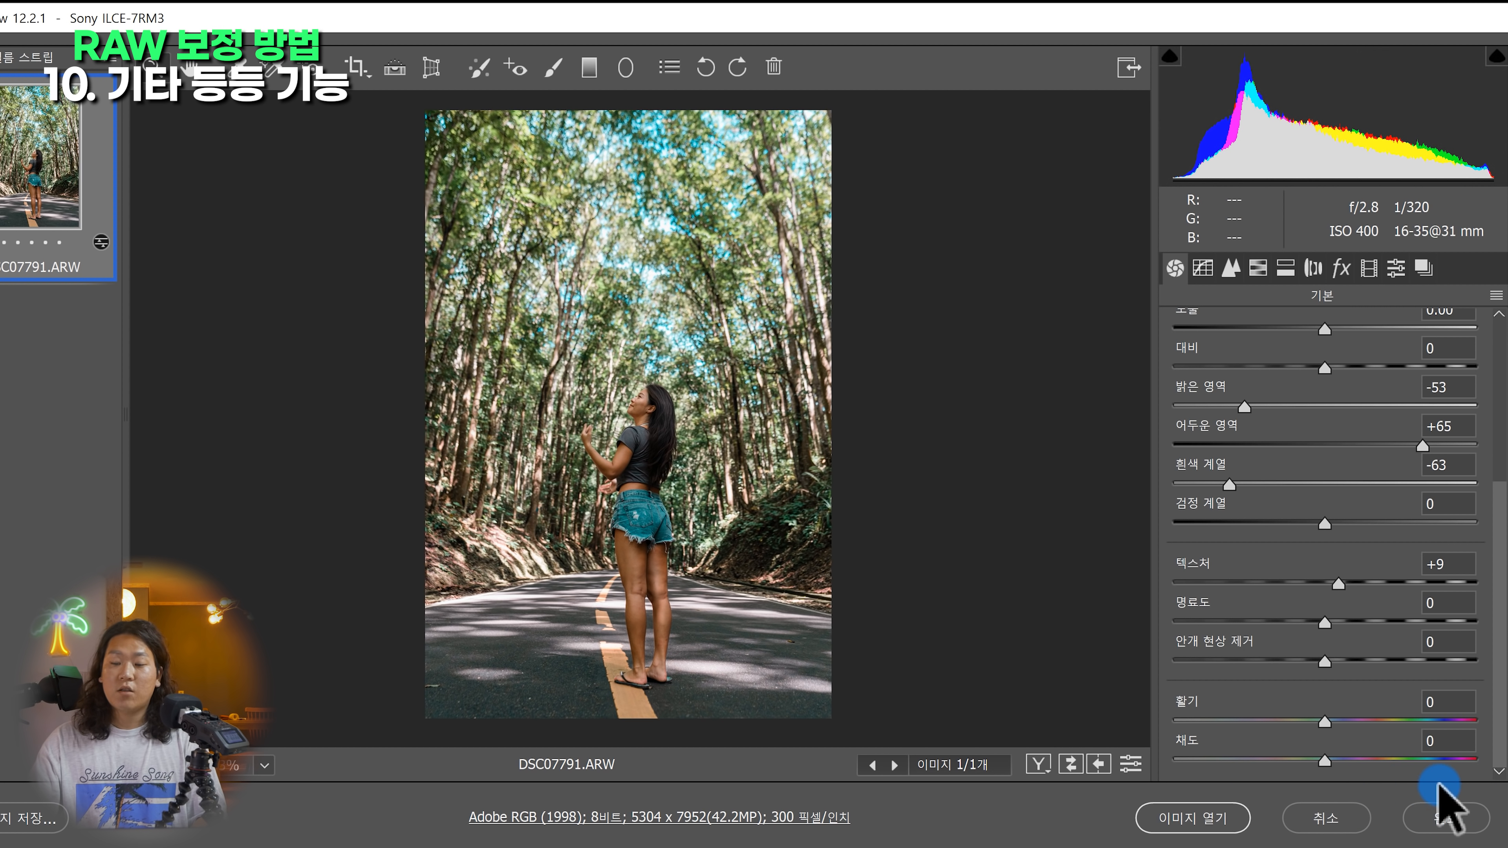
pyautogui.click(1179, 818)
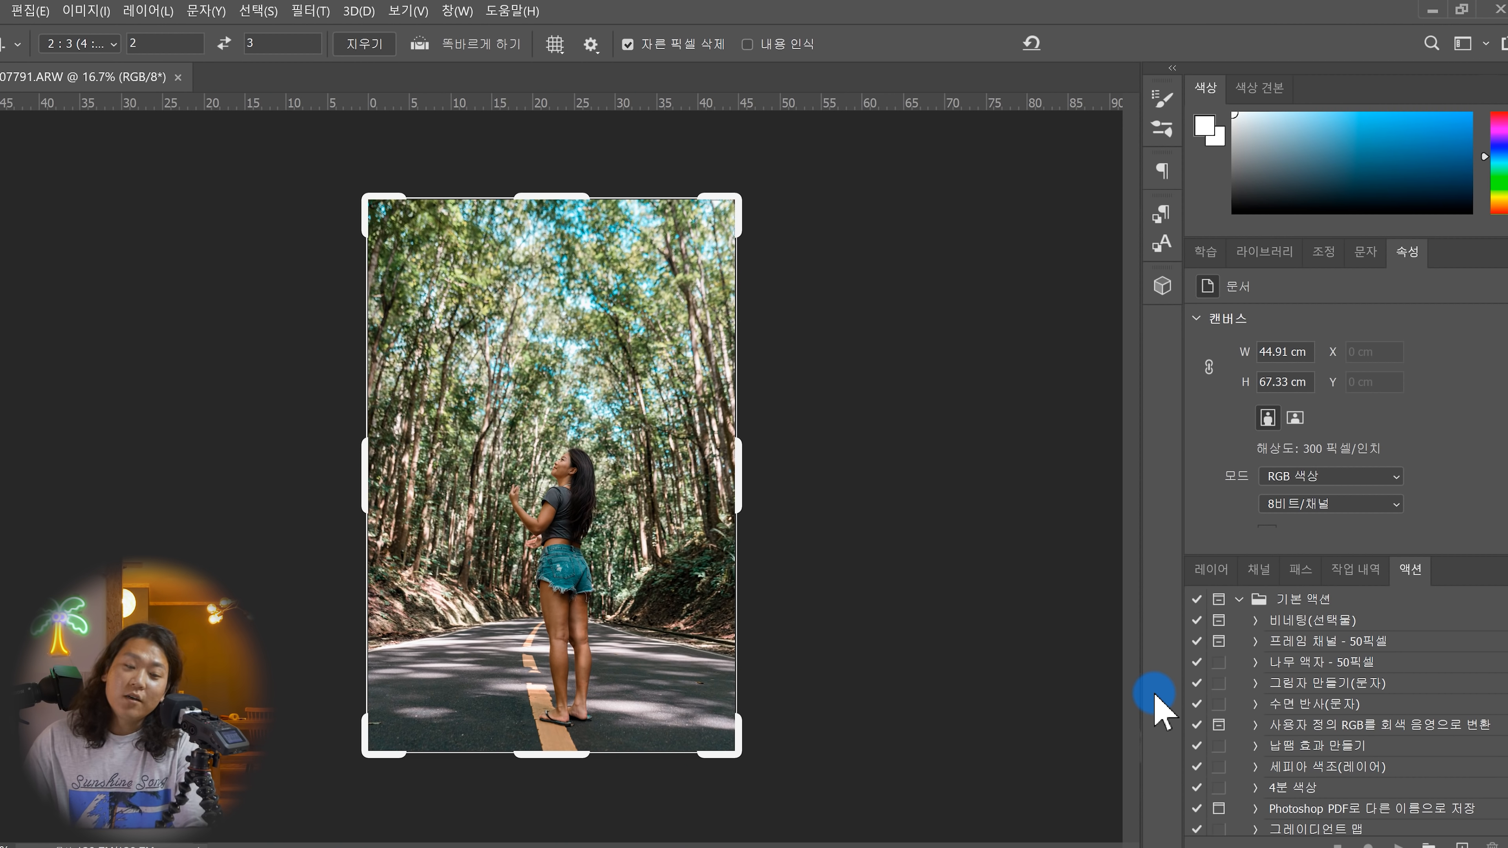
# Crop the photo slightly tighter at the 2:3 ratio, to about 42.38 × 63.58 cm
pyautogui.moveTo(734, 754); pyautogui.dragTo(724, 741)
pyautogui.moveTo(672, 638); pyautogui.dragTo(662, 634)
pyautogui.press('Return')
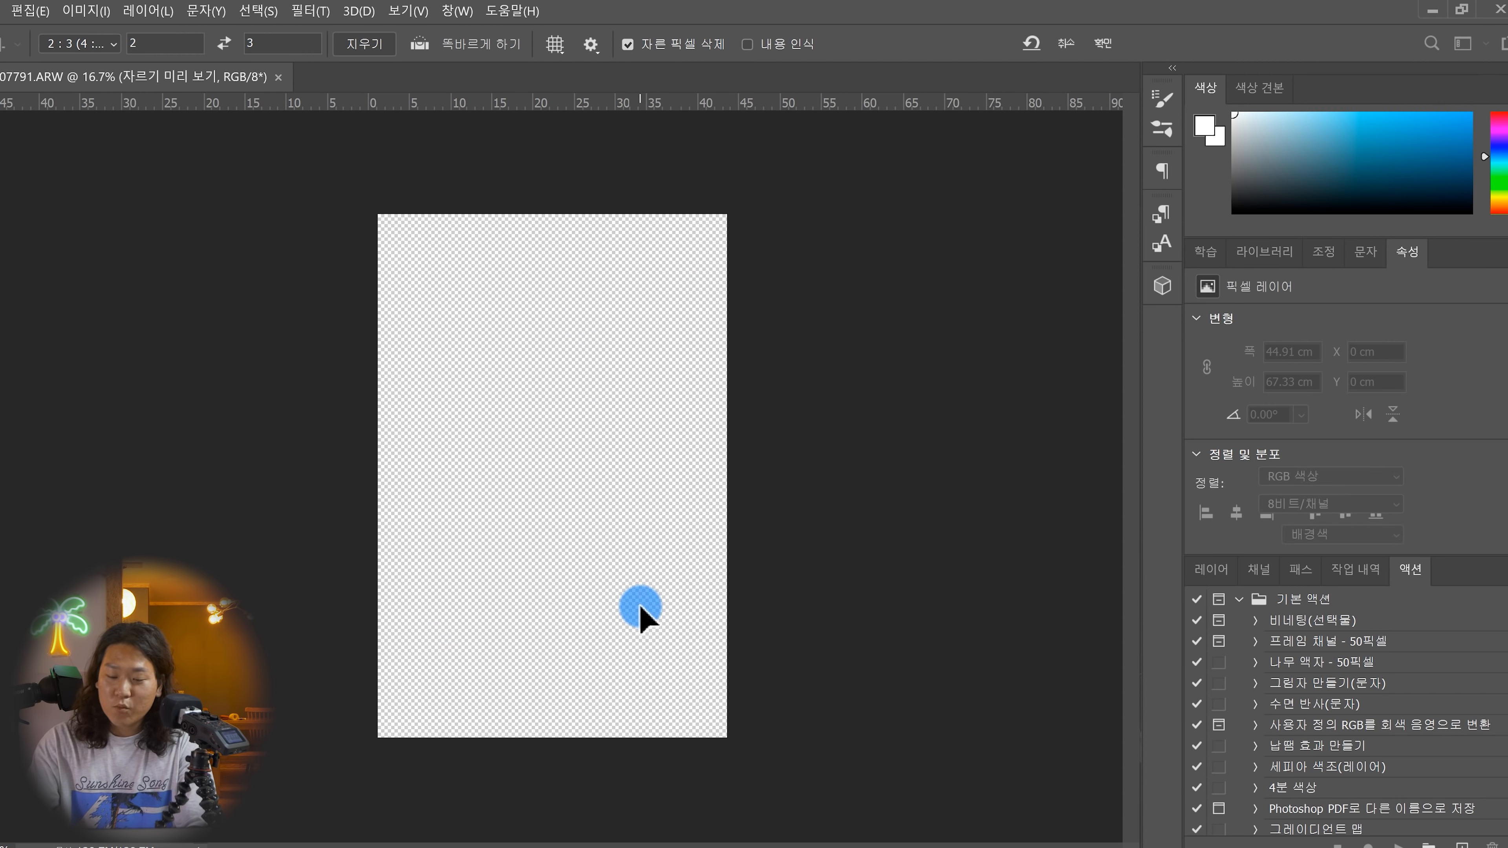
# Duplicate the background layer and paint a quick mask over the woman's upper arm, turning it into a selection
pyautogui.scroll(5, 640, 612)
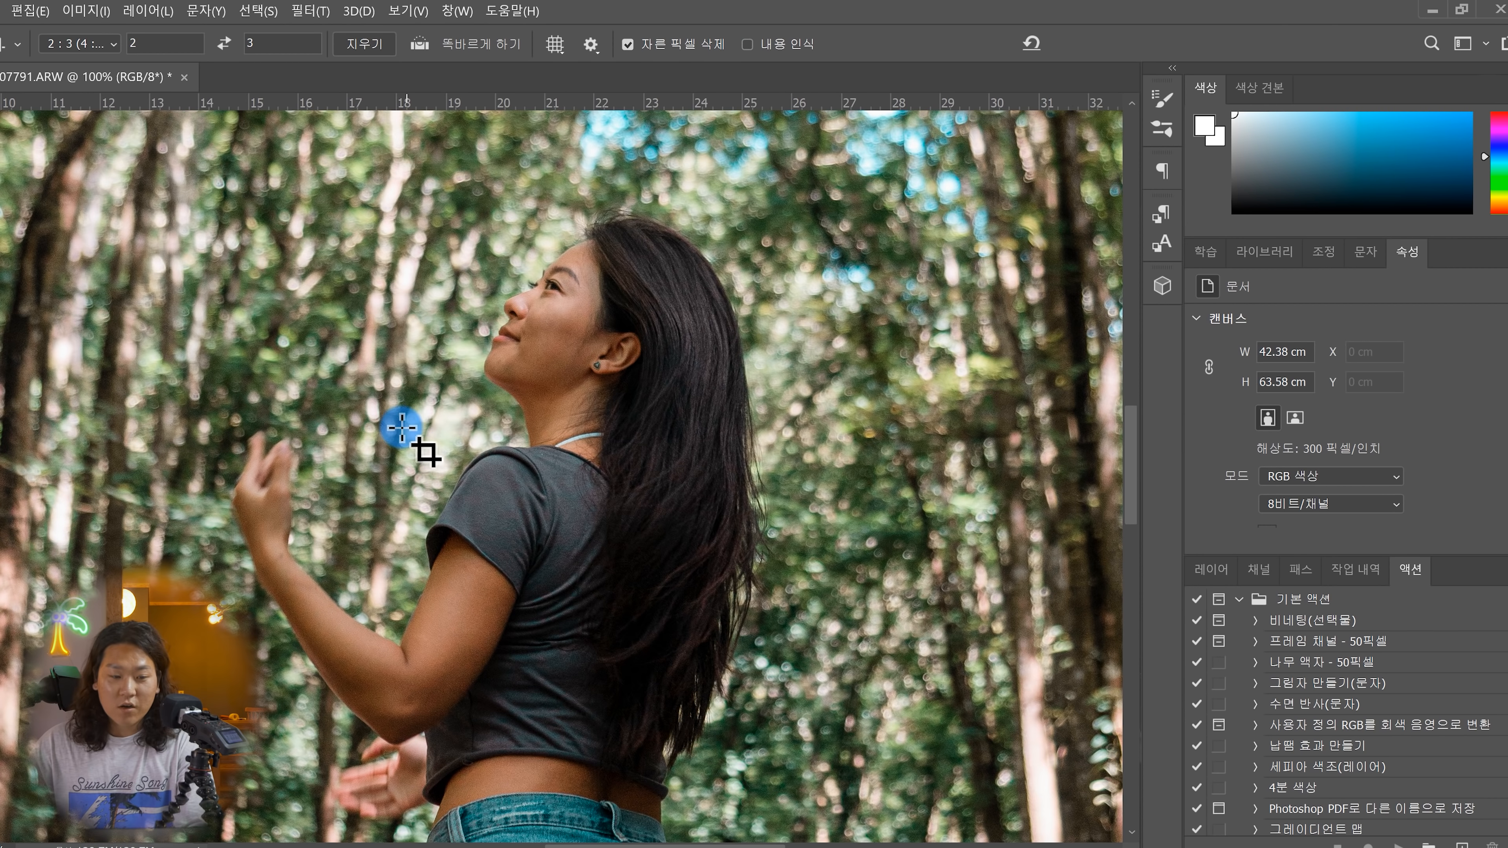
pyautogui.scroll(-4, 401, 427)
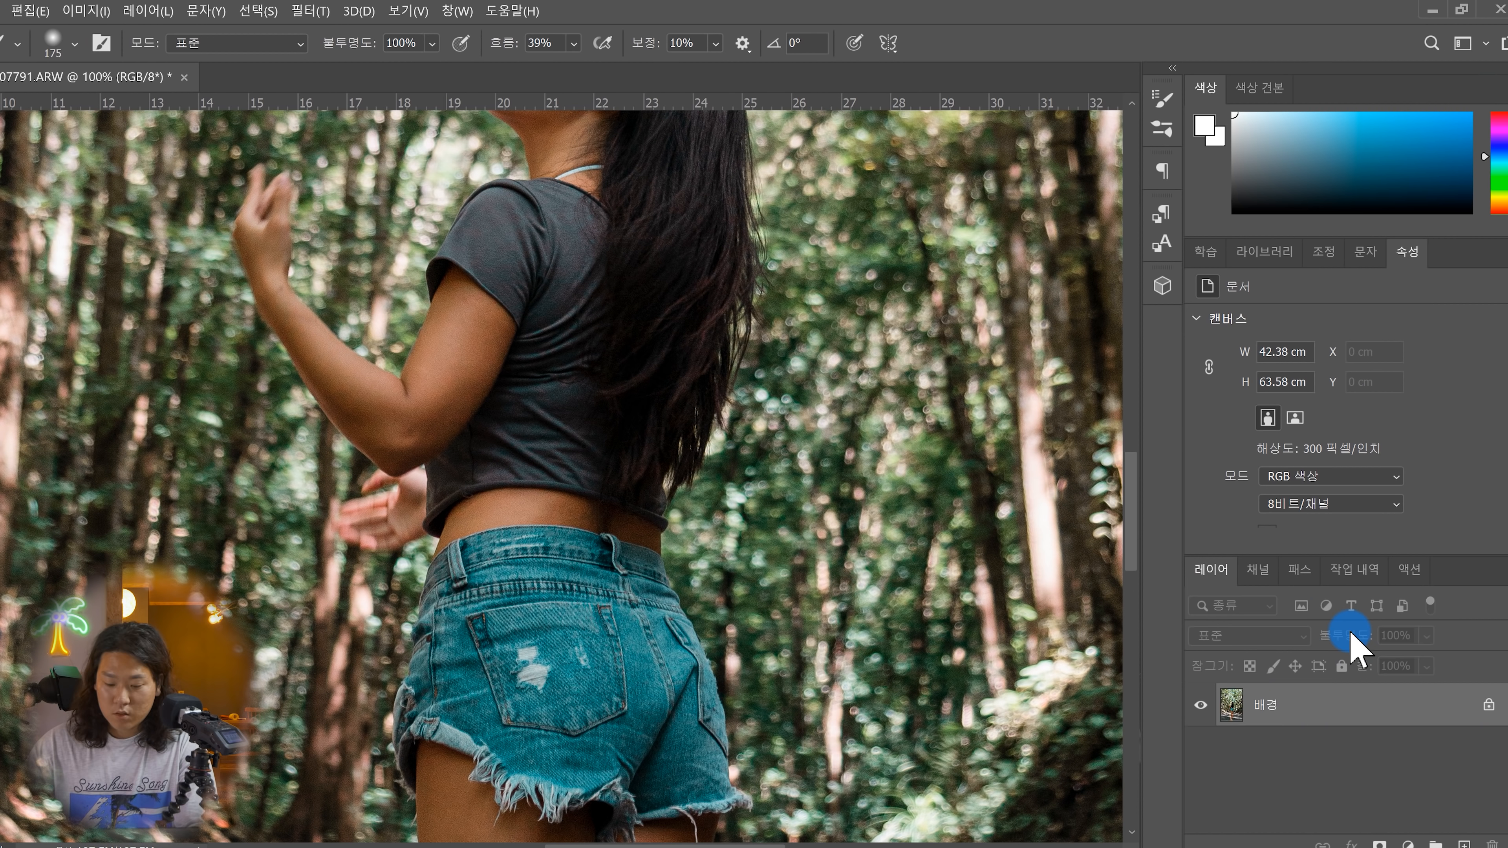
pyautogui.hotkey('ctrl', 'j')
pyautogui.press('q')
pyautogui.press('d')
pyautogui.scroll(2, 582, 560)
pyautogui.moveTo(474, 380)
pyautogui.mouseDown()
pyautogui.moveTo(404, 492)
pyautogui.moveTo(404, 529)
pyautogui.moveTo(486, 427)
pyautogui.mouseUp()
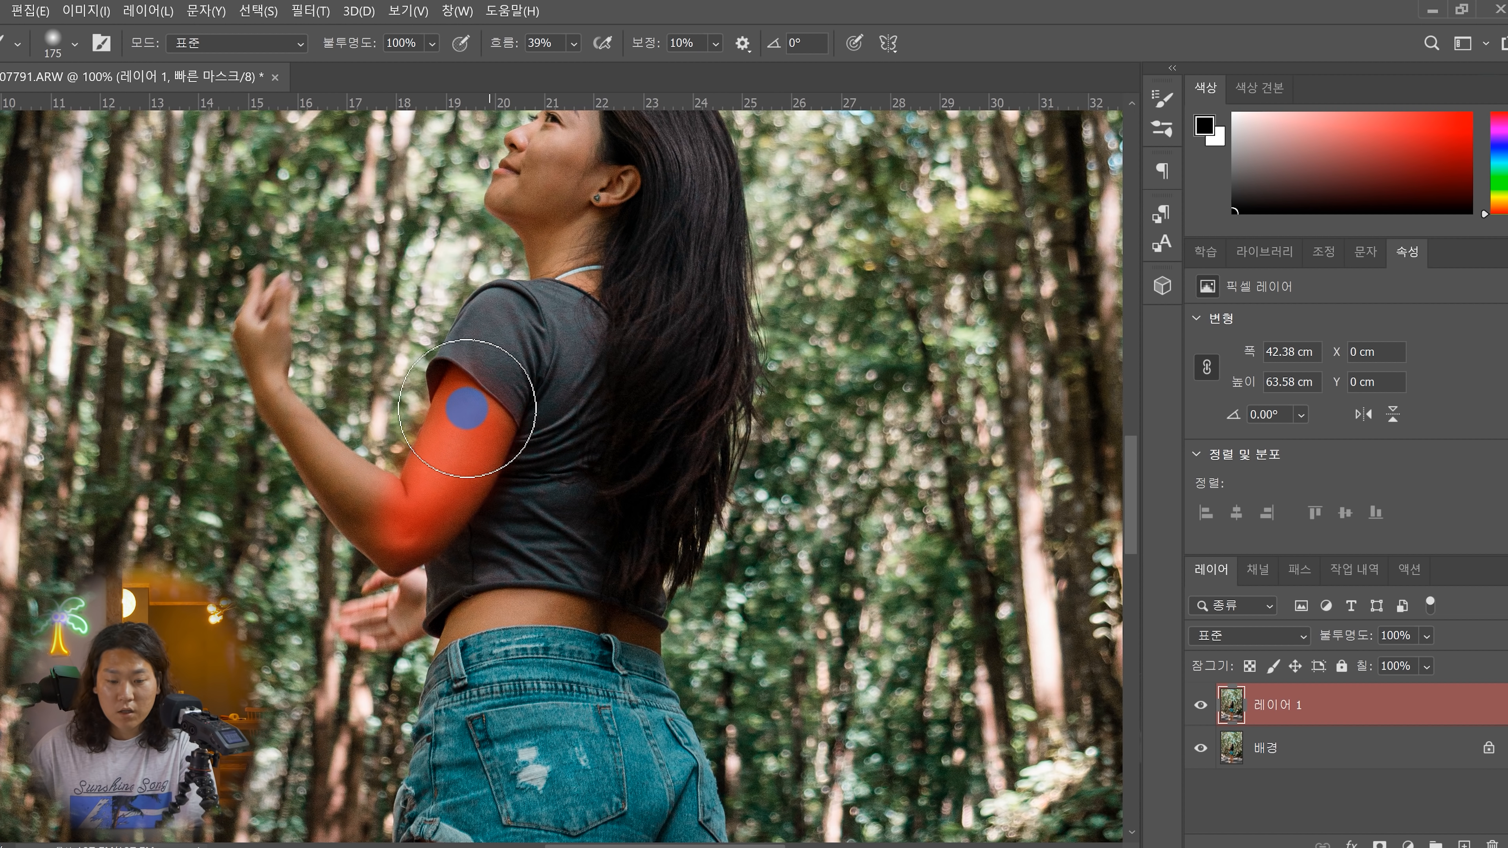
pyautogui.press('q')
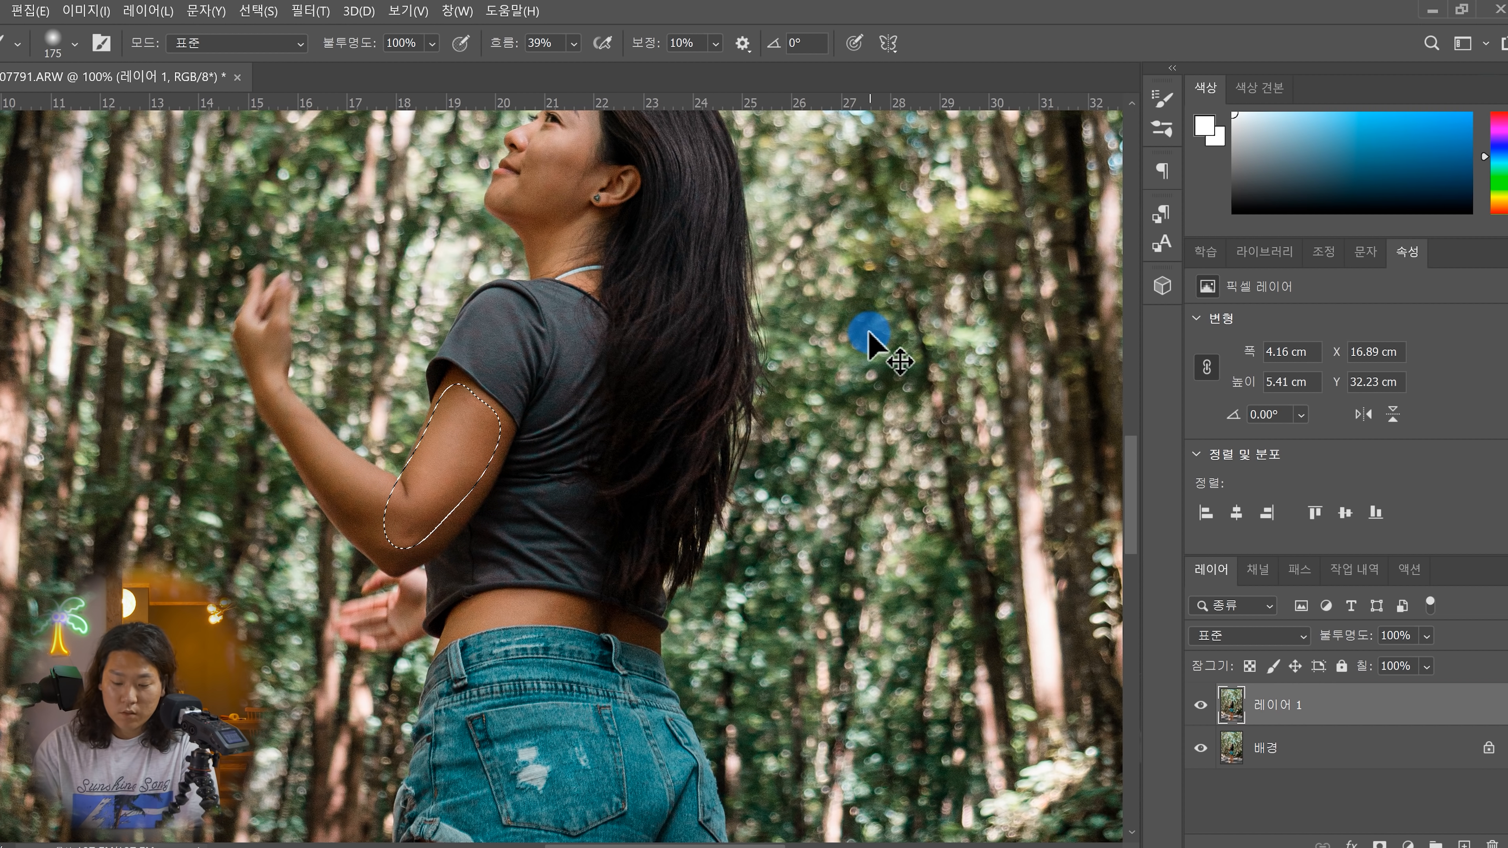
# Brighten the selected upper arm with a Curves (곡선) point at input 117 and output 142, and clear the selection
pyautogui.press('m')
pyautogui.hotkey('ctrl', 'm')
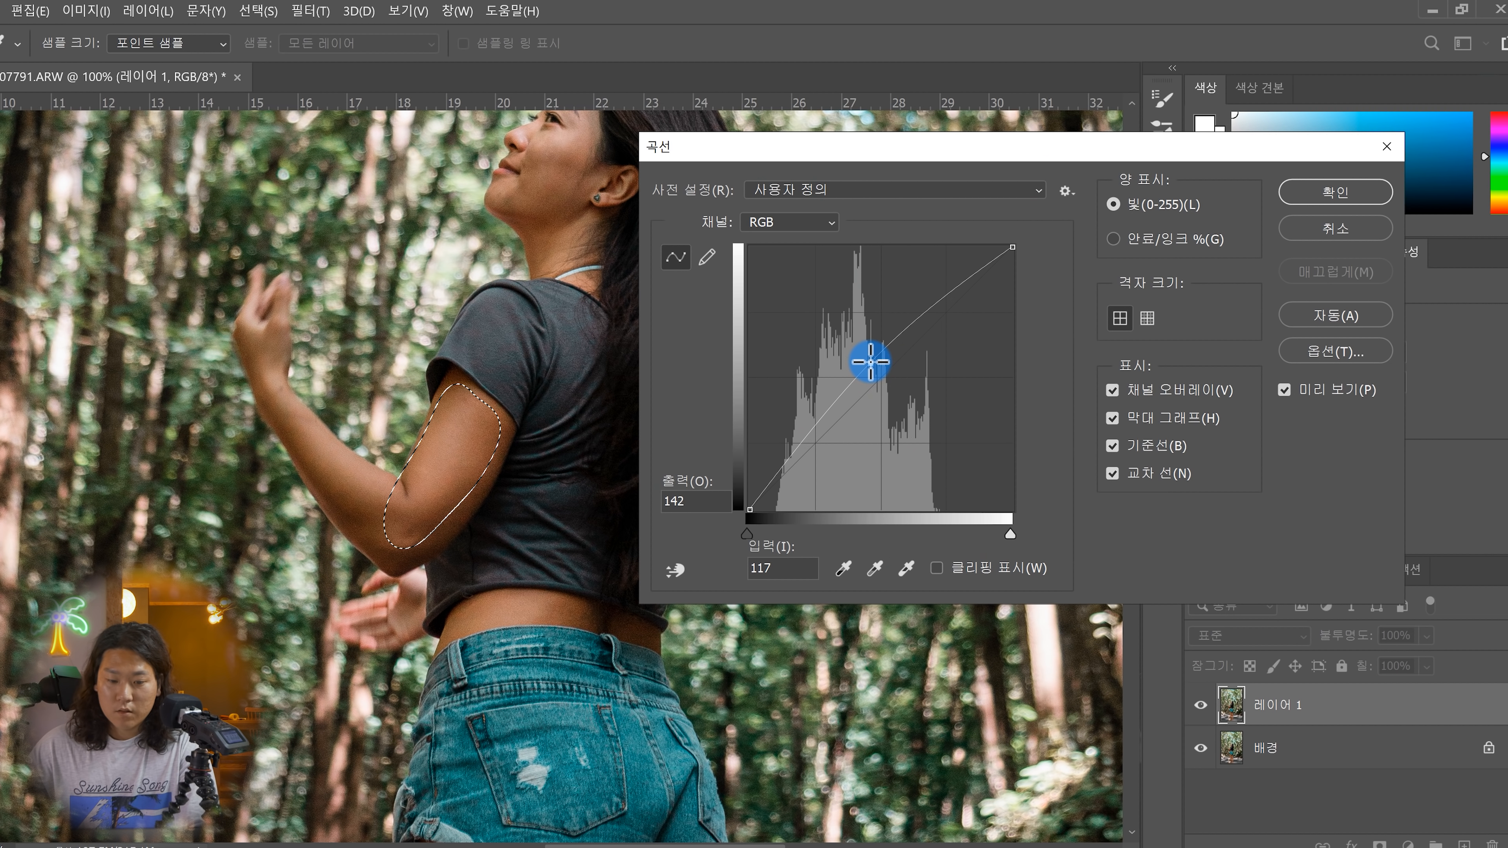
pyautogui.press('Return')
# Compare the photo with the duplicate layer hidden and shown, and examine the arm correction in the whole picture
pyautogui.click(1200, 705)
pyautogui.click(1200, 704)
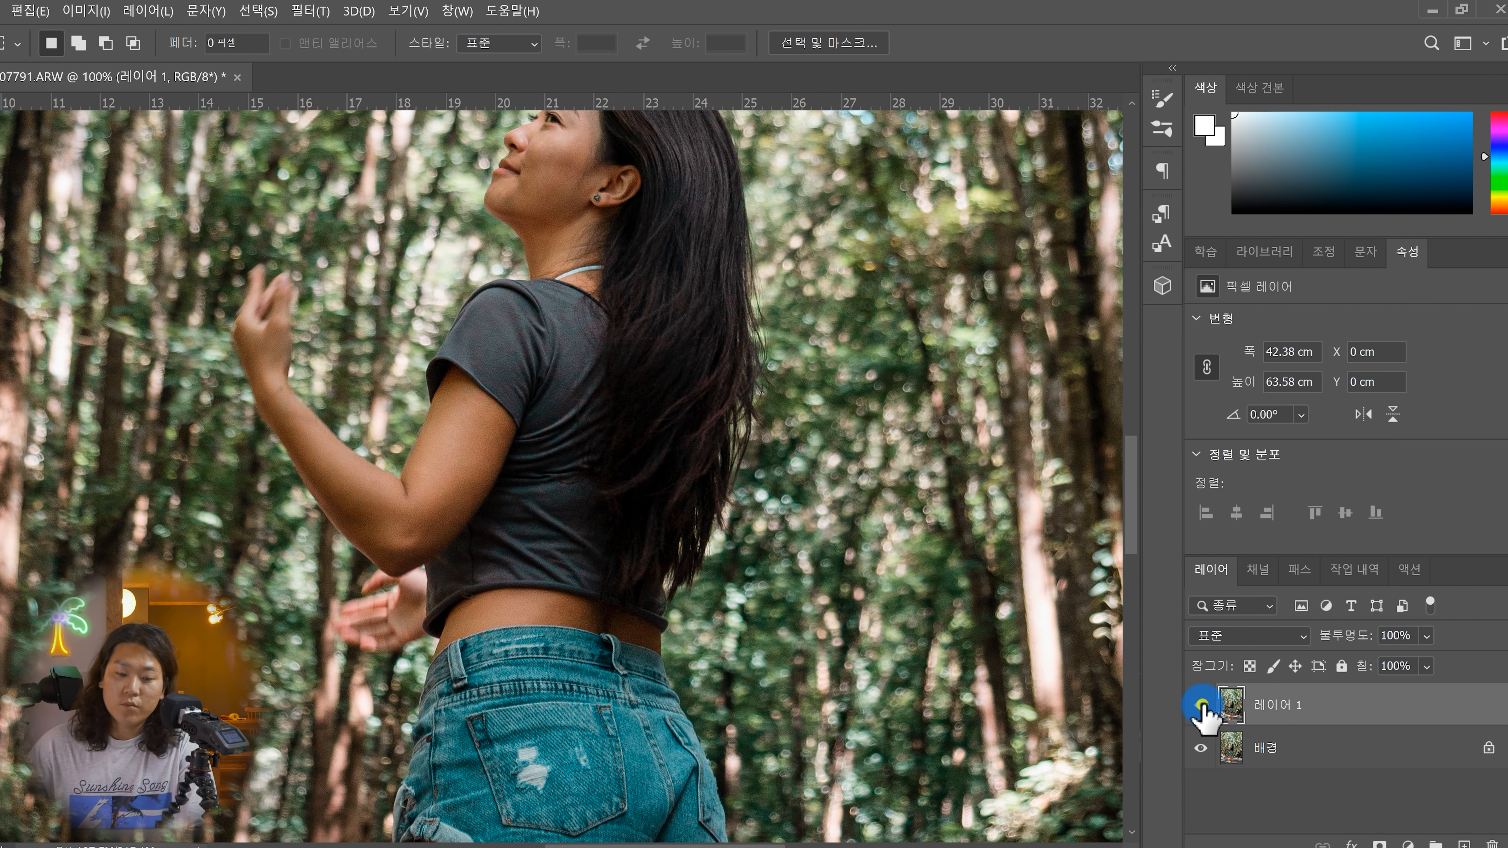
pyautogui.hotkey('ctrl', '-')
pyautogui.hotkey('ctrl', '-')
pyautogui.hotkey('ctrl', '-')
pyautogui.hotkey('ctrl', '-')
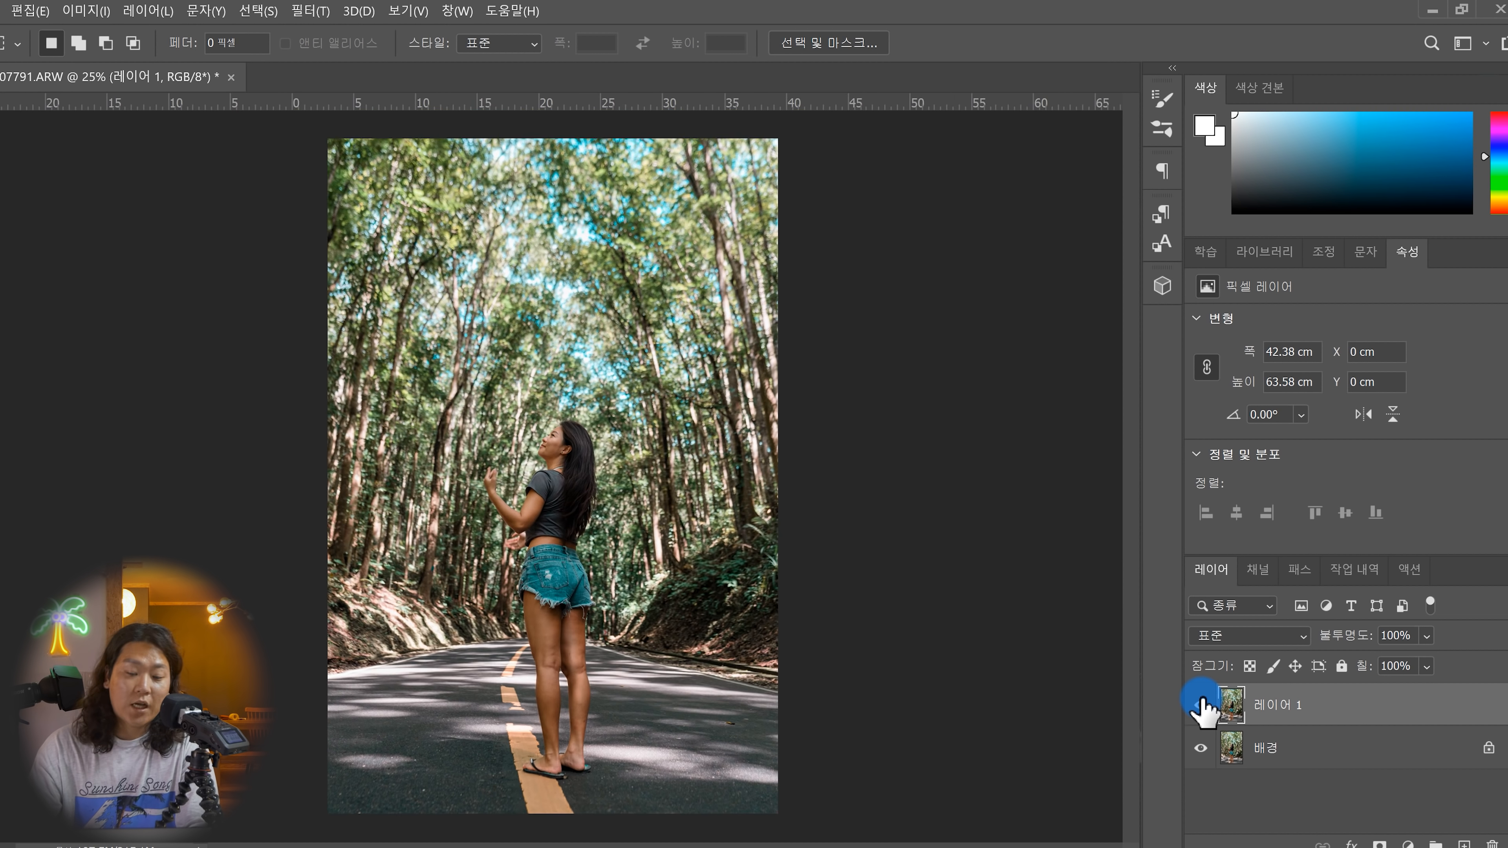
pyautogui.hotkey('ctrl', '+')
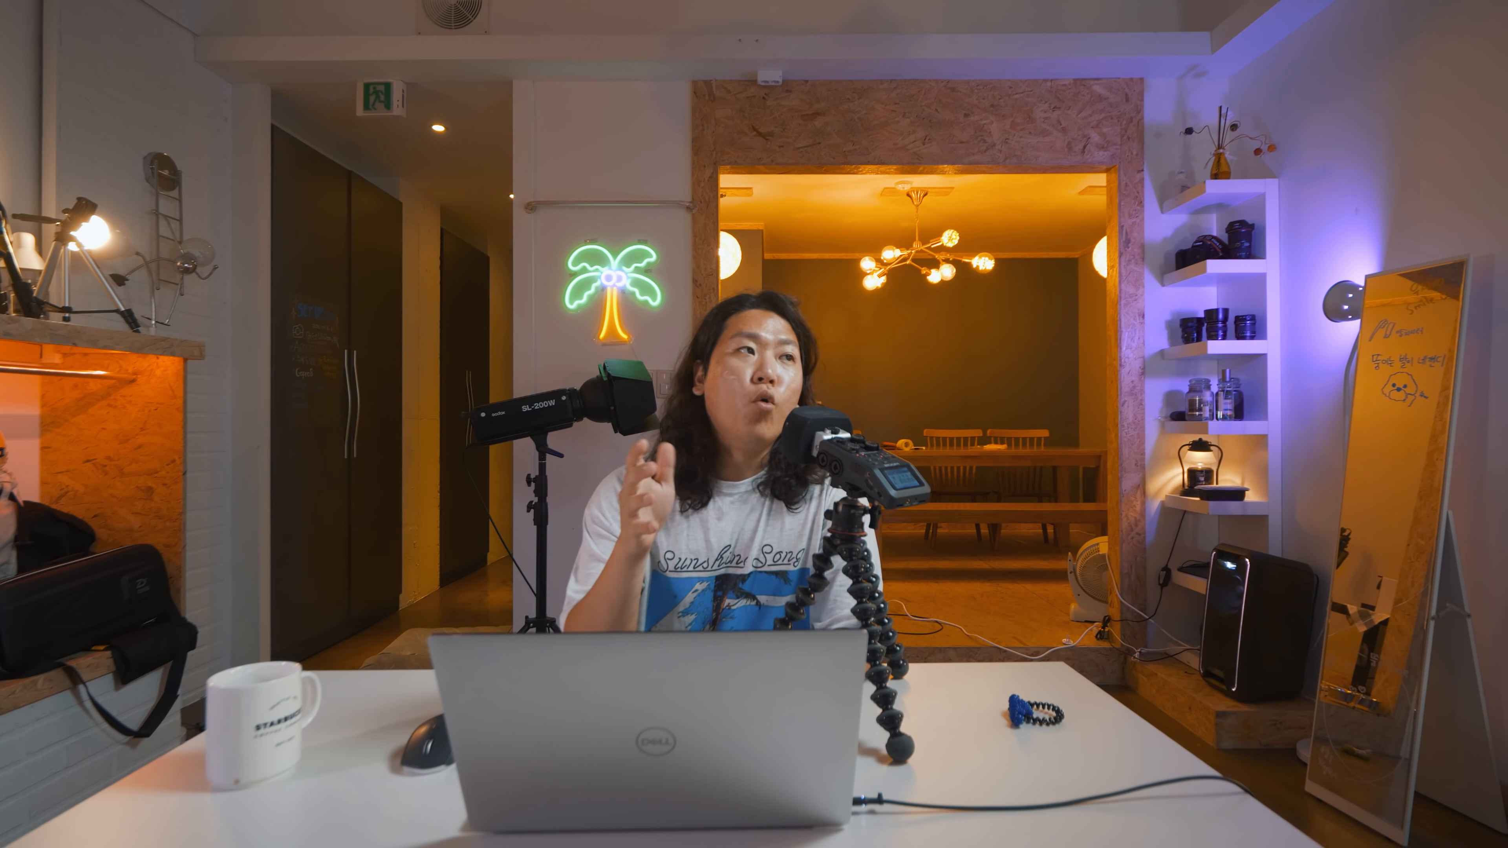